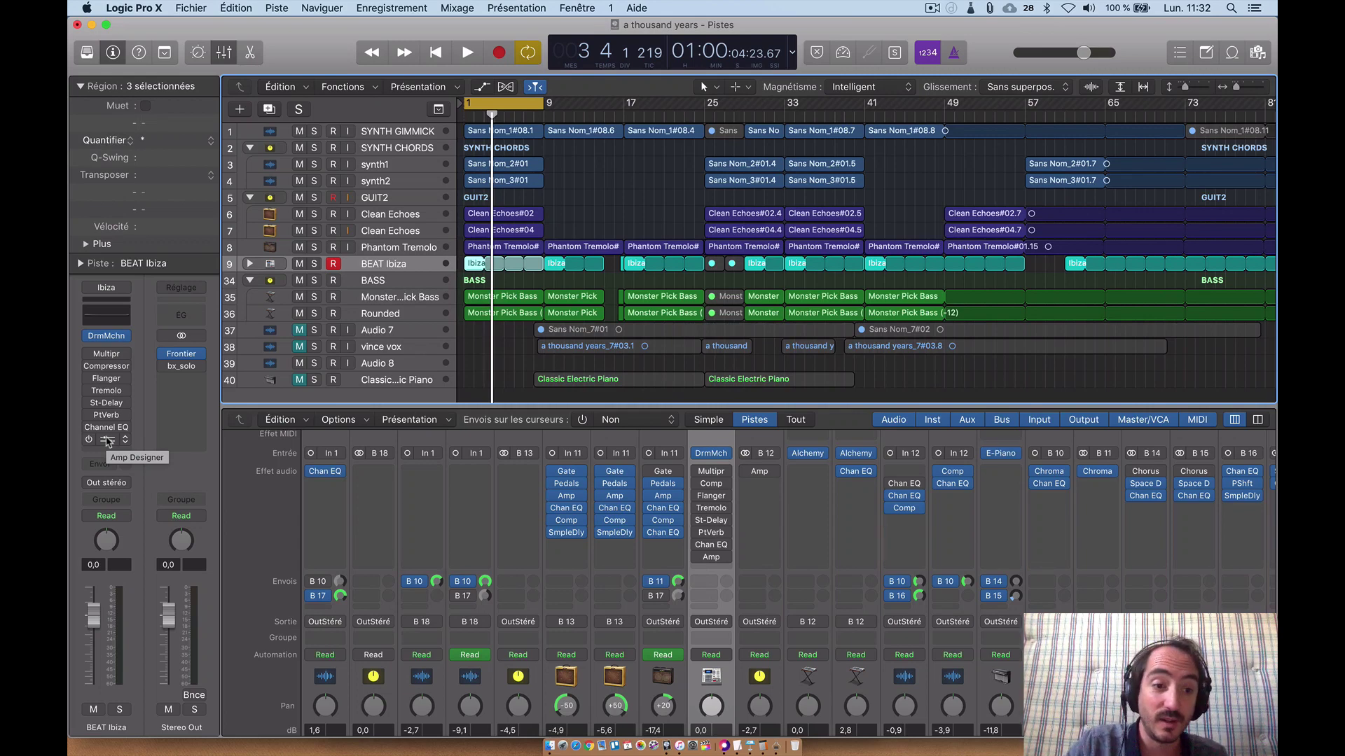
Insert a second Amp Designer after the existing effects on the BEAT Ibiza track and move its window clear of the channel strip
left_click(106, 440)
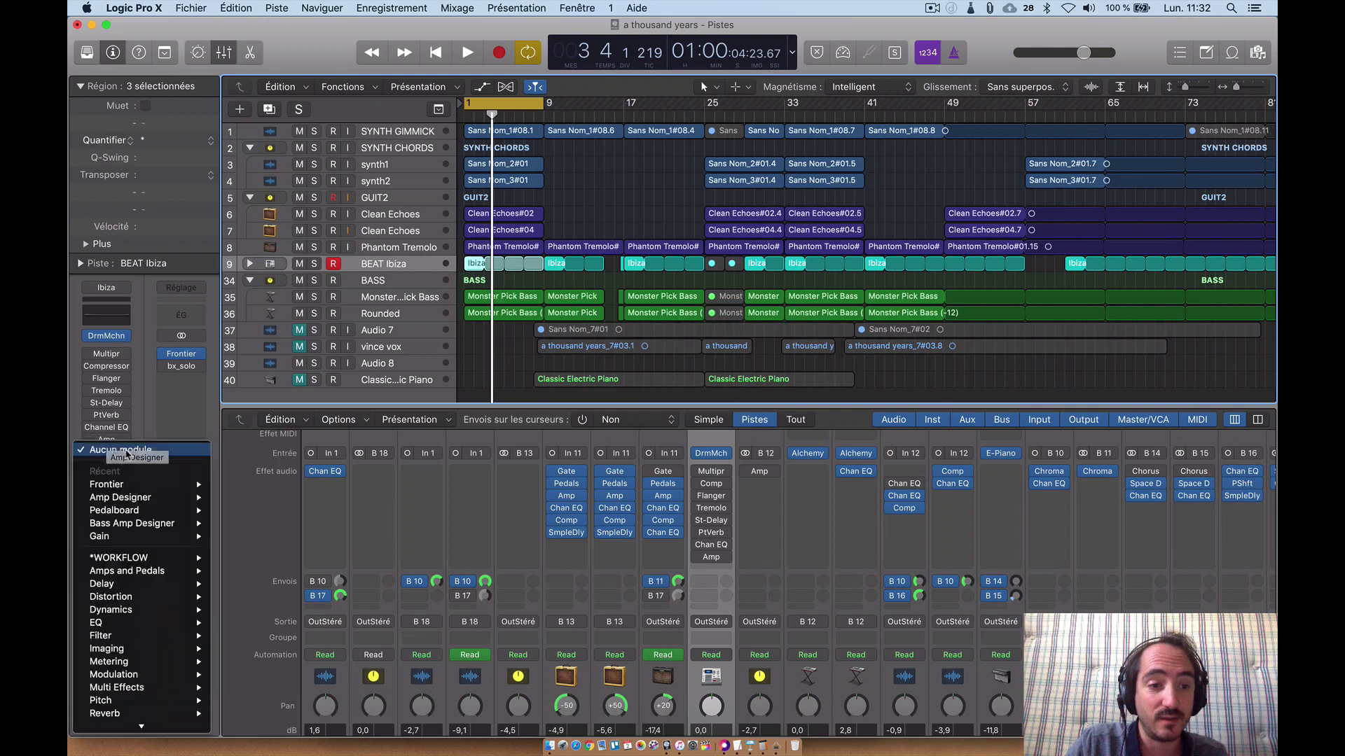
mouse_move(132, 502)
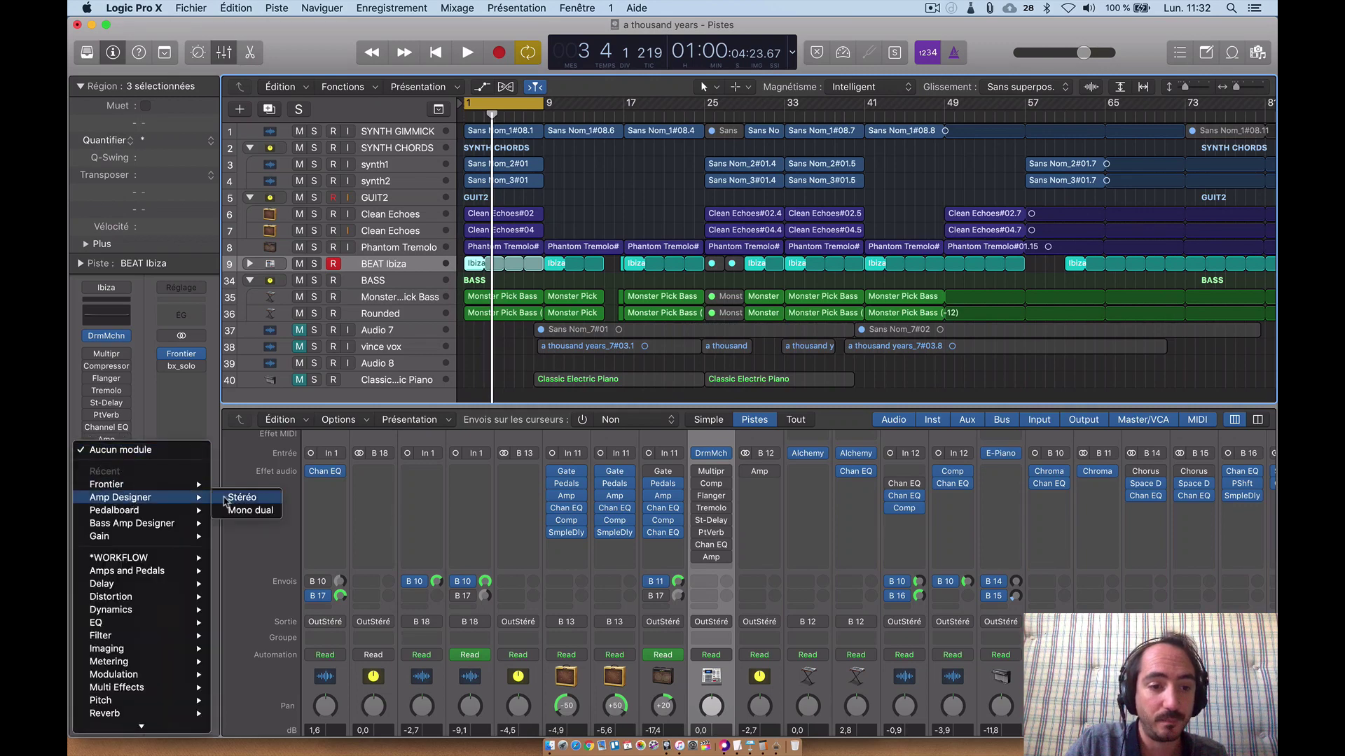
mouse_move(137, 573)
mouse_move(279, 571)
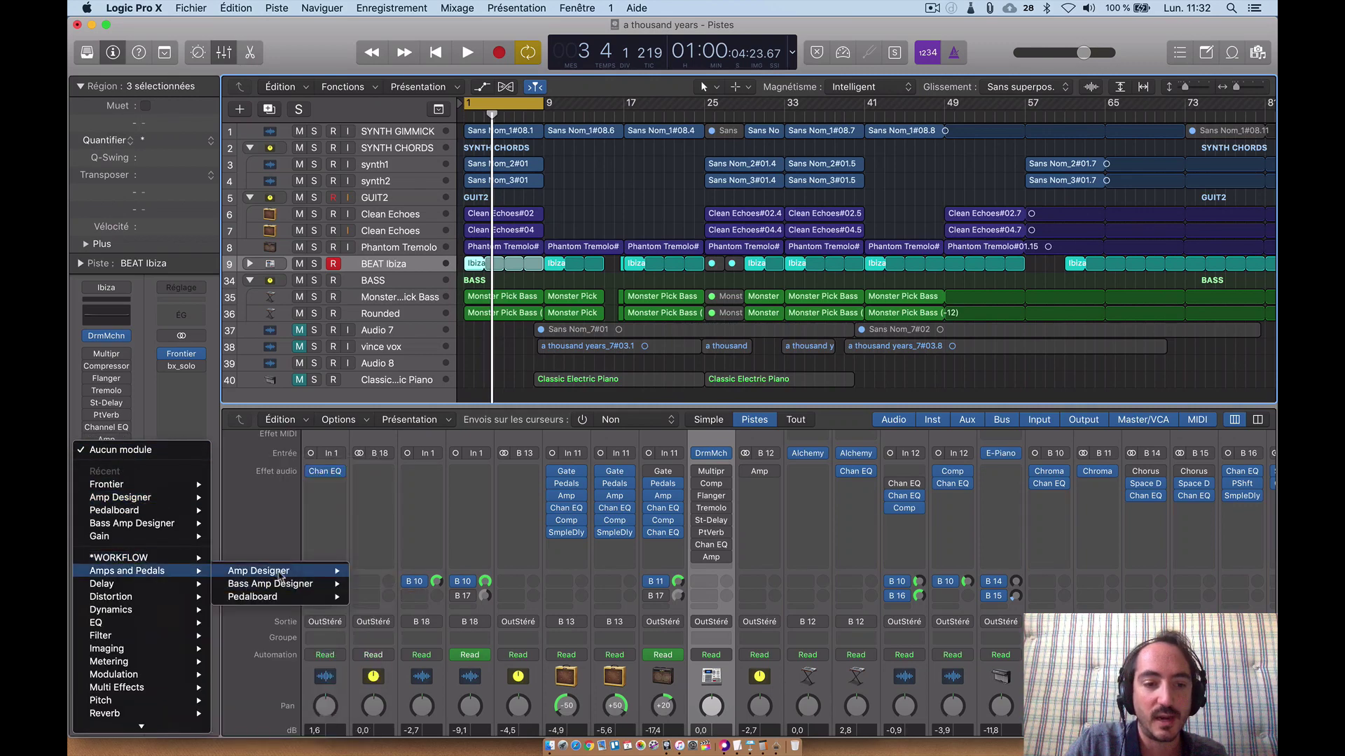
left_click(381, 572)
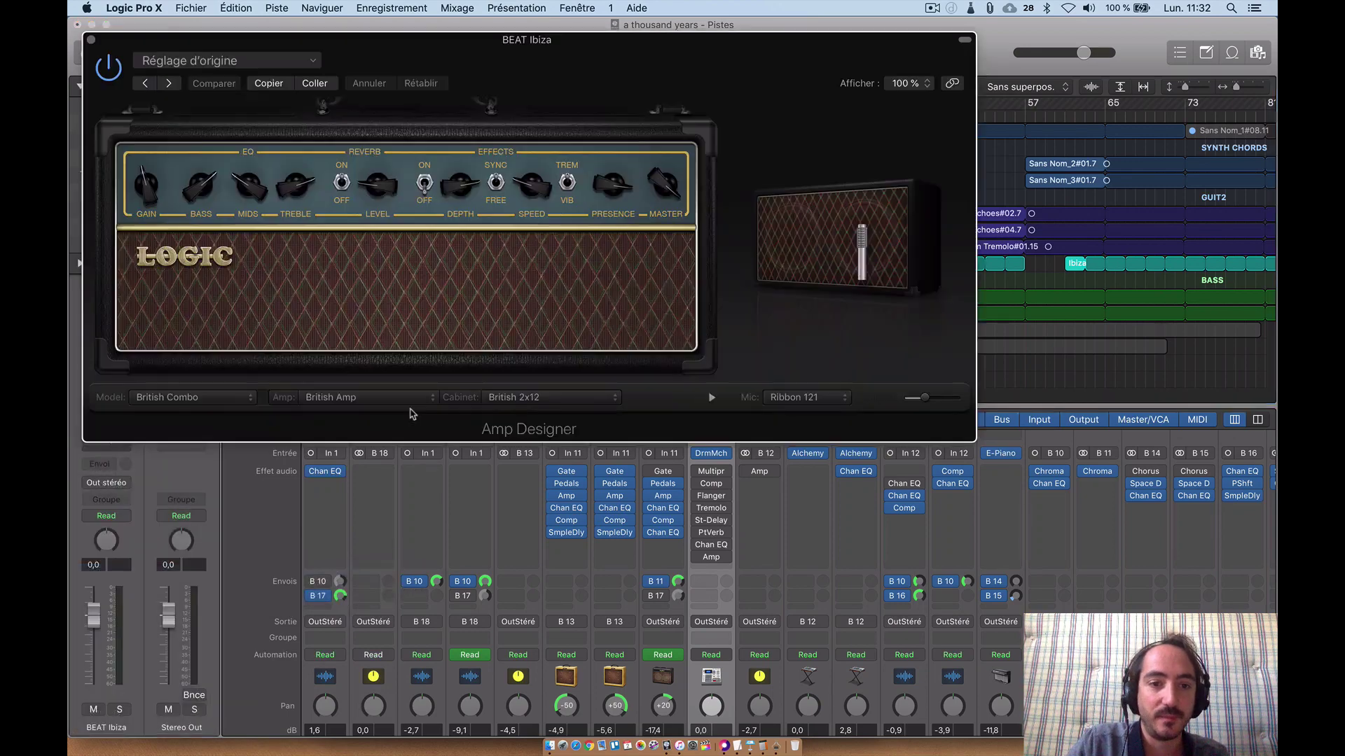
left_click_drag(598, 73, 774, 72)
Set the Amp Designer model to Clean Preamp, keeping the Transparent Preamp amp
left_click(346, 399)
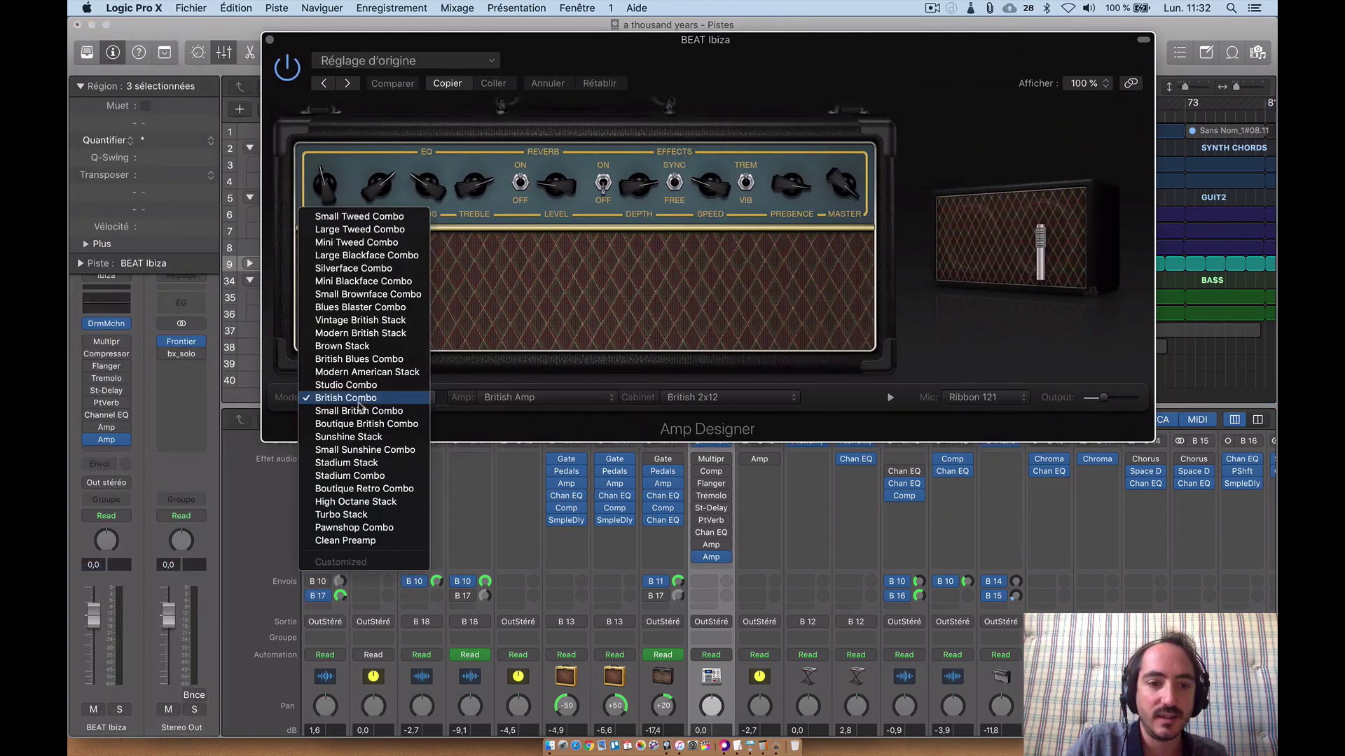
left_click(348, 543)
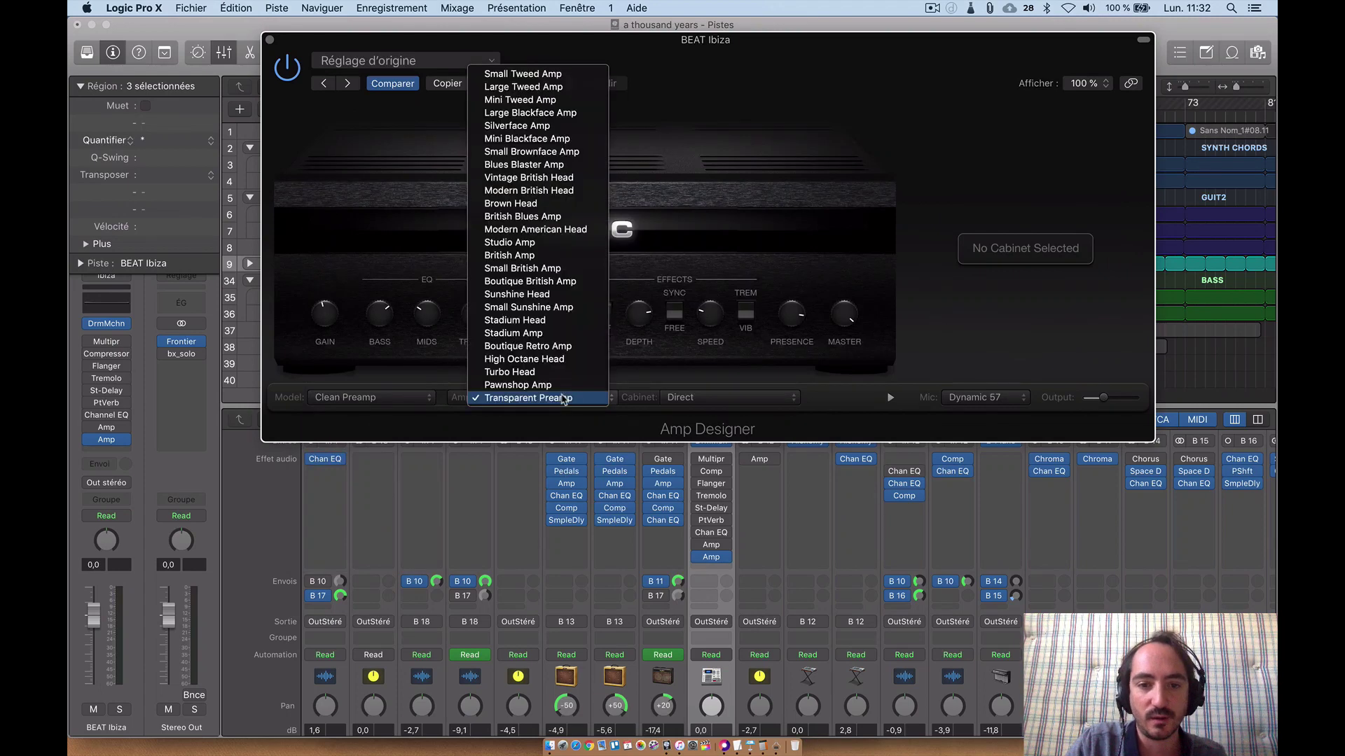
left_click(597, 403)
left_click(597, 404)
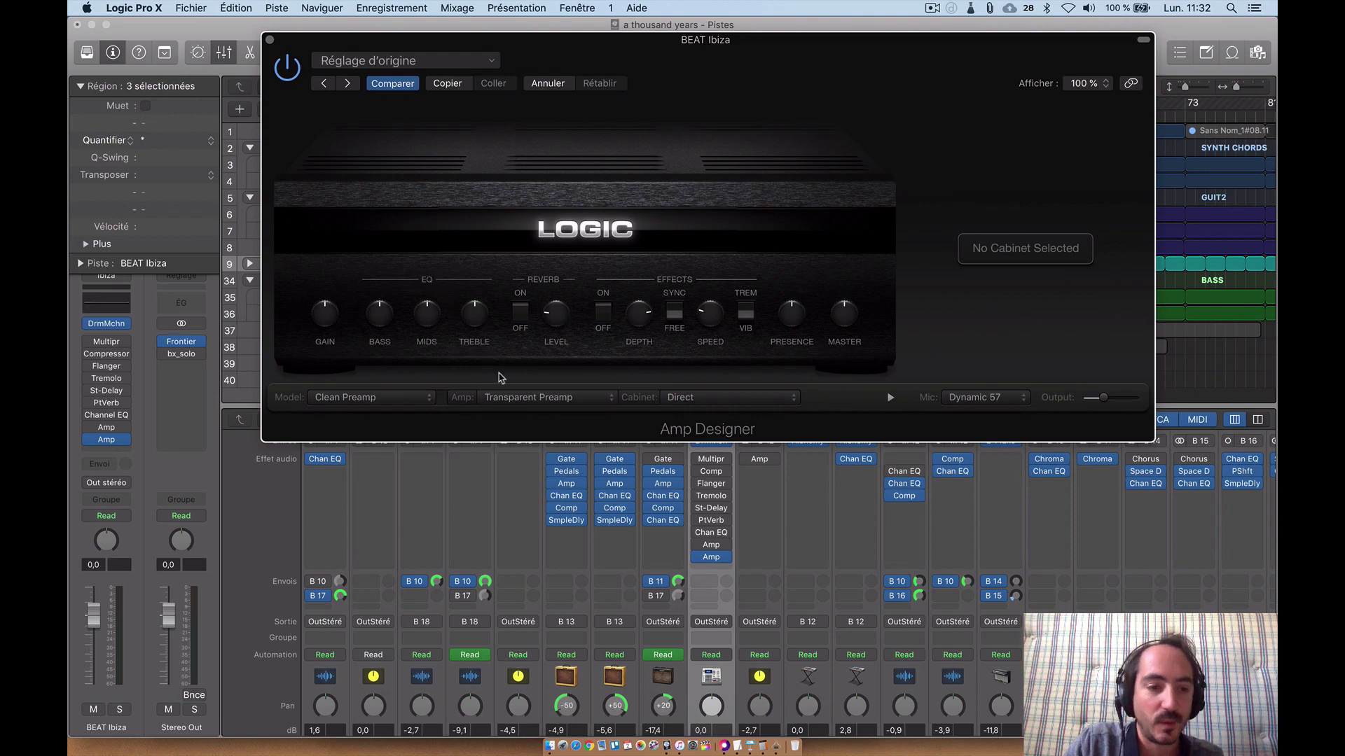
Play the song with the mixer faders in view and solo the BEAT Ibiza track
scroll(678, 574, "down", 10)
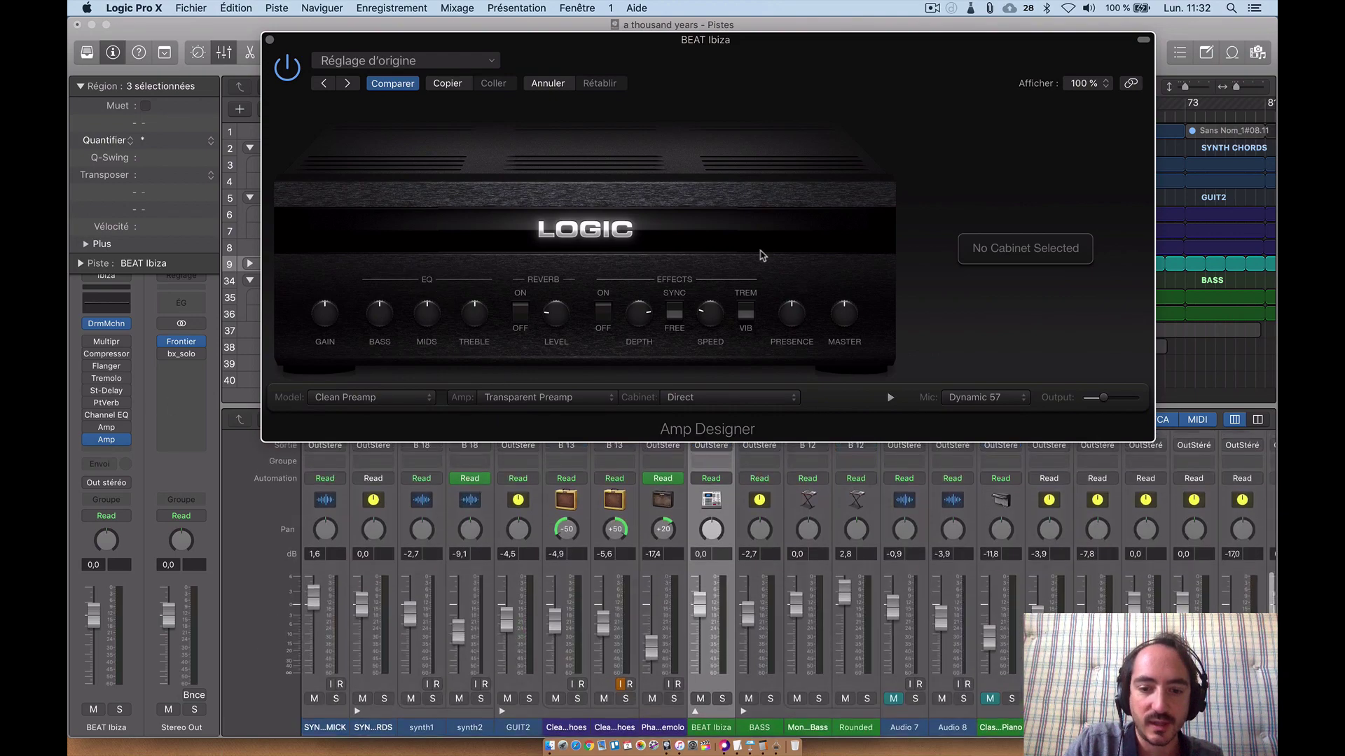
key("space")
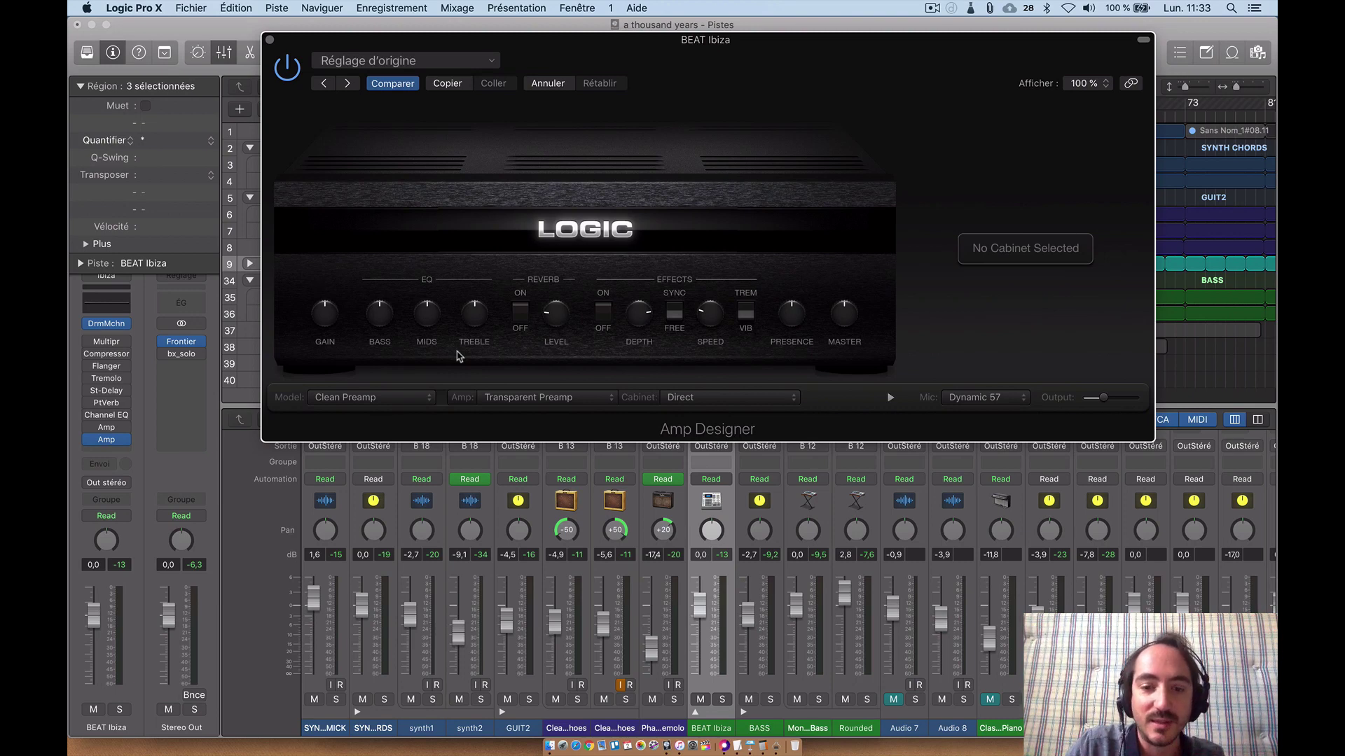
left_click(722, 700)
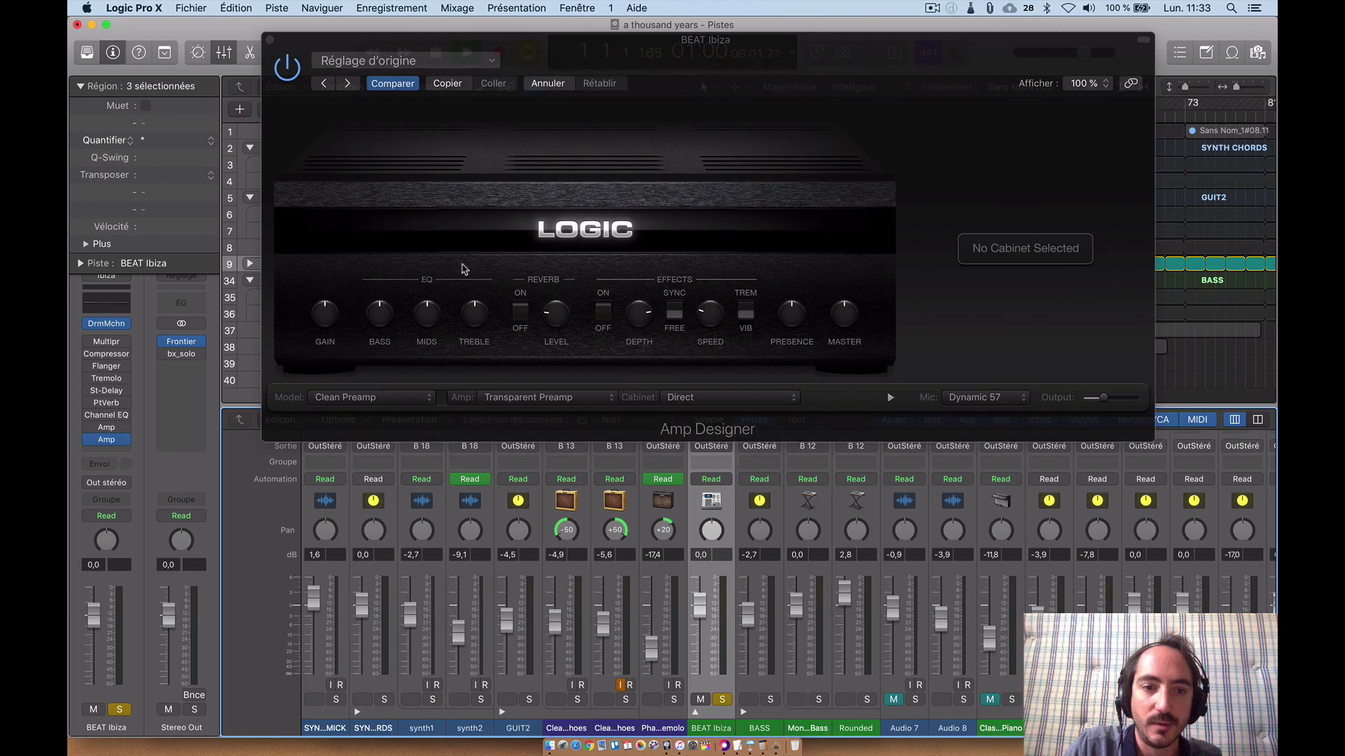
Raise the preamp's Gain and Bass while listening, and return Presence to its centre position
left_click_drag(323, 325, 318, 264)
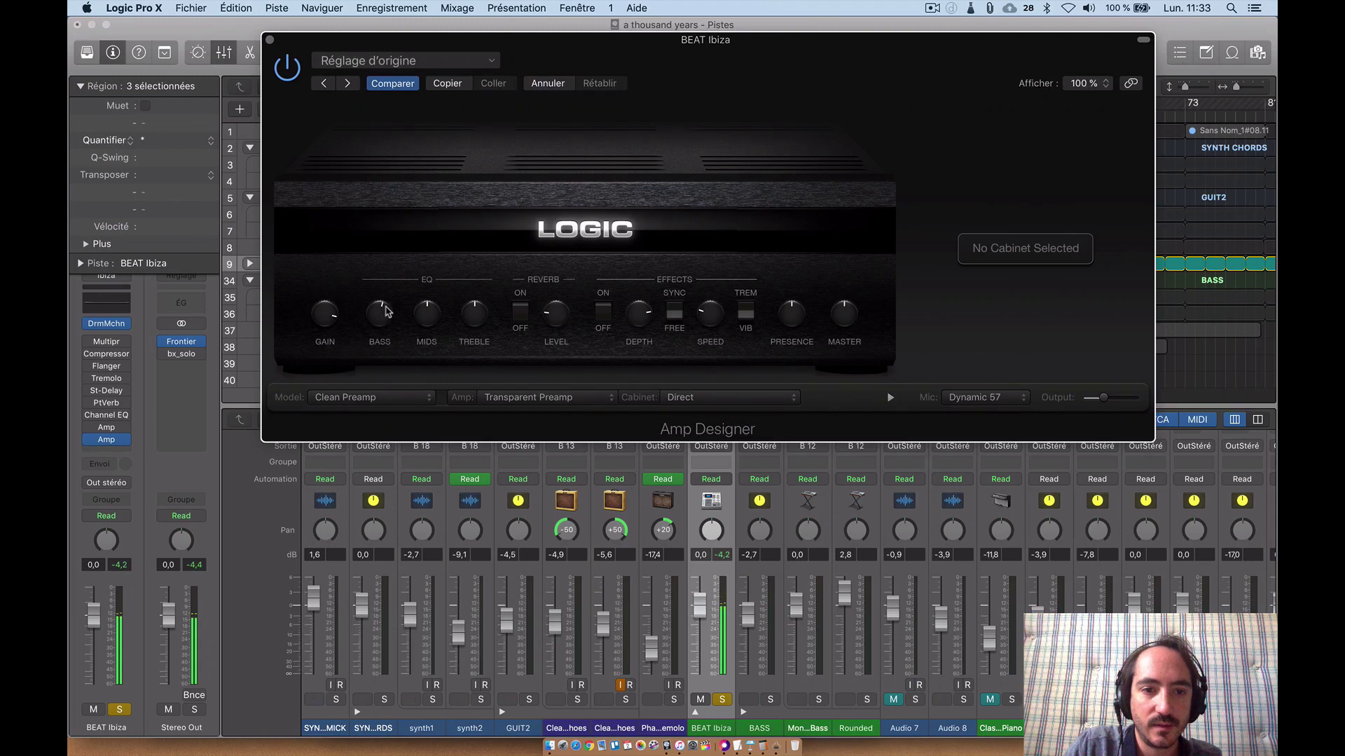
left_click_drag(385, 310, 389, 278)
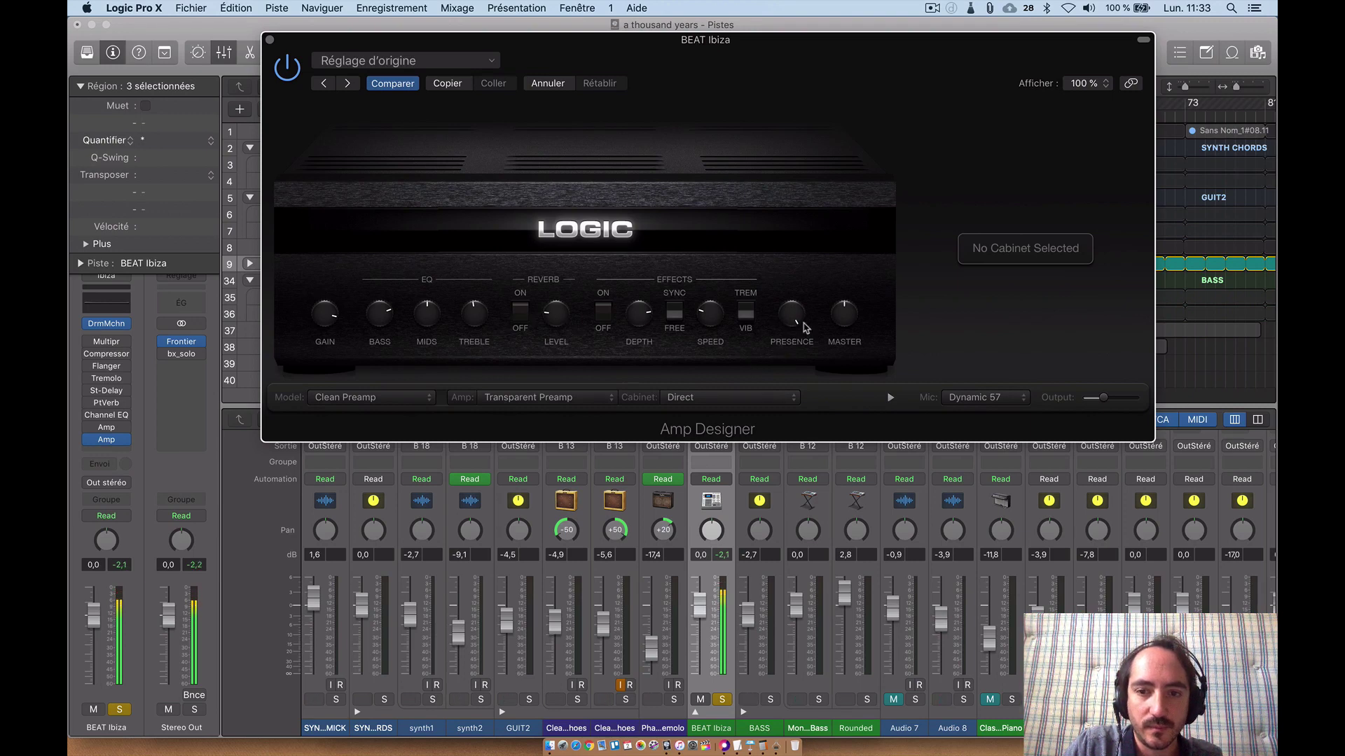
left_click_drag(805, 328, 779, 301)
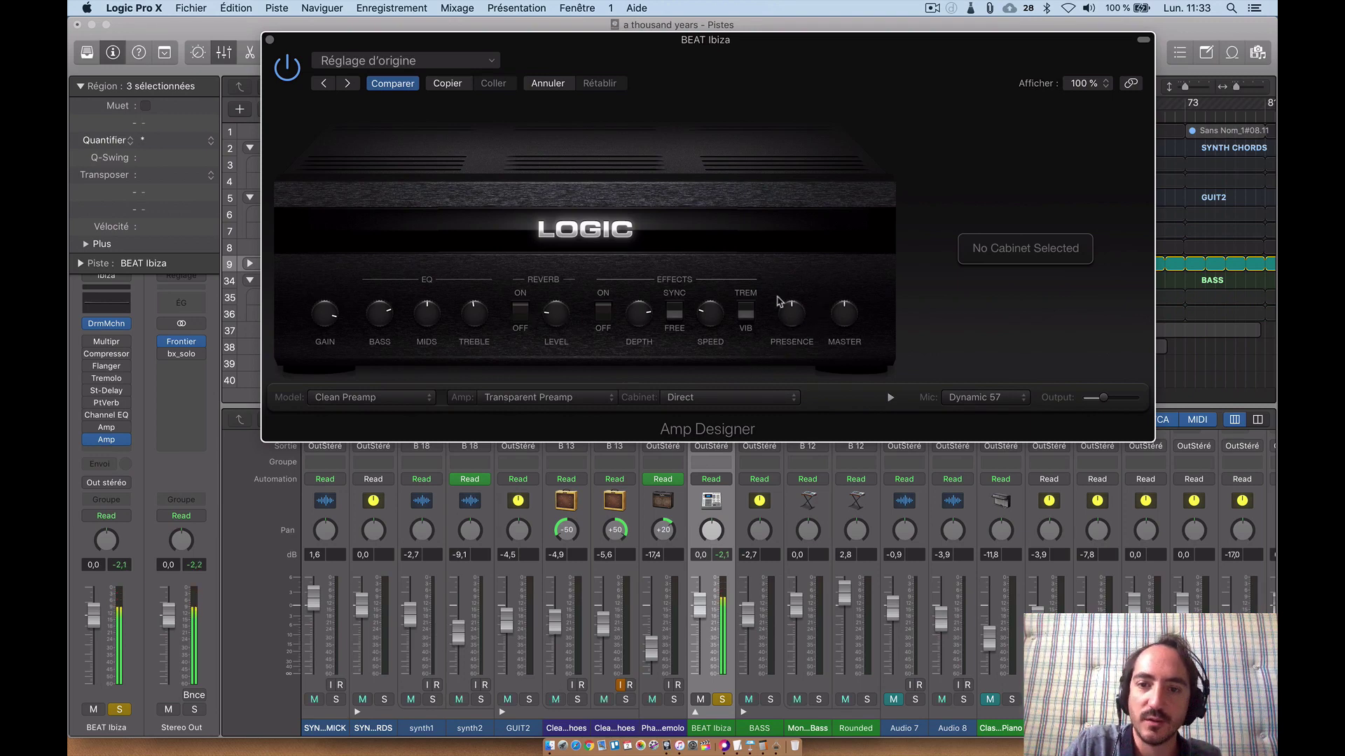
Lower the Mids and raise the Treble of the preamp during playback of the soloed beat
left_click(468, 284)
left_click(464, 281)
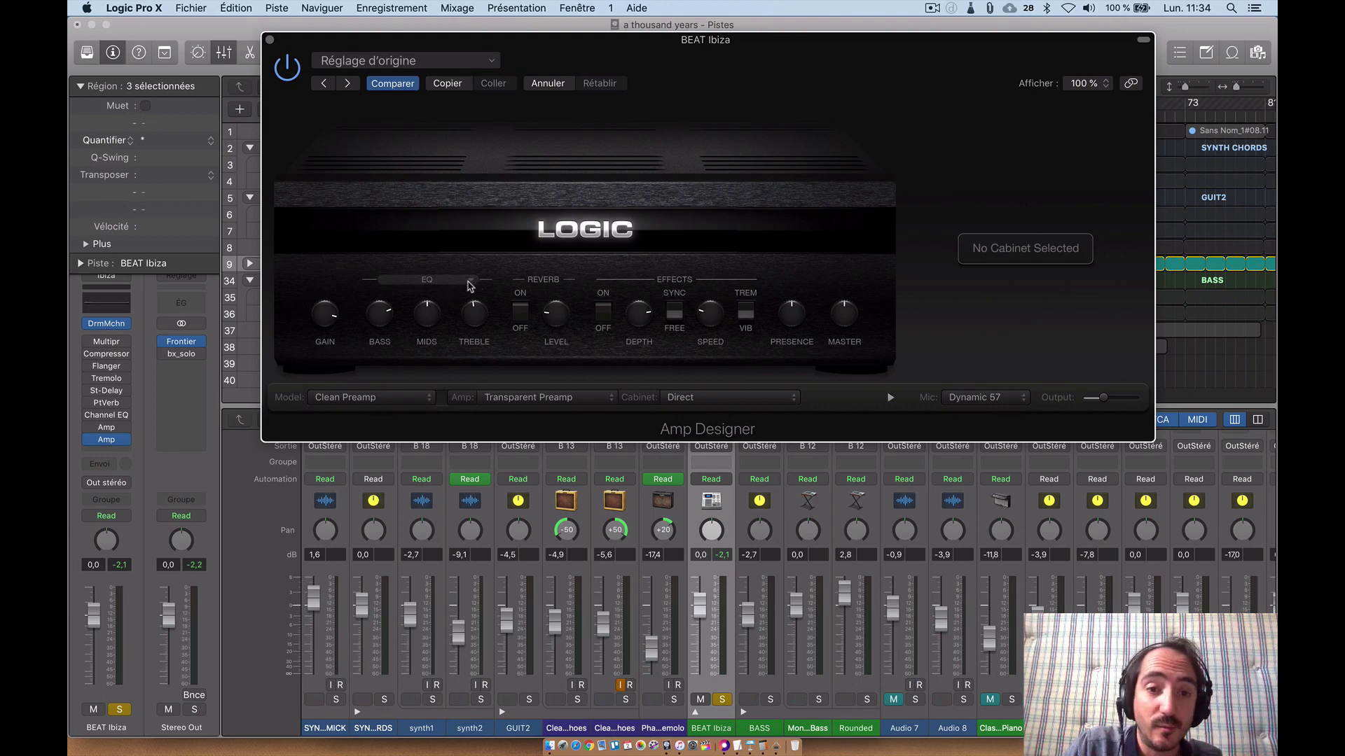
key("space")
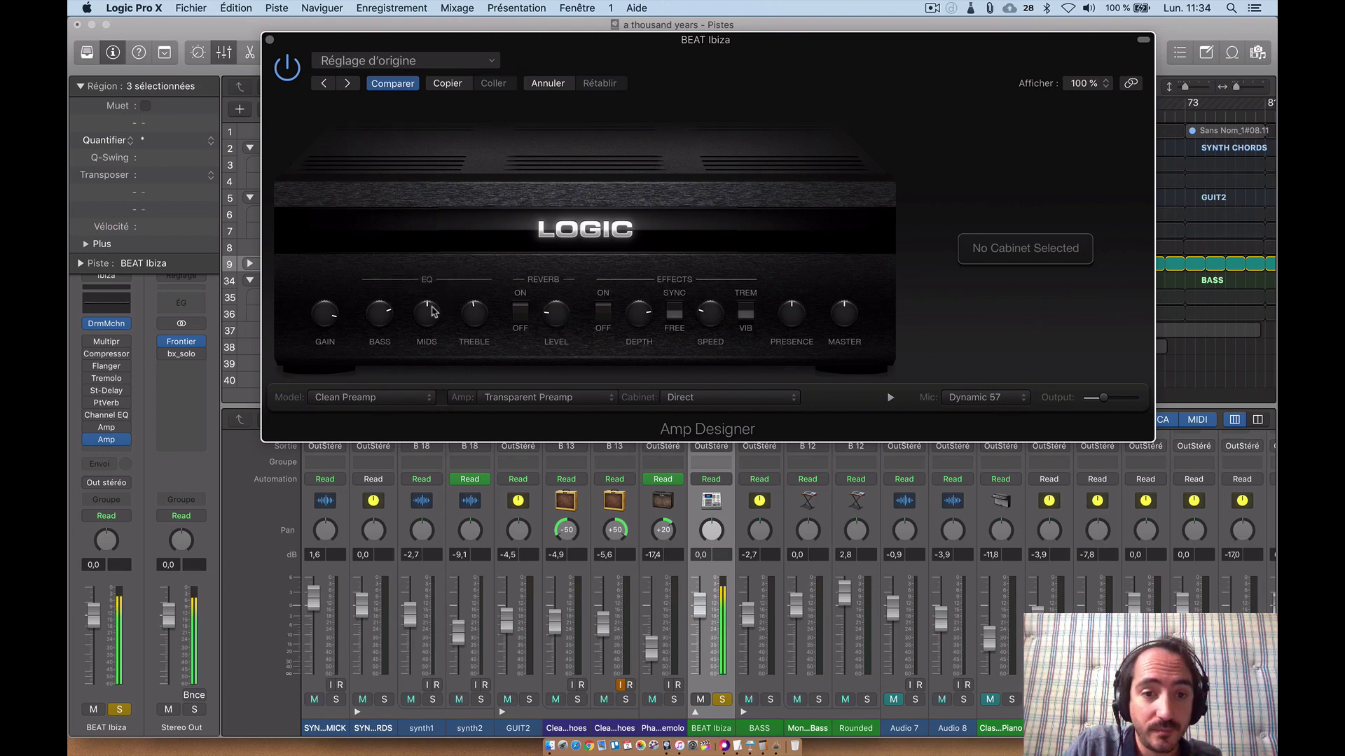
left_click_drag(431, 308, 474, 291)
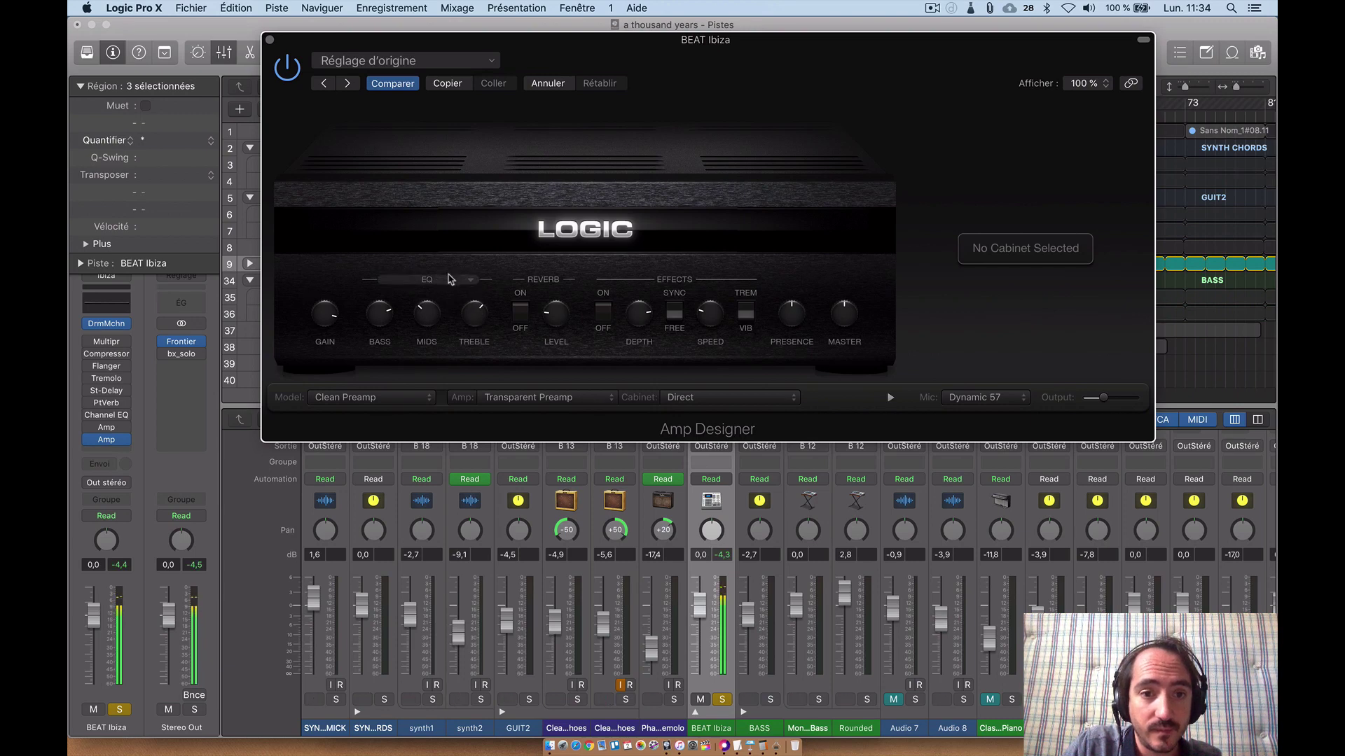
Audition the Vintage, U.S. Classic, Modern and Boutique EQ types on the preamp, resetting the track's peak level display
left_click(448, 277)
left_click(457, 238)
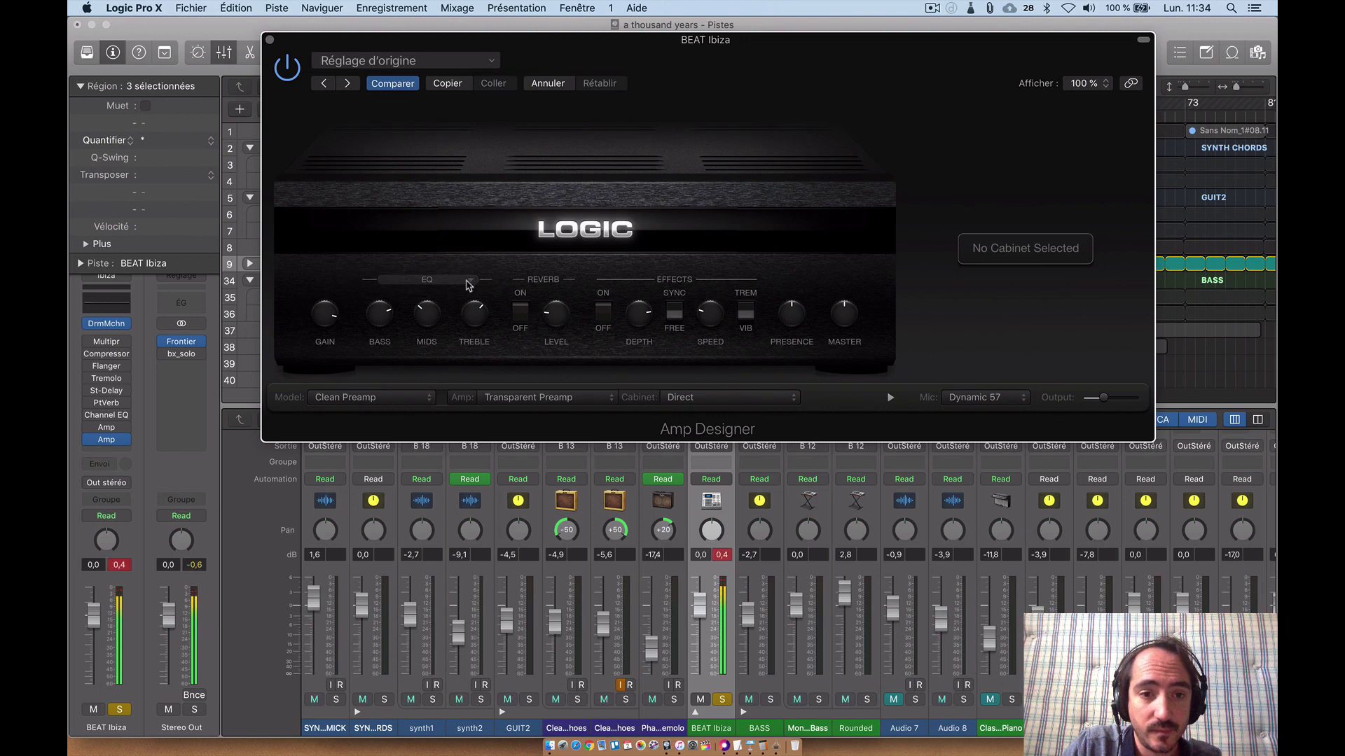
left_click(449, 280)
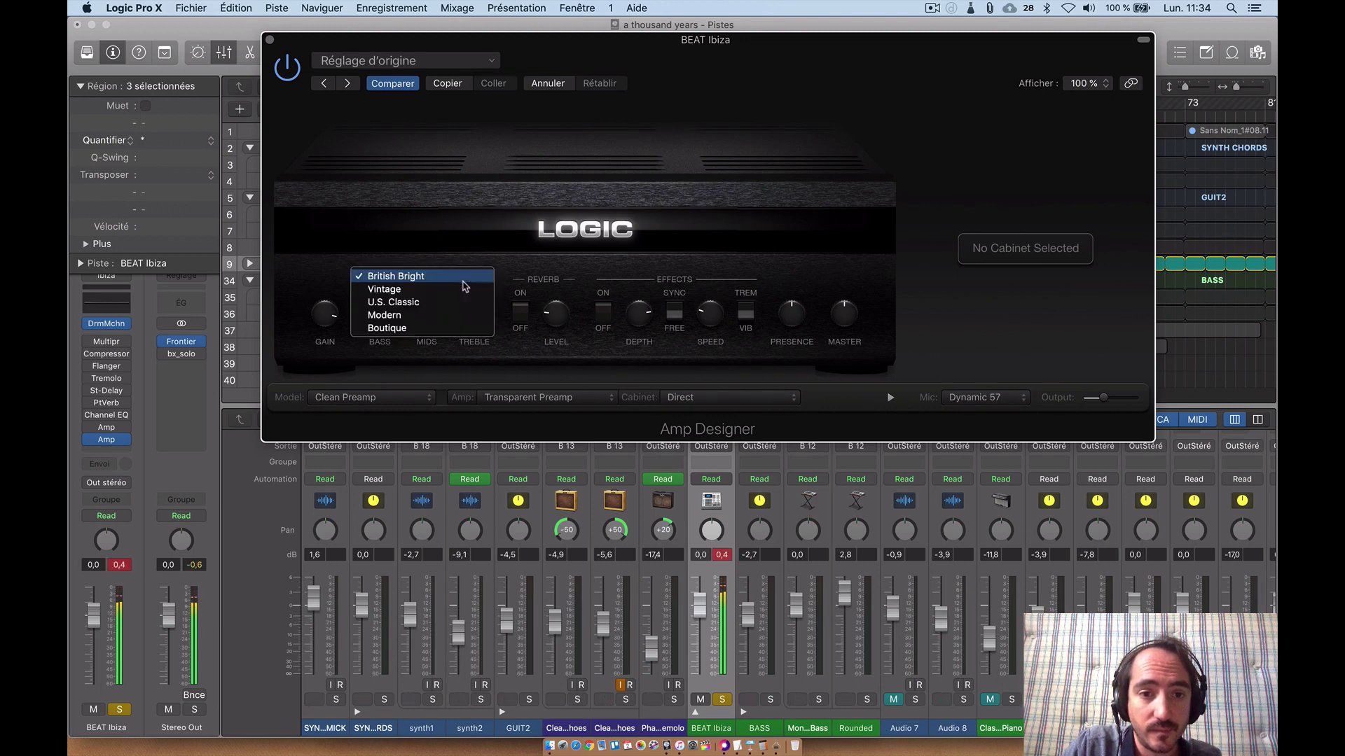
left_click(500, 244)
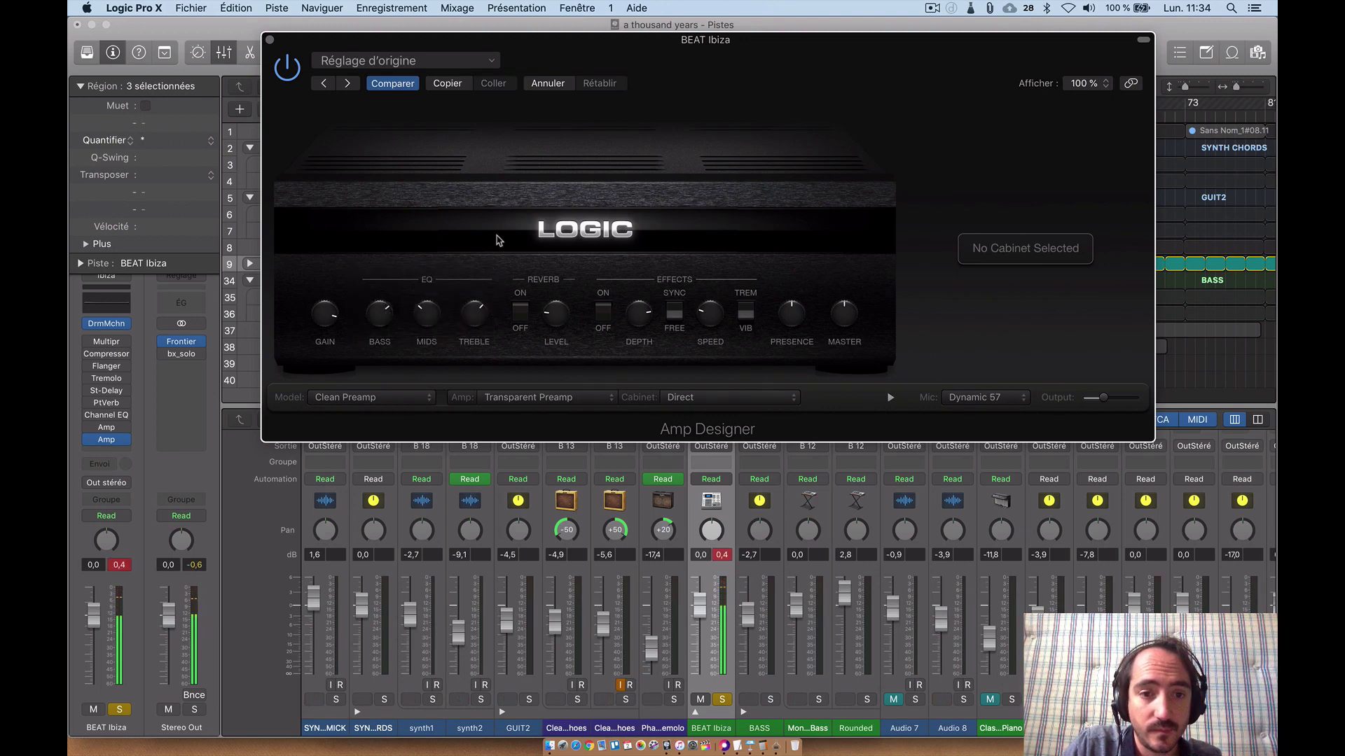
left_click(467, 280)
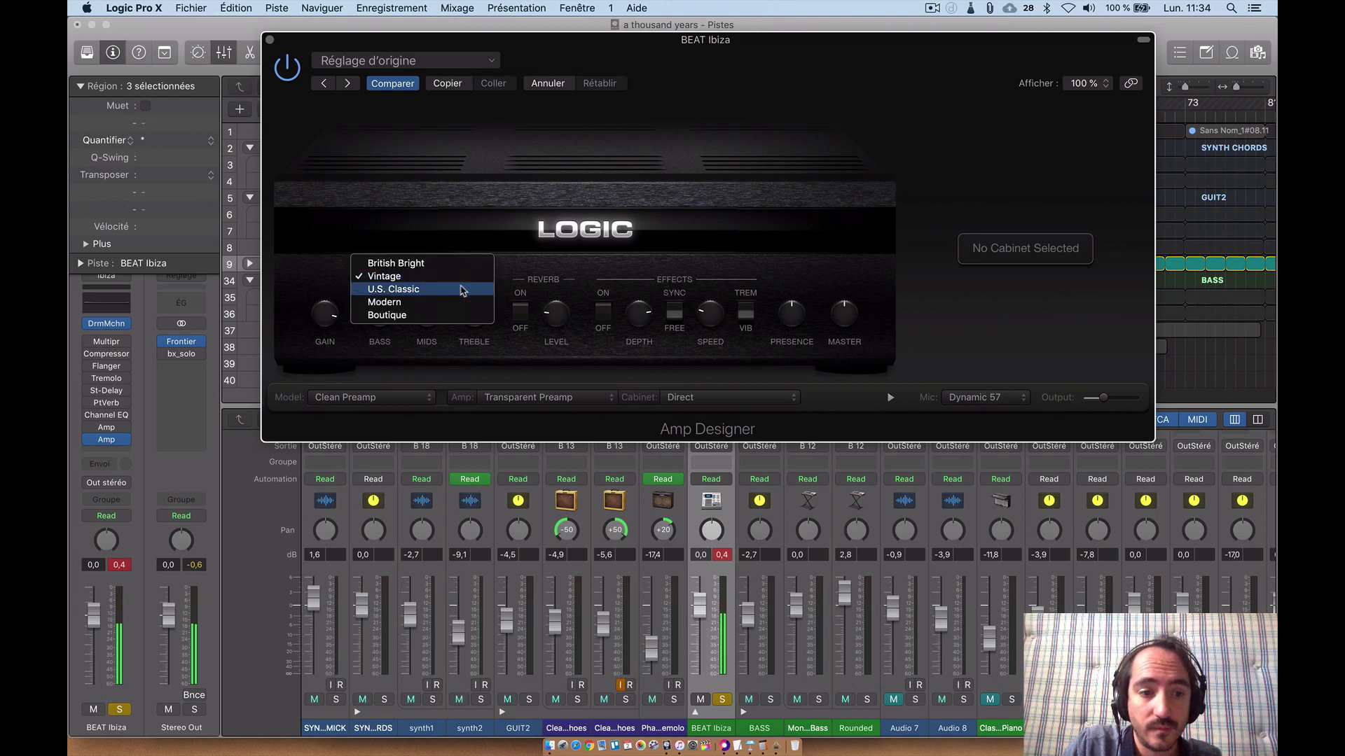
left_click(462, 289)
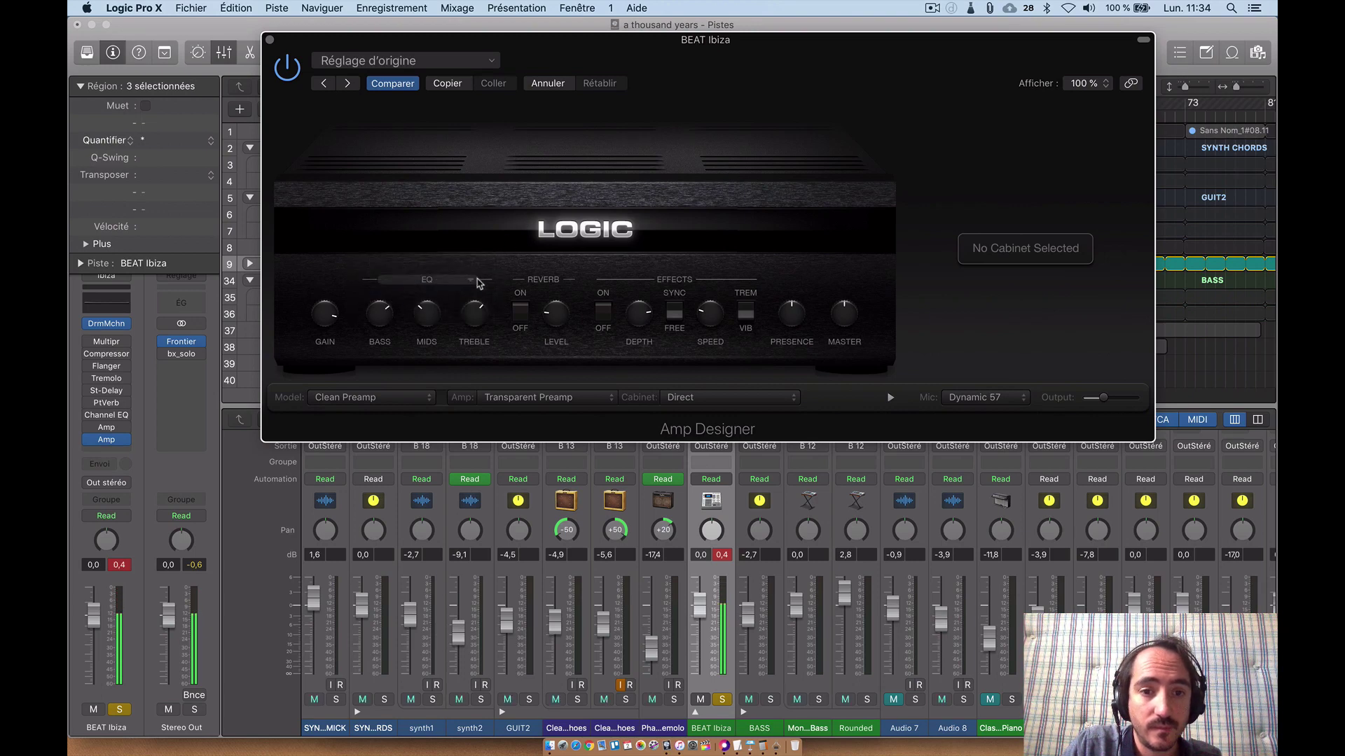
left_click(471, 283)
left_click(465, 291)
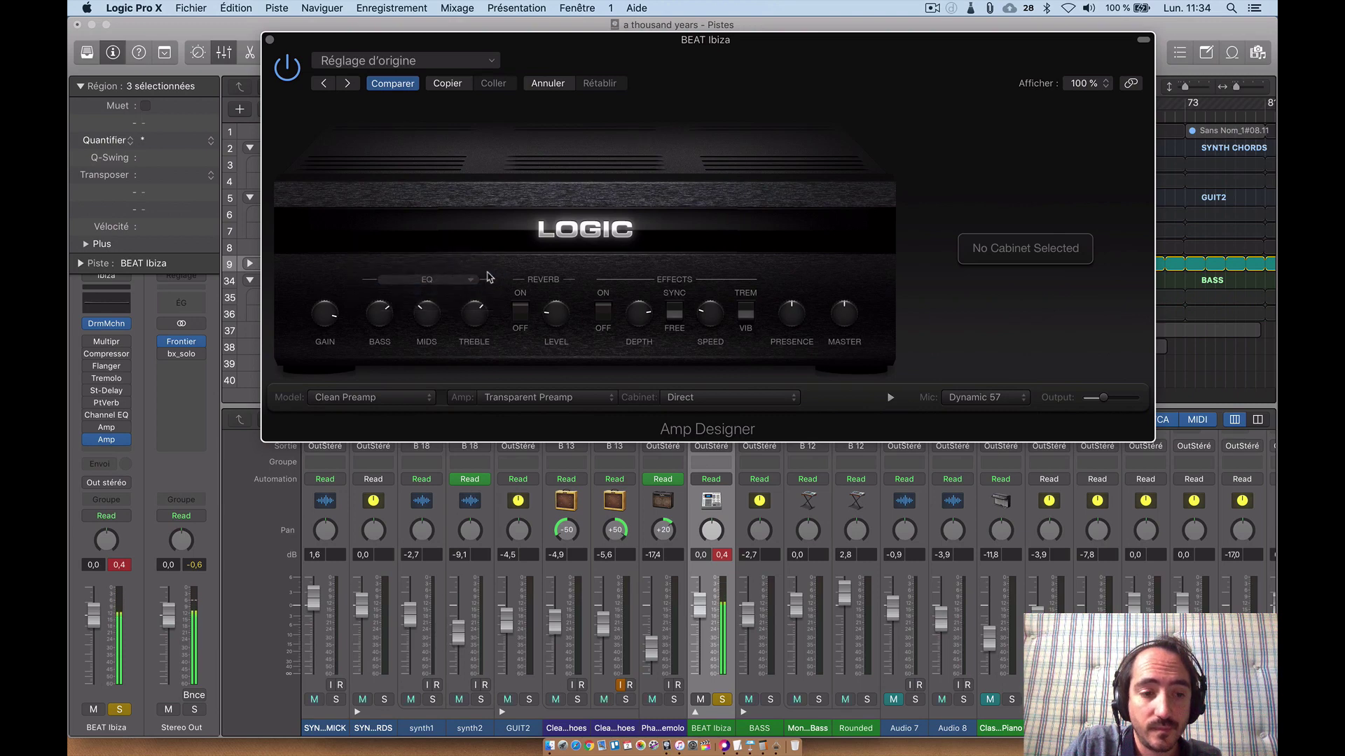
left_click(724, 554)
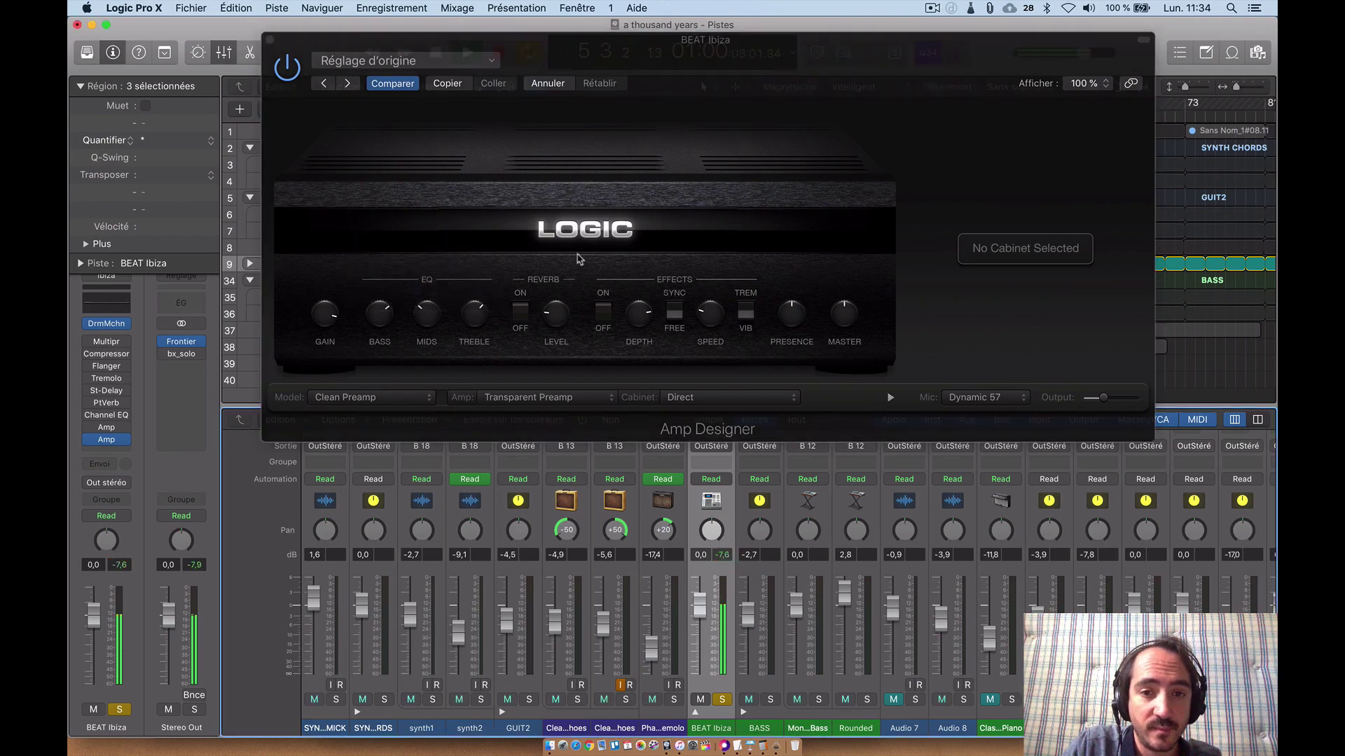
left_click(468, 280)
left_click(463, 290)
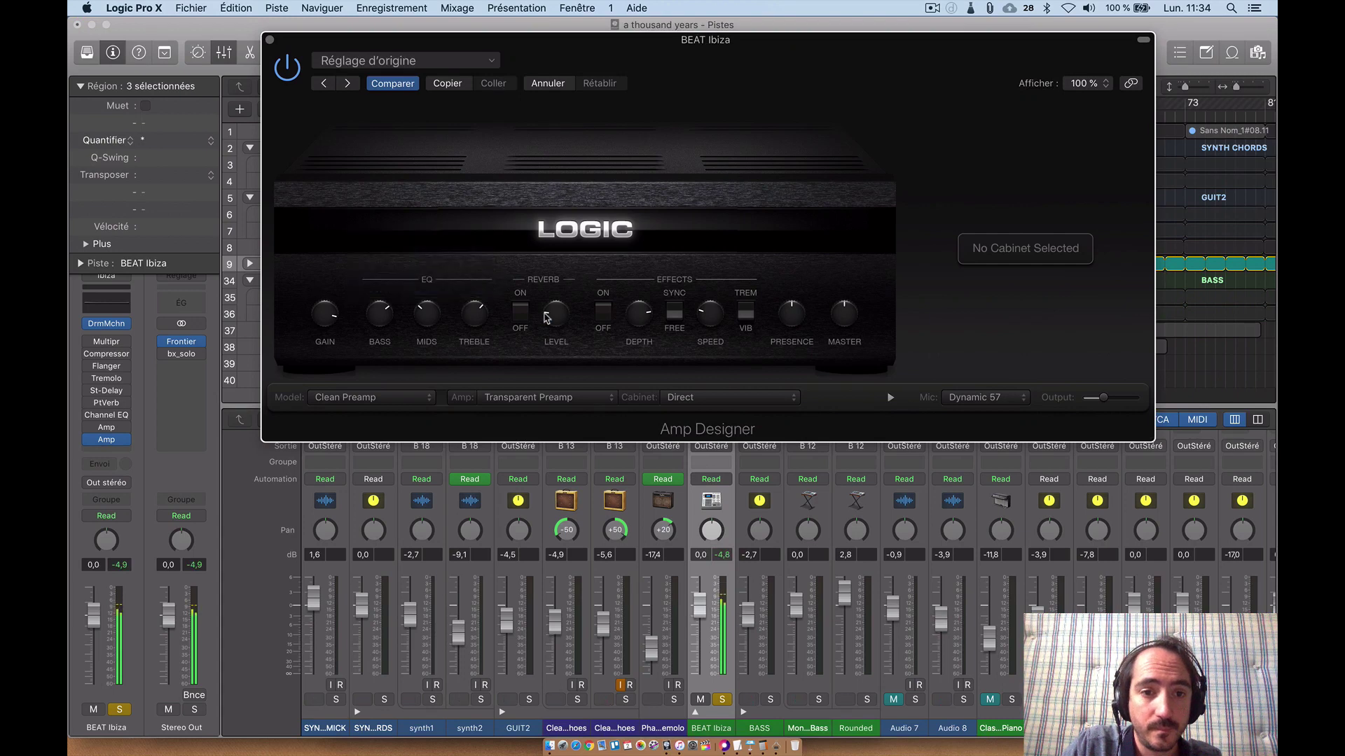
Set the EQ type to British Bright and fine-tune the preamp's Mids and Treble
left_click(465, 280)
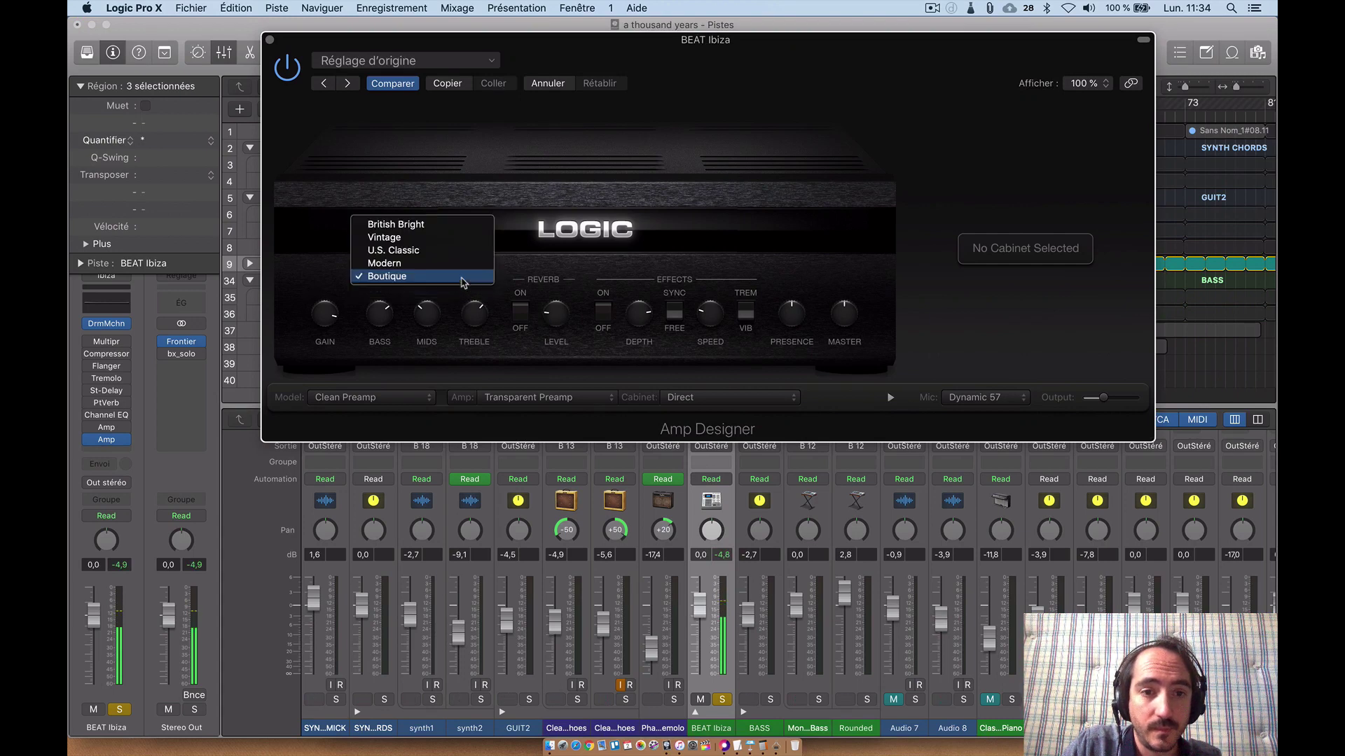
left_click(463, 223)
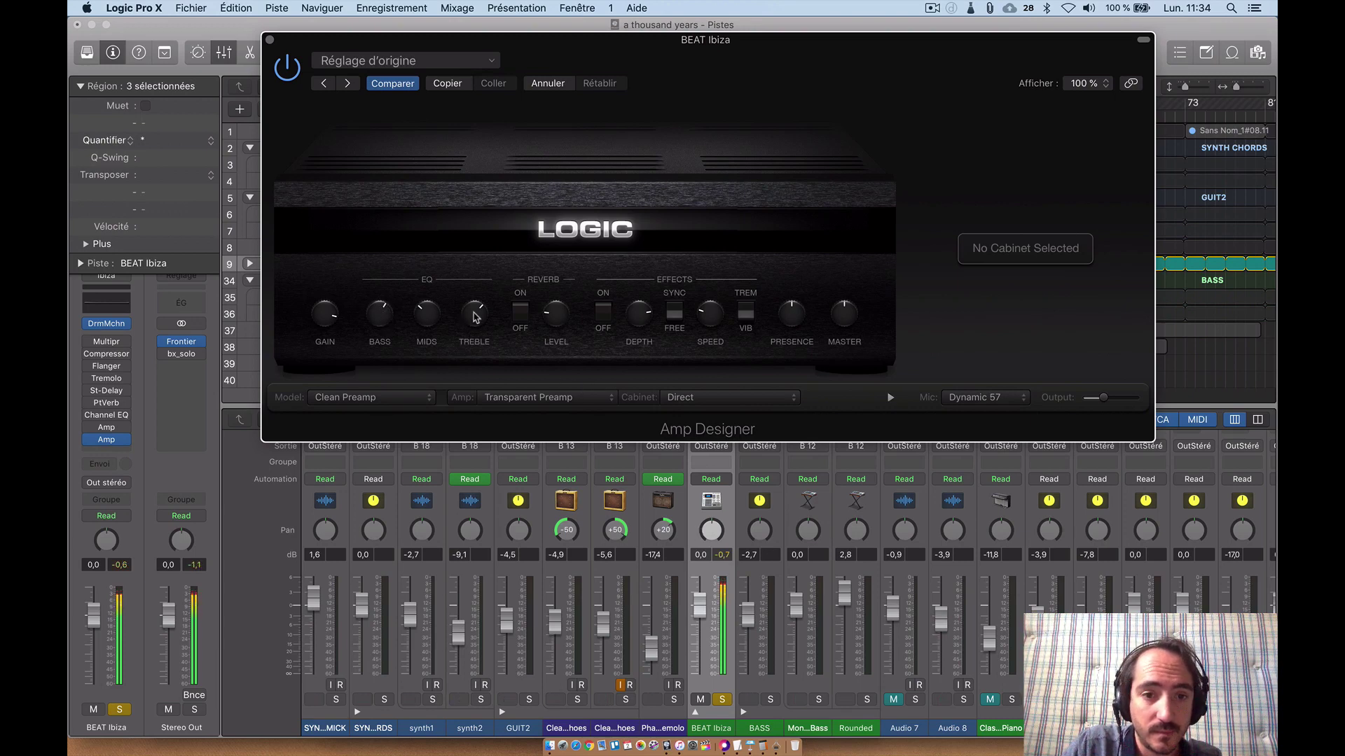
left_click_drag(474, 316, 420, 219)
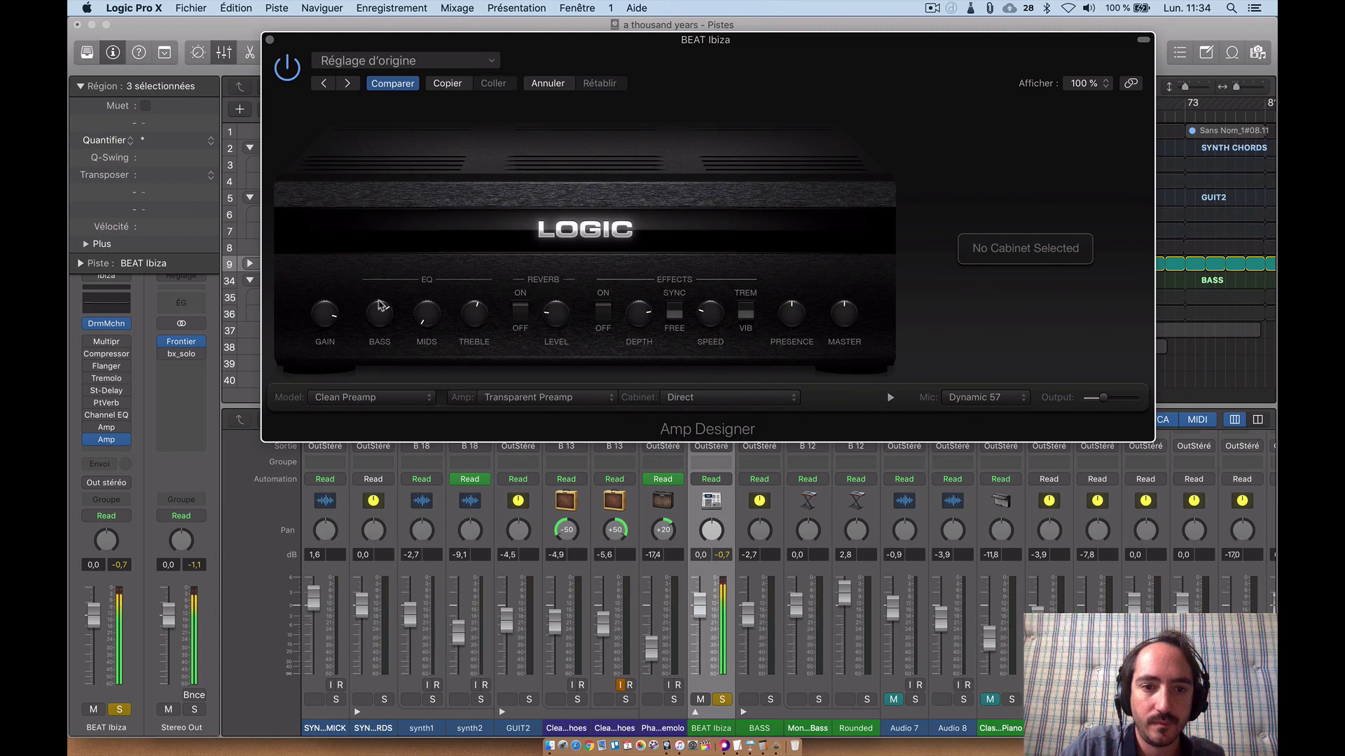
left_click_drag(421, 323, 413, 284)
left_click_drag(477, 316, 468, 288)
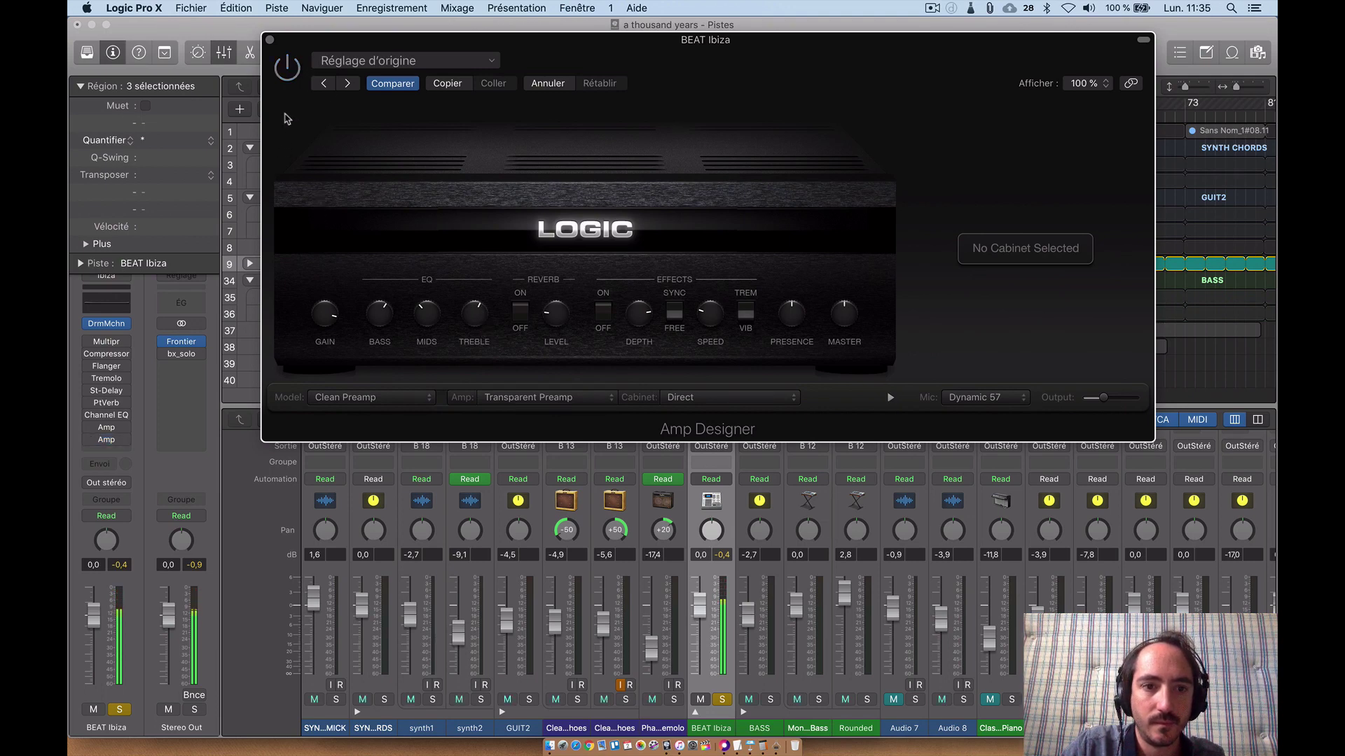
Turn Amp Designer back on, raise its Presence, and toggle its bypass to compare the sound
left_click(287, 67)
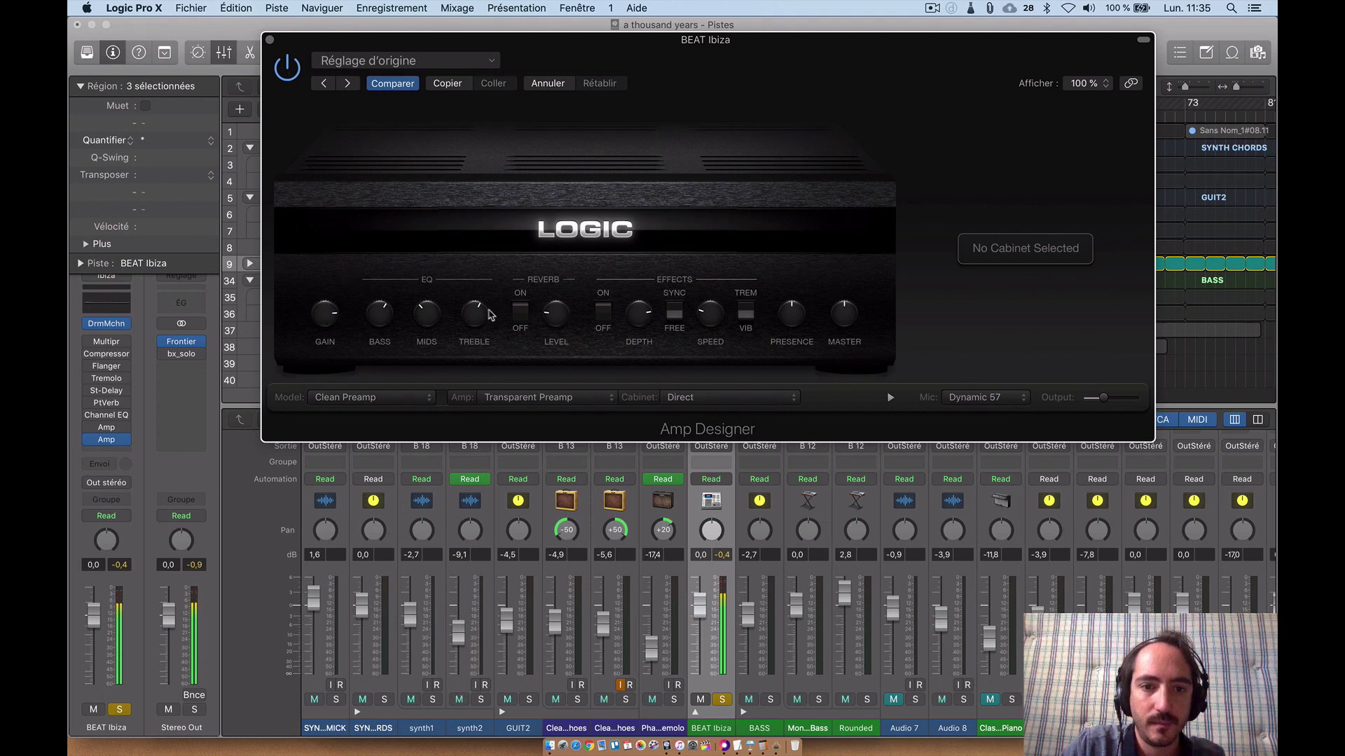
left_click_drag(790, 323, 778, 271)
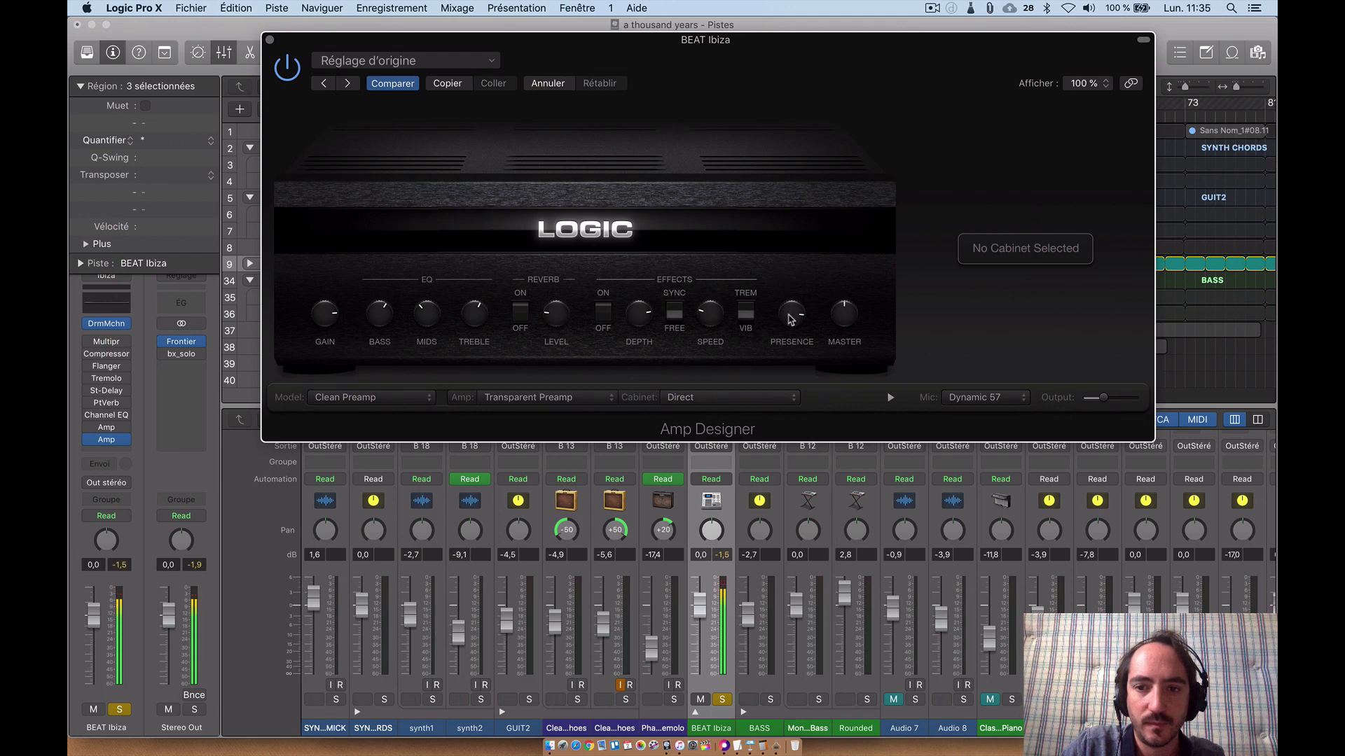
left_click(290, 69)
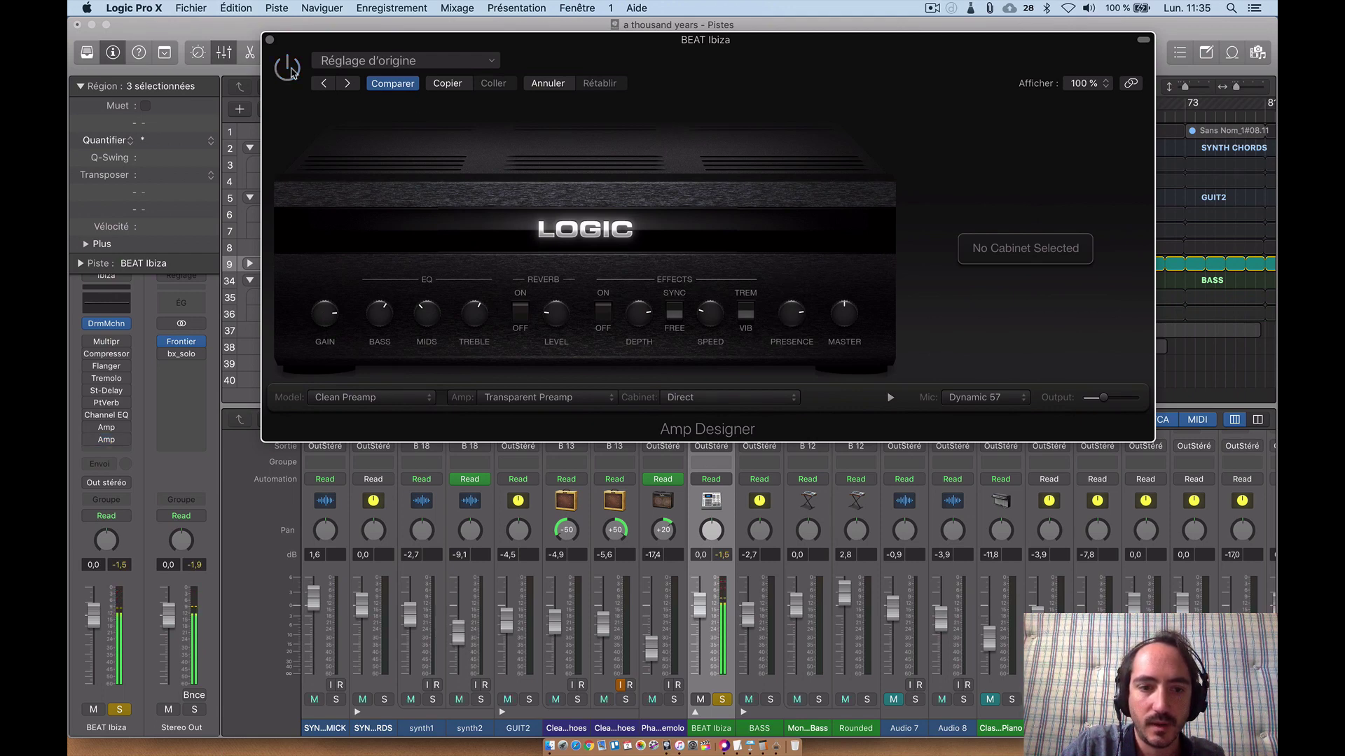
left_click(290, 69)
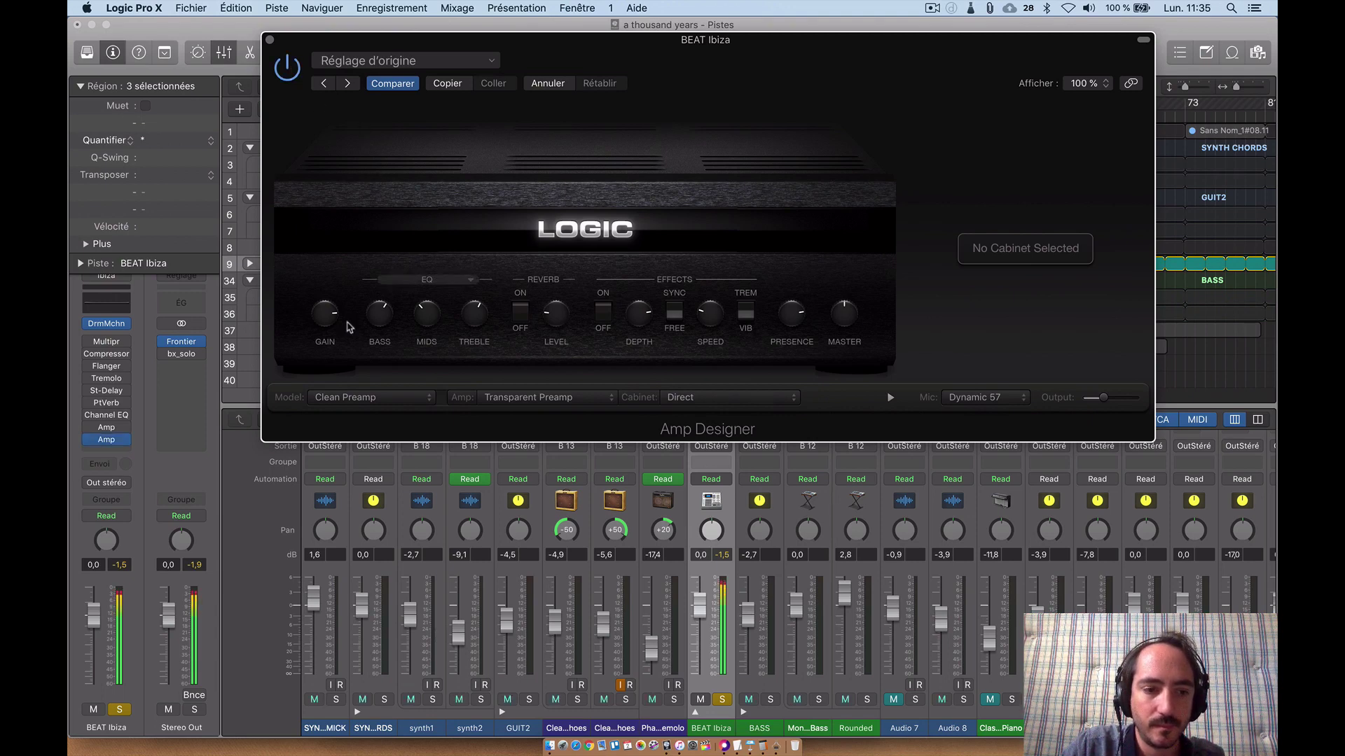
Reset the BEAT Ibiza peak level display and bypass Amp Designer to compare the levels
left_click(721, 552)
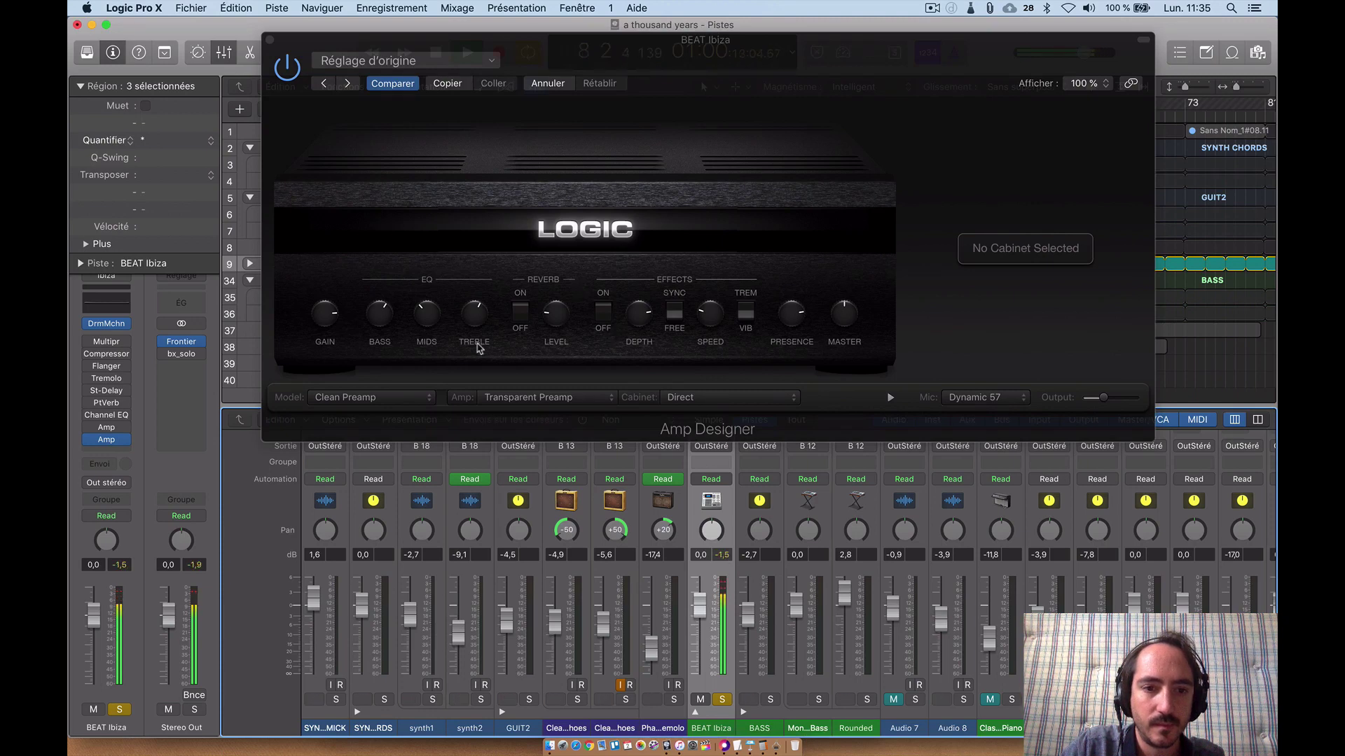
left_click(387, 322)
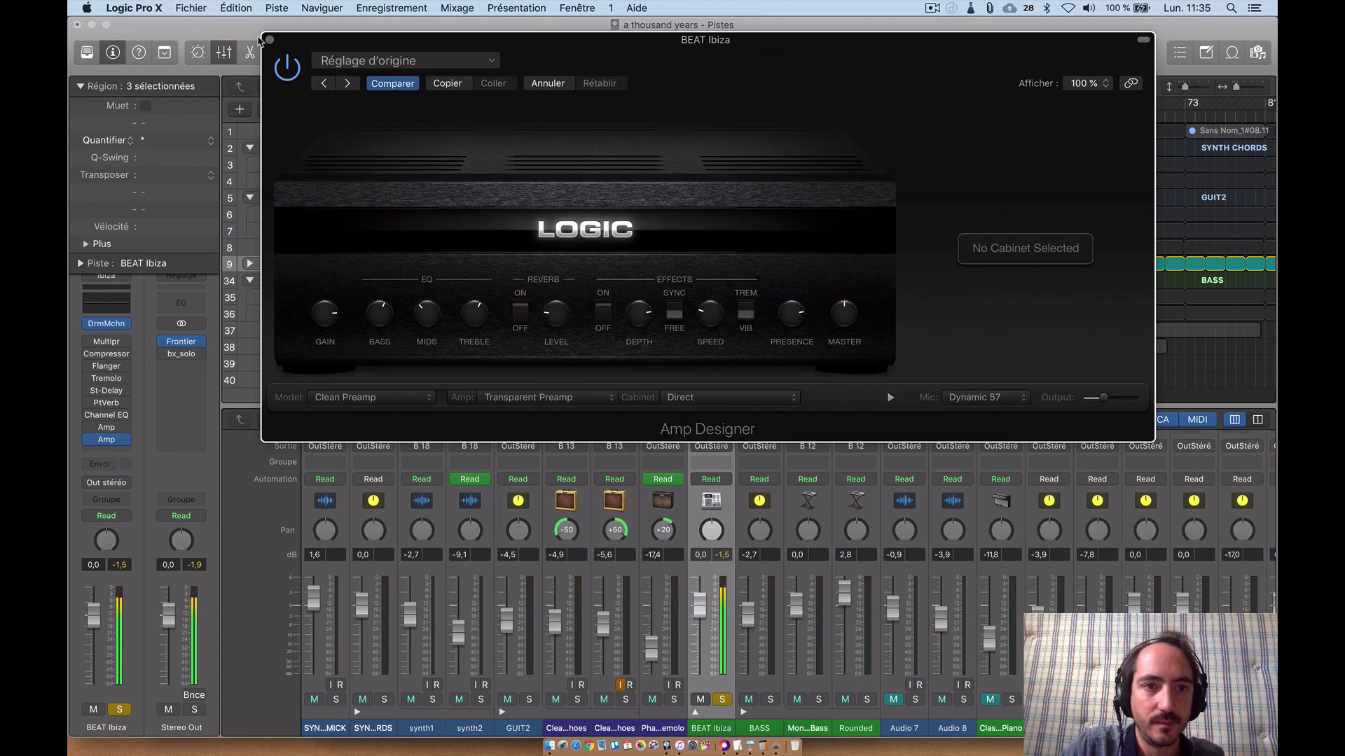
left_click(291, 73)
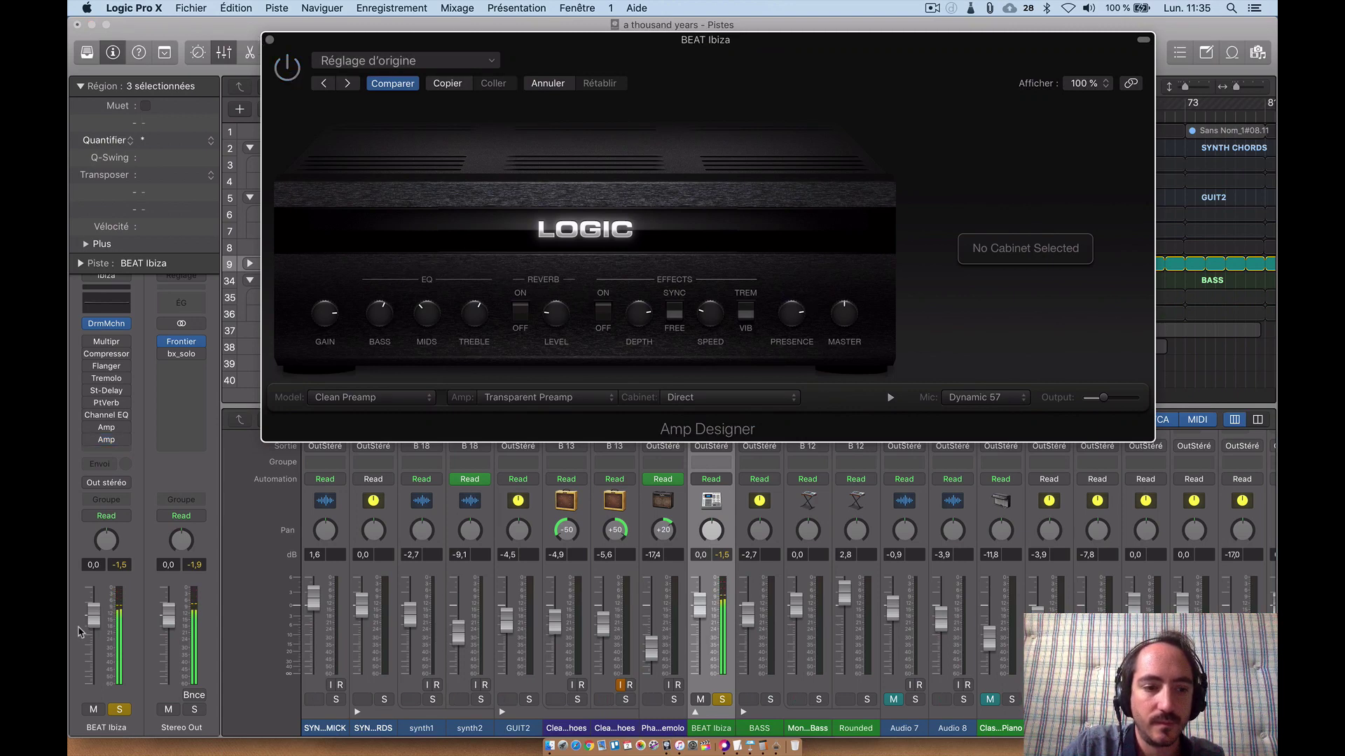
Turn Amp Designer back on for the BEAT Ibiza track, lower its Gain, and reset the track's peak level display
left_click(123, 564)
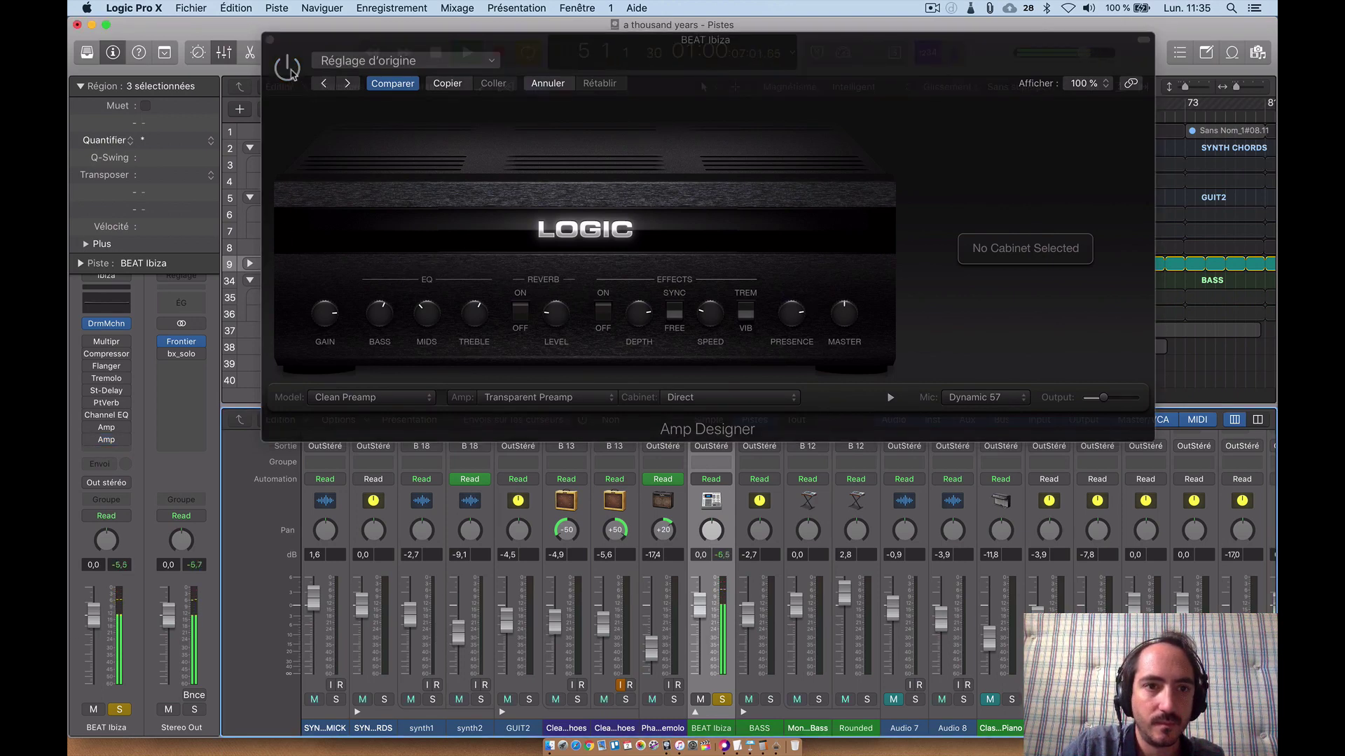
left_click(290, 70)
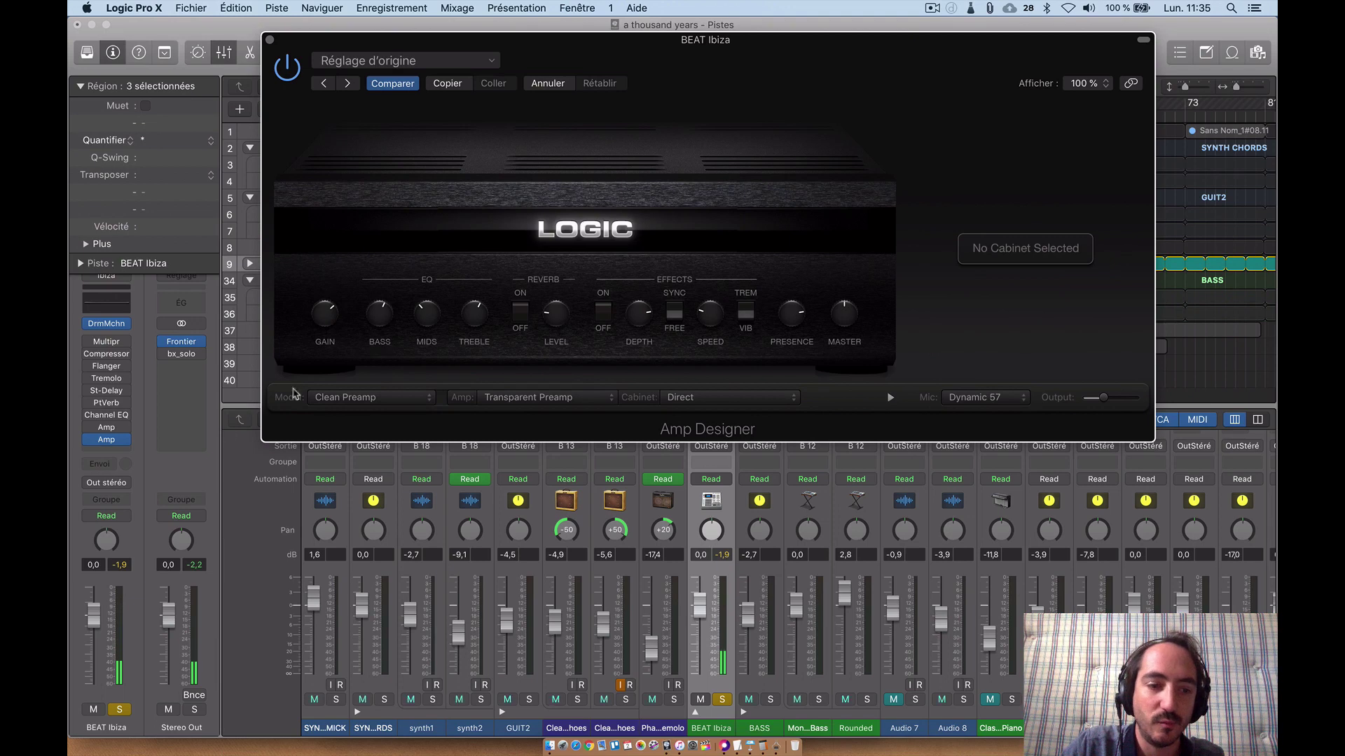
left_click(121, 567)
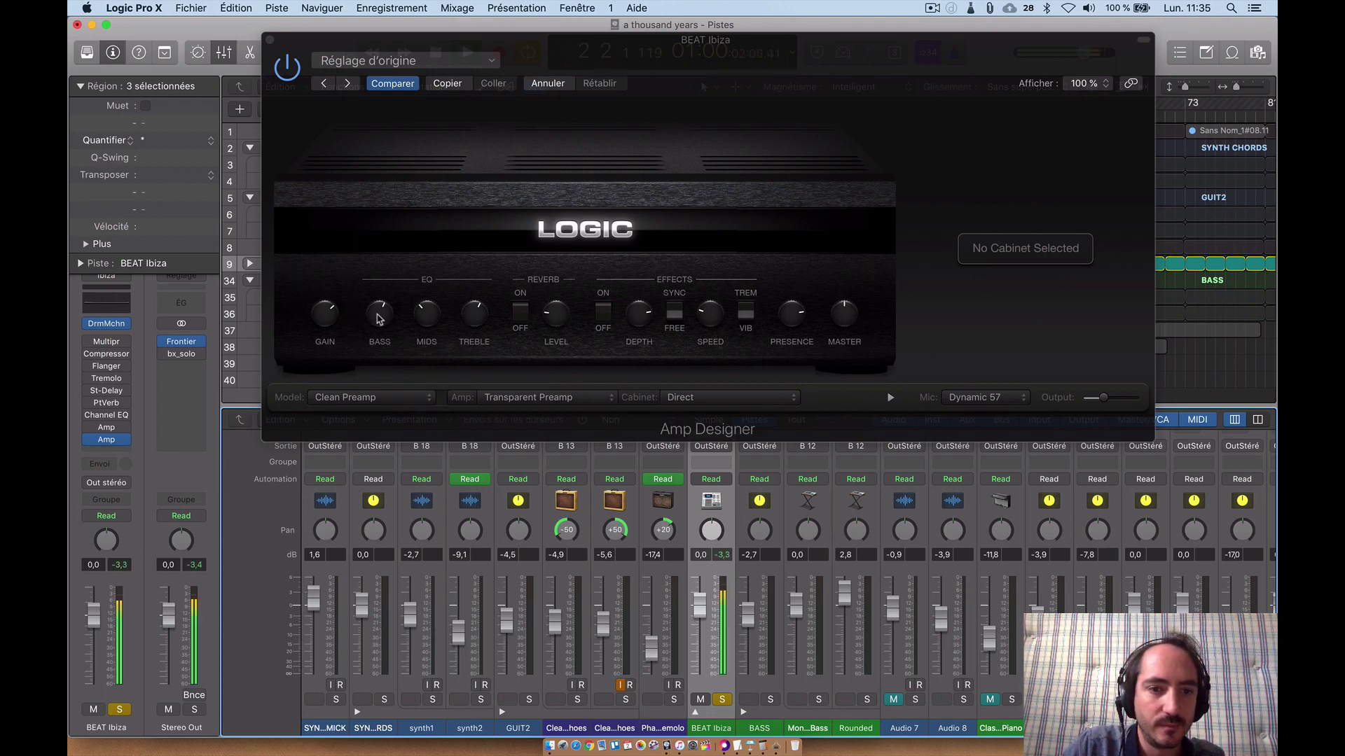
left_click(378, 314)
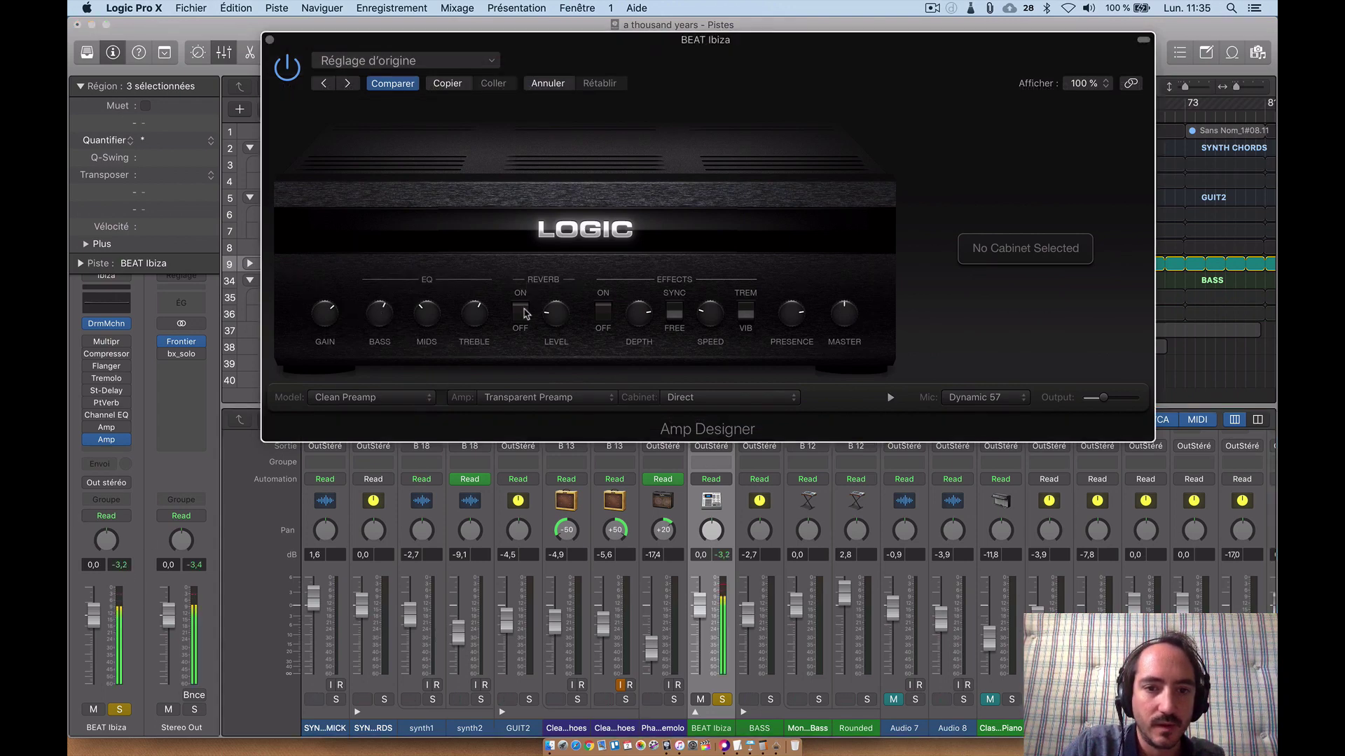
Turn on the preamp's reverb, adjust its Level, and audition the Simple Spring and Mellow Spring types
mouse_move(557, 303)
left_mouse_down()
mouse_move(558, 345)
mouse_move(551, 298)
left_mouse_up()
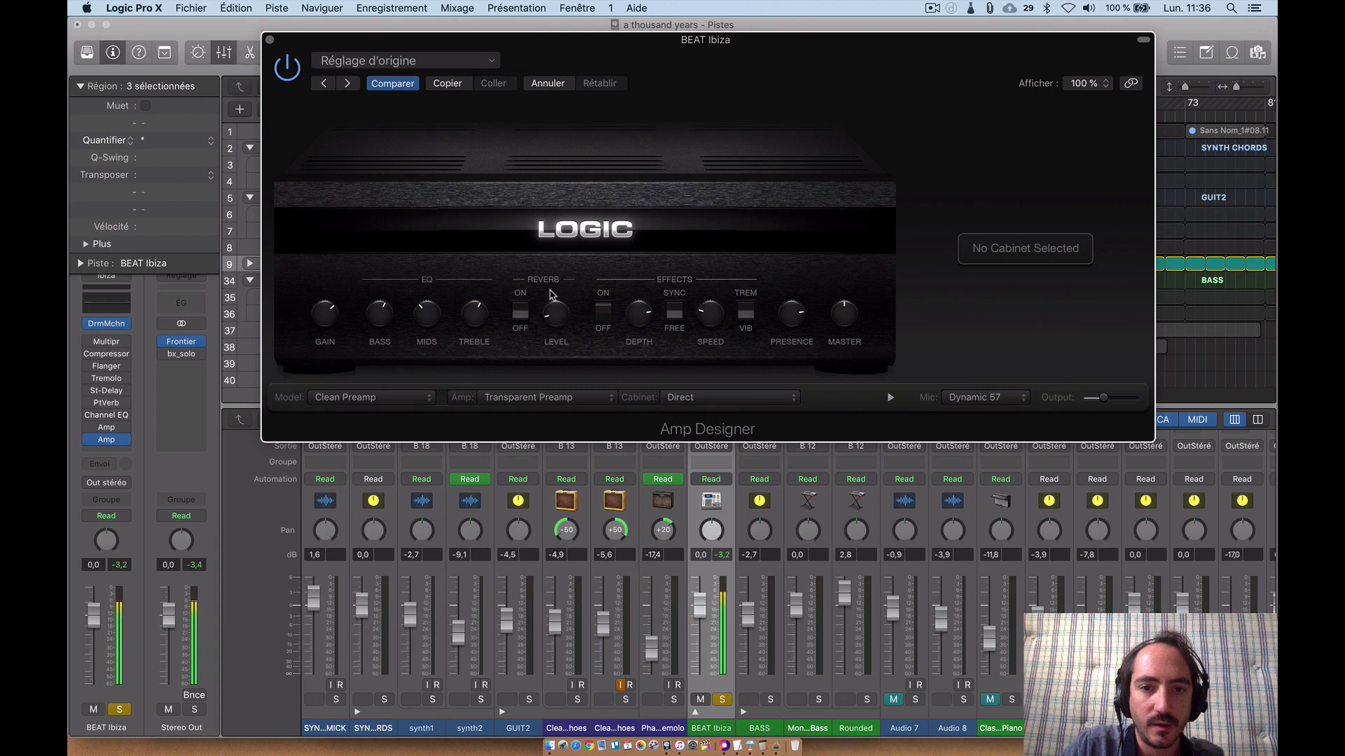
left_click(564, 282)
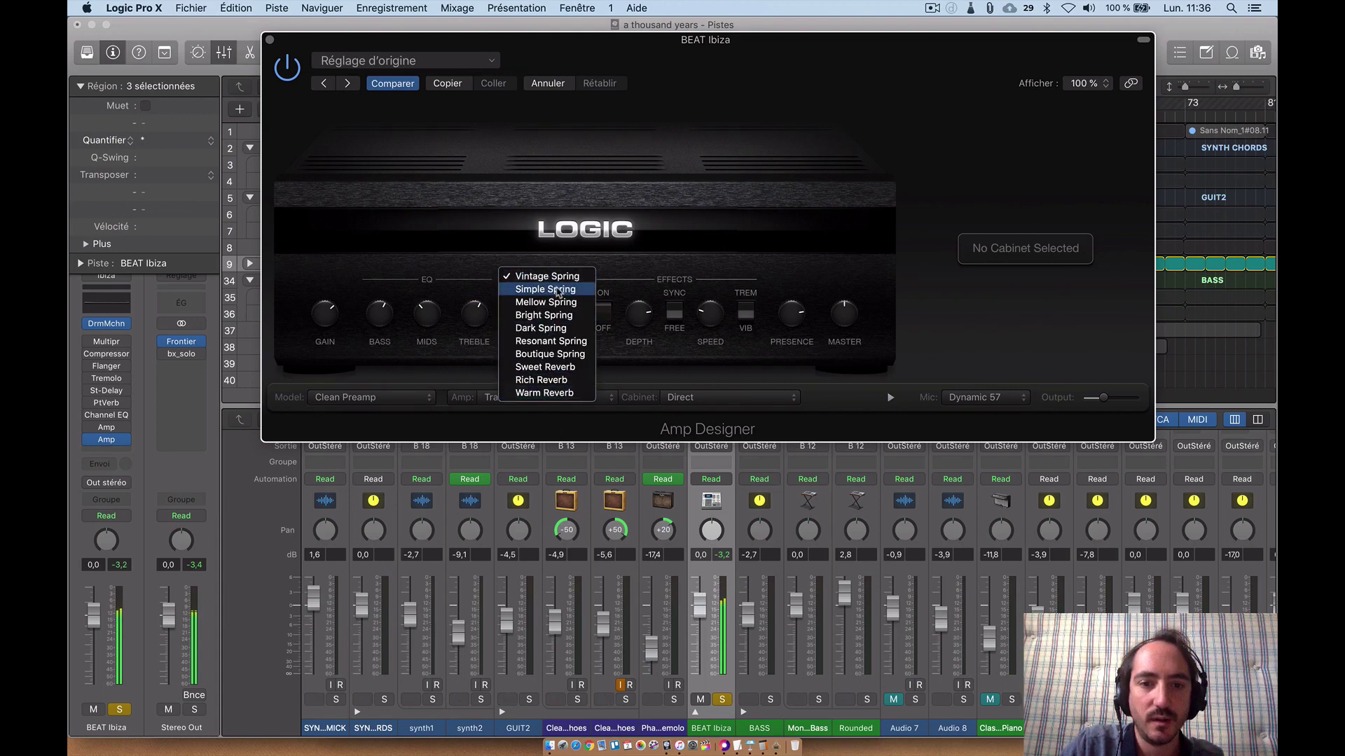
left_click(559, 289)
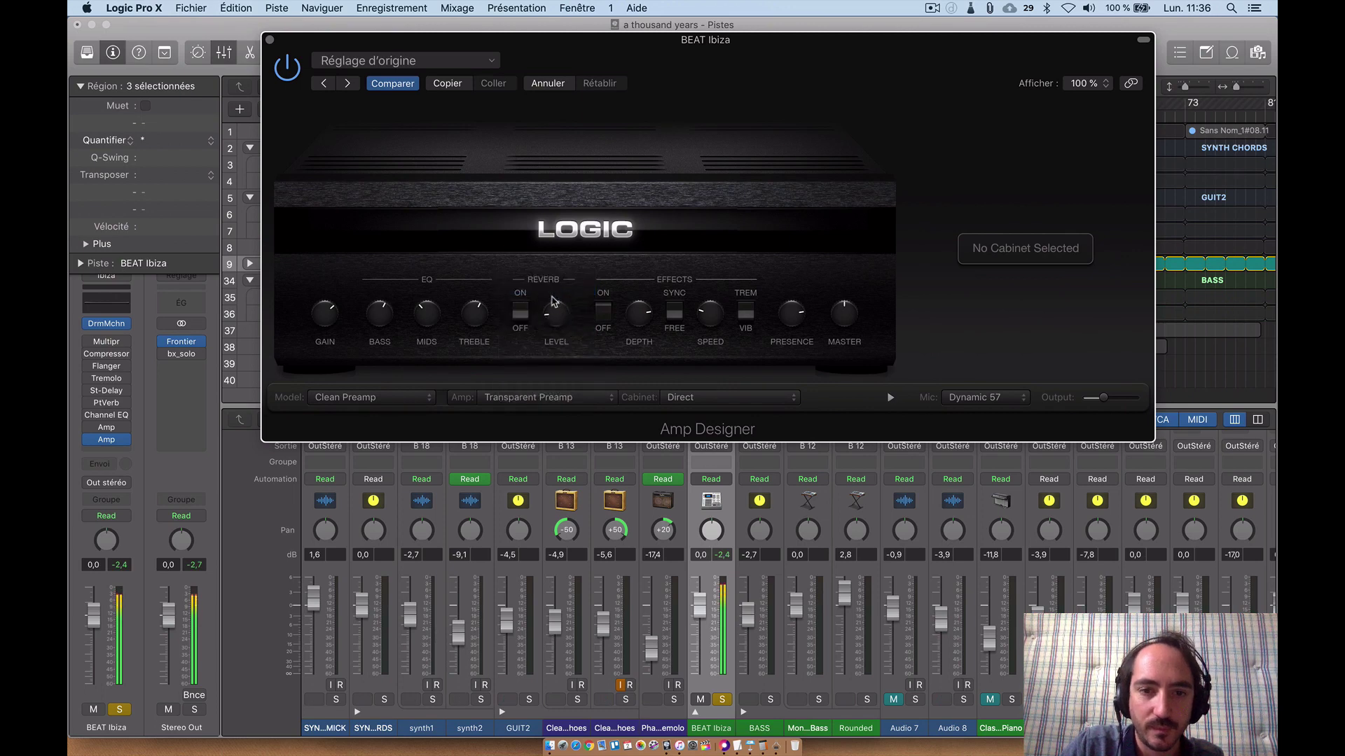
left_click(556, 280)
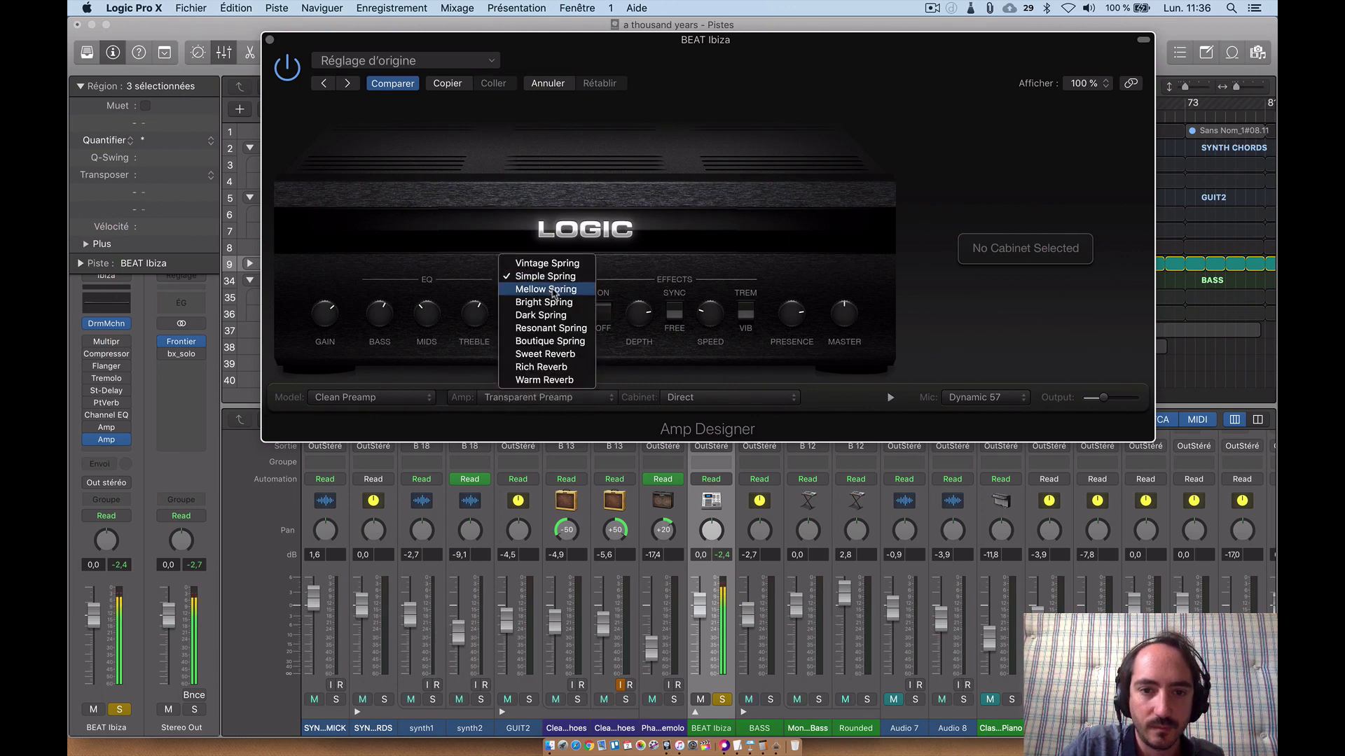
left_click(554, 290)
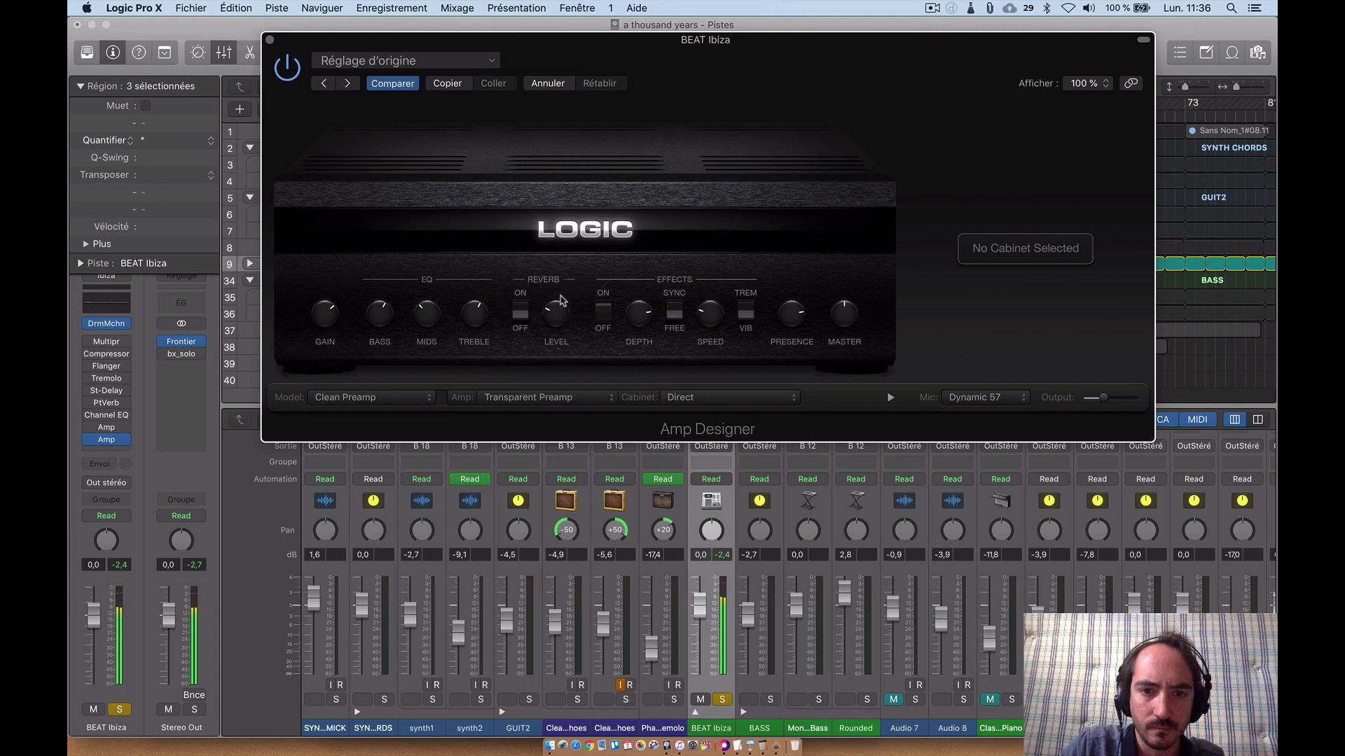
Audition the Bright Spring, Dark Spring, Rich Reverb and Warm Reverb types on the preamp
left_click(566, 284)
left_click(566, 289)
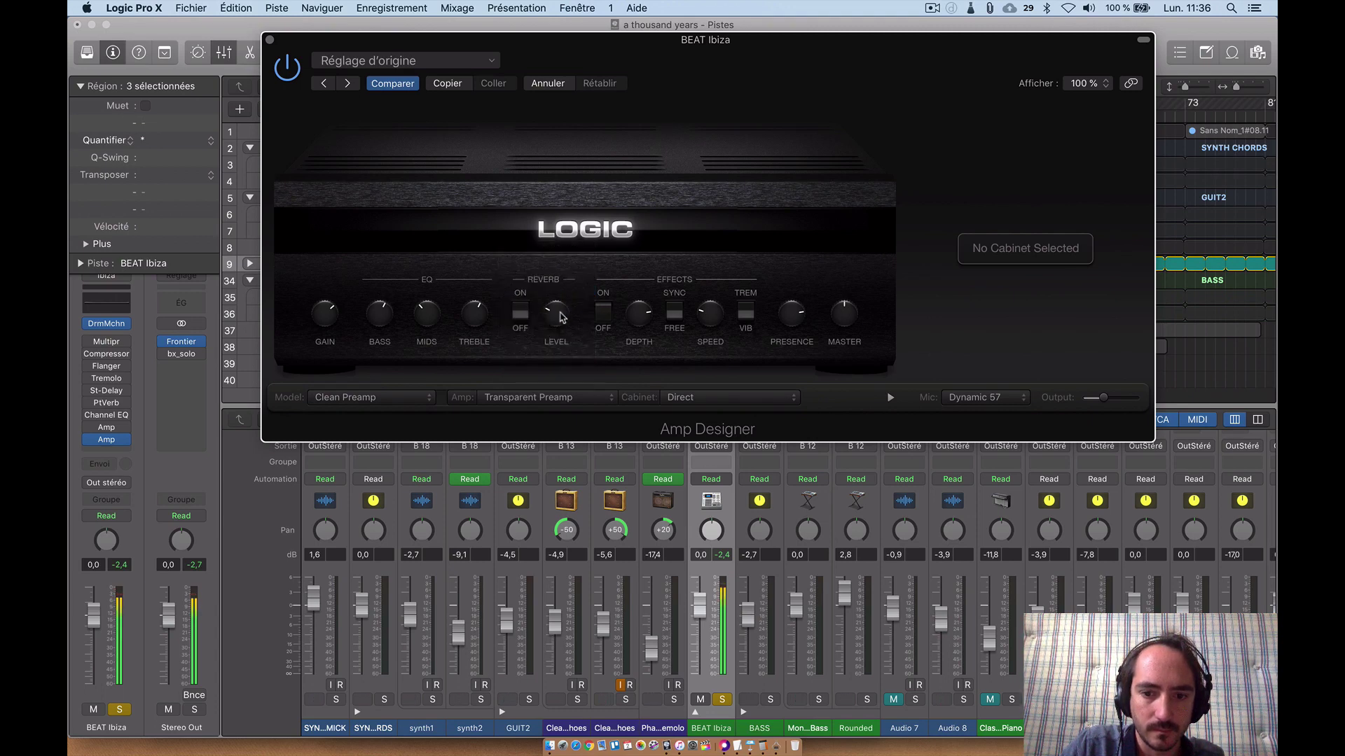
left_click(560, 280)
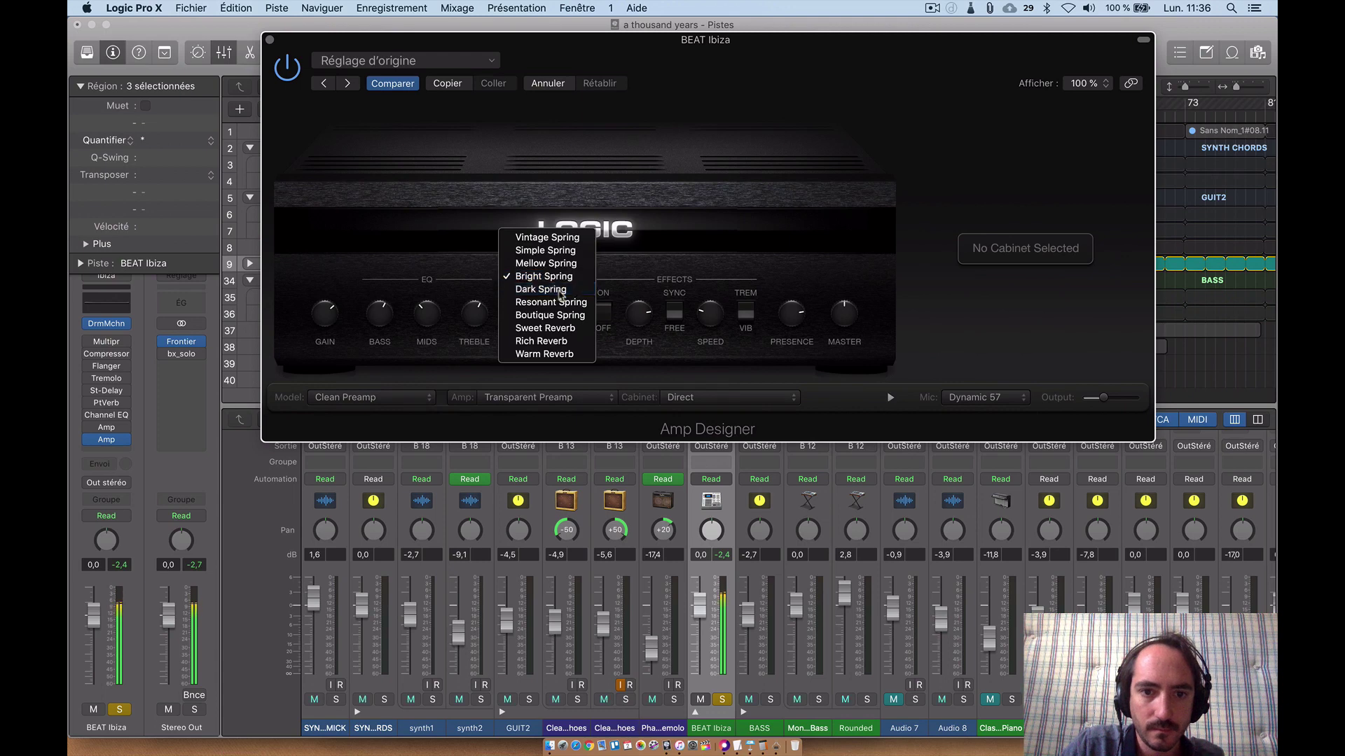
left_click(560, 292)
left_click(570, 283)
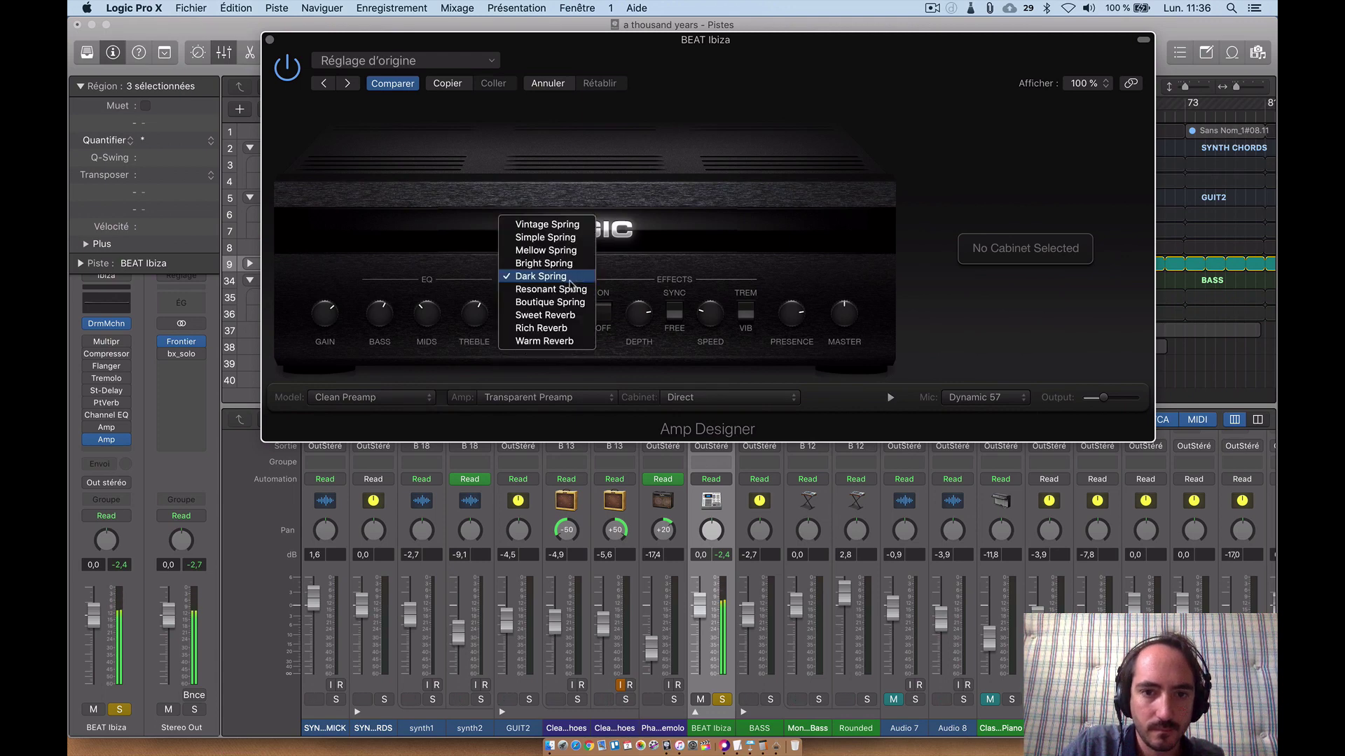
left_click(567, 328)
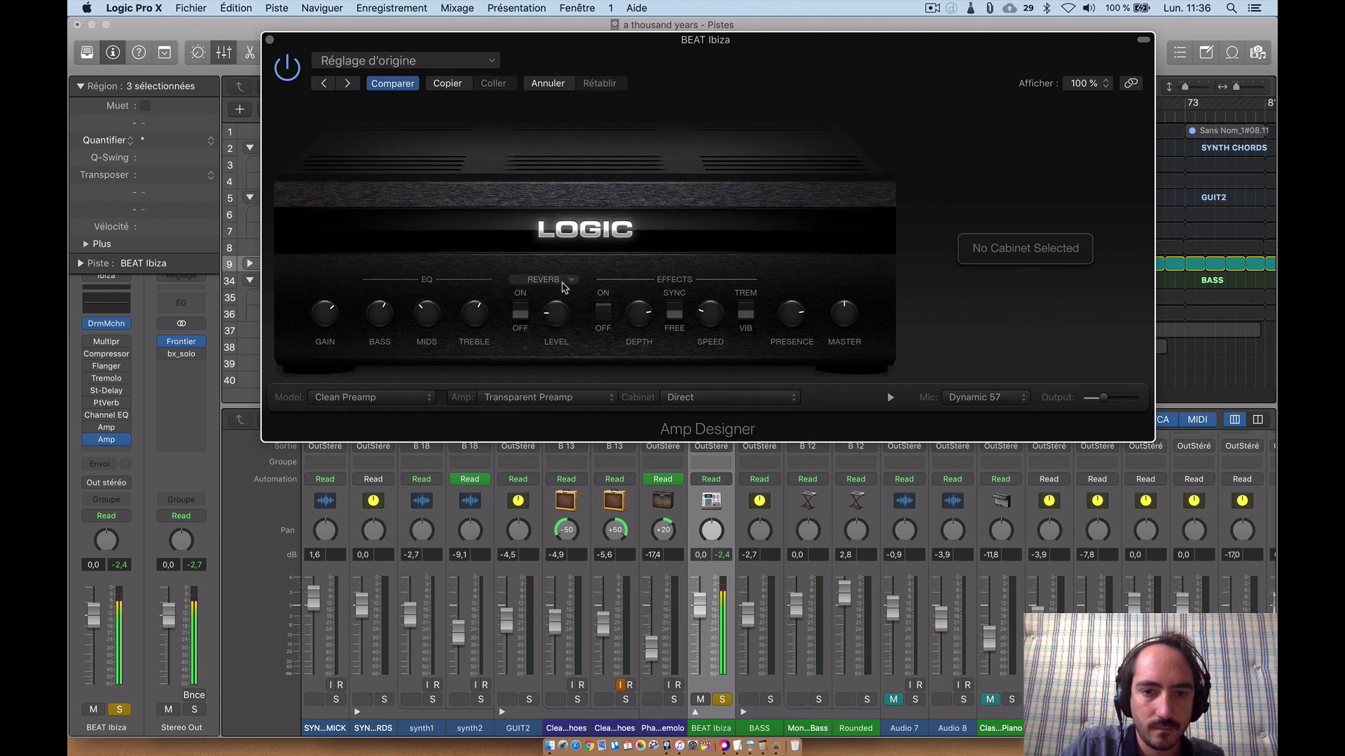
left_click(564, 281)
left_click(558, 288)
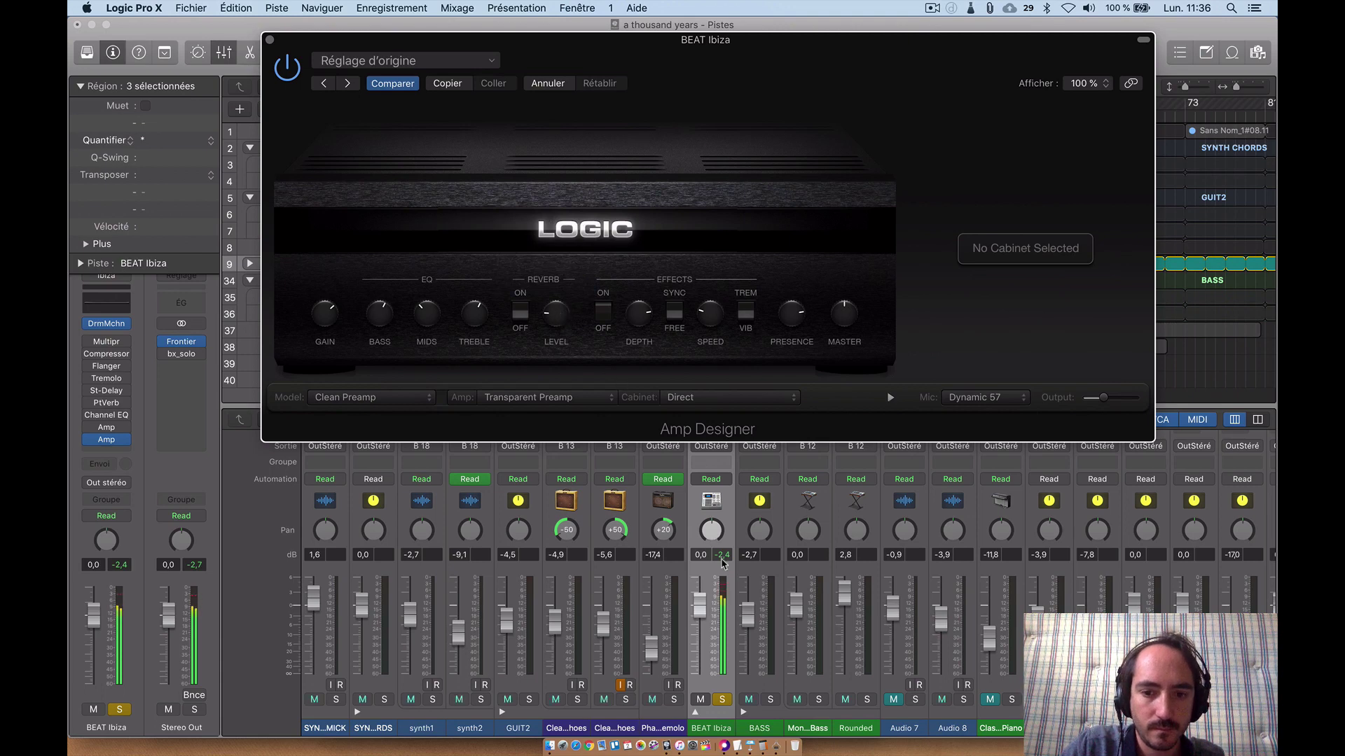
Unsolo the BEAT Ibiza track and set the preamp's reverb type to Rich Reverb within the full mix
left_click(722, 700)
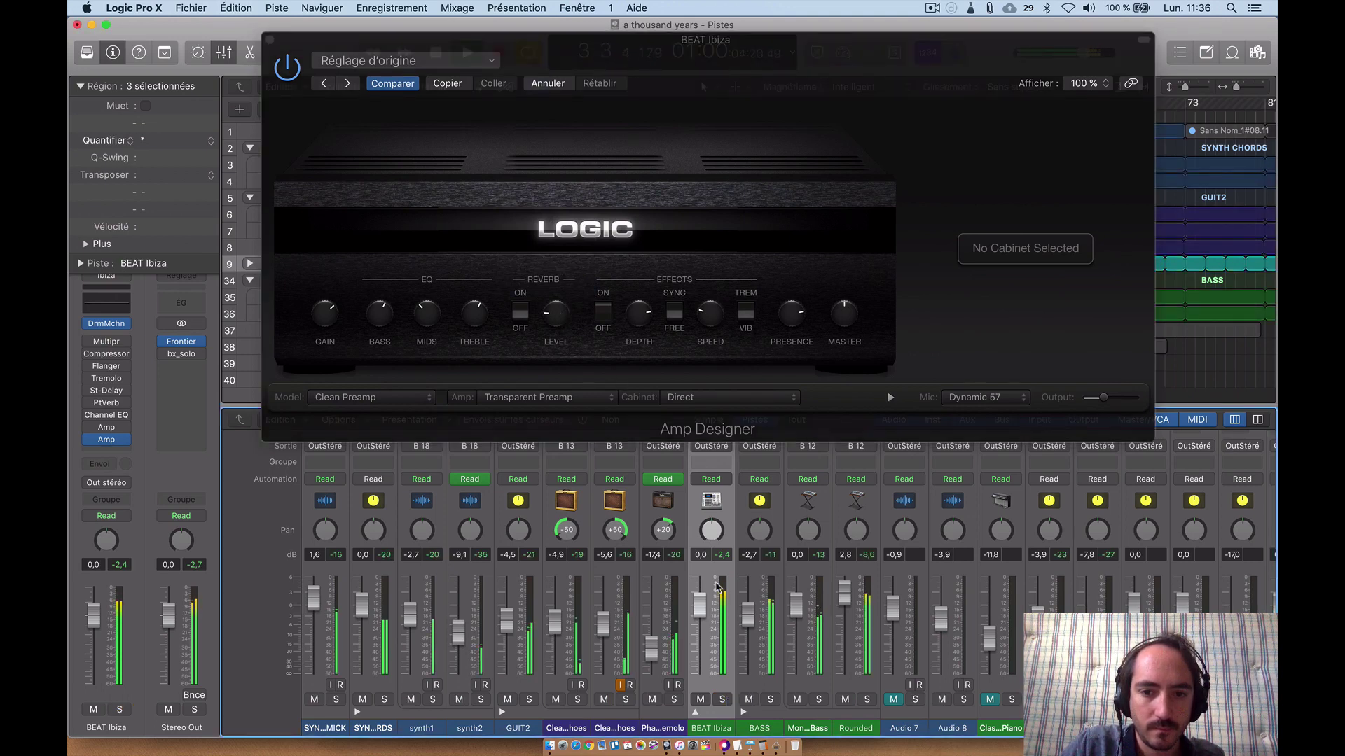
left_click(549, 278)
left_click(552, 264)
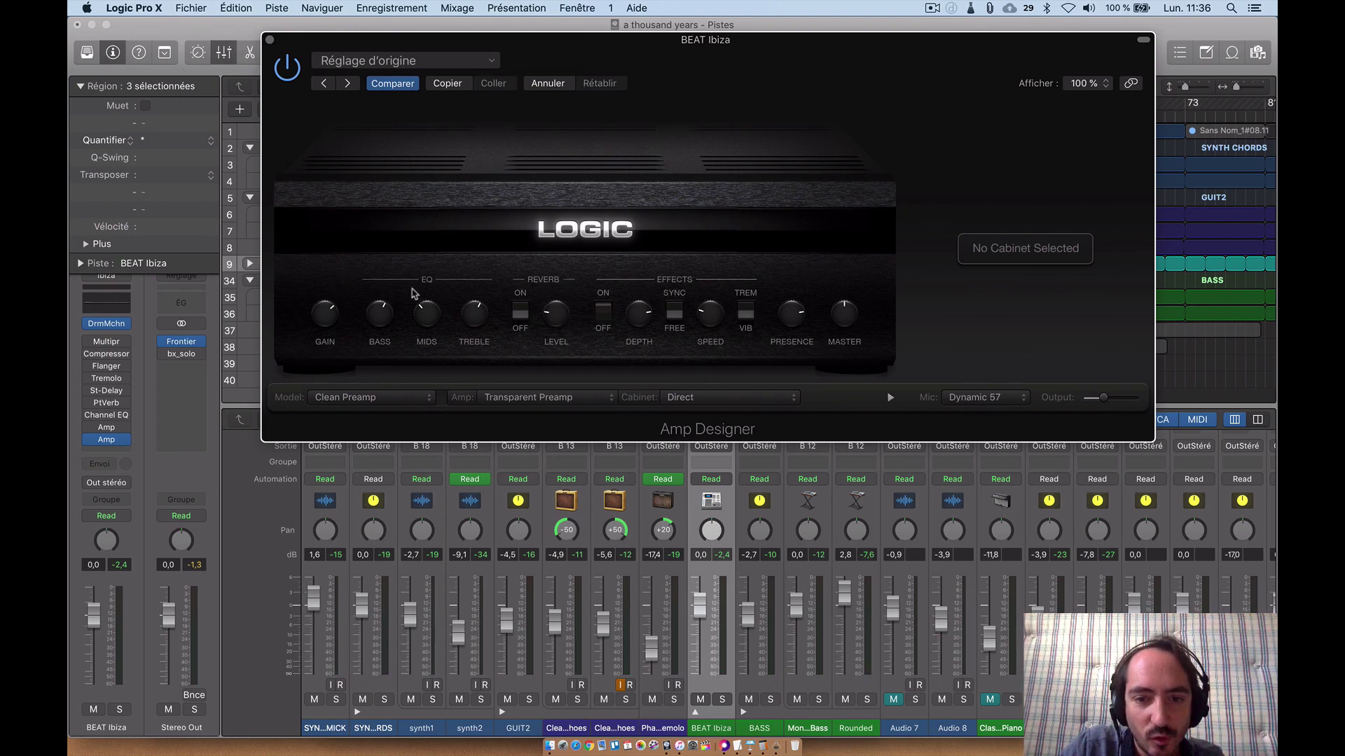
Bypass and re-enable Amp Designer to compare the drums in the full mix, and close the plug-in window
left_click(296, 73)
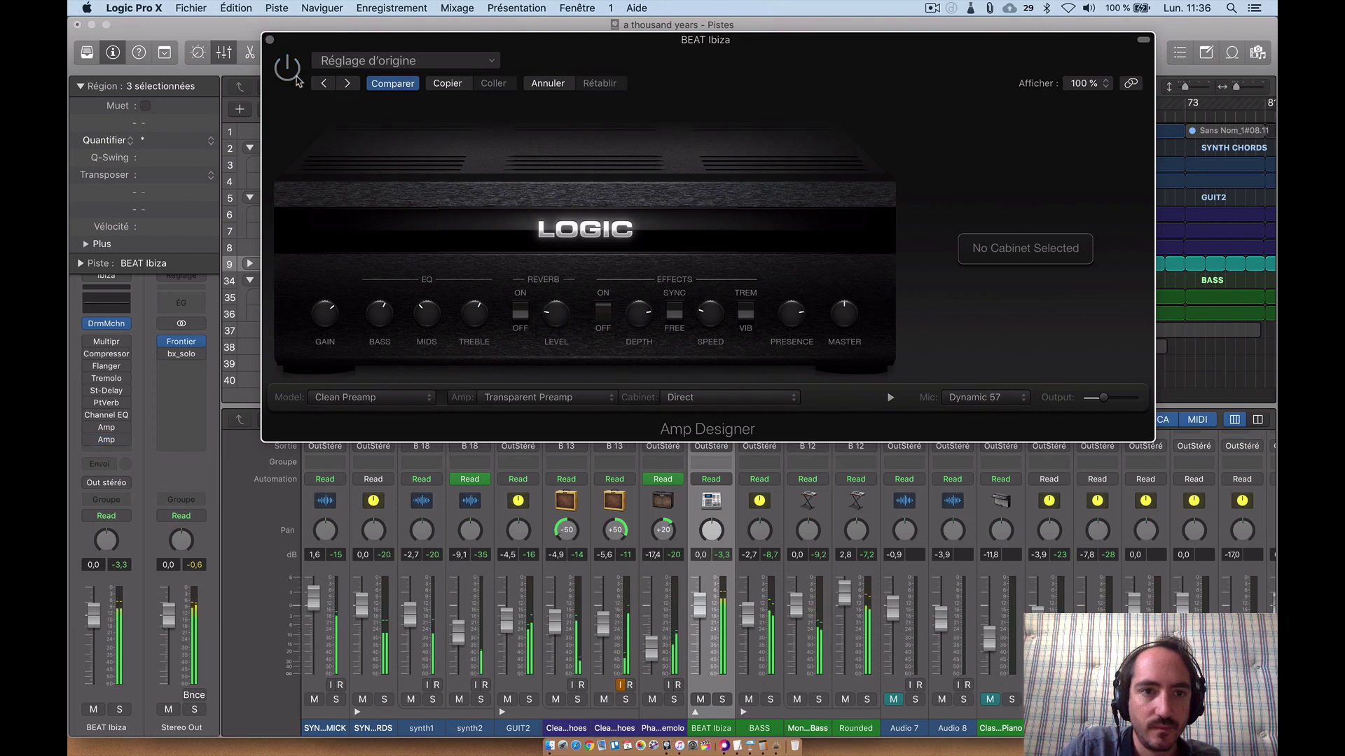
left_click(289, 73)
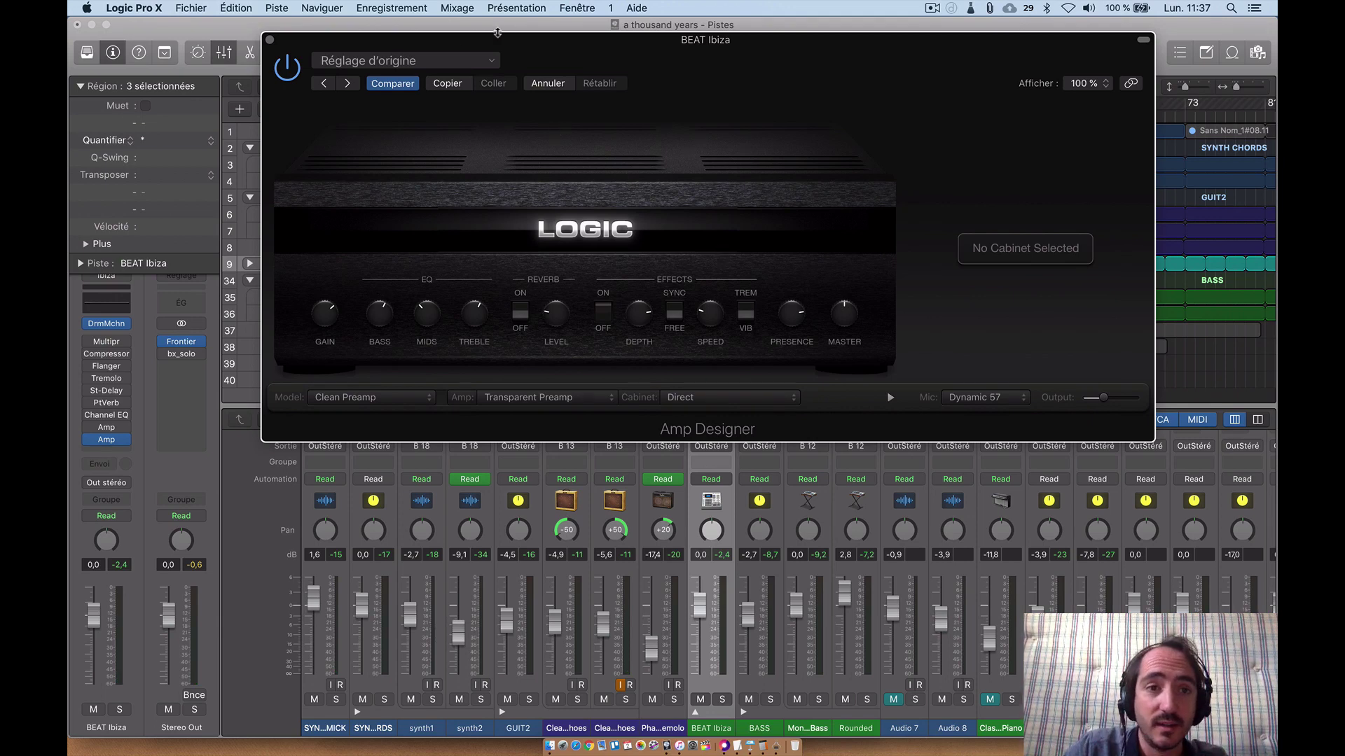
left_click(270, 41)
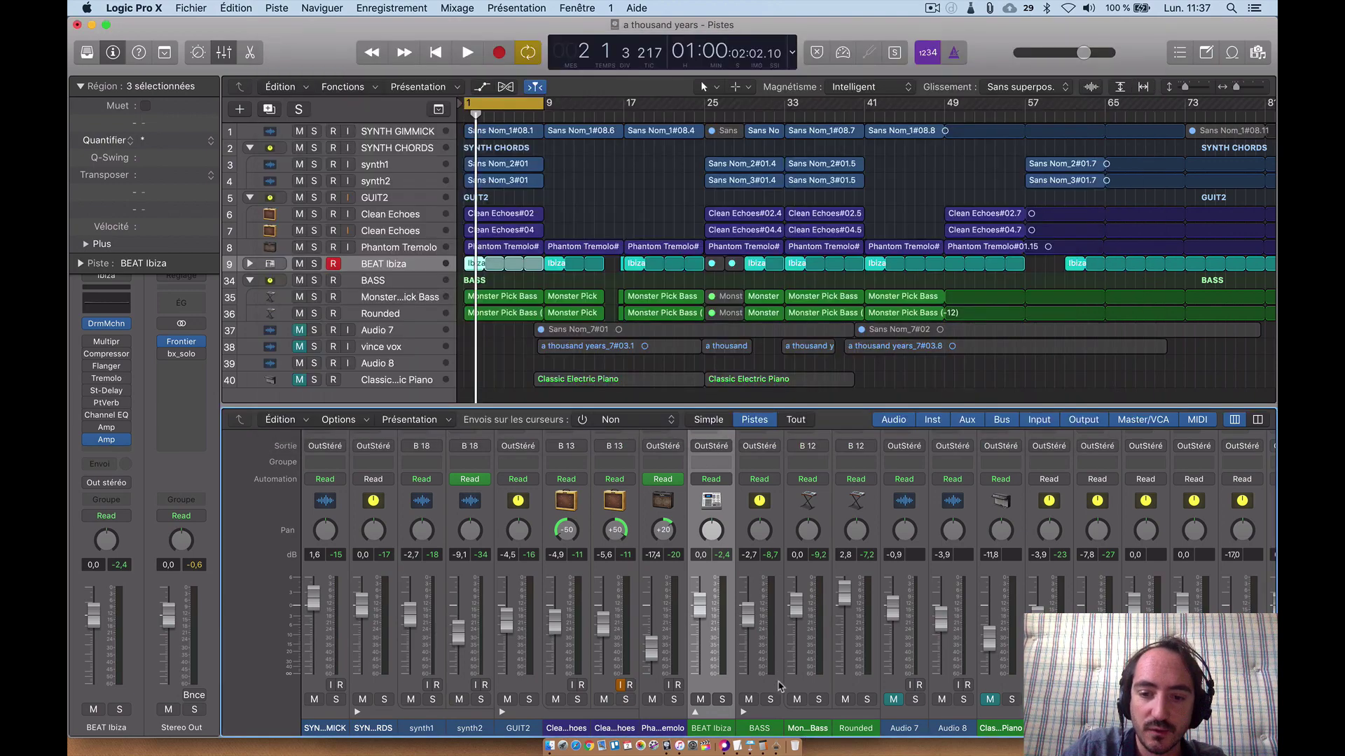
Select the BASS track in the mixer and open its Amp Designer insert
left_click(779, 686)
scroll(767, 490, "up", 5)
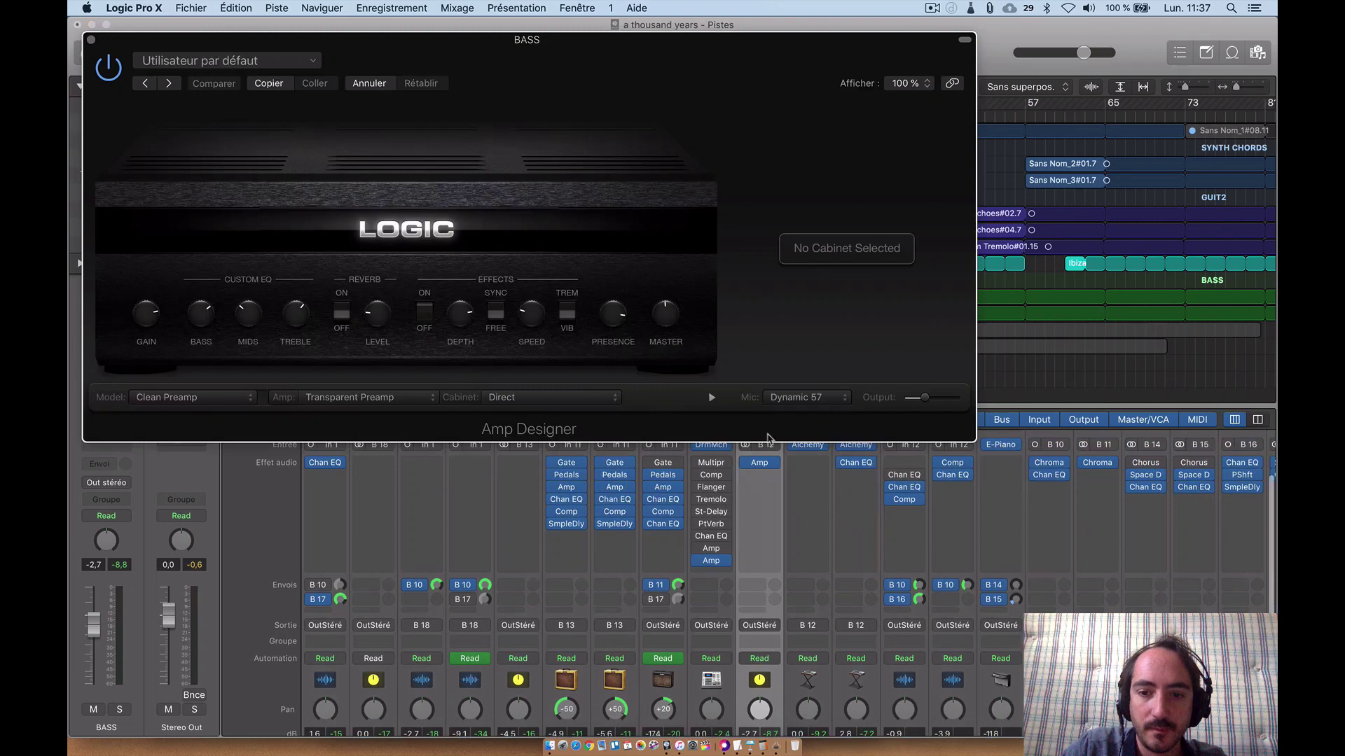
left_click(760, 463)
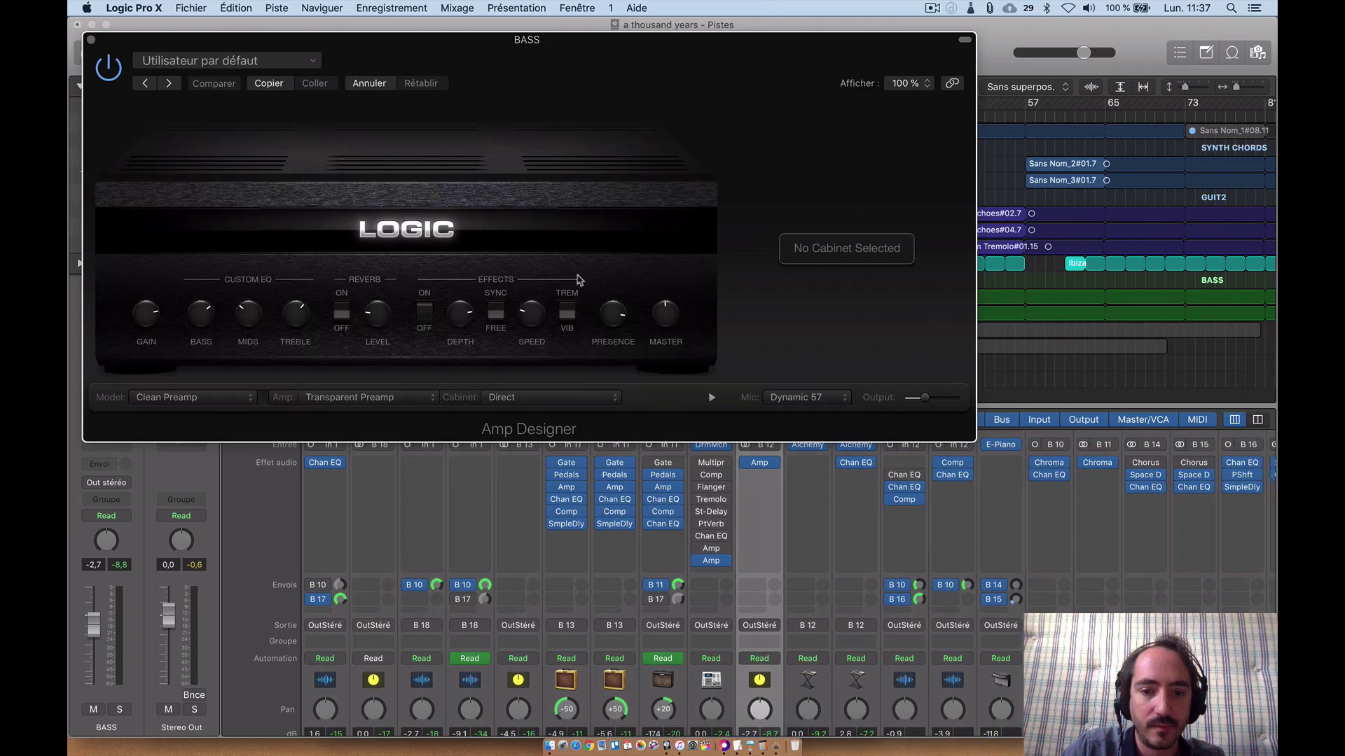
scroll(741, 702, "down", 5)
key("super+w")
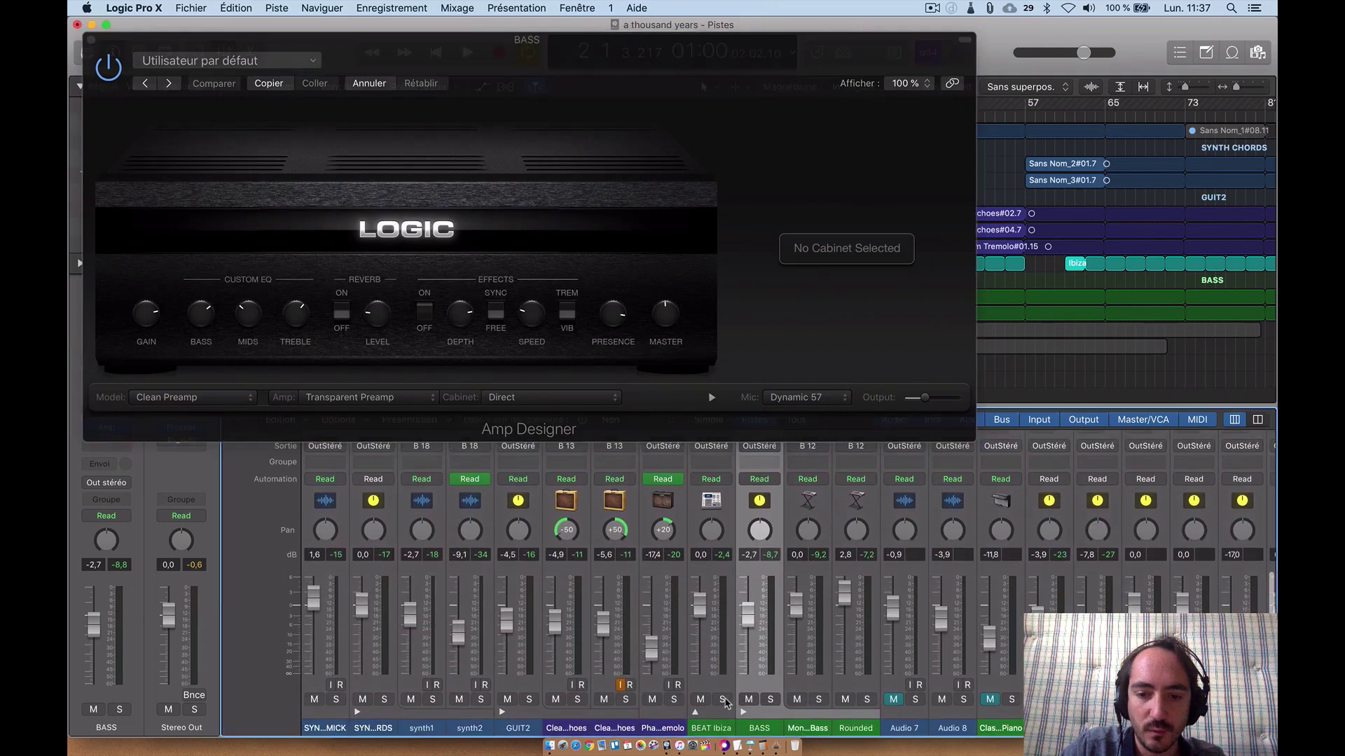
Solo the BEAT Ibiza and BASS tracks and compare the bass with its Amp Designer bypassed and enabled during playback
left_click(724, 700)
left_click(769, 701)
left_click(102, 70)
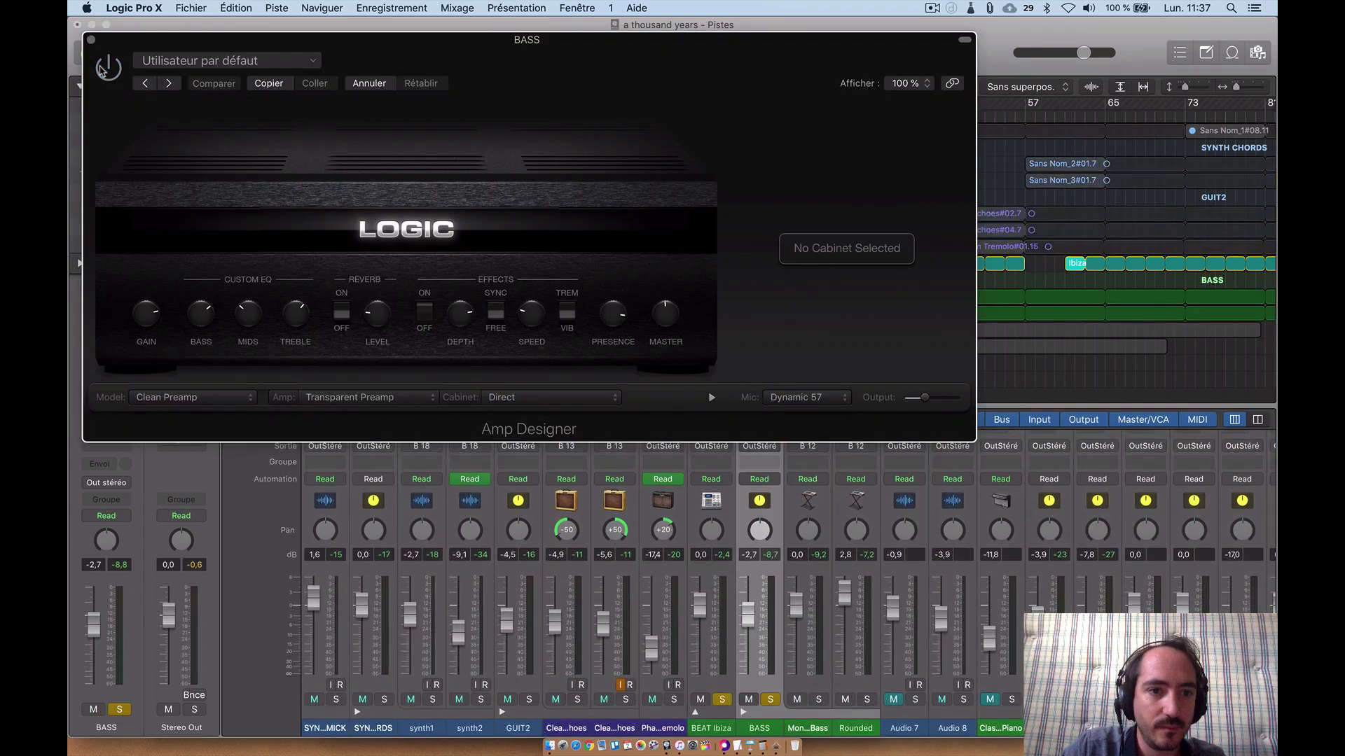
key("space")
left_click(105, 70)
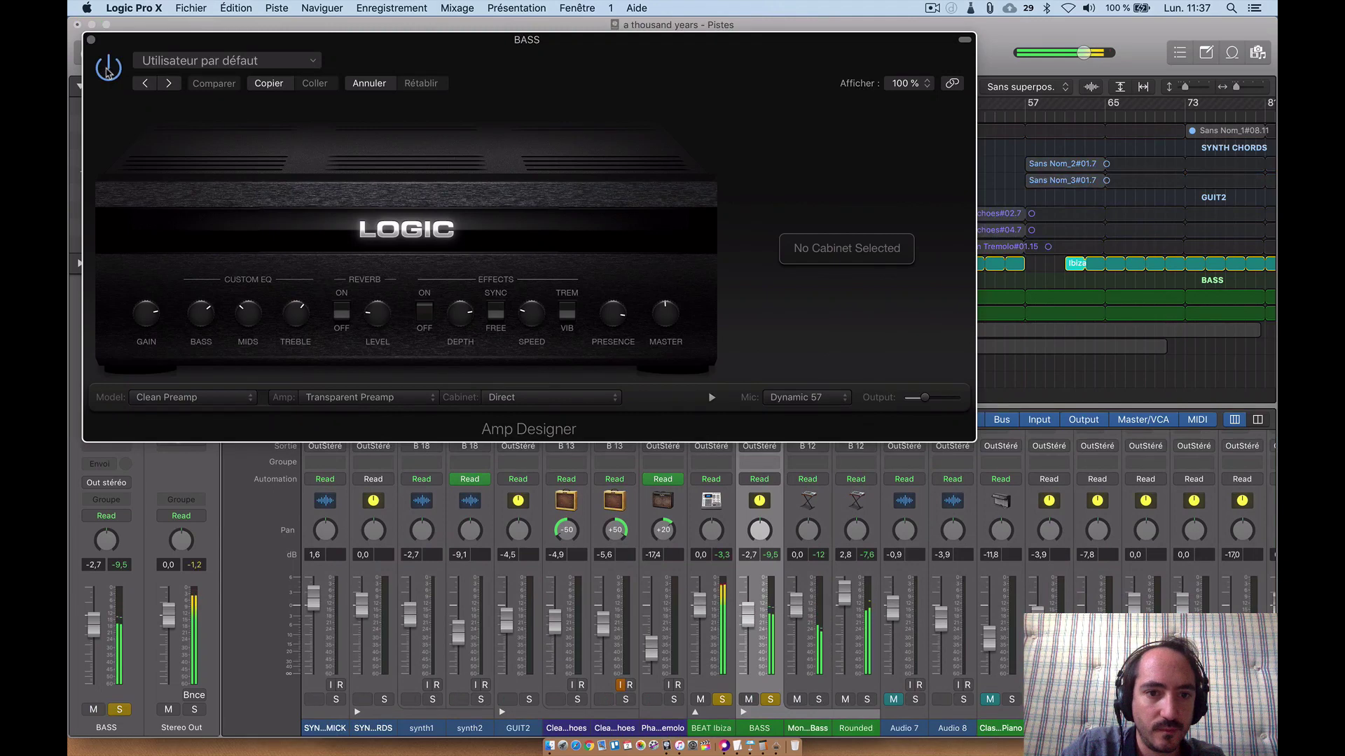
Switch off the reverb on the BASS amp, raise its Gain, and set its EQ type to Modern
left_click(341, 311)
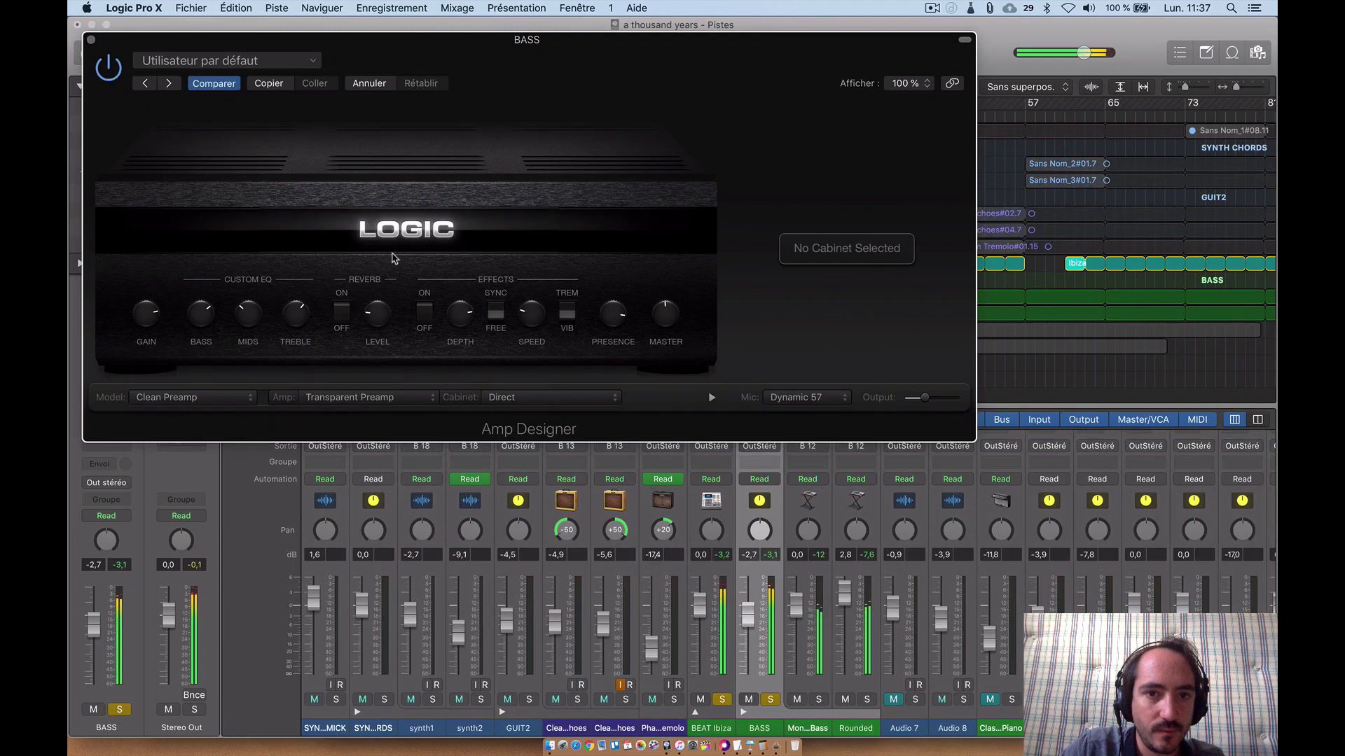
left_click_drag(208, 314, 209, 299)
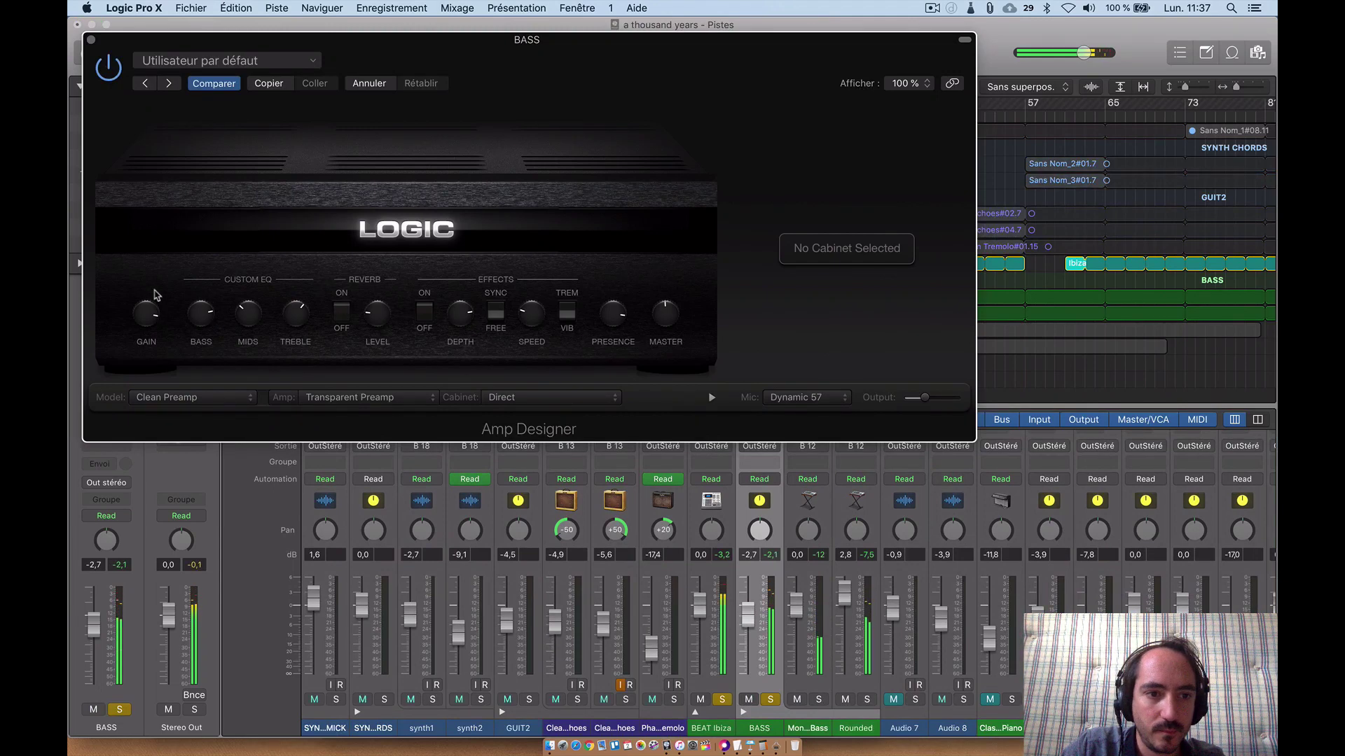
left_click(275, 287)
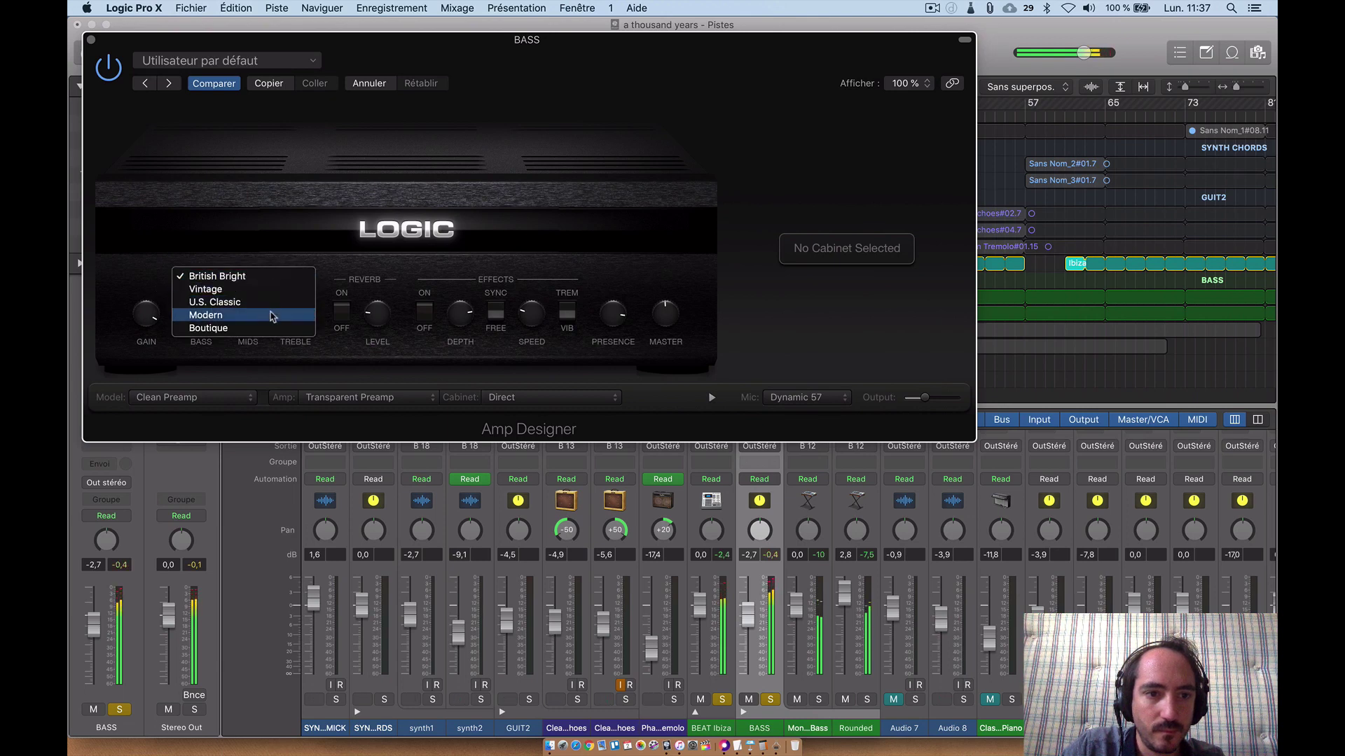
left_click(274, 316)
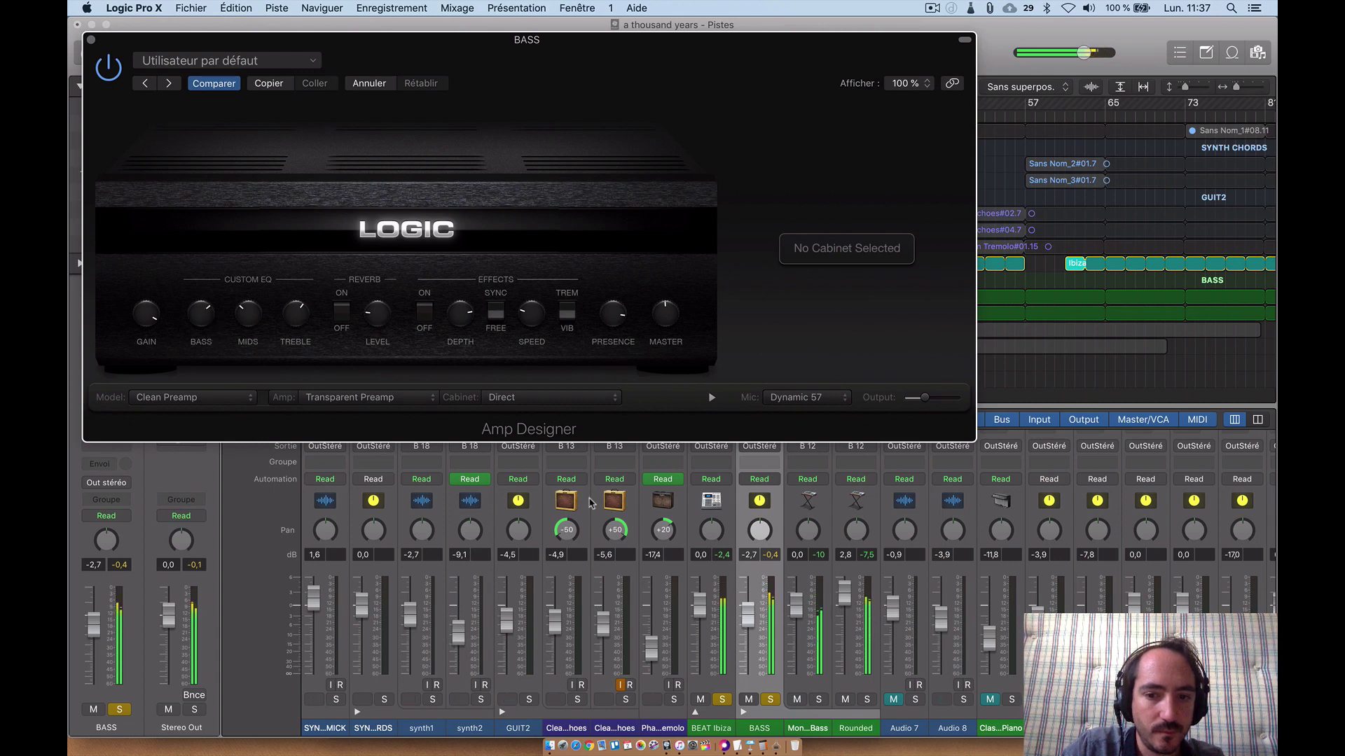
Open the BEAT Ibiza track's Amp Designer to review its settings, and close it again
left_click(729, 516)
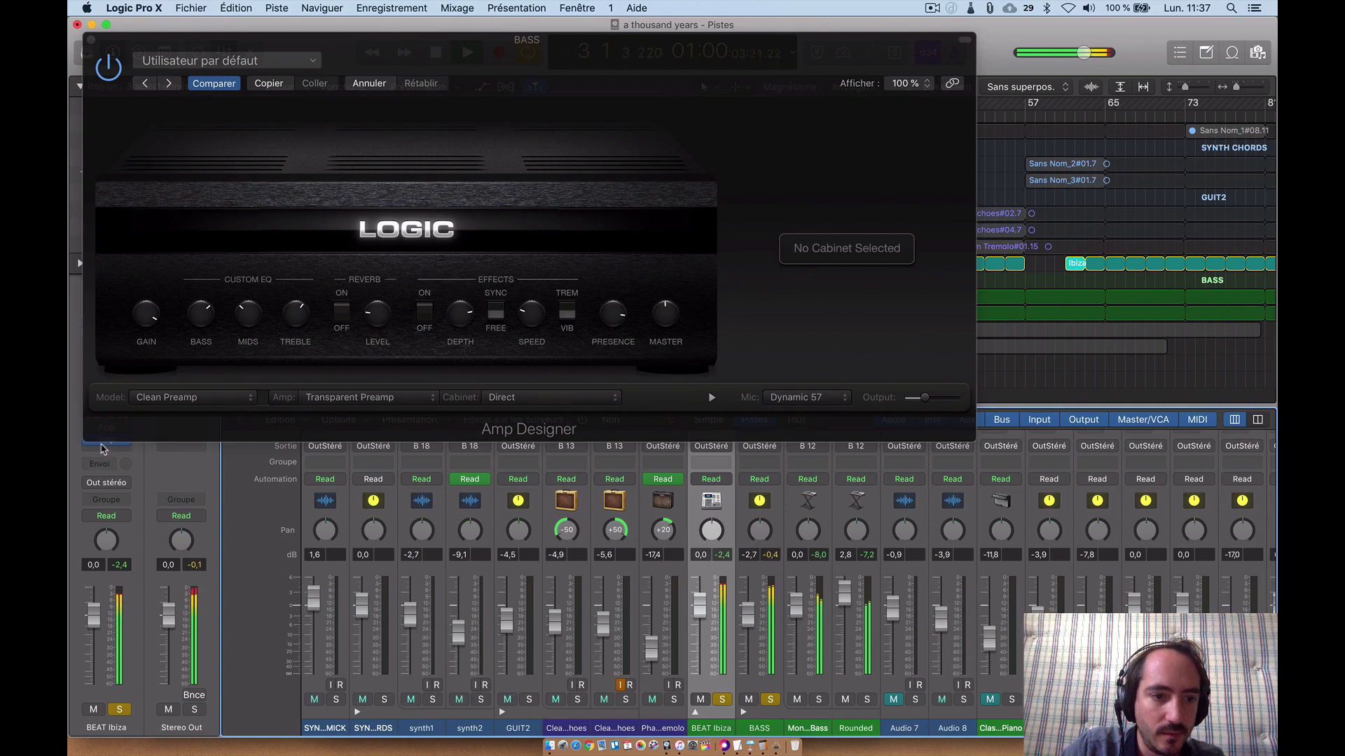
left_click(102, 446)
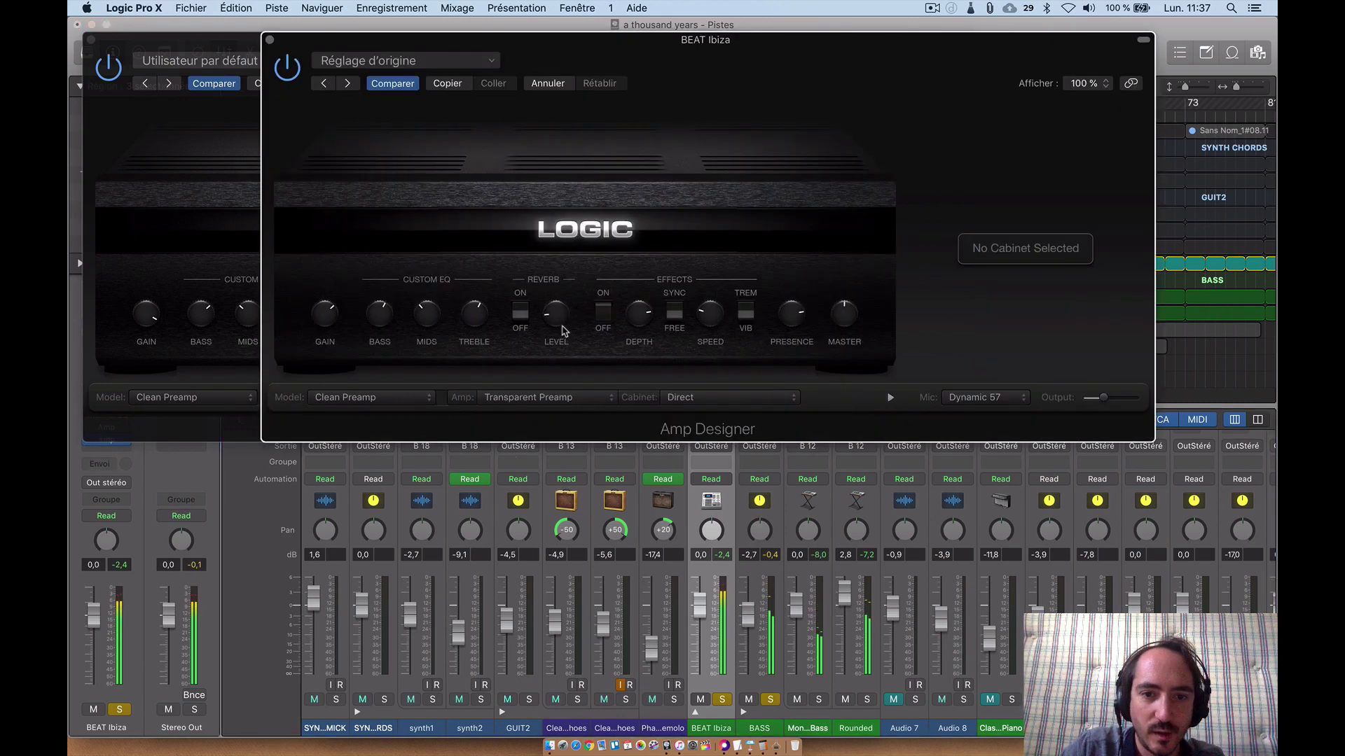
left_click(270, 40)
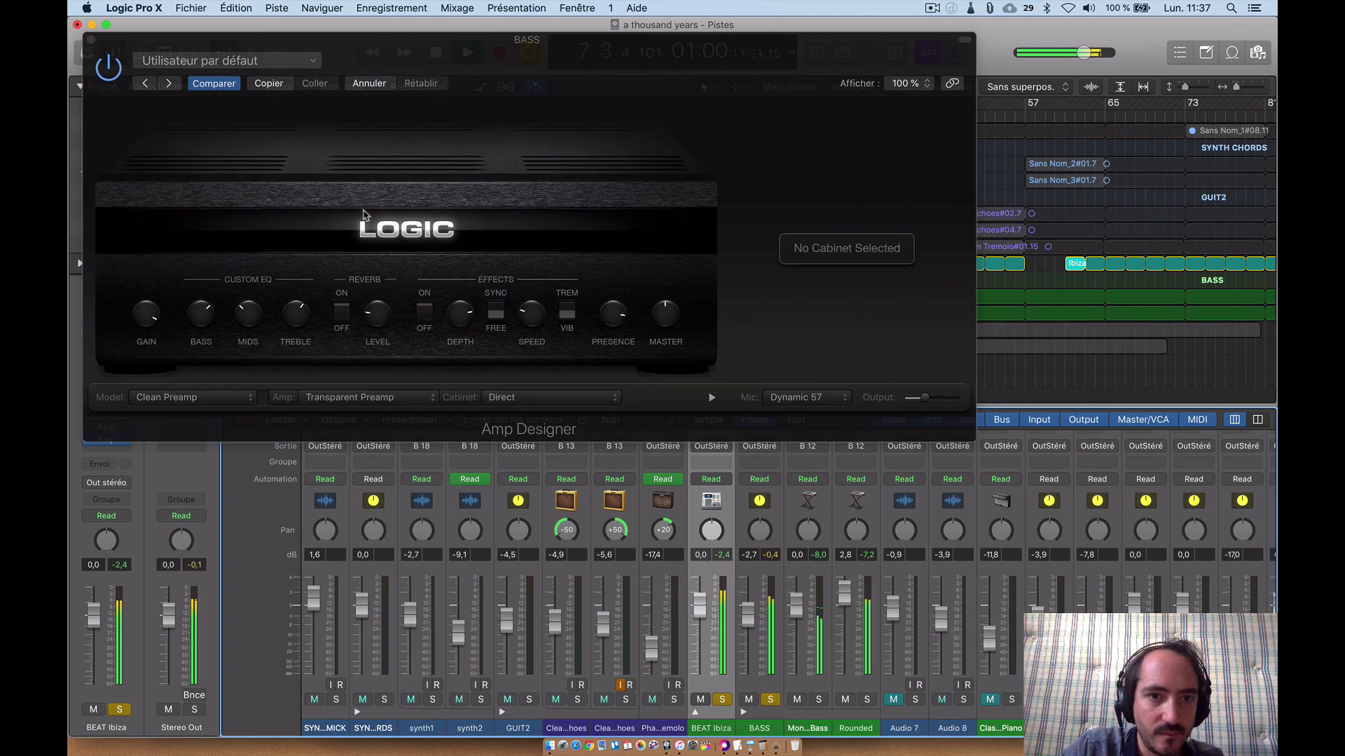
Adjust the BASS amp's Bass and Gain, comparing the British Bright EQ type before setting it back to Modern
left_click(205, 241)
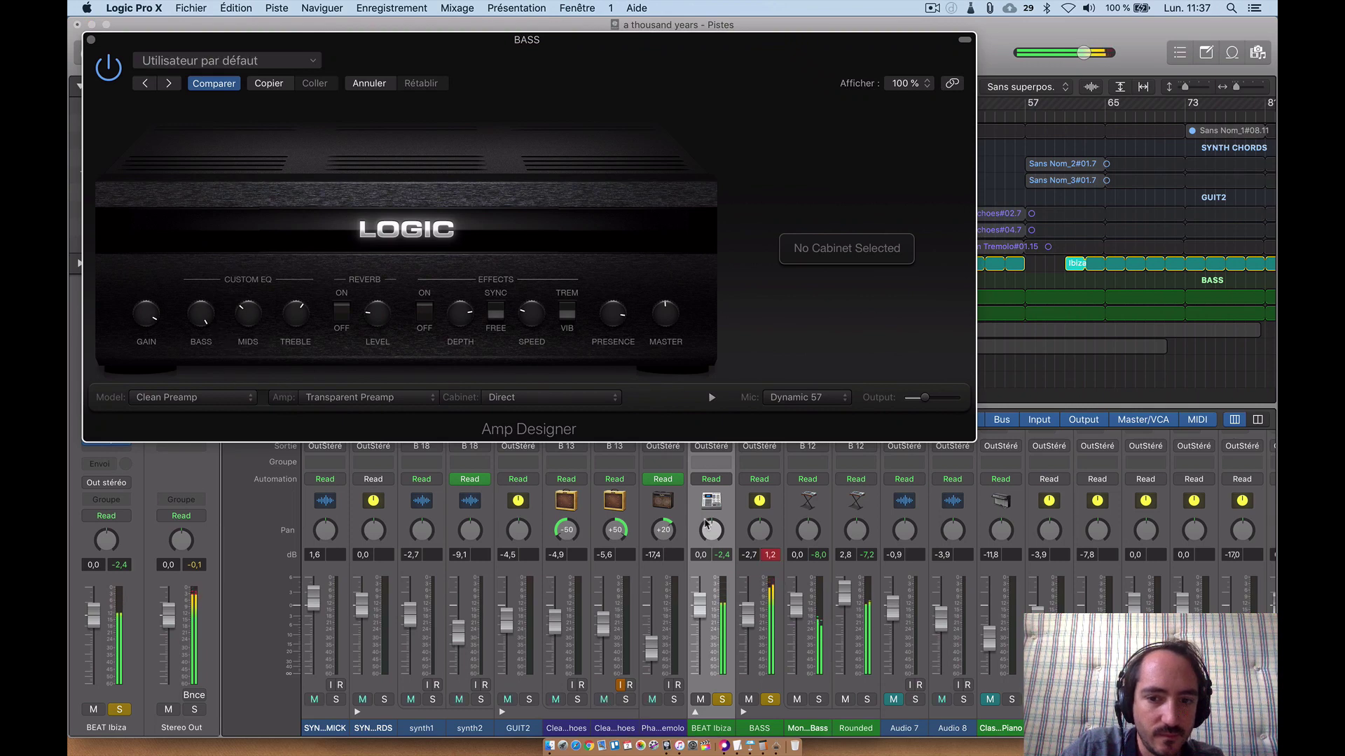
left_click(271, 278)
left_click(272, 238)
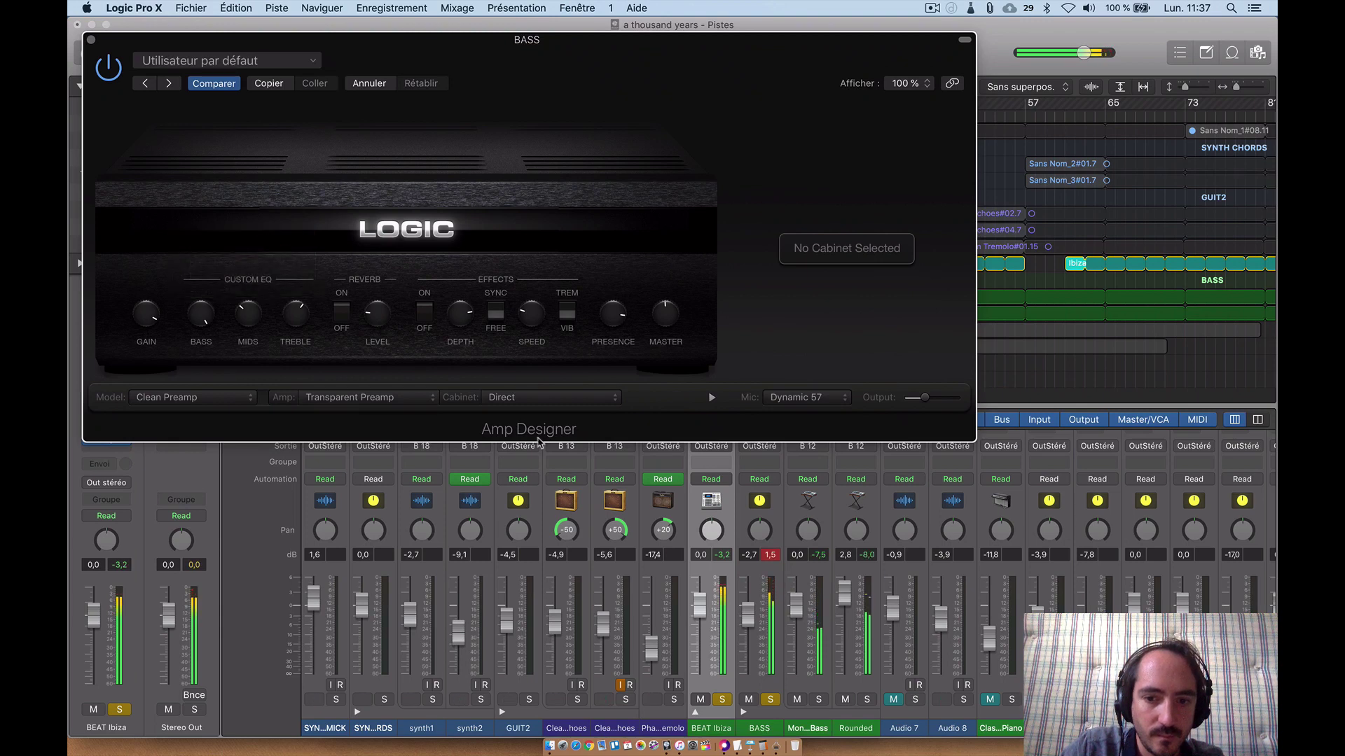
left_click(254, 280)
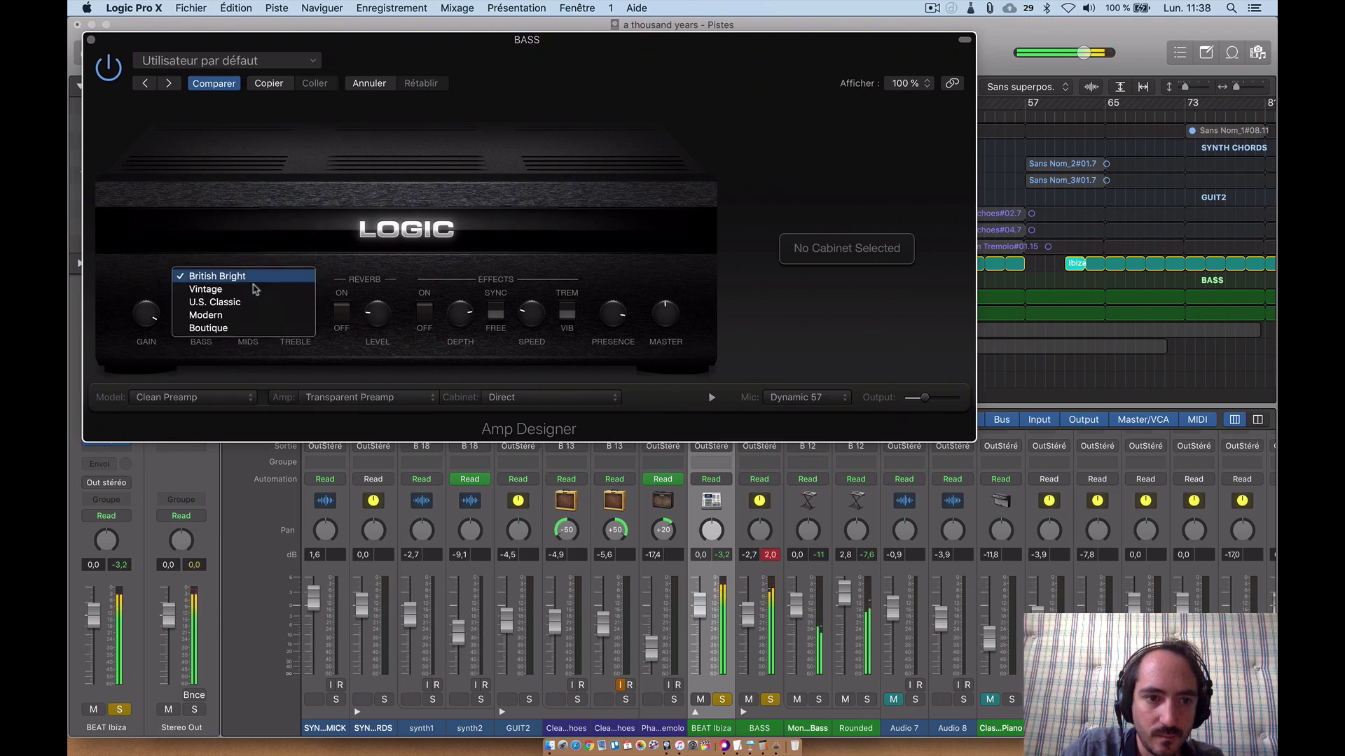
left_click(231, 315)
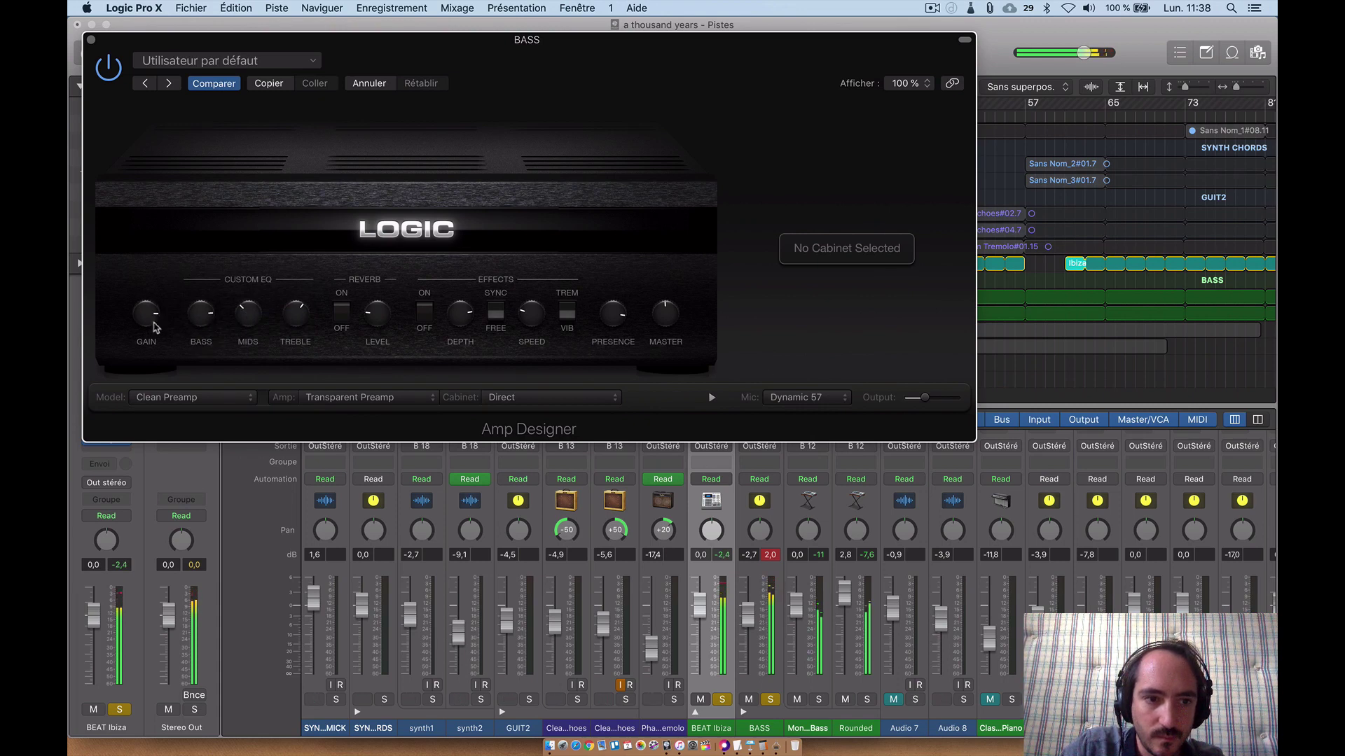
Try a lower Presence on the BASS amp, reset the track's peak level, lower the Treble and raise the Mids
left_click_drag(619, 432, 627, 516)
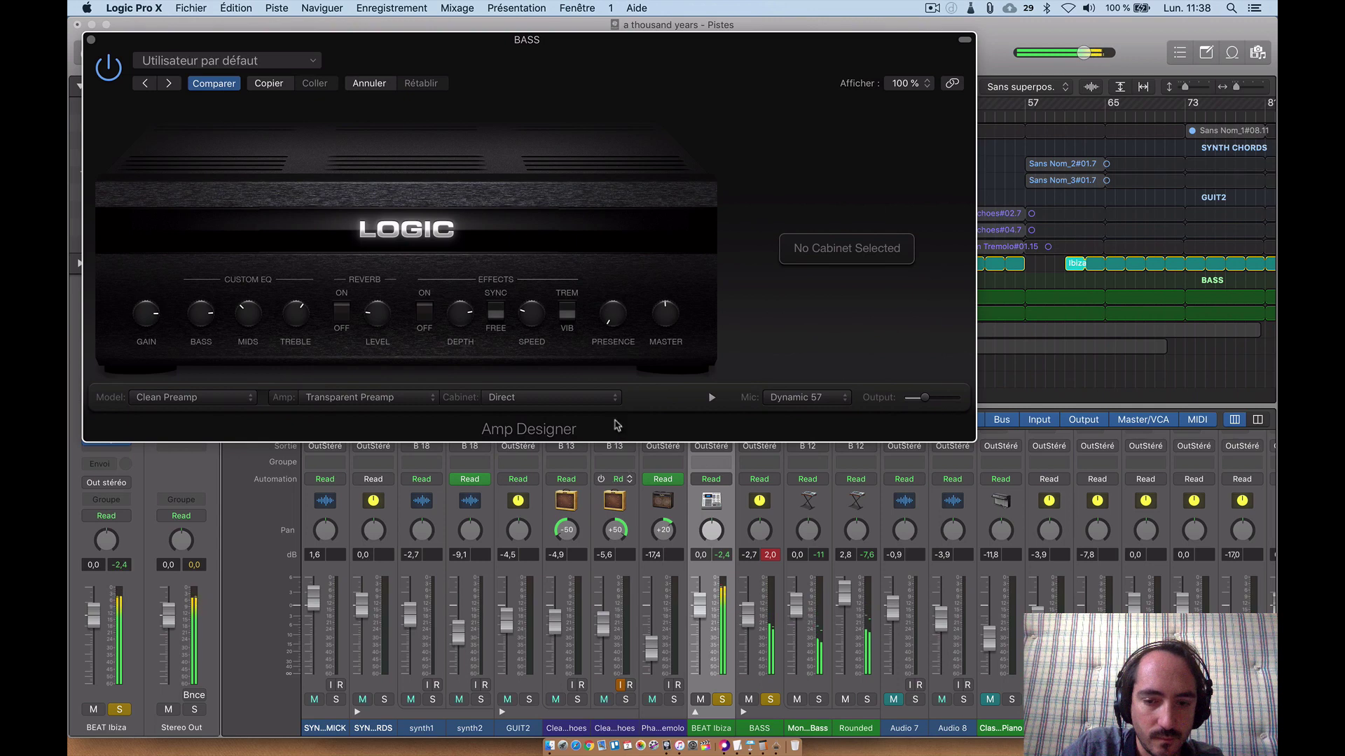
left_click(770, 555)
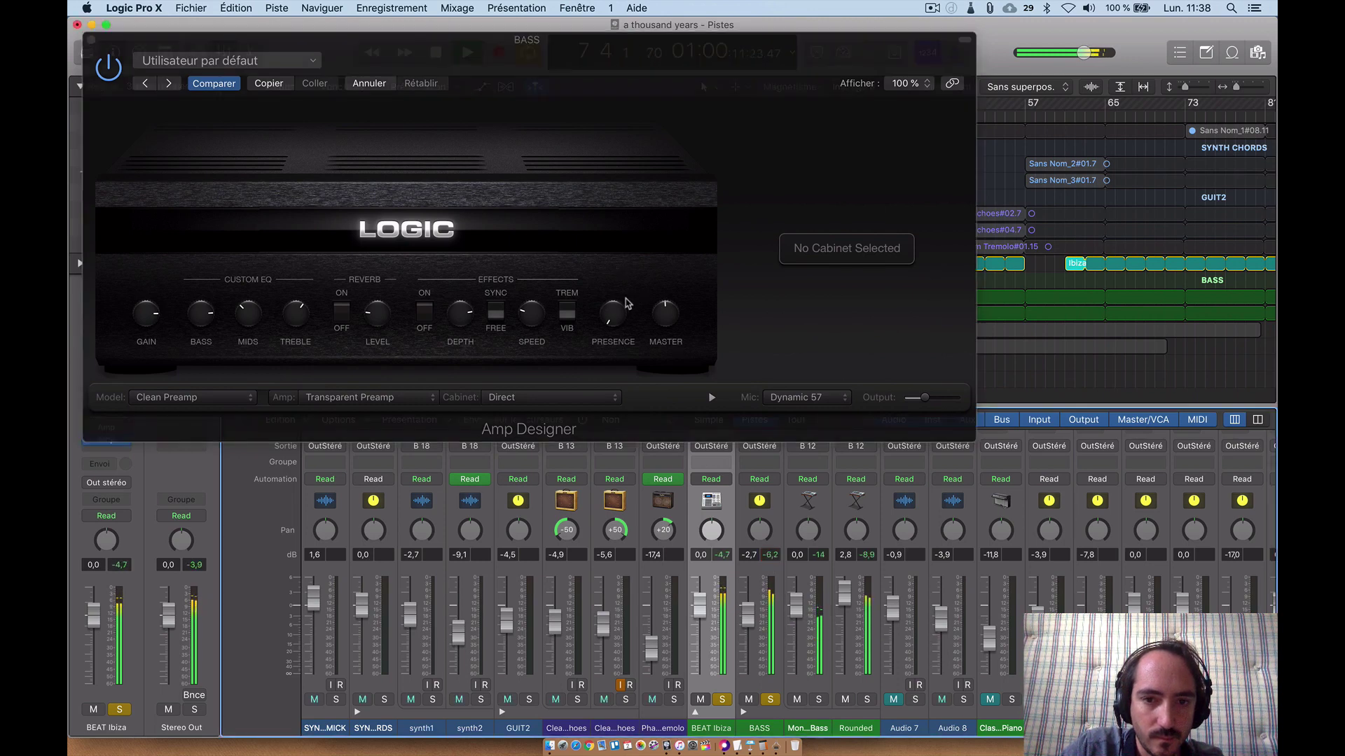
left_click_drag(617, 309, 475, 2)
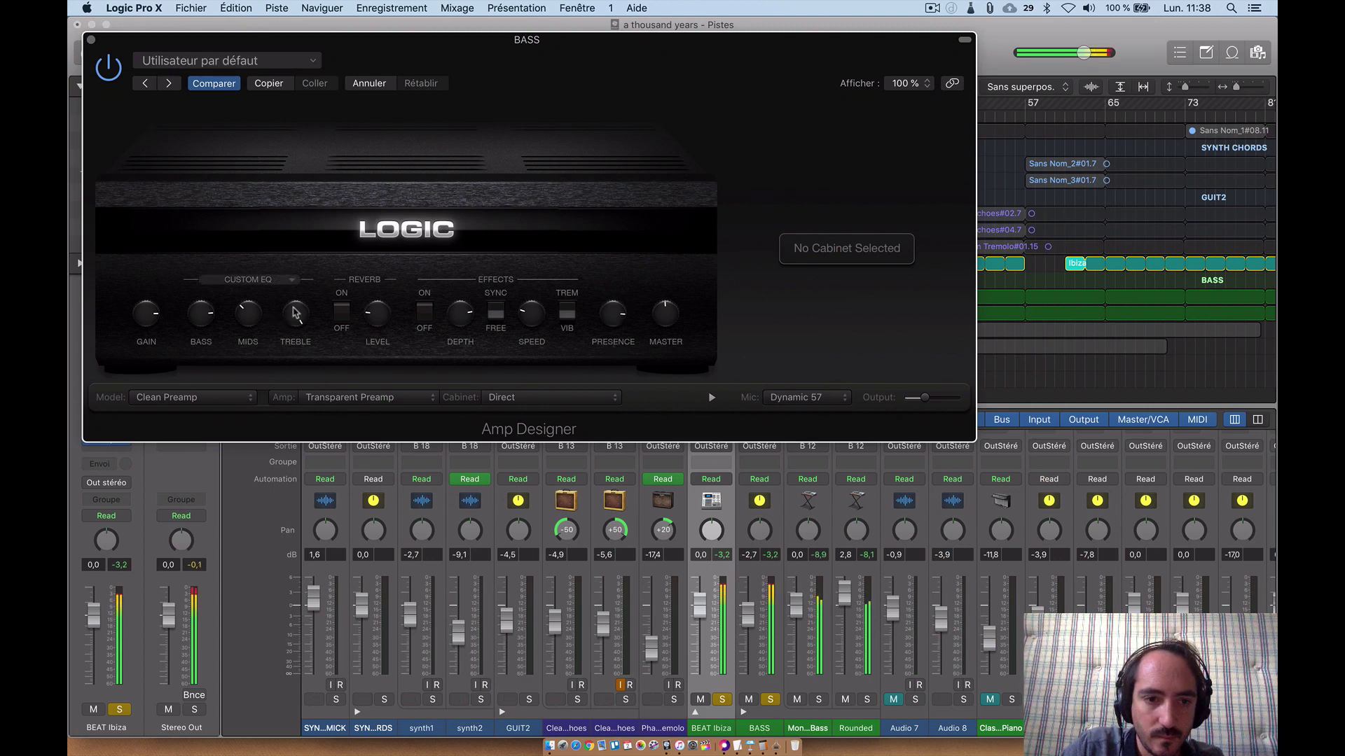
left_click_drag(299, 318, 334, 546)
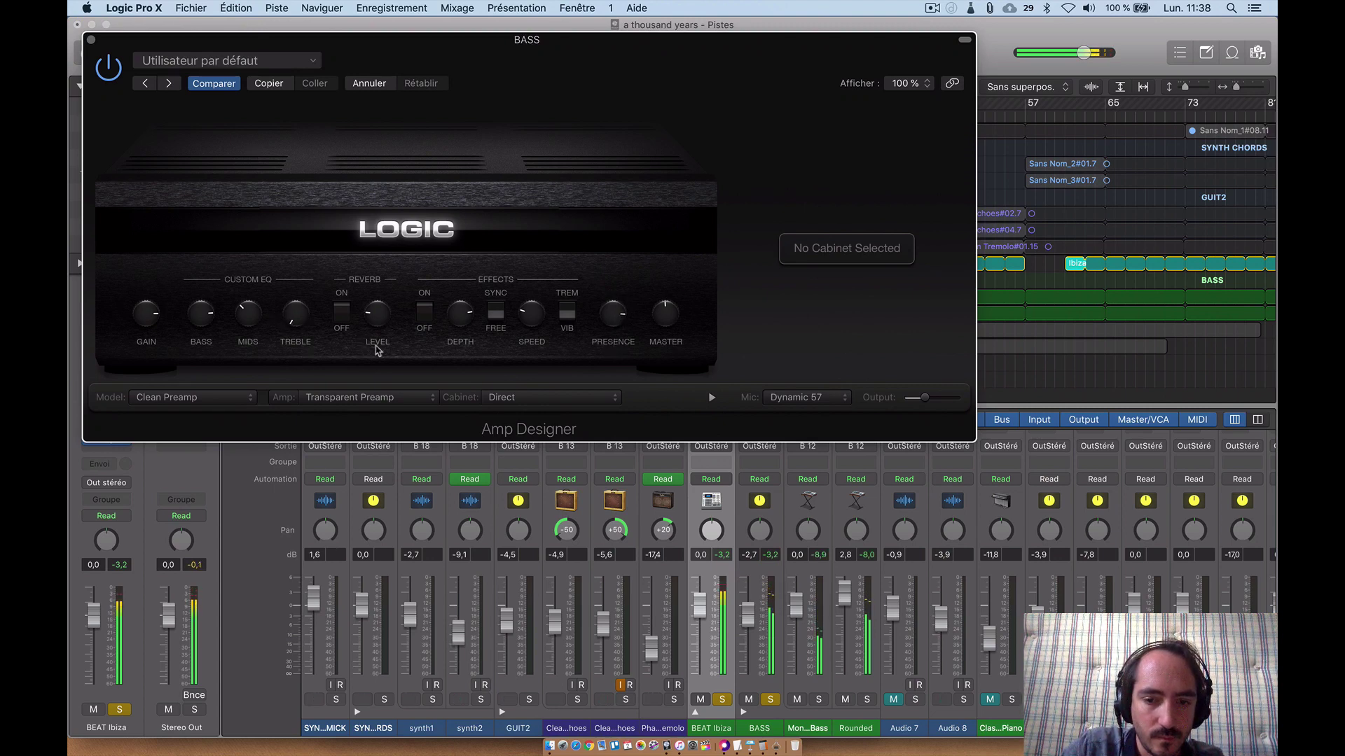
left_click_drag(292, 314, 258, 258)
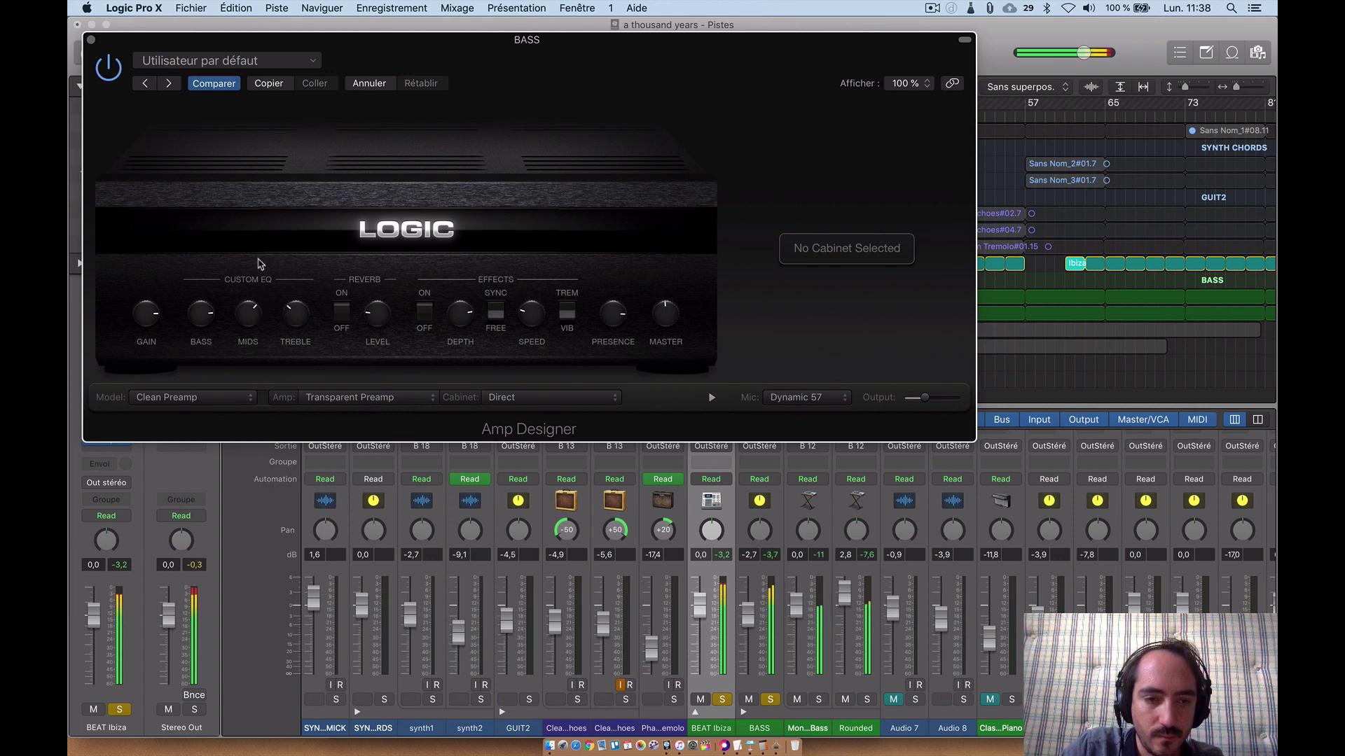
Compare the BASS track's sound with its Amp Designer bypassed and enabled, leaving the amp enabled
left_click(107, 67)
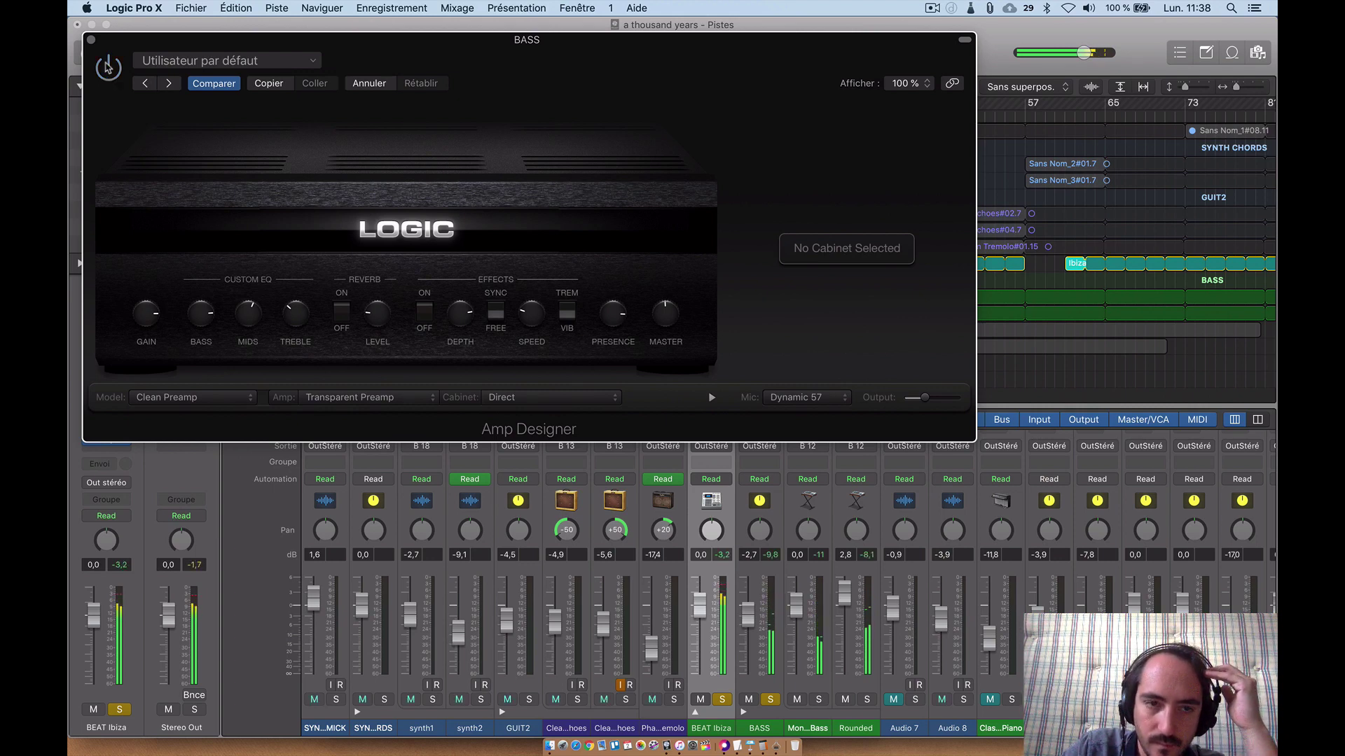
left_click(107, 67)
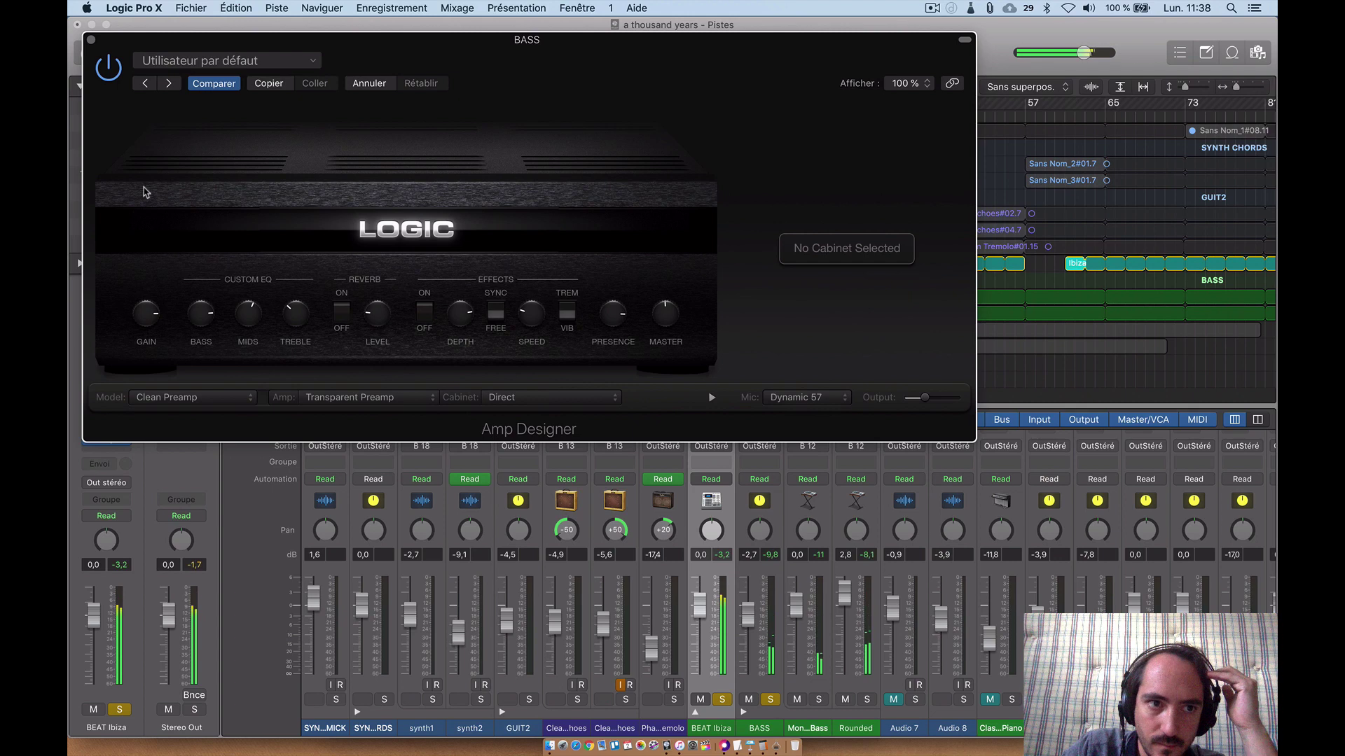
left_click(109, 68)
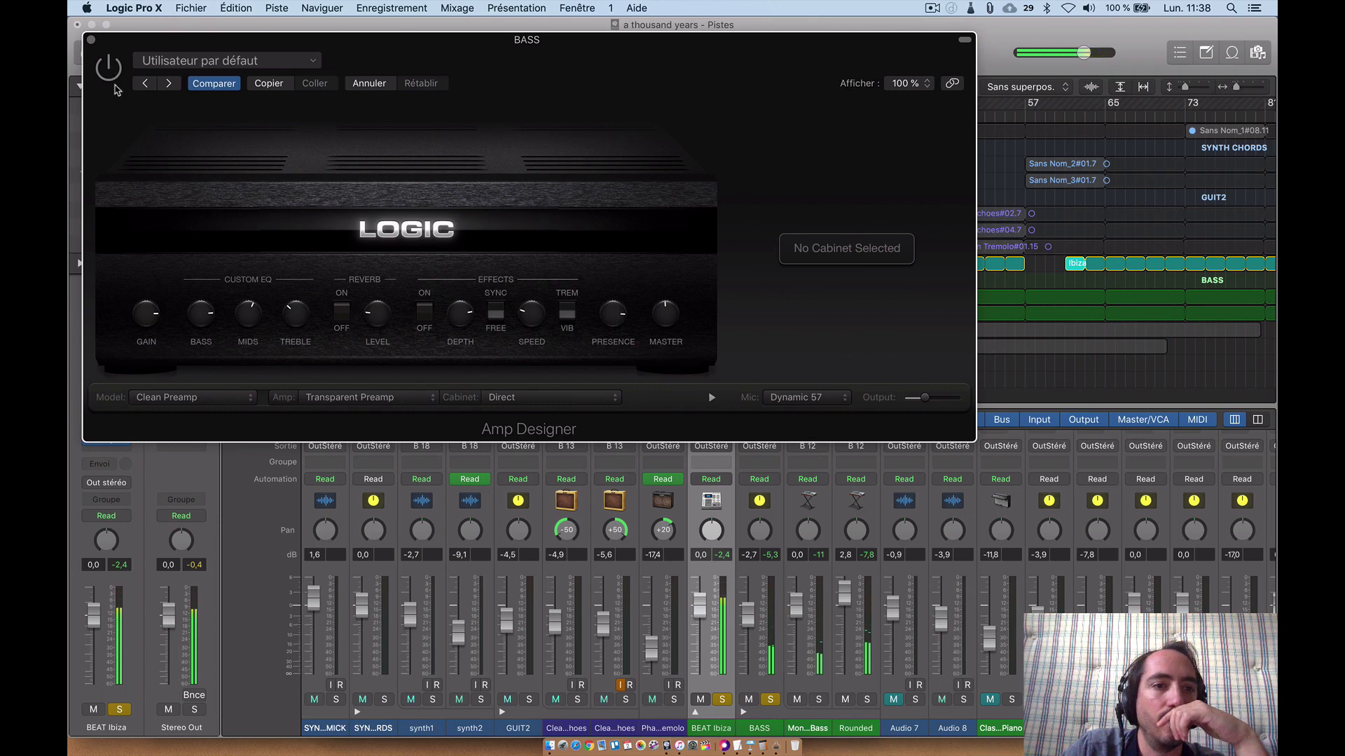
left_click(114, 72)
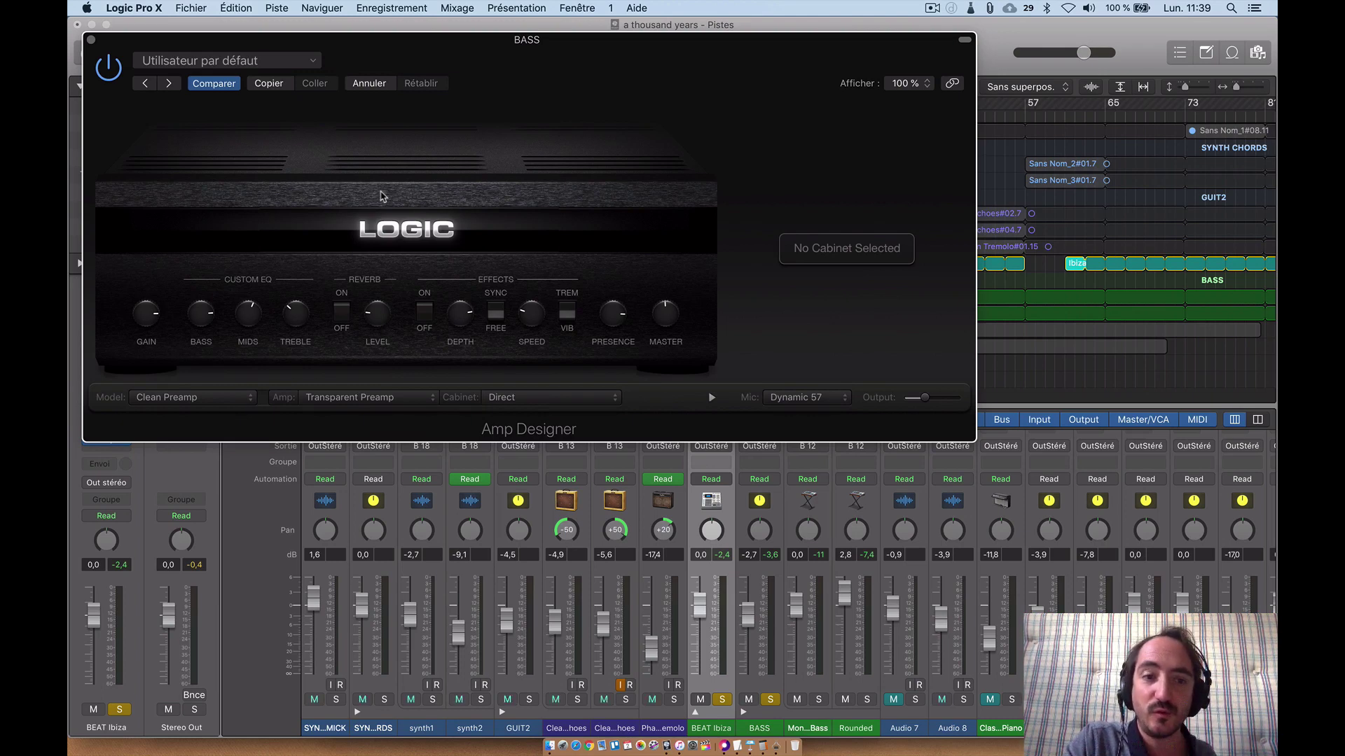
Review the EQ types available on the BASS amp without changing the type, and close the amp
left_click(256, 279)
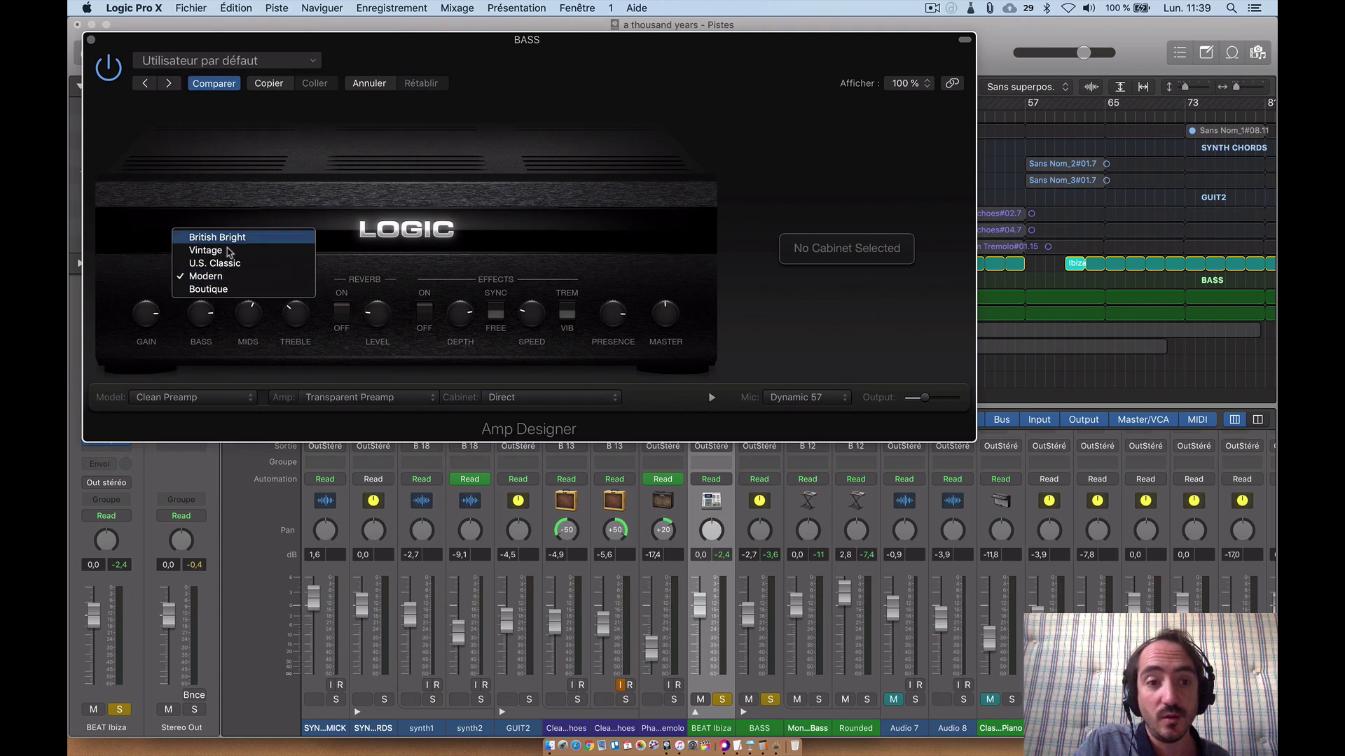
left_click(285, 190)
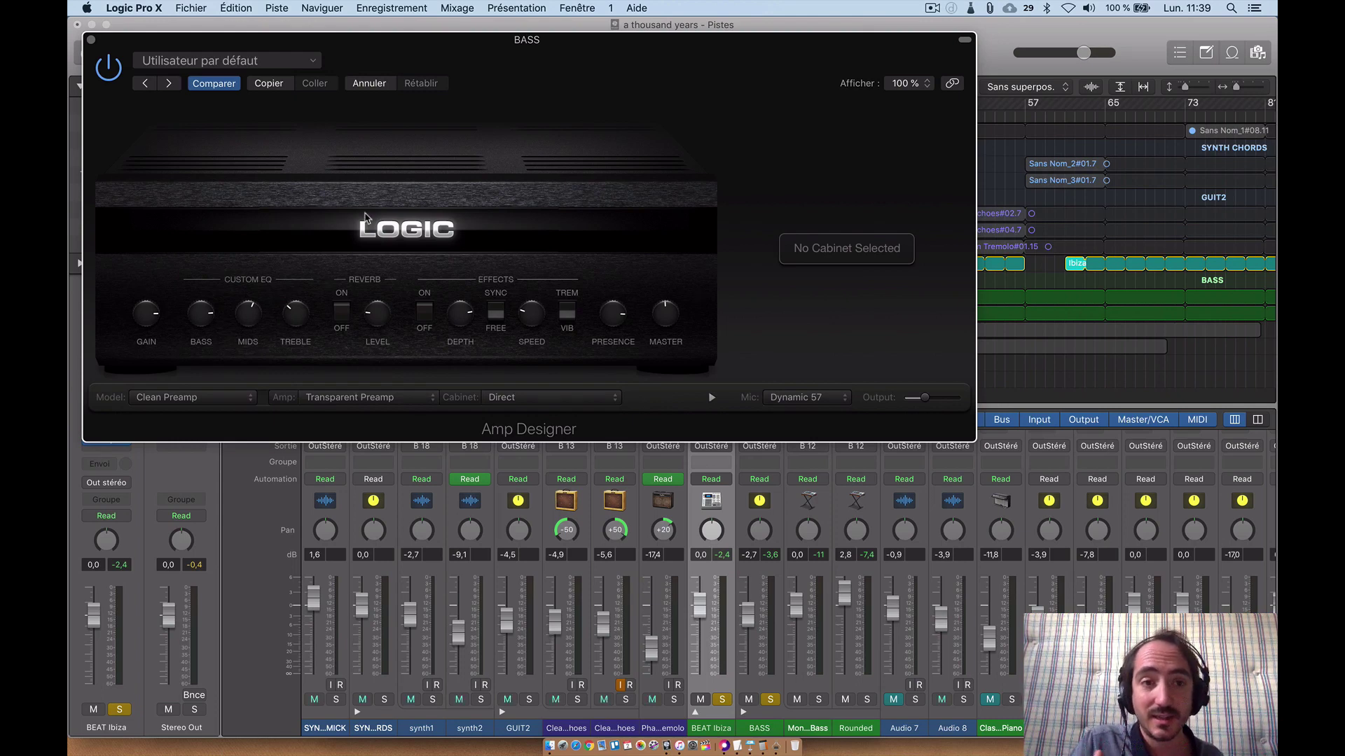
left_click(90, 39)
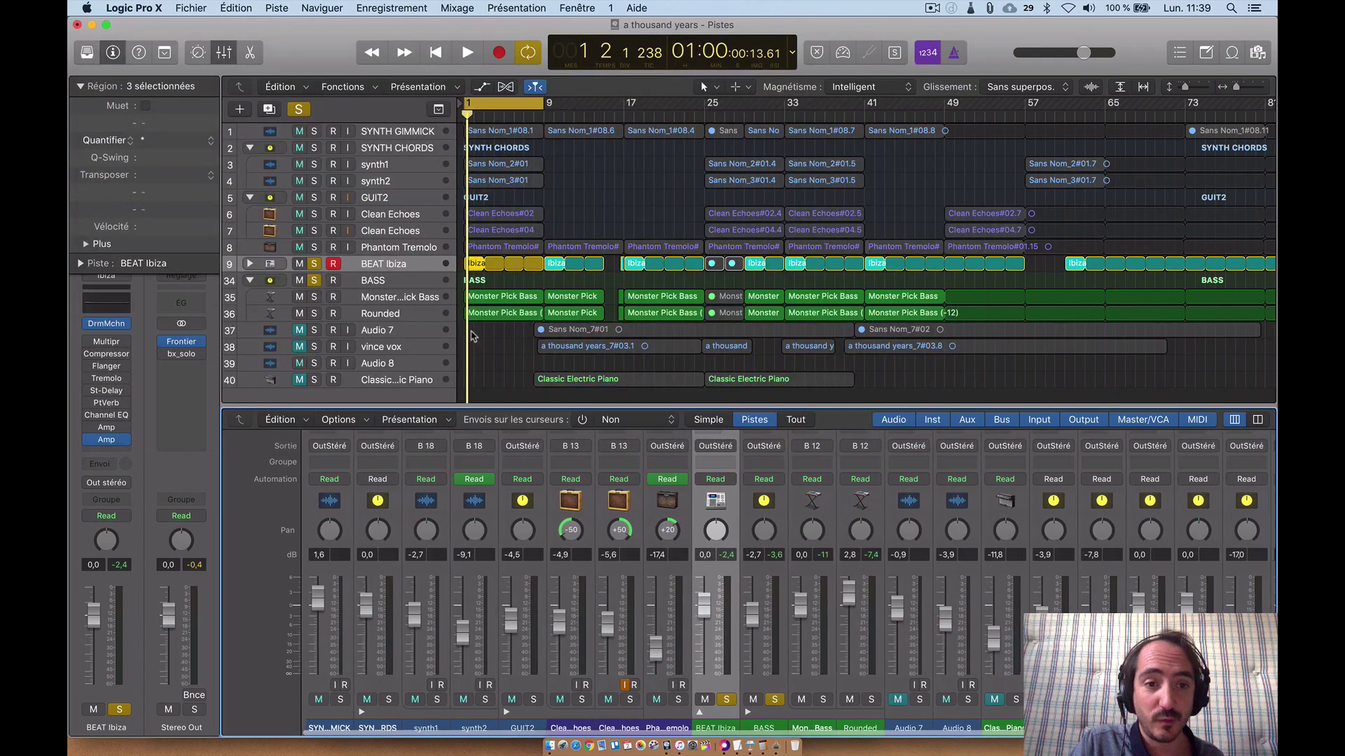
Solo the GUIT2 track alongside the drums and bass, start playback, and select GUIT2
left_click(314, 198)
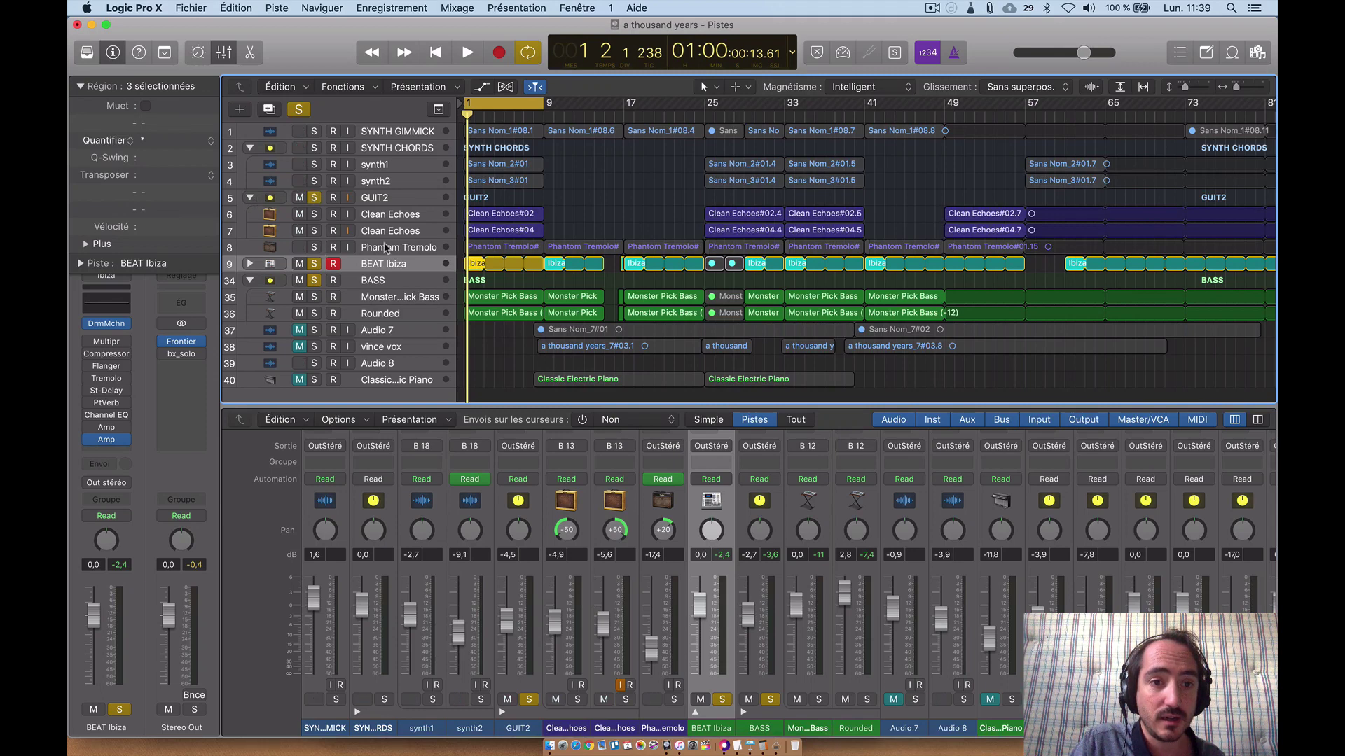
key("space")
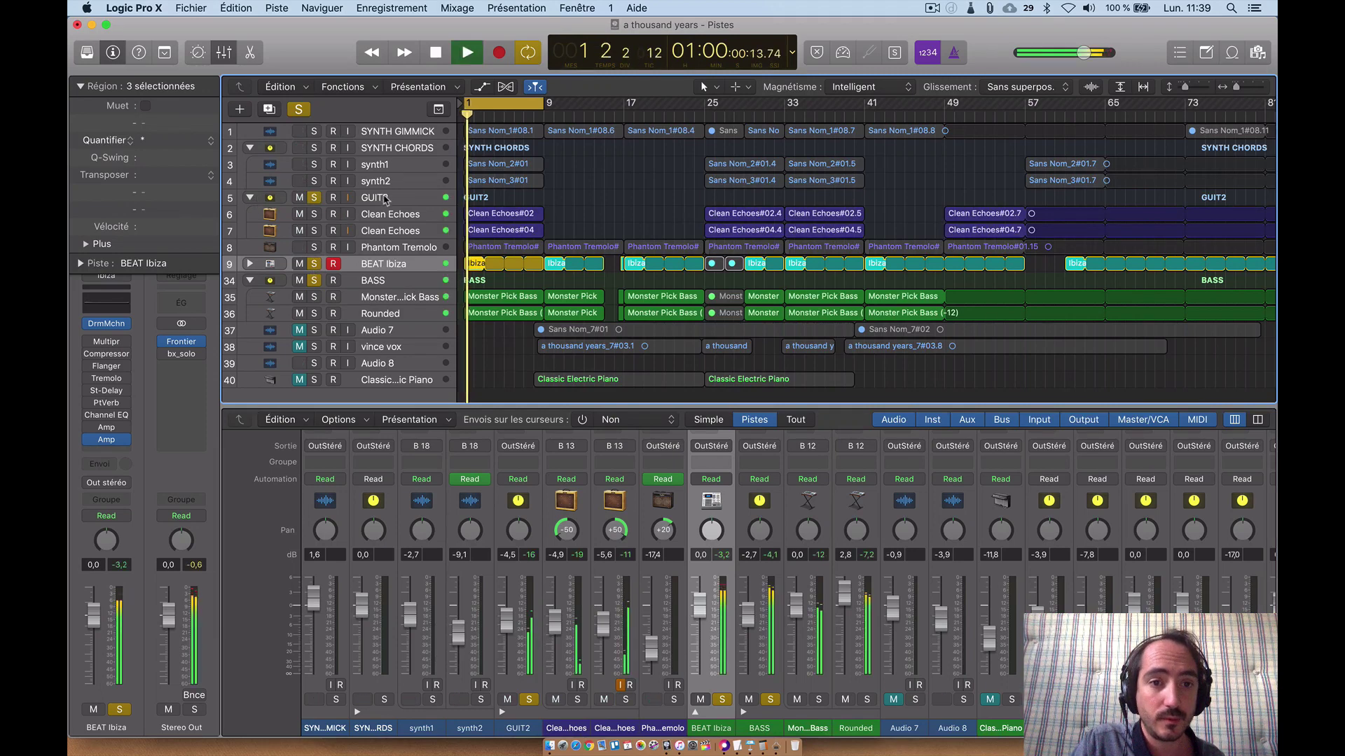
left_click(384, 199)
Insert Amp Designer on the GUIT2 track with the Clean Preamp model and the British Bright EQ type
left_click(107, 434)
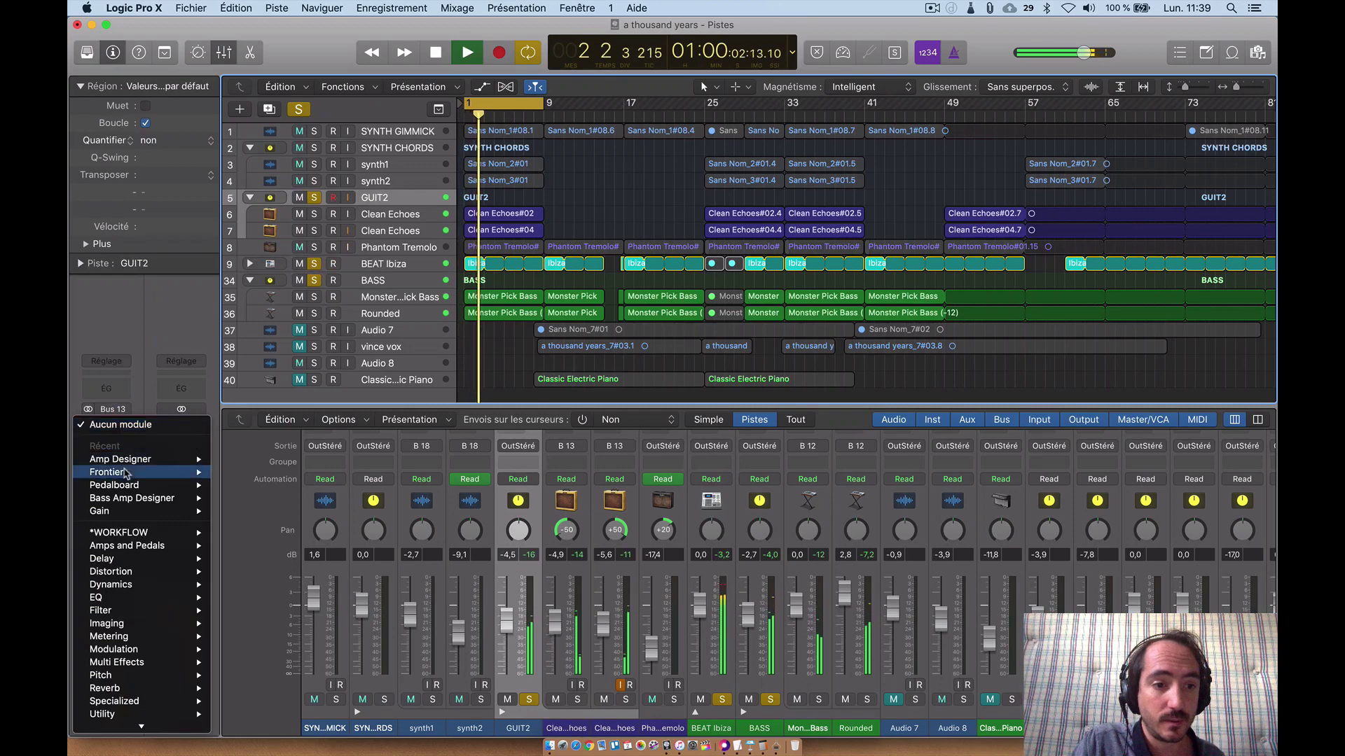
mouse_move(175, 460)
left_click(233, 460)
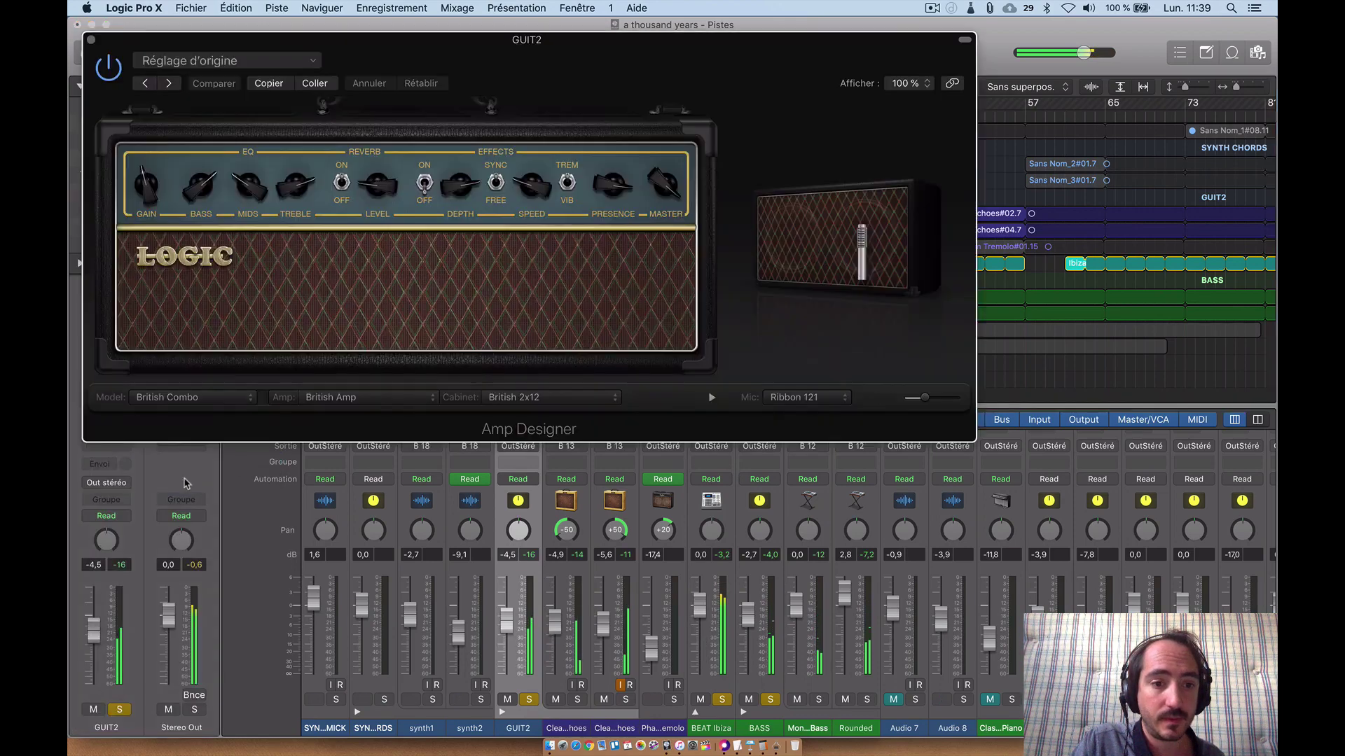
left_click(203, 405)
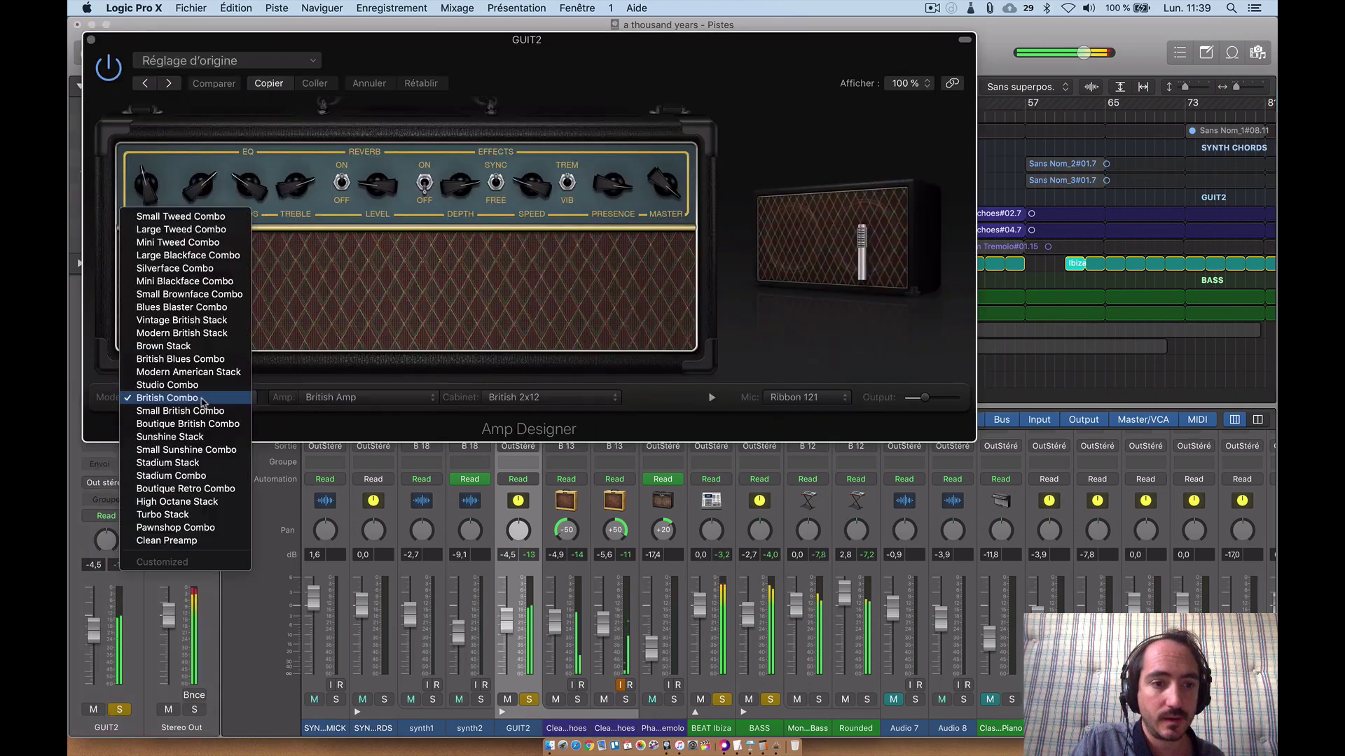
left_click(205, 540)
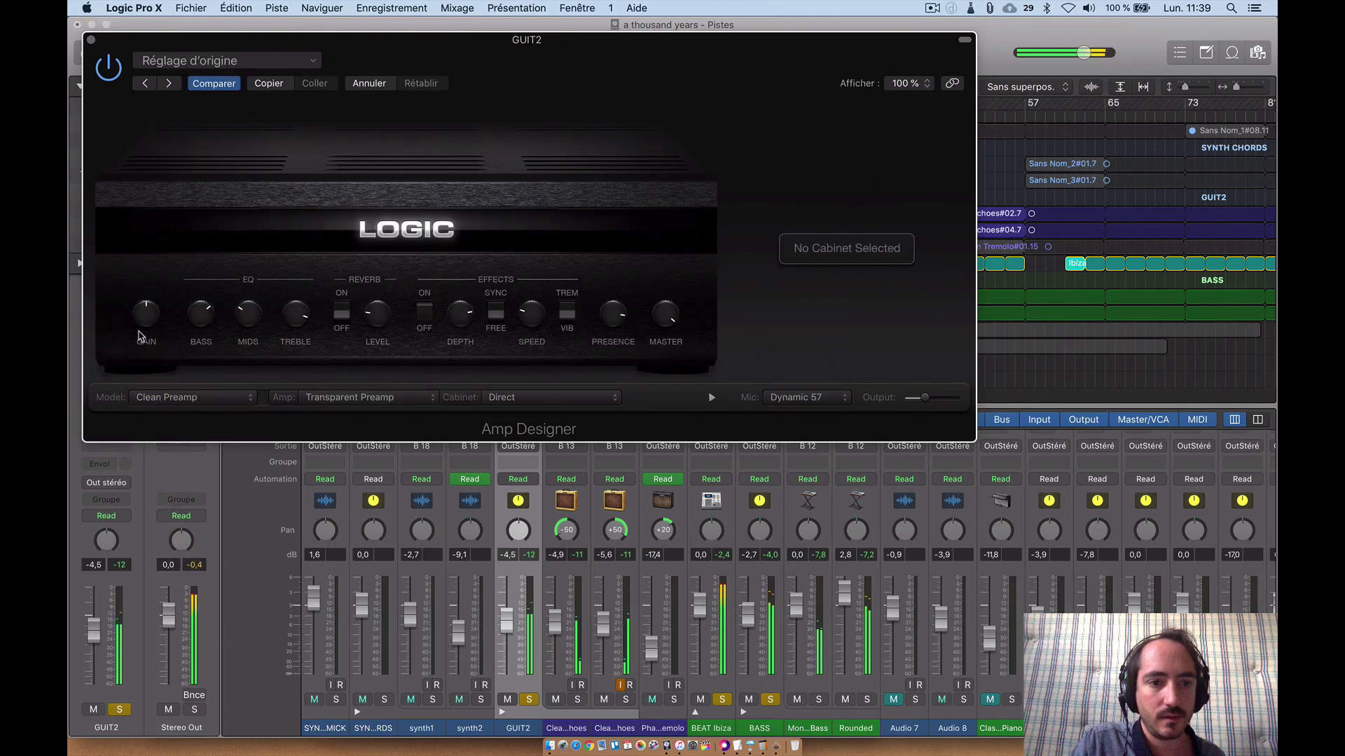
left_click(260, 280)
left_click(260, 238)
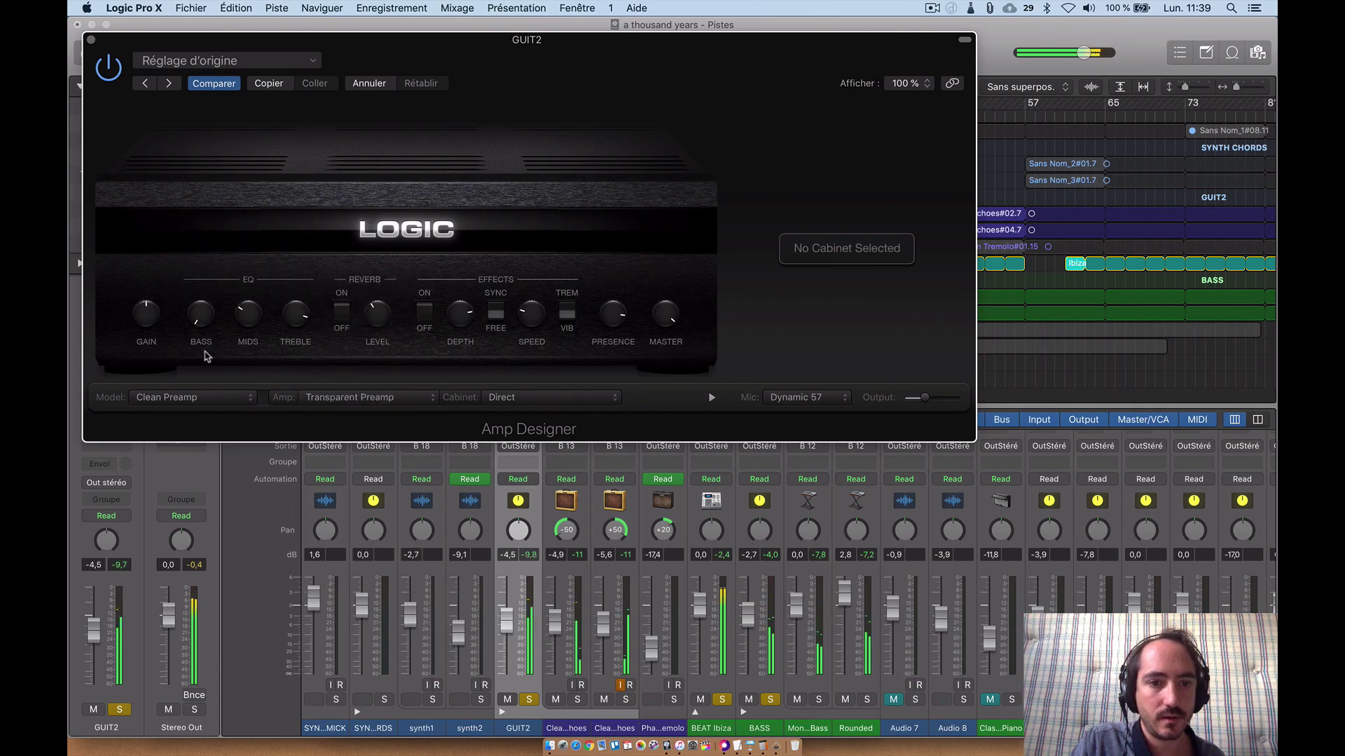
Switch the GUIT2 amp's reverb, adjust its Level, and try different reverb types, including Mellow Spring
left_click(369, 279)
left_click(369, 292)
left_click(342, 312)
left_click_drag(384, 313, 378, 319)
left_click(381, 281)
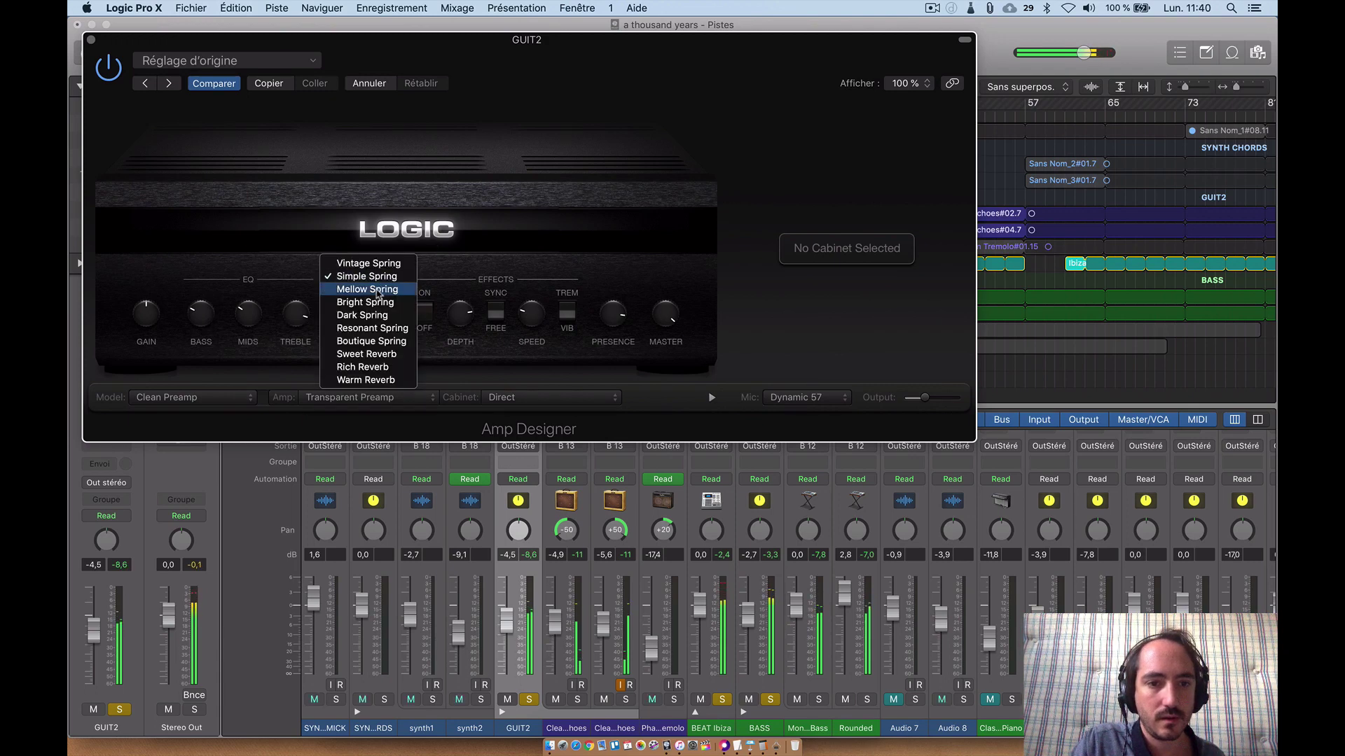
left_click(382, 290)
left_click(380, 281)
left_click(388, 316)
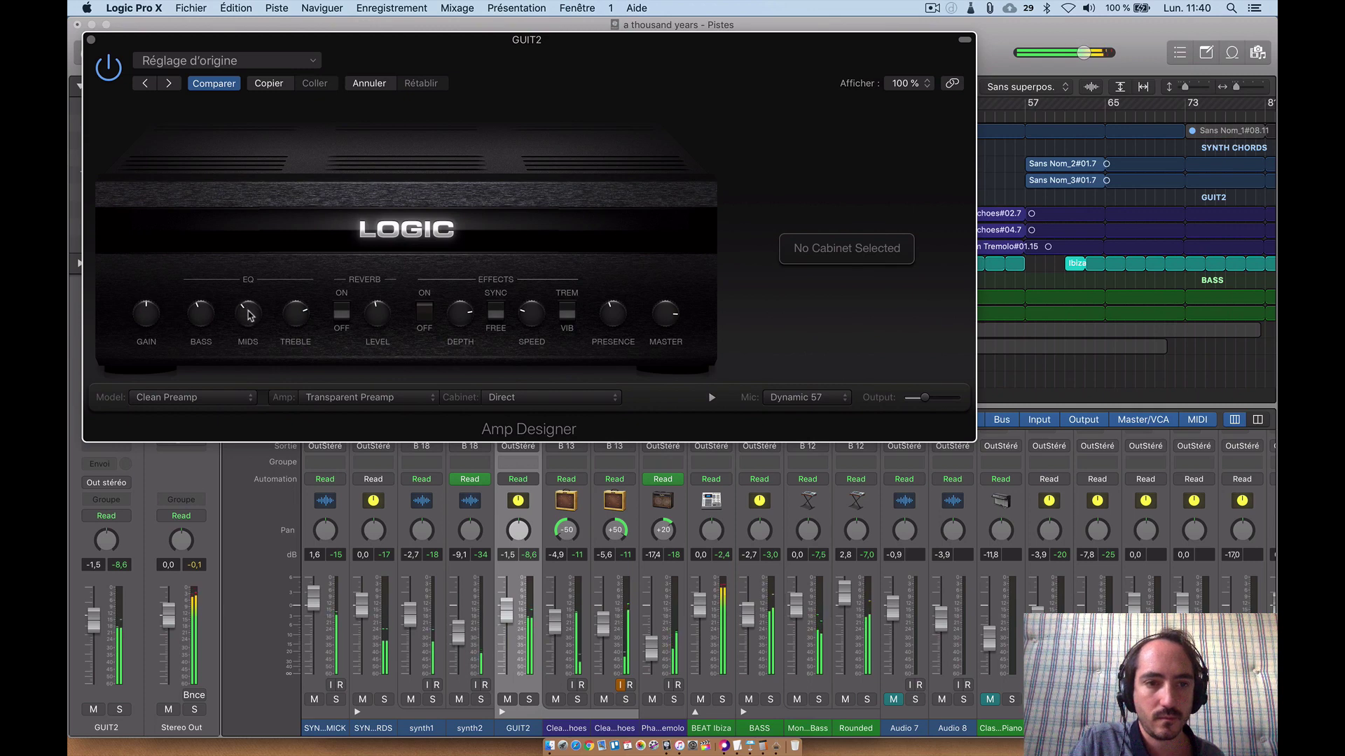
Review the GUIT2 amp's EQ types, keep British Bright, close the amp and stop playback
left_click(284, 276)
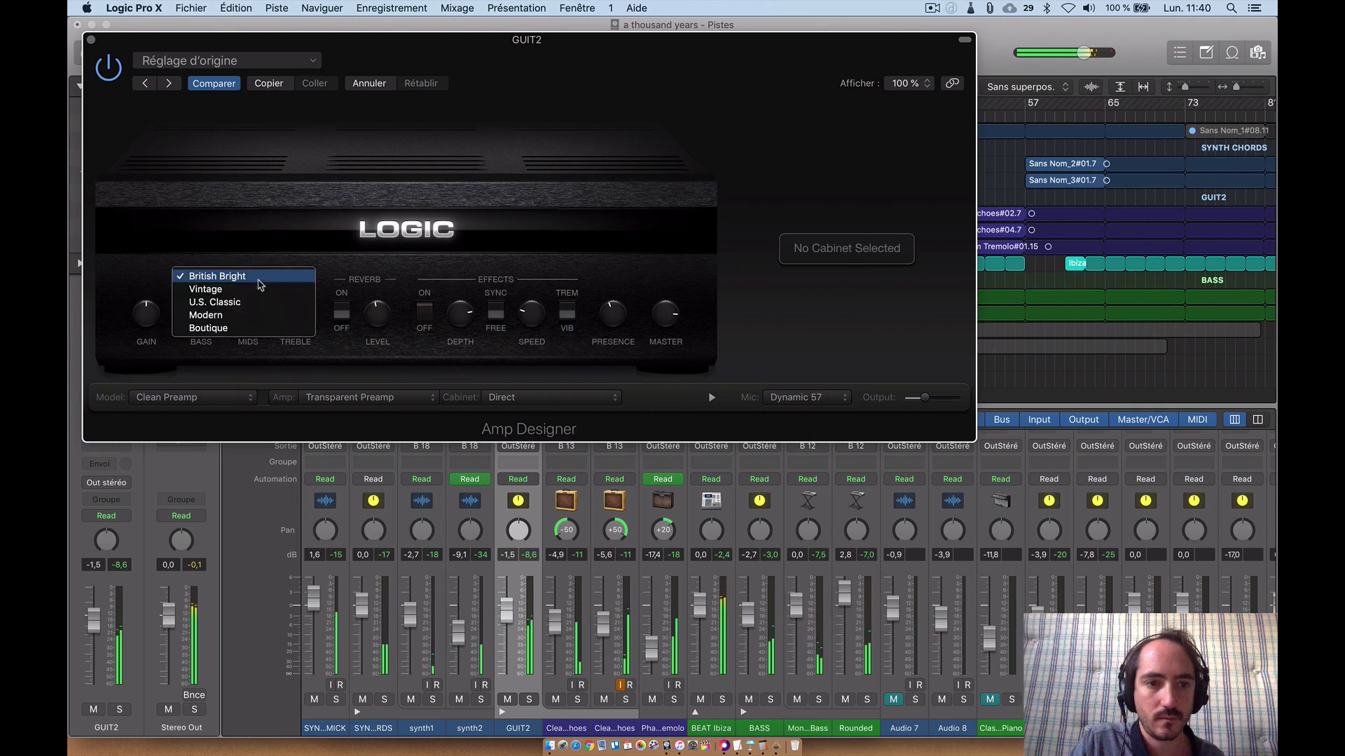
left_click(217, 250)
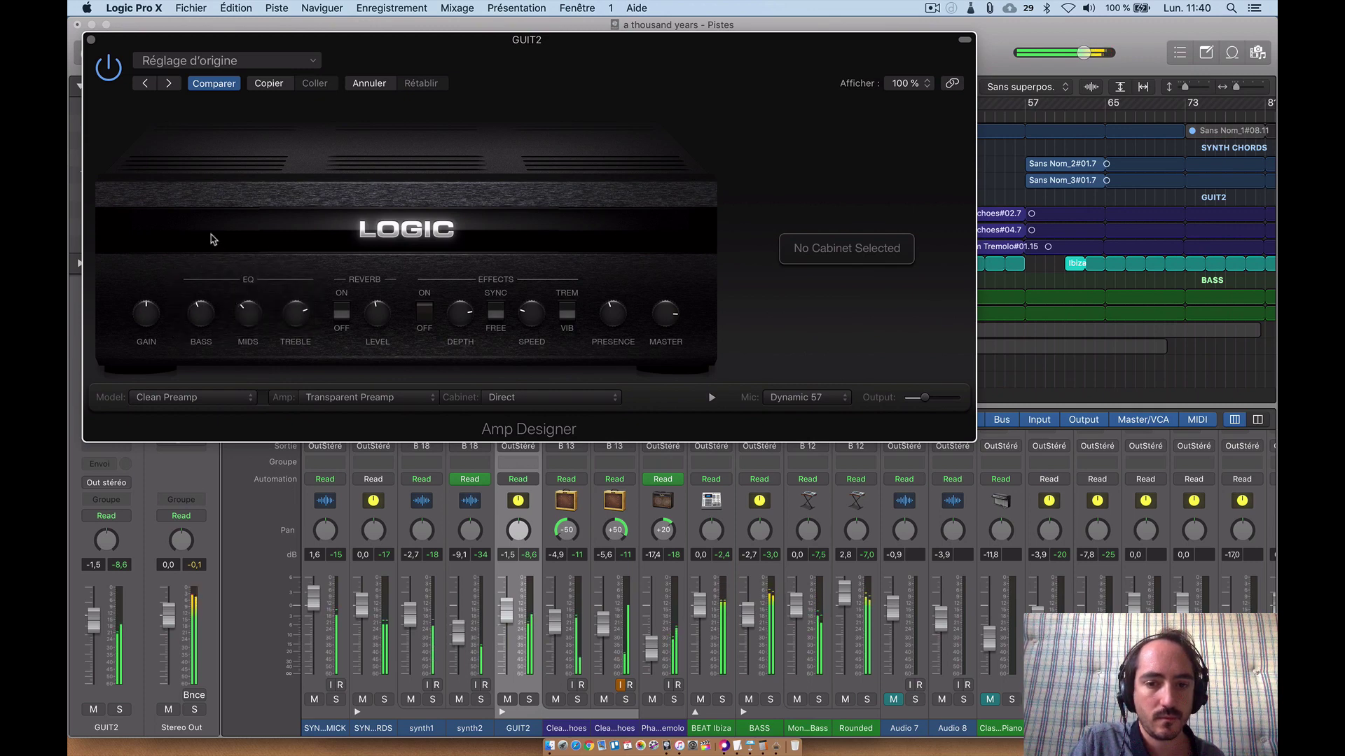
left_click(92, 40)
key("space")
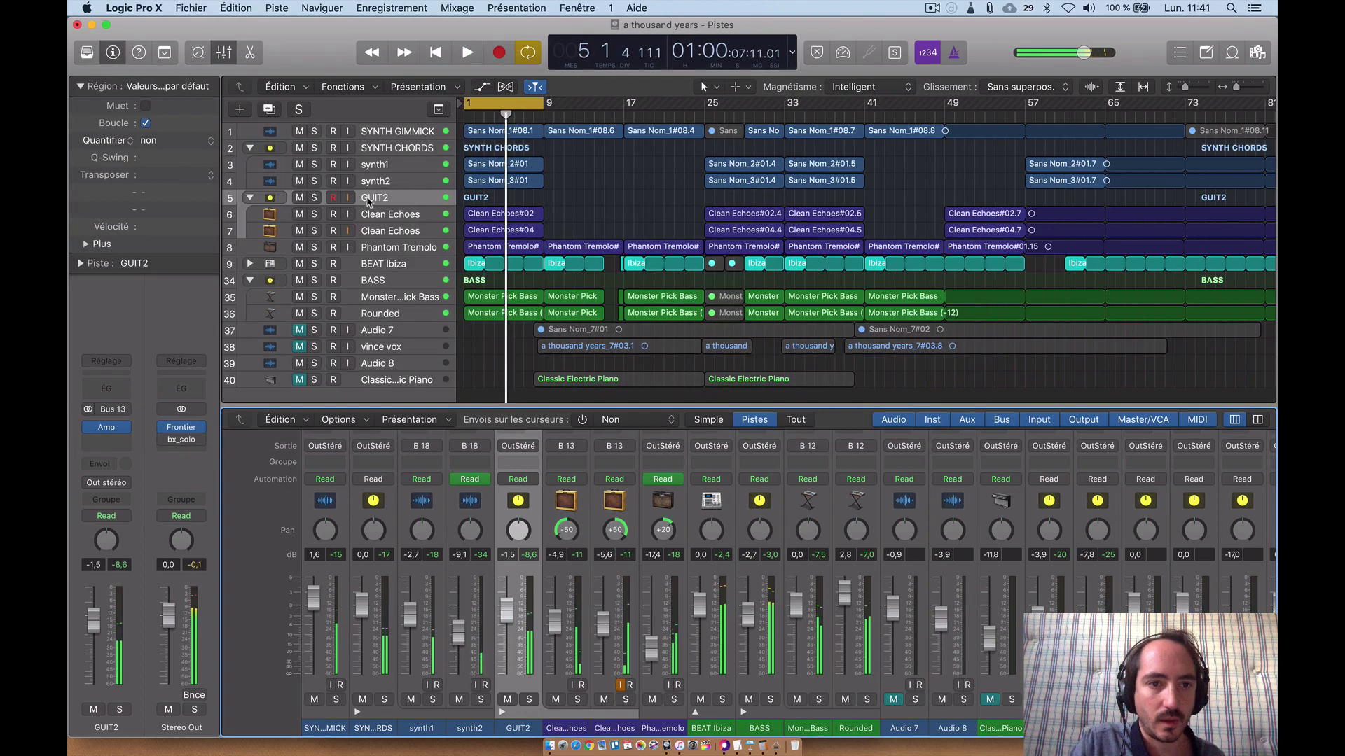
Solo the SYNTH CHORDS track and play it briefly from the beginning of the song
scroll(425, 286, "up", 1)
scroll(425, 286, "down", 1)
left_click(387, 148)
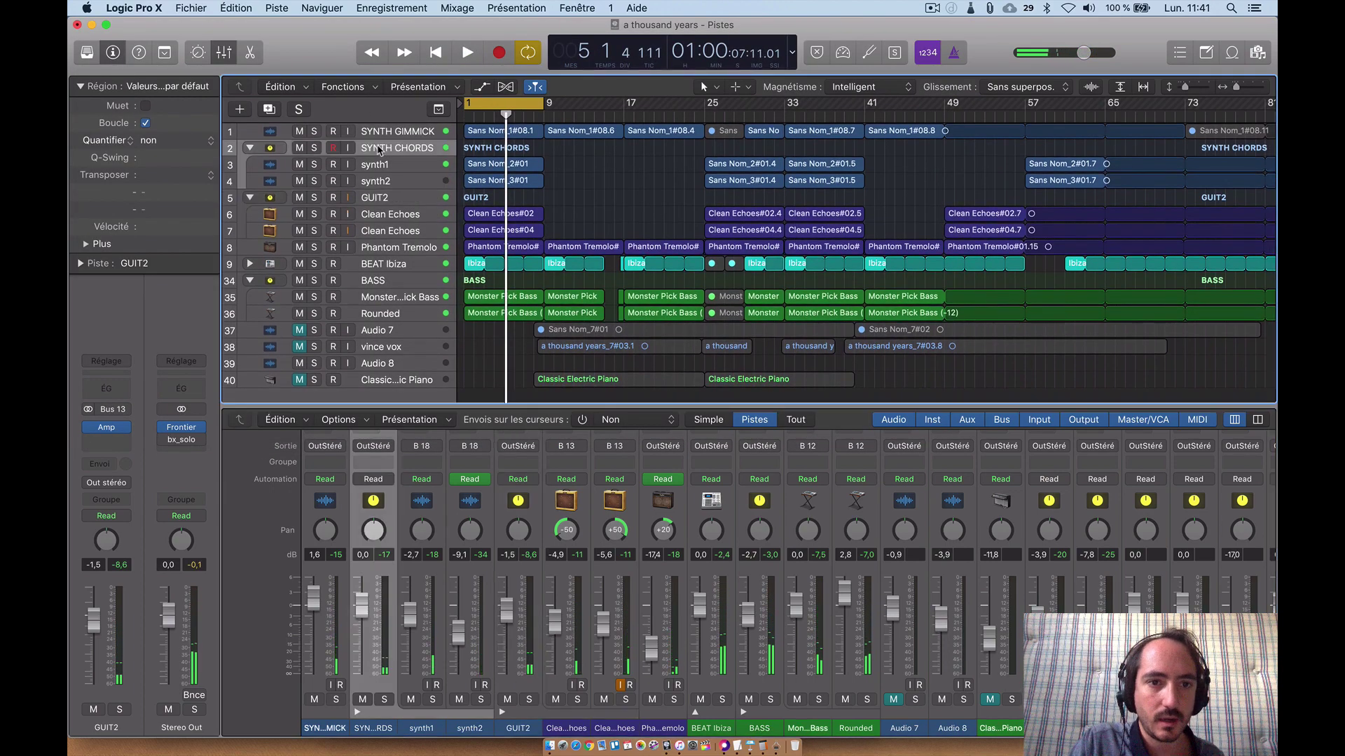
left_click(315, 151)
key("Return")
key("space")
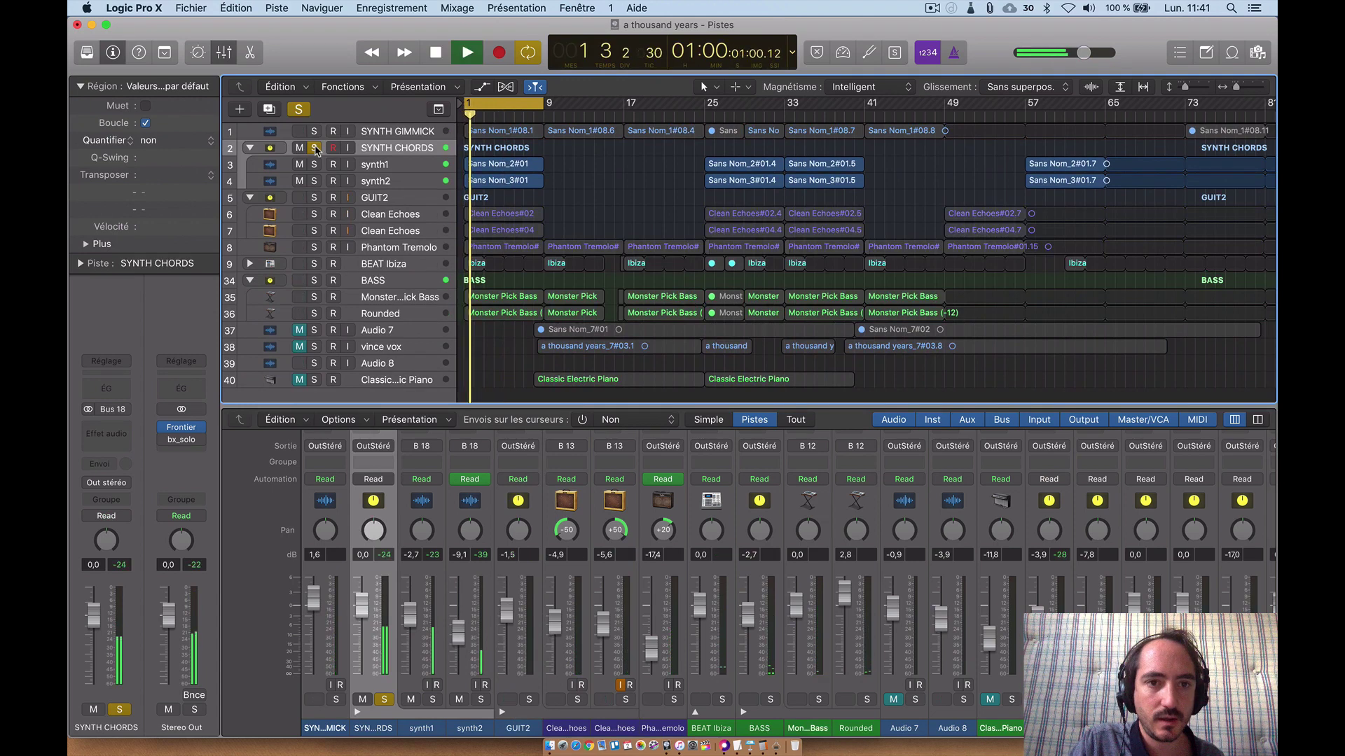
key("space")
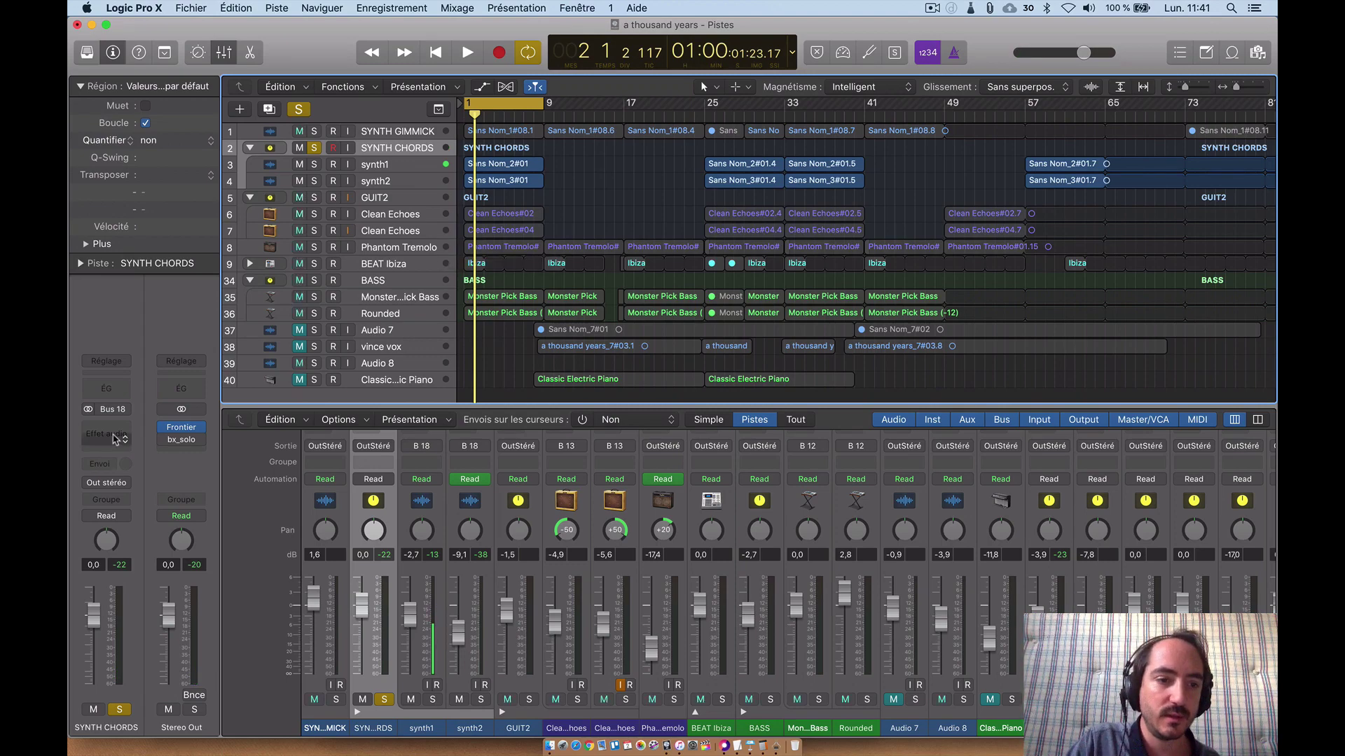
Insert Amp Designer on the SYNTH CHORDS track with the Clean Preamp model and the British Bright EQ type
left_click(114, 430)
mouse_move(153, 463)
left_click(243, 459)
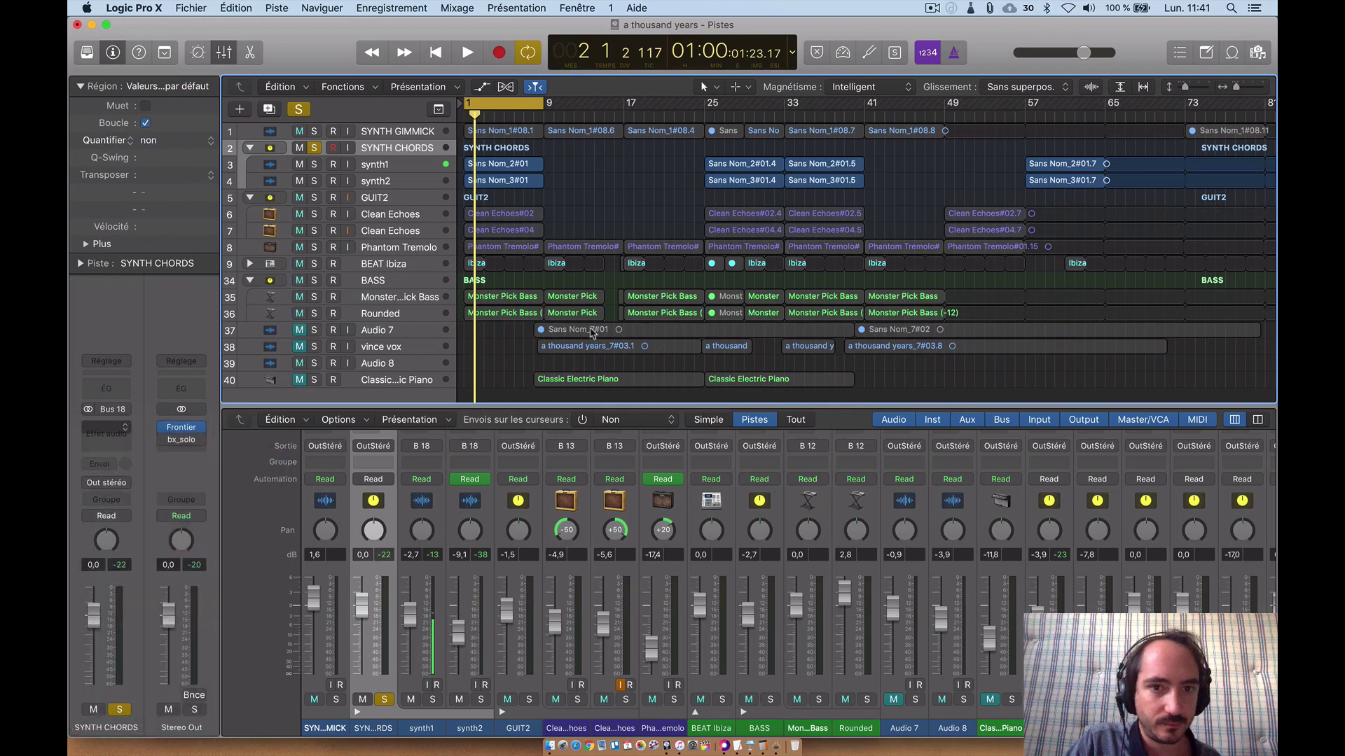
left_click(204, 400)
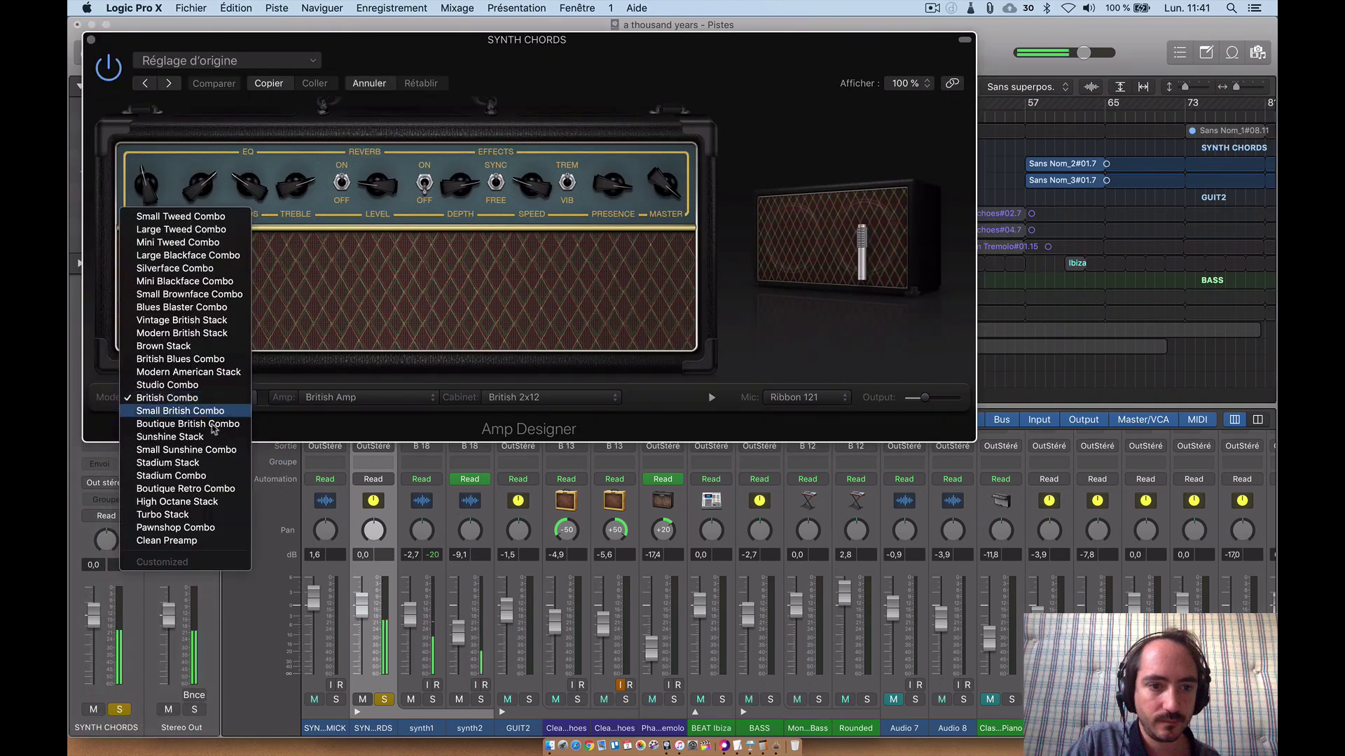
left_click(203, 543)
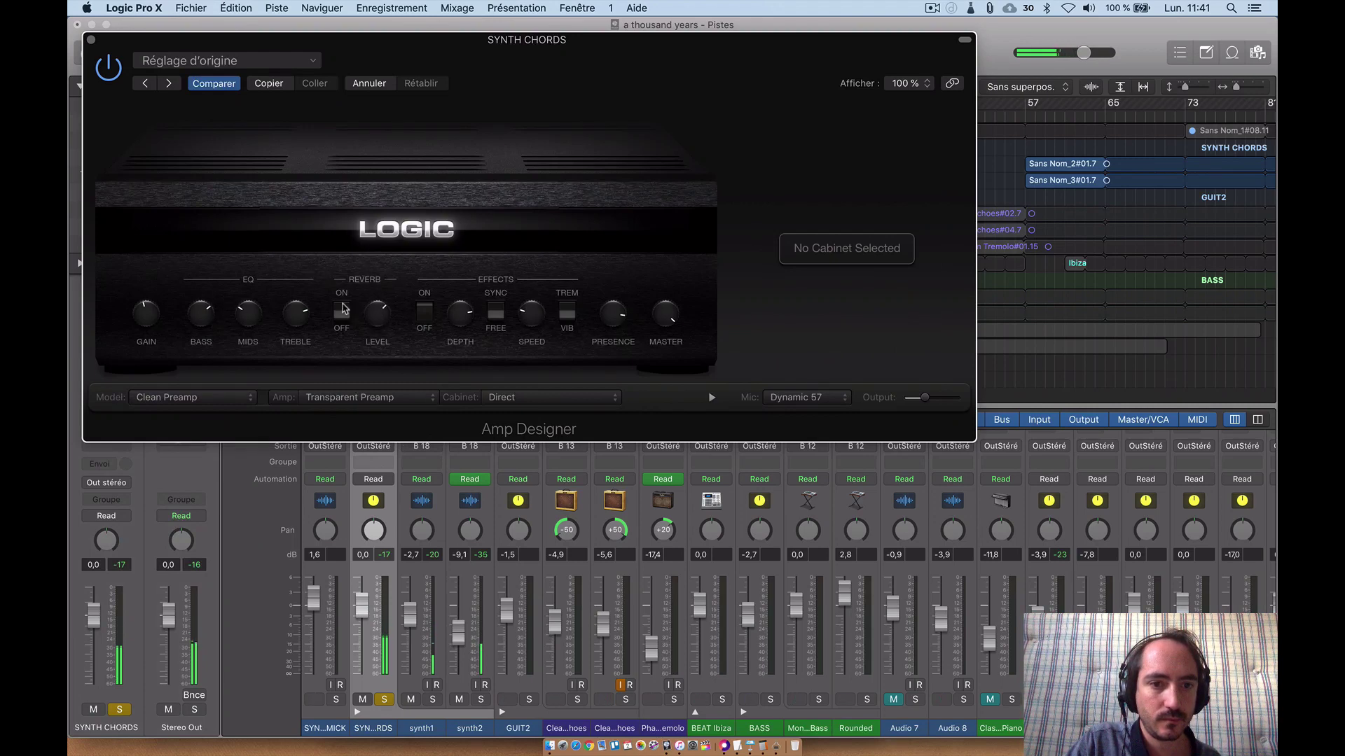
left_click(254, 283)
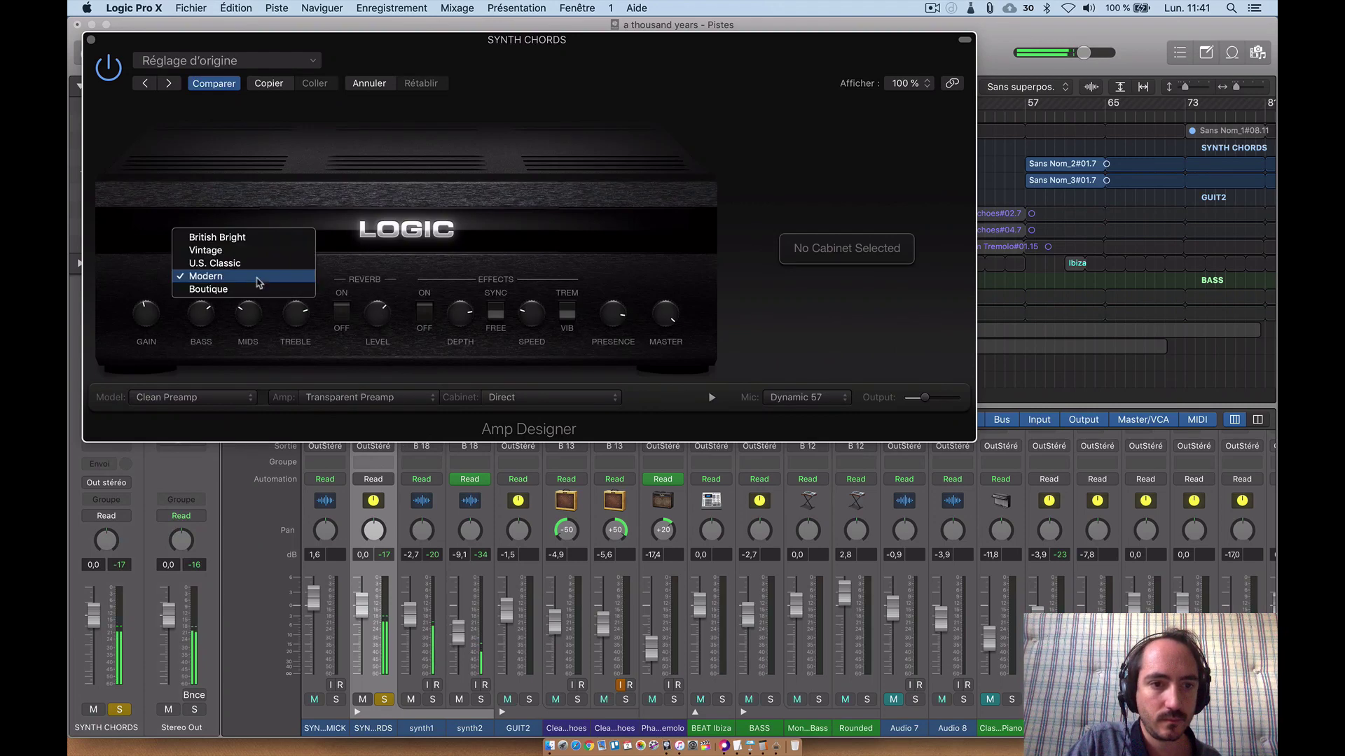
left_click(259, 239)
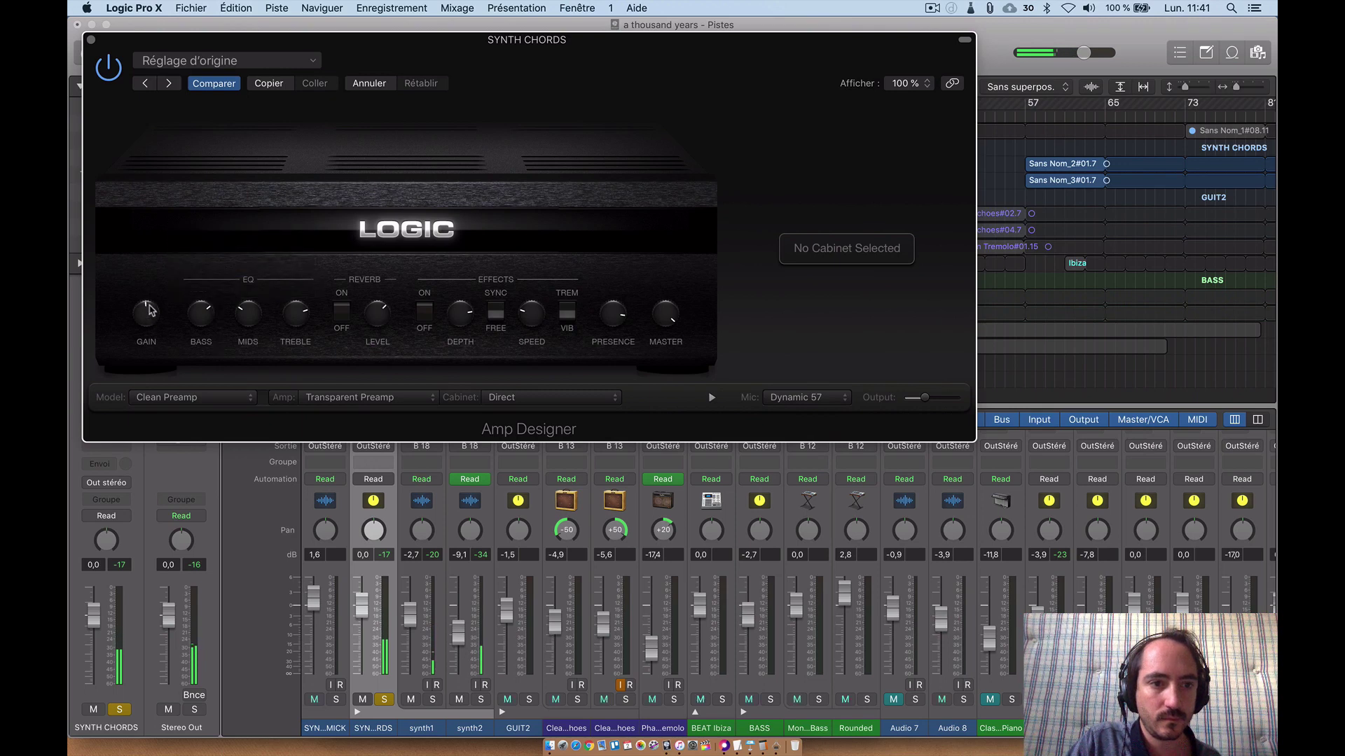
Raise the SYNTH CHORDS amp's Gain, reset the peak level, and unsolo the track
left_click_drag(149, 307, 151, 278)
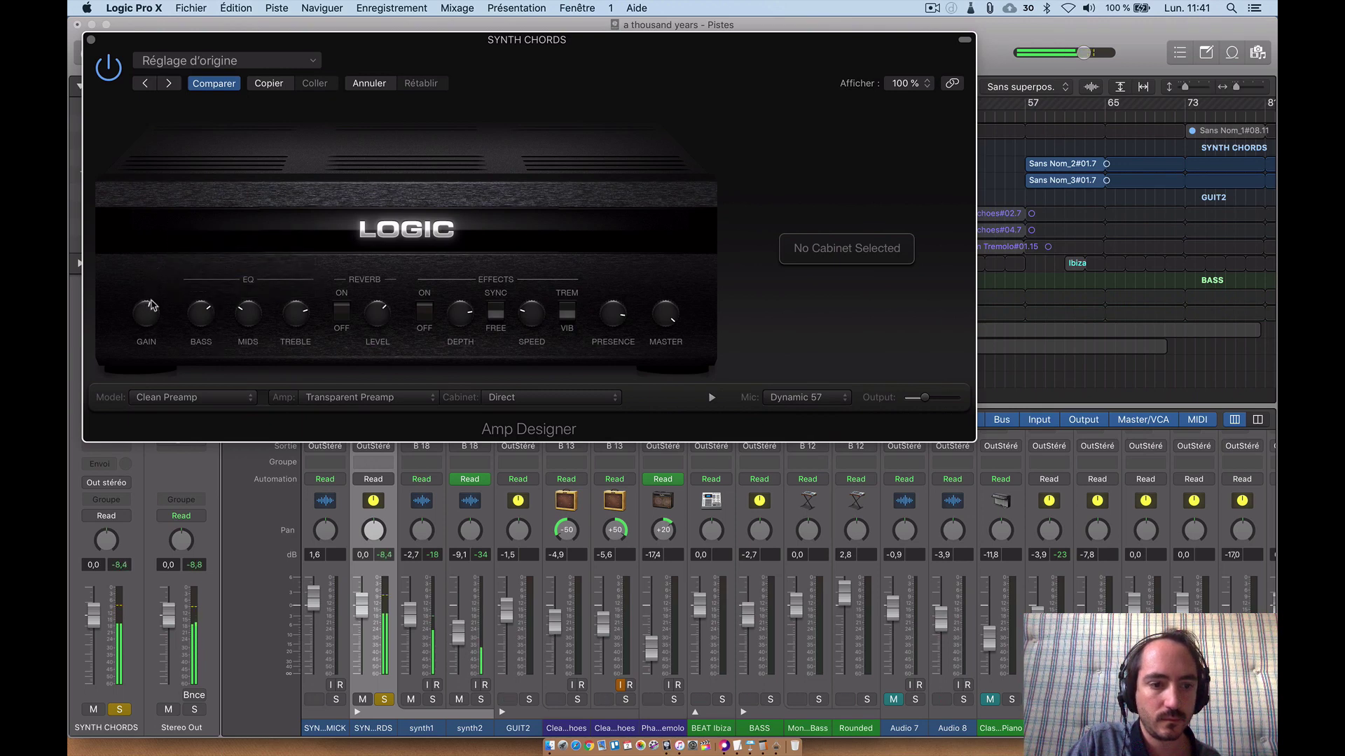
left_click(124, 563)
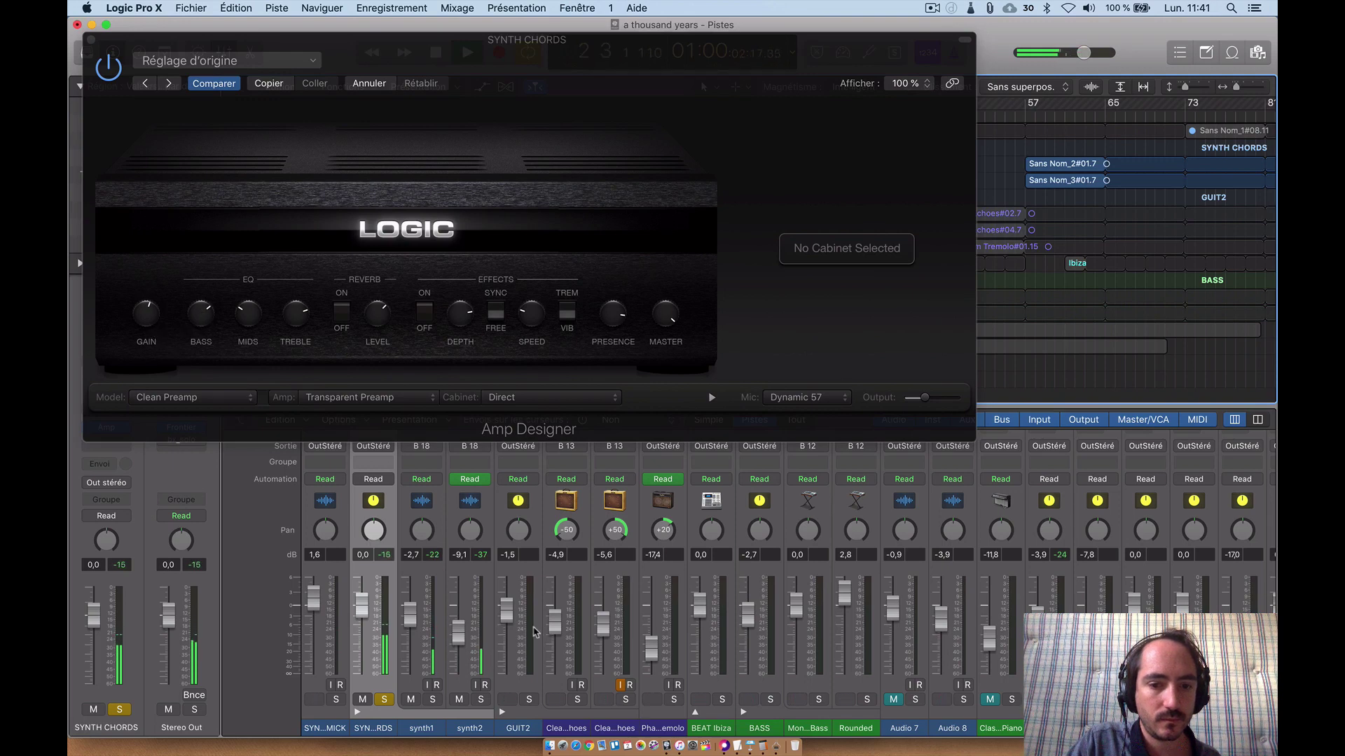
left_click(381, 699)
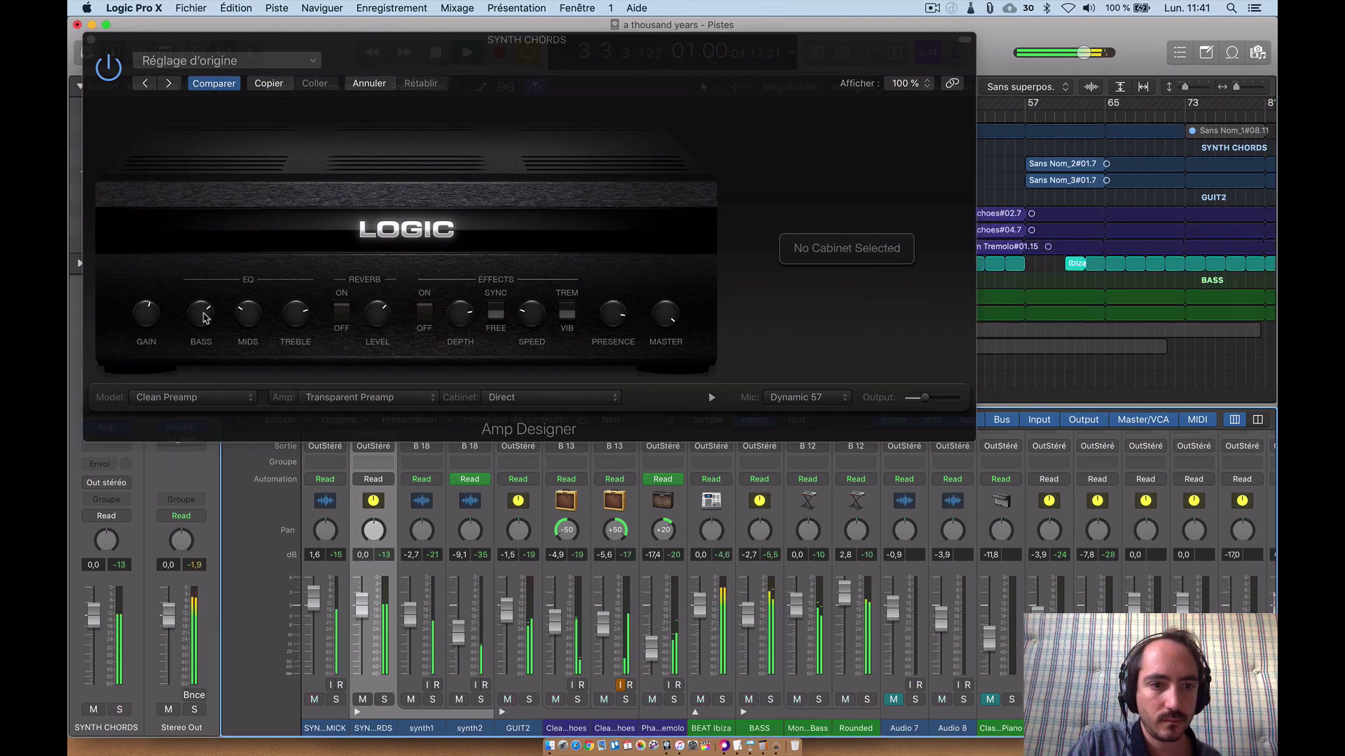
Retune the SYNTH CHORDS amp's EQ and Master level, comparing the soloed track with the amp bypassed and active
left_click(206, 335)
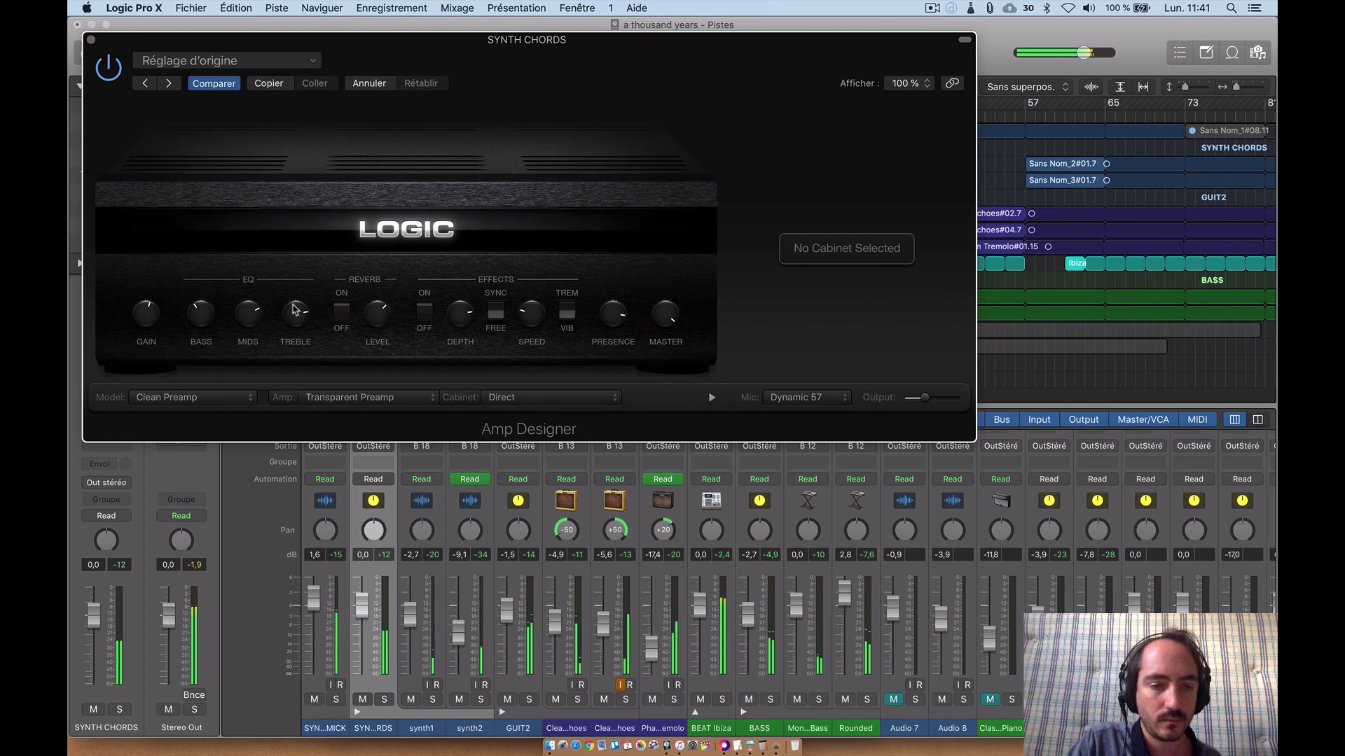
left_click(383, 700)
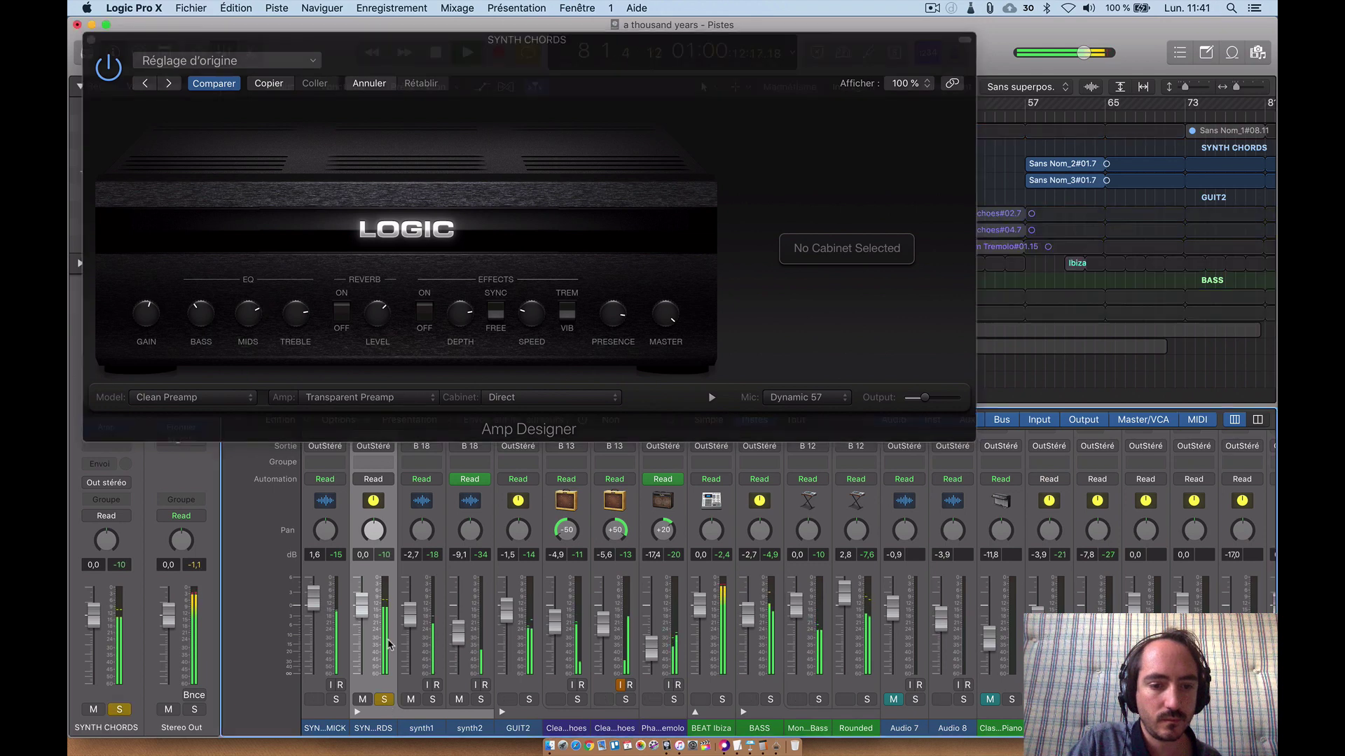
left_click(110, 78)
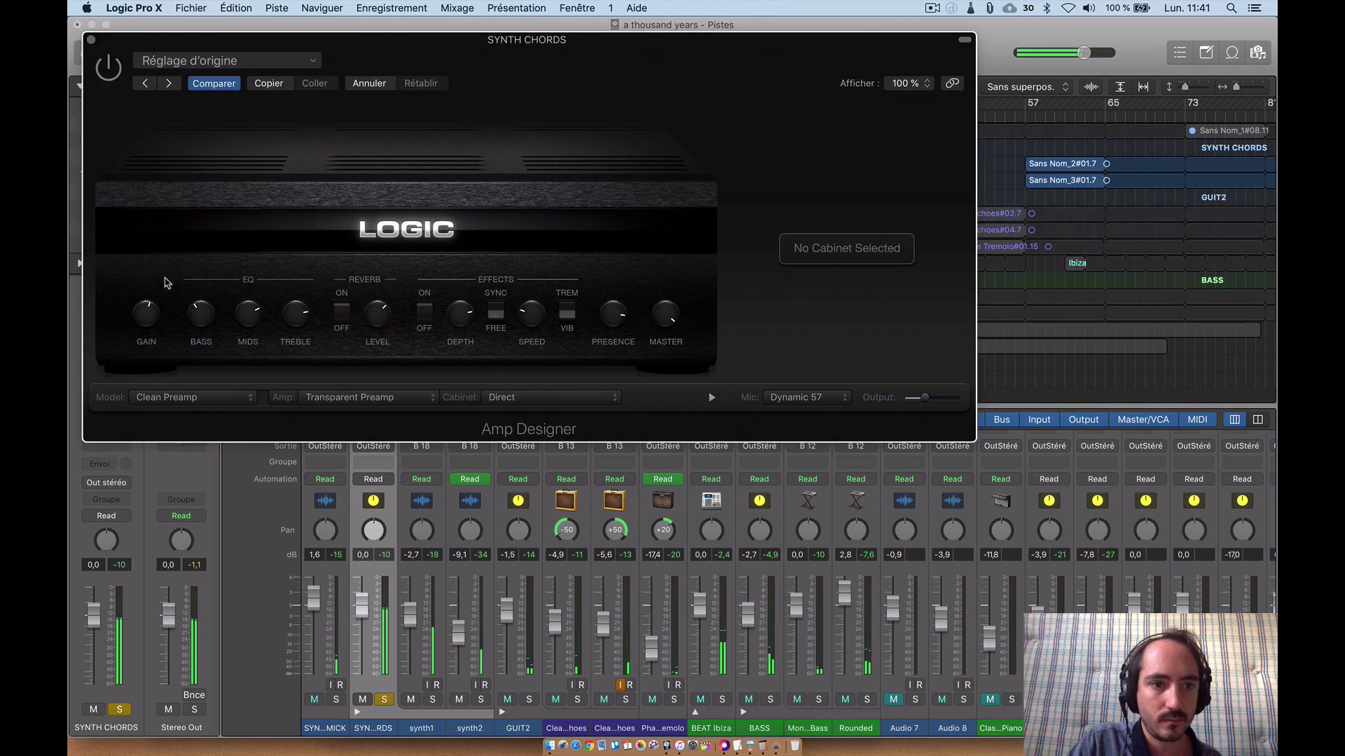
left_click(109, 70)
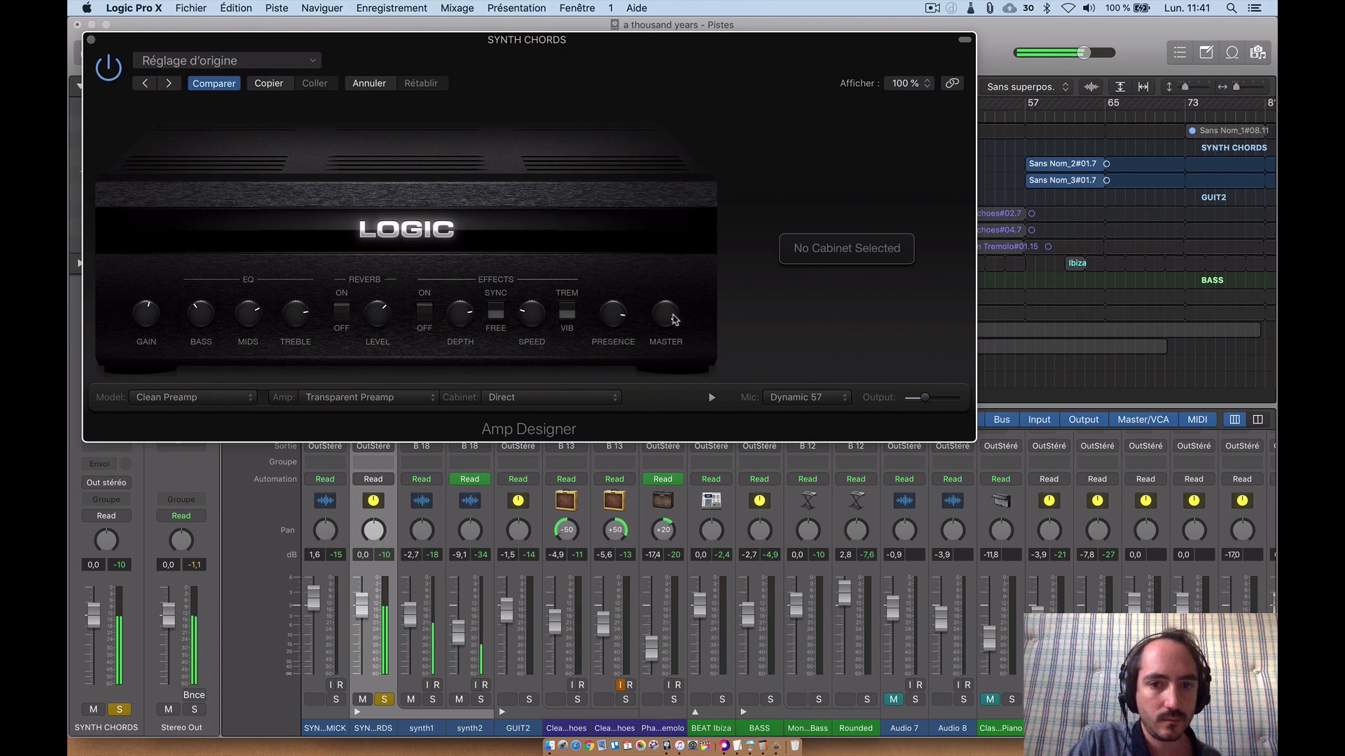
left_click(108, 68)
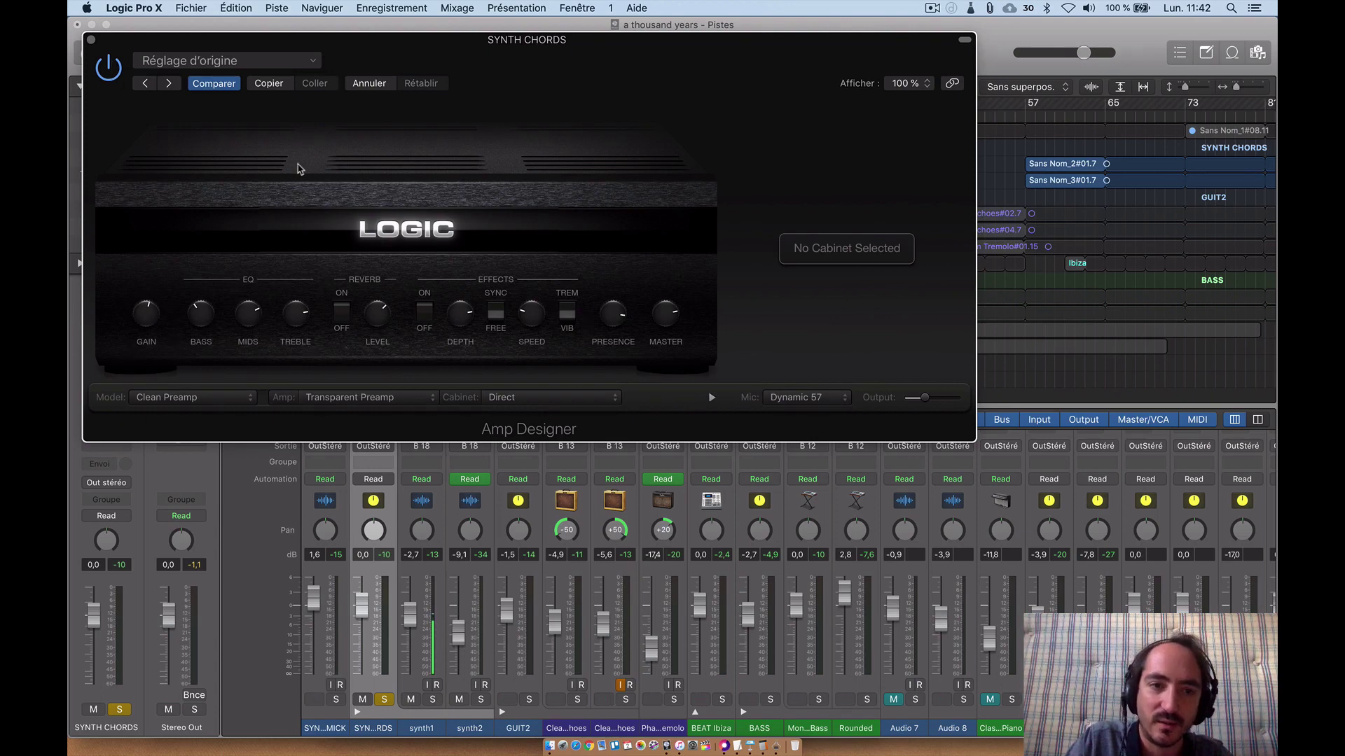
Play the soloed SYNTH CHORDS track while sweeping the amp's Bass and Mids controls to their extremes
key("space")
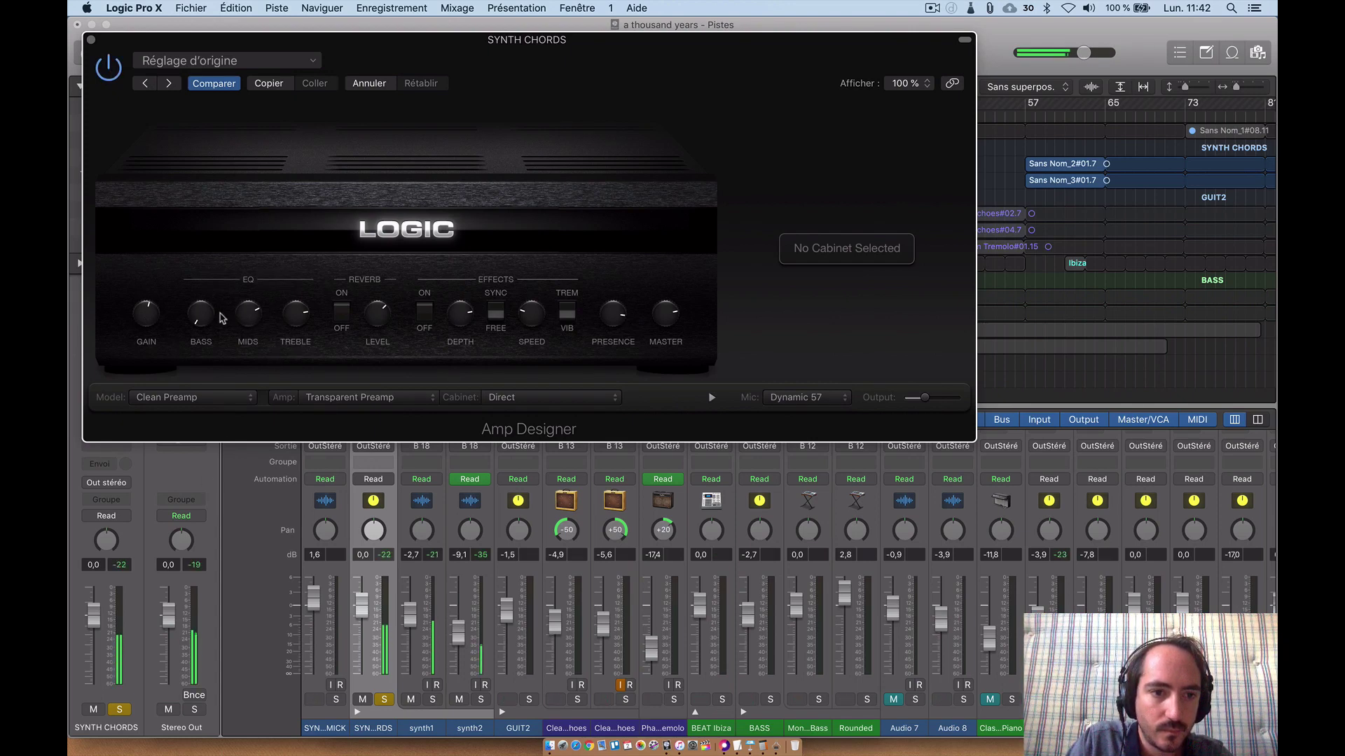
left_click_drag(206, 264, 132, 8)
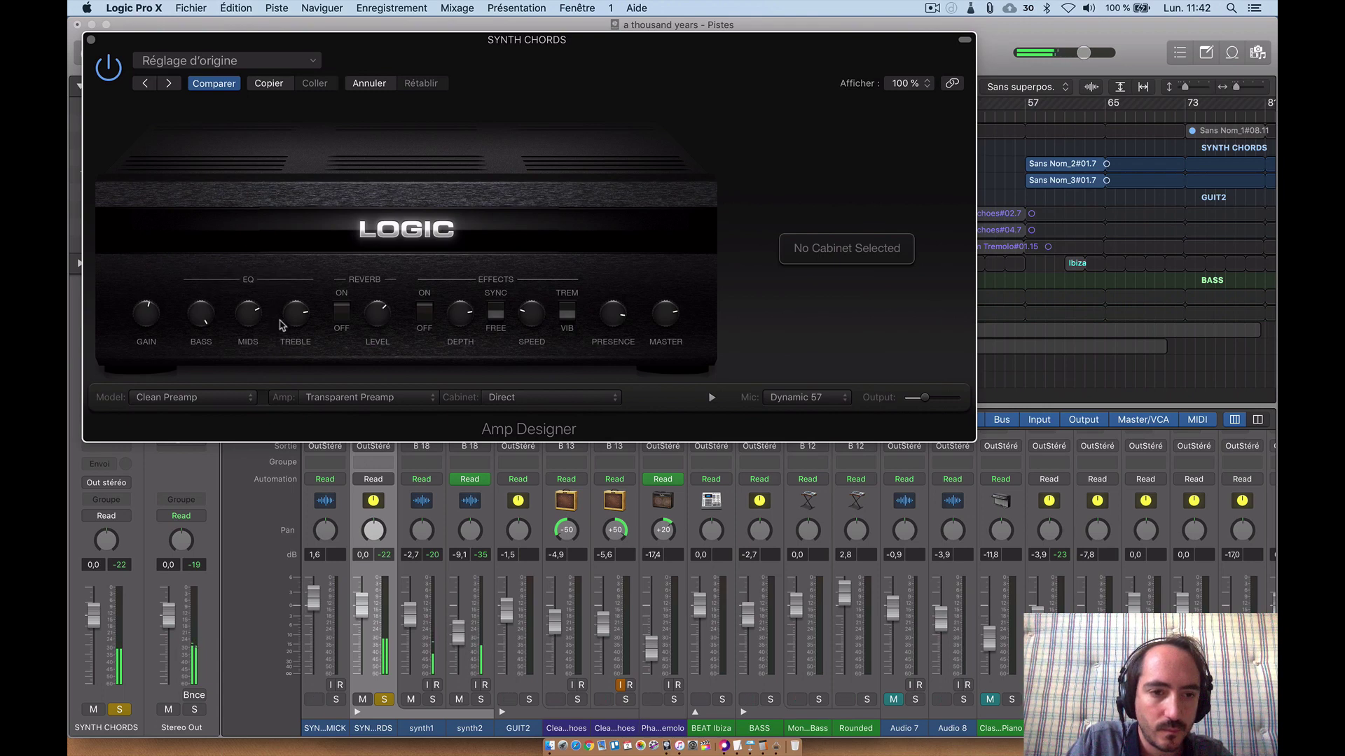
left_click_drag(208, 315, 280, 677)
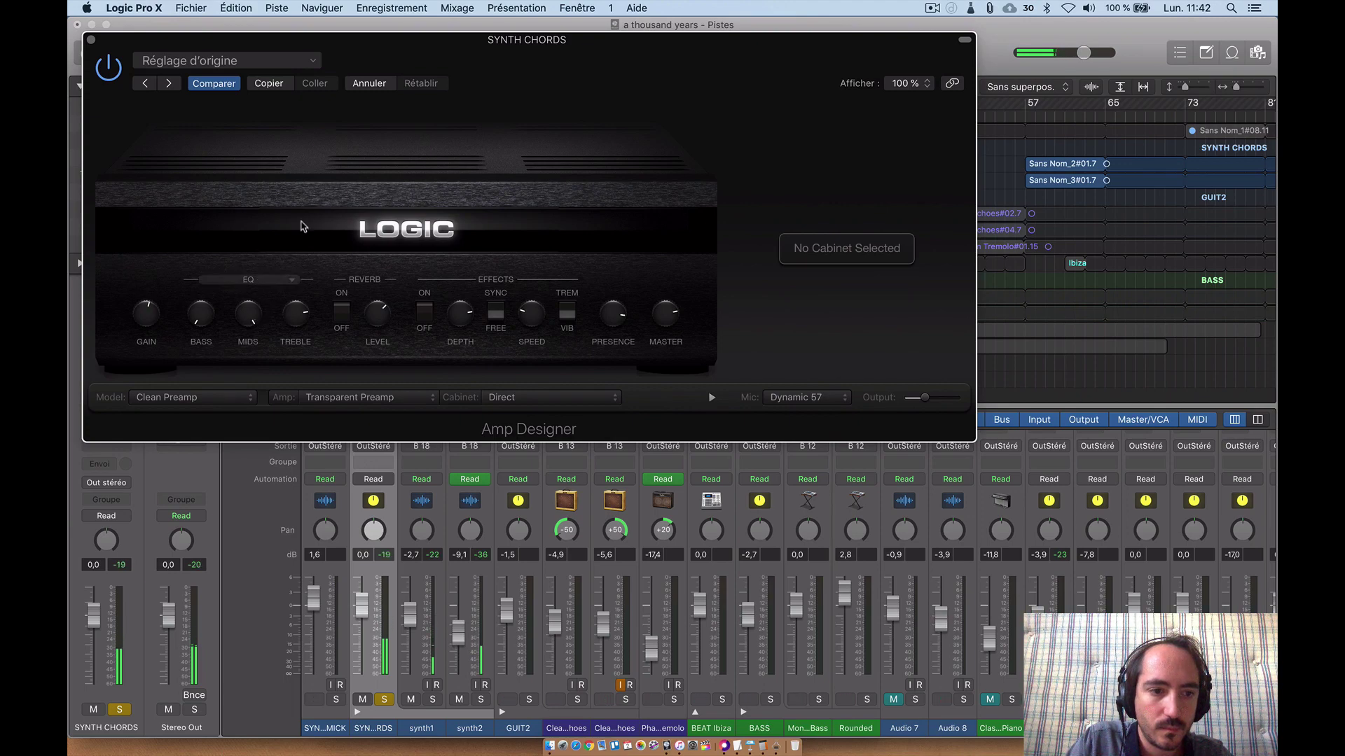
left_click_drag(430, 73, 548, 67)
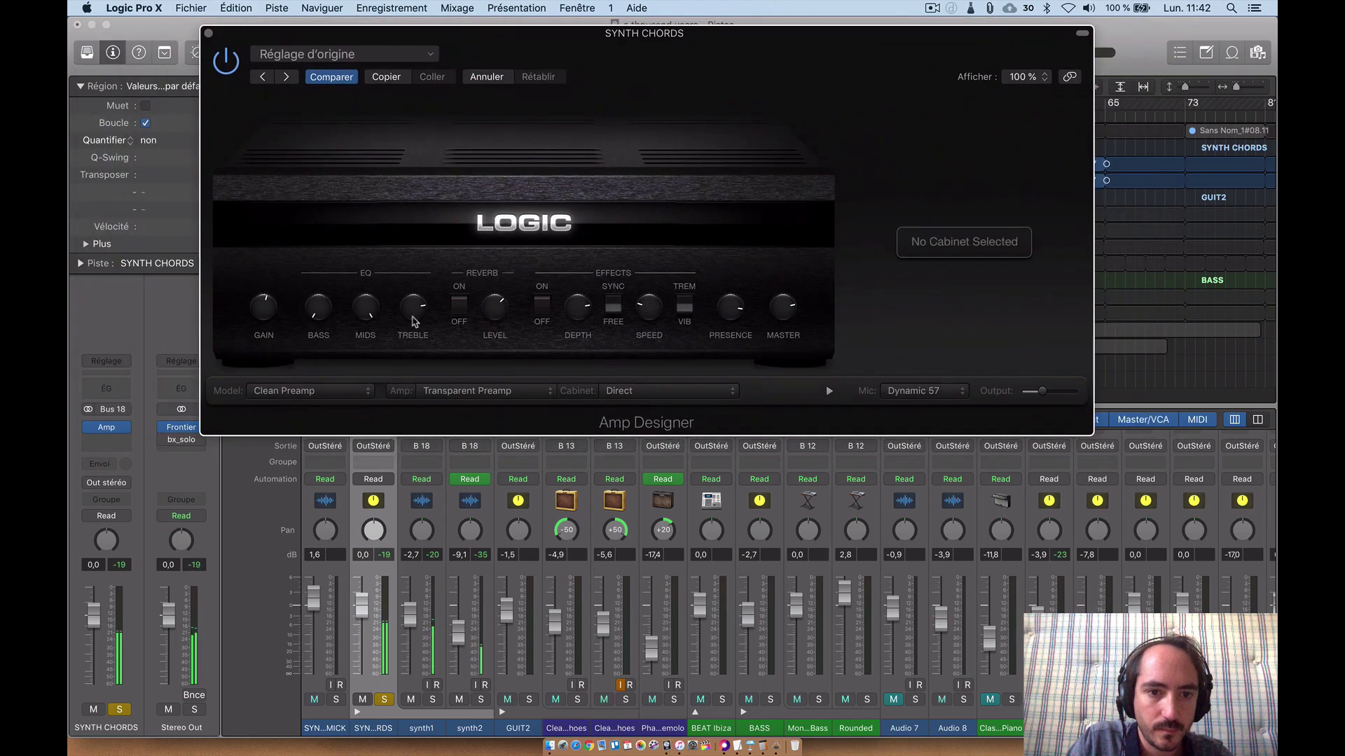
Try the Vintage EQ type on the SYNTH CHORDS amp and compare it with the amp bypassed
left_click(382, 273)
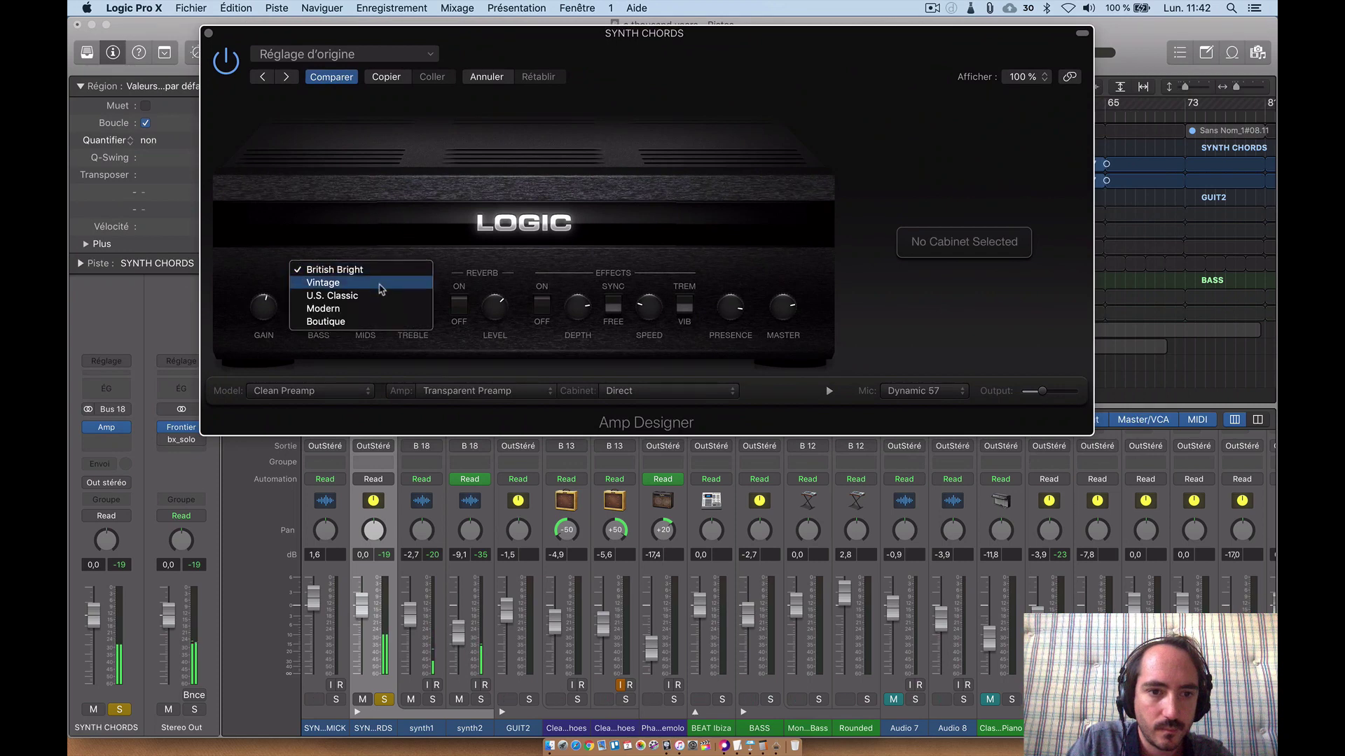
left_click(381, 284)
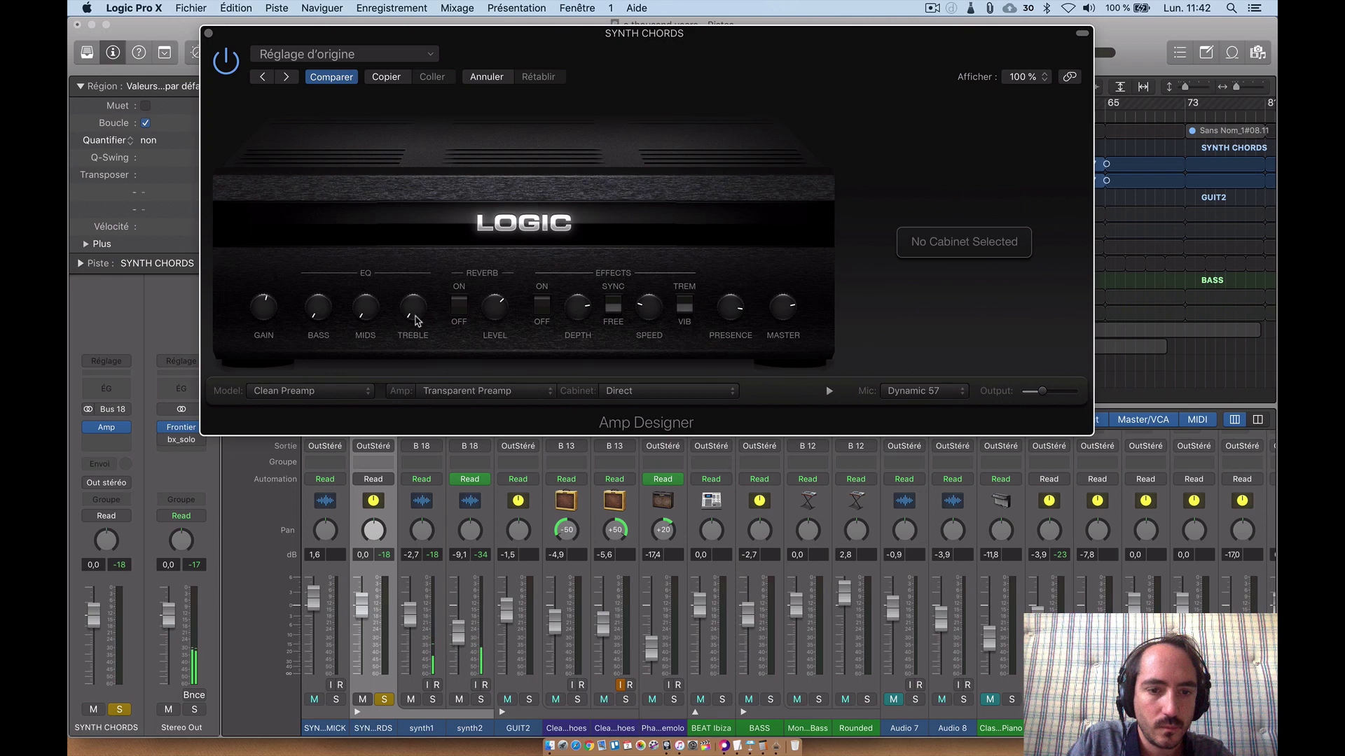
left_click(222, 61)
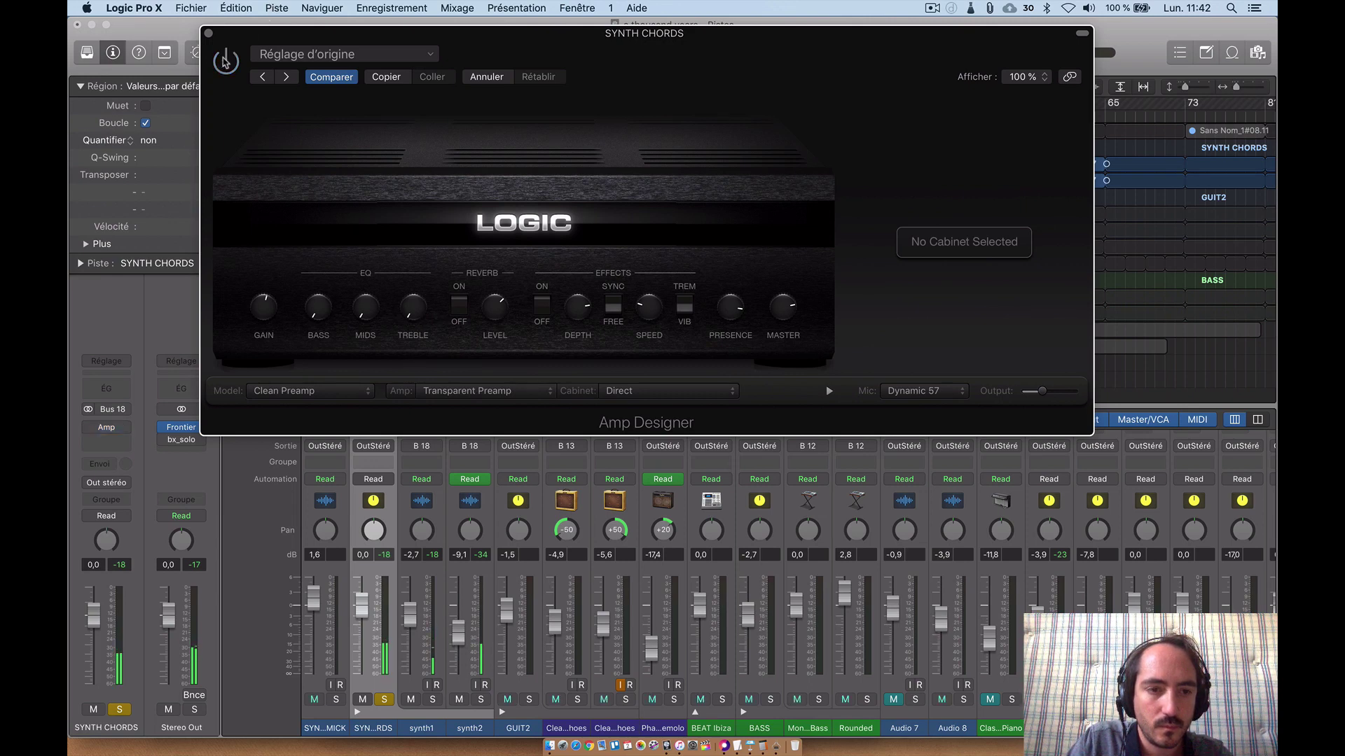
left_click(224, 61)
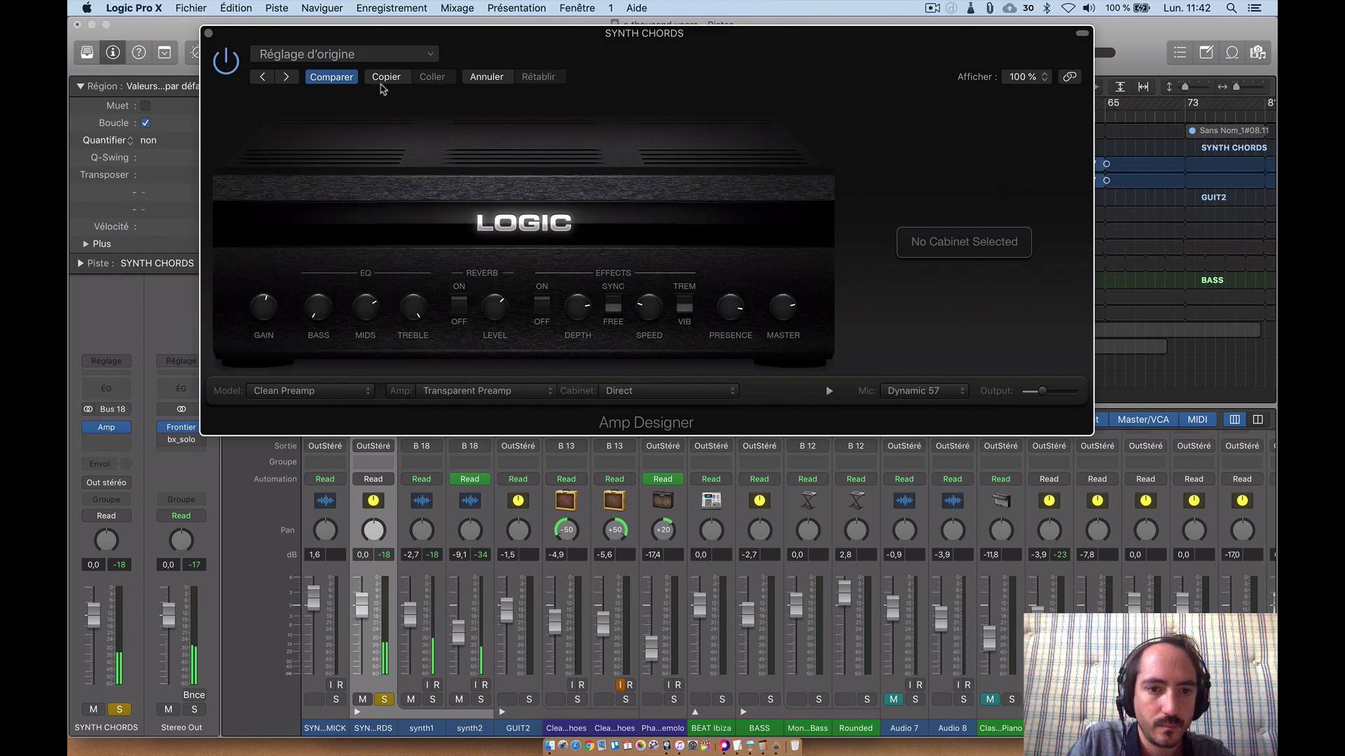
Return the SYNTH CHORDS amp to the British Bright EQ type and readjust its Bass and Treble
left_click(419, 273)
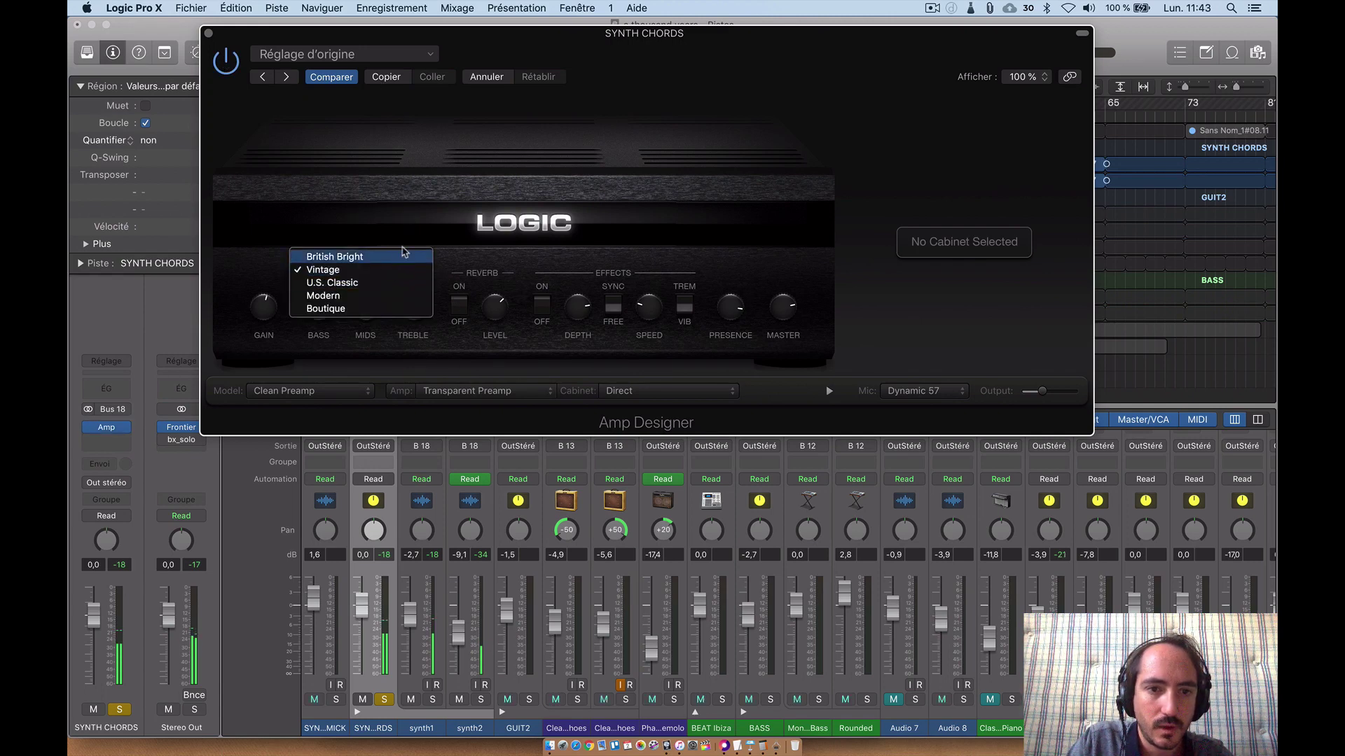
left_click(403, 258)
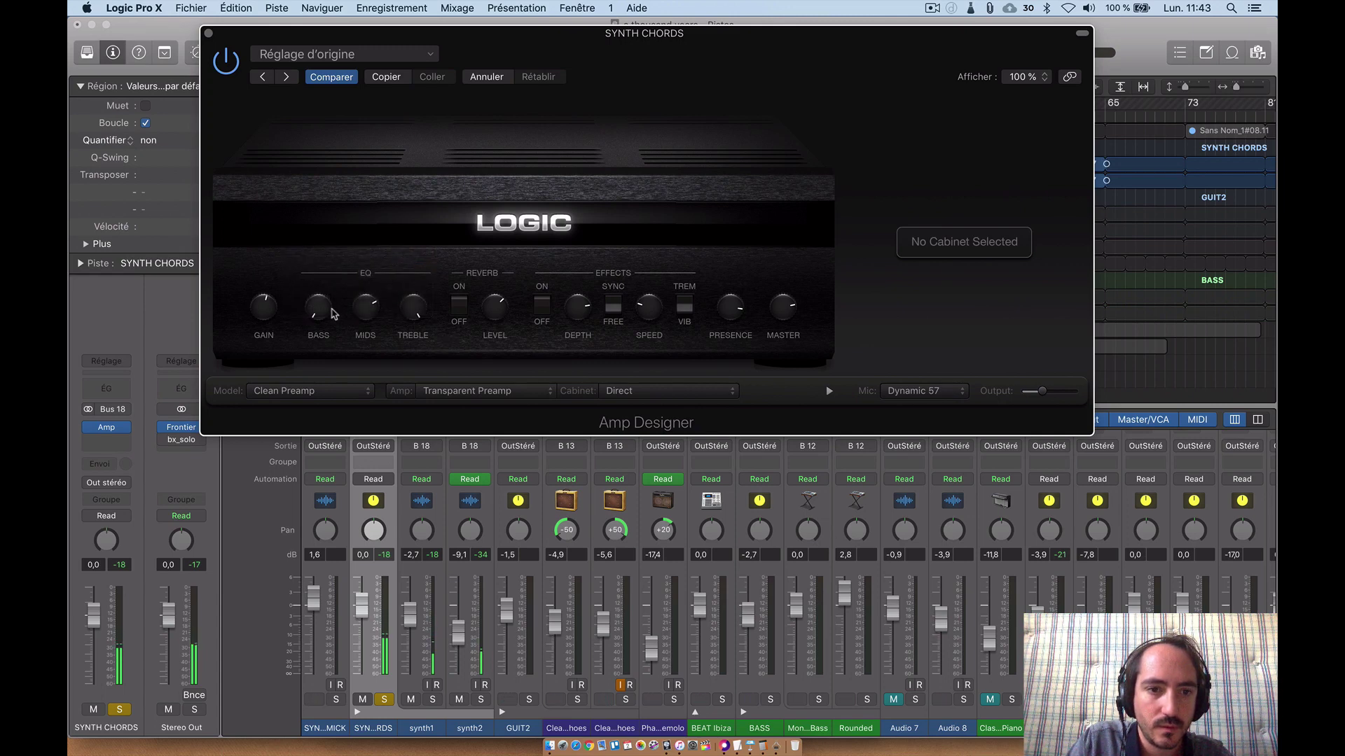
left_click_drag(319, 304, 334, 281)
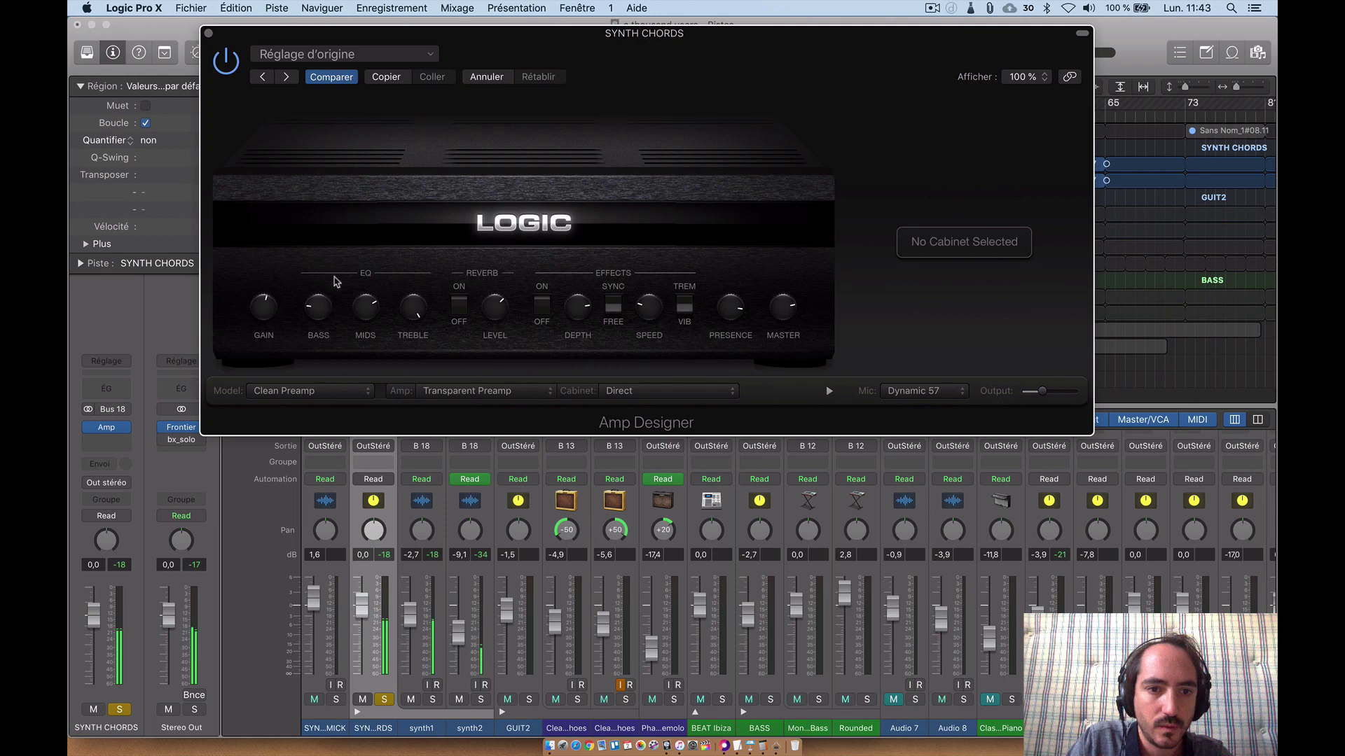
left_click_drag(411, 308, 413, 320)
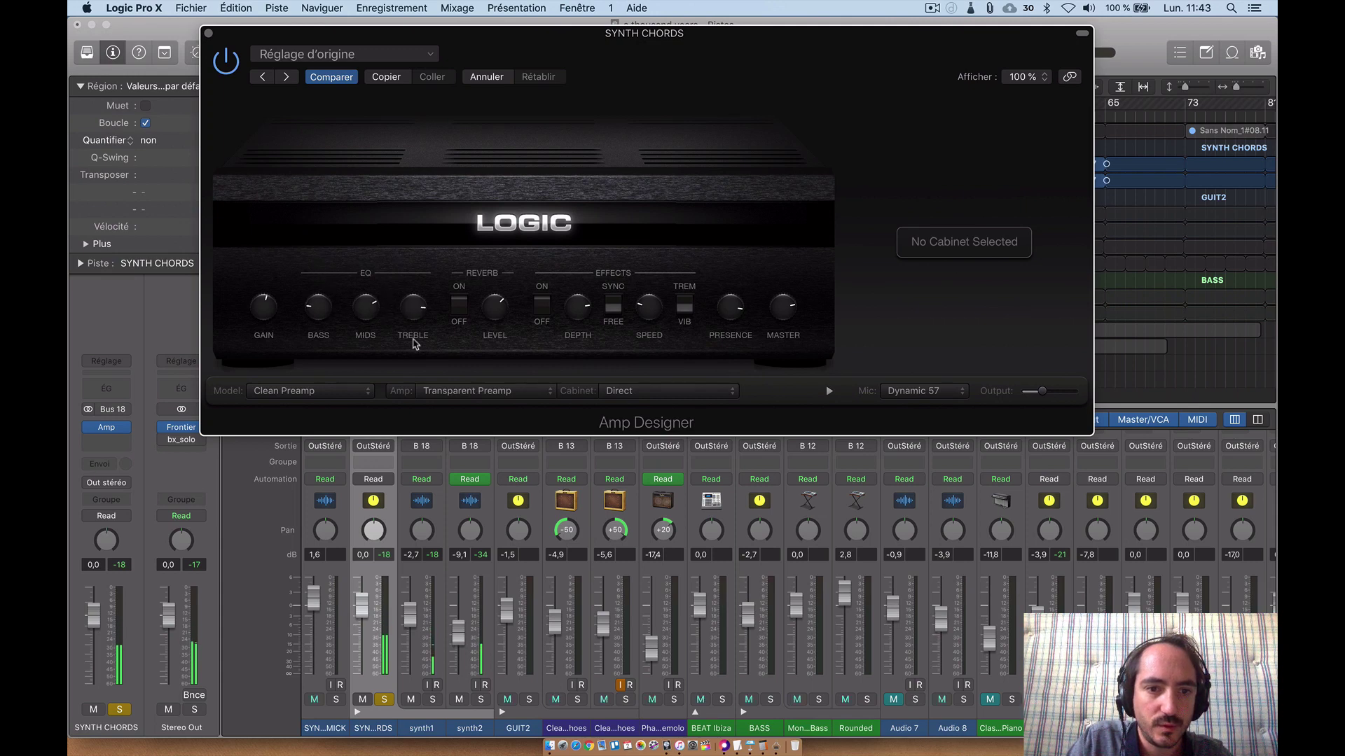
Turn on the SYNTH CHORDS amp's reverb with a slightly lower level, and unsolo the track
left_click(460, 306)
left_click_drag(496, 315, 458, 190)
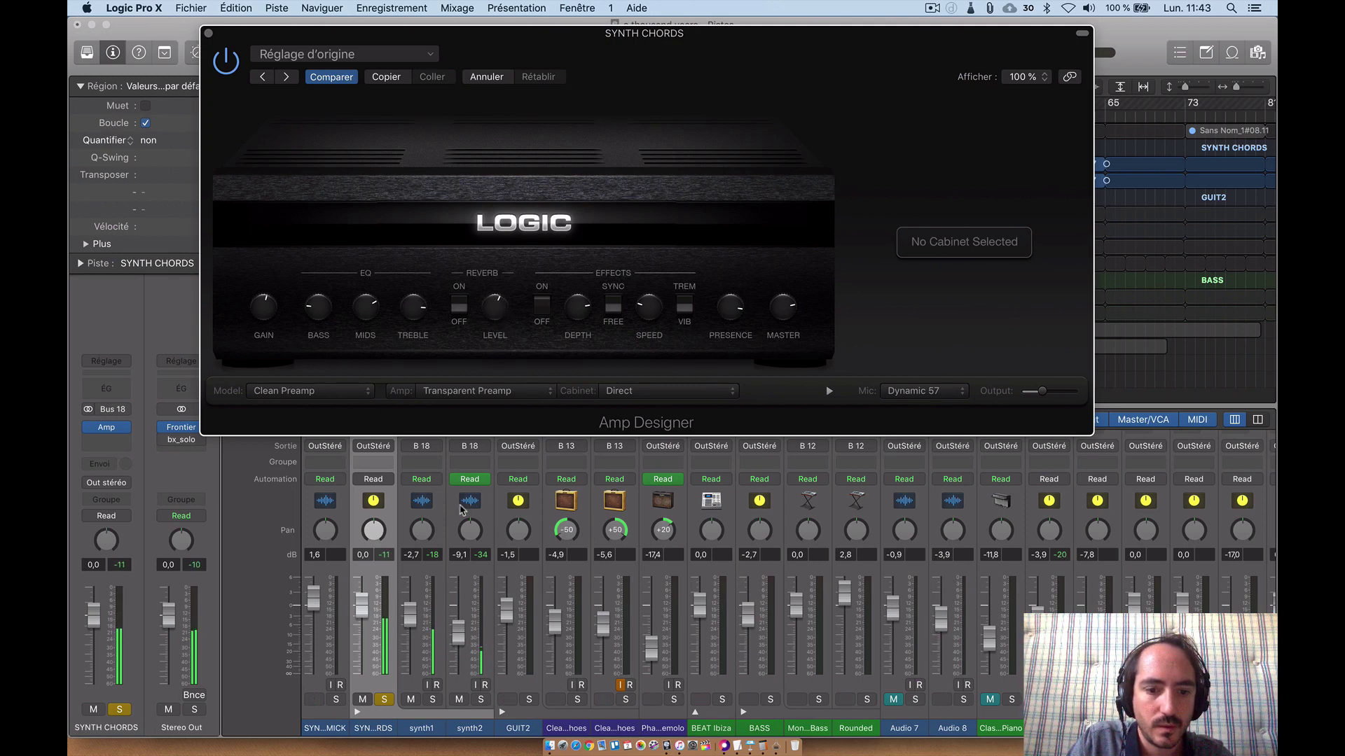
left_click(384, 700)
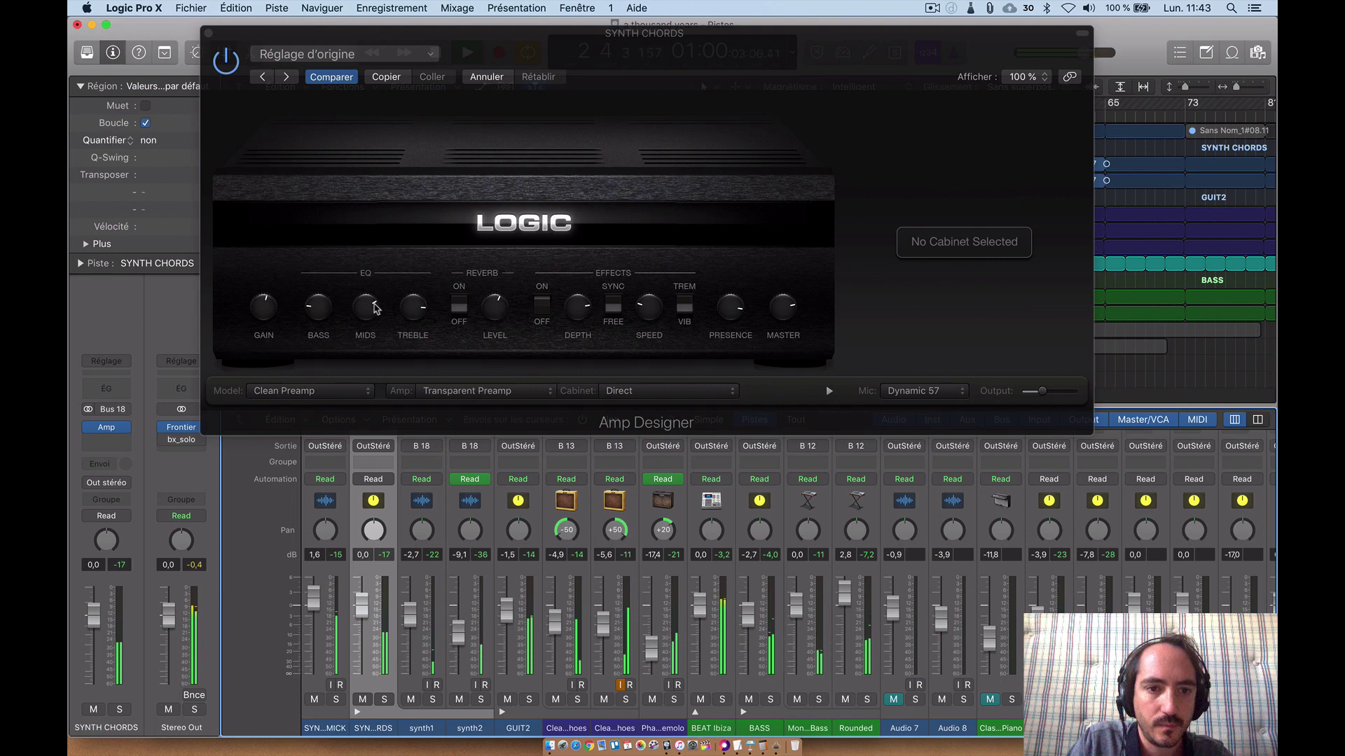
Fine-tune the SYNTH CHORDS amp's Mids and compare the full mix with the amp bypassed and active
left_click(373, 309)
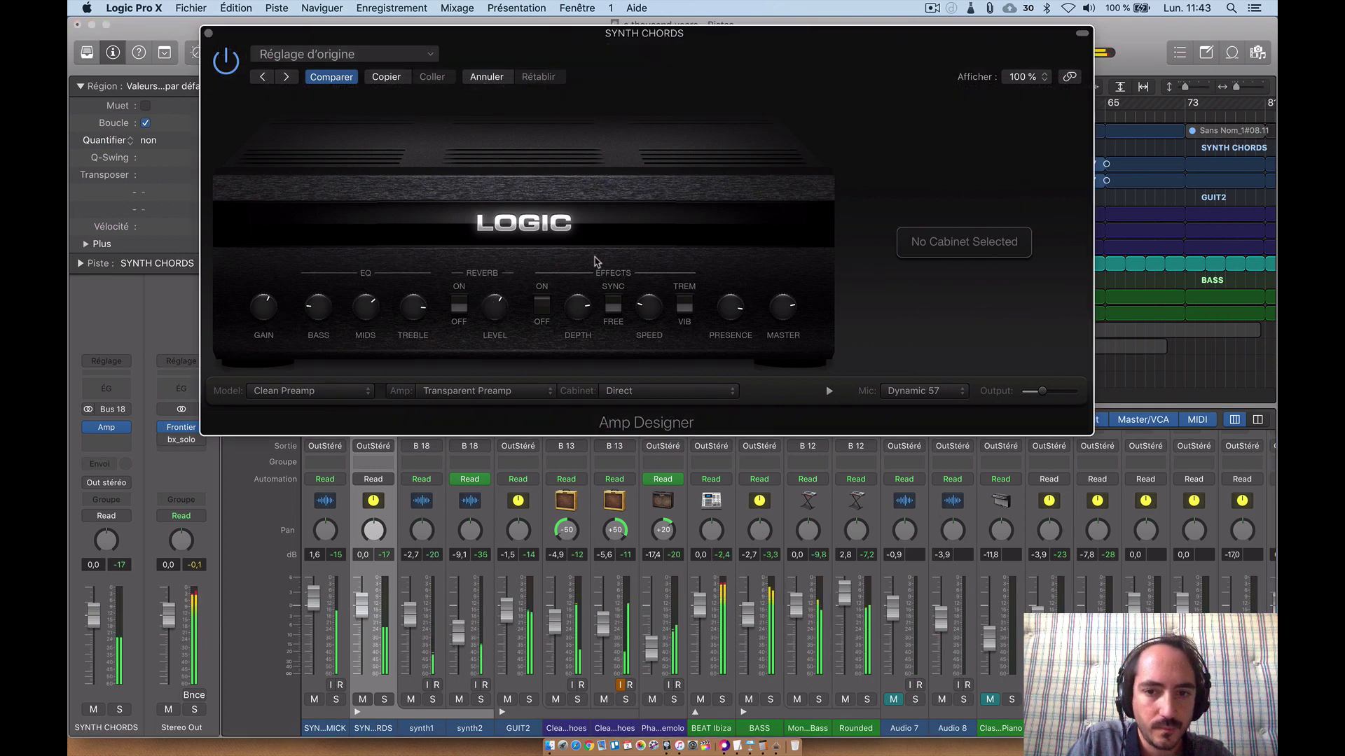
left_click(227, 64)
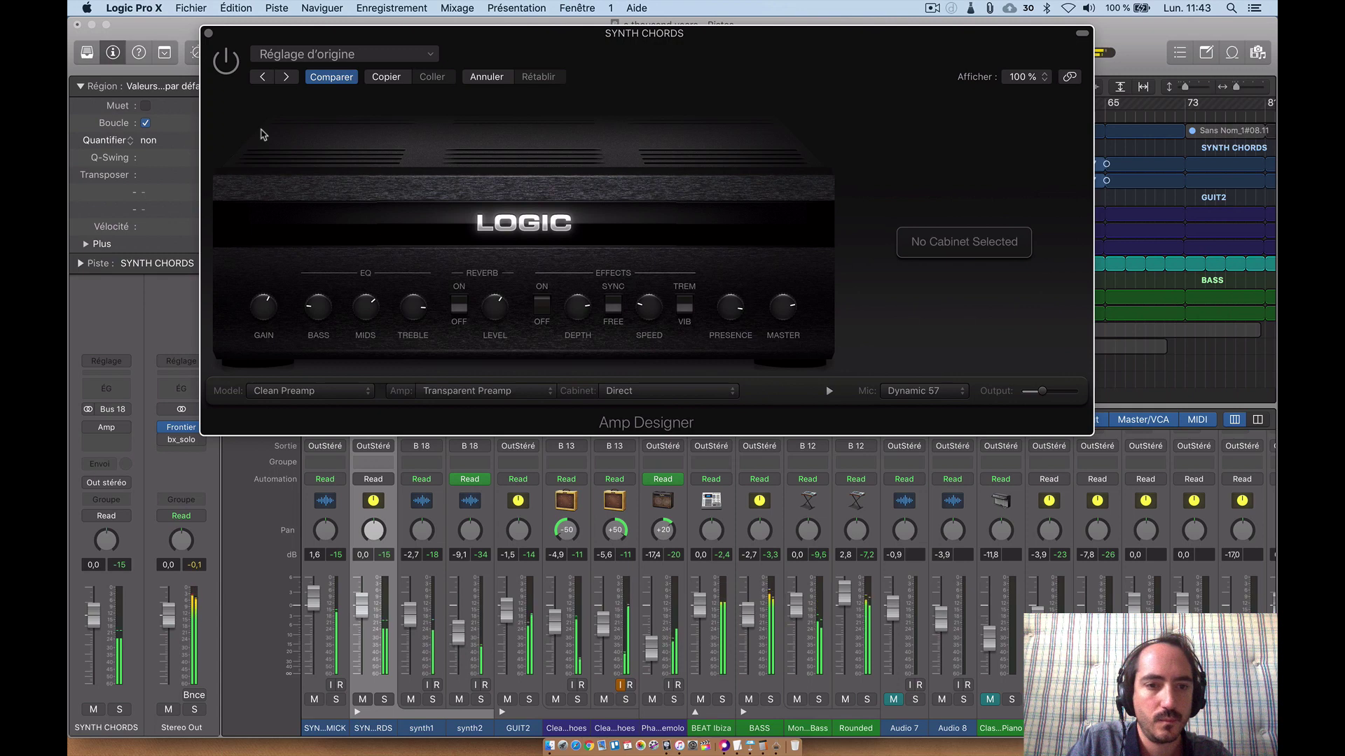
left_click(228, 65)
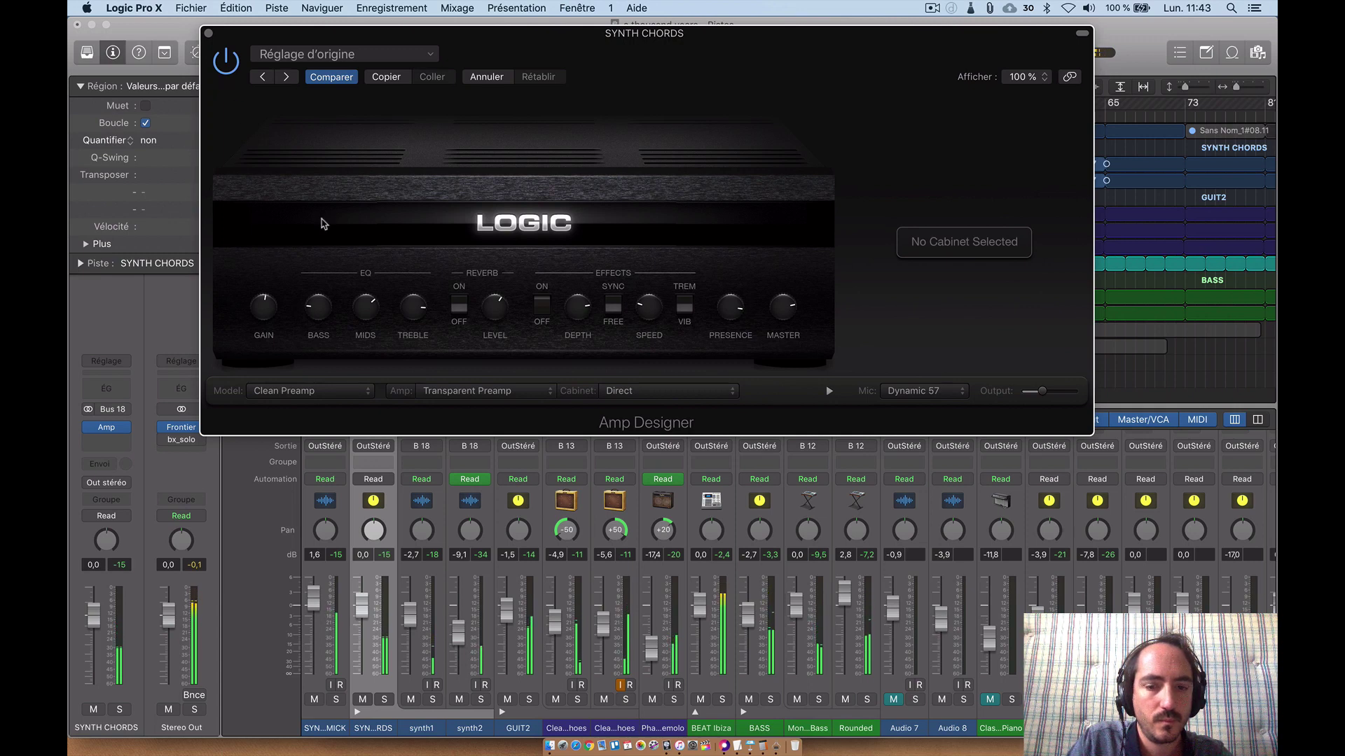
Close the SYNTH CHORDS amp, lower the track's volume to -1.4 dB, and stop playback
left_click(209, 34)
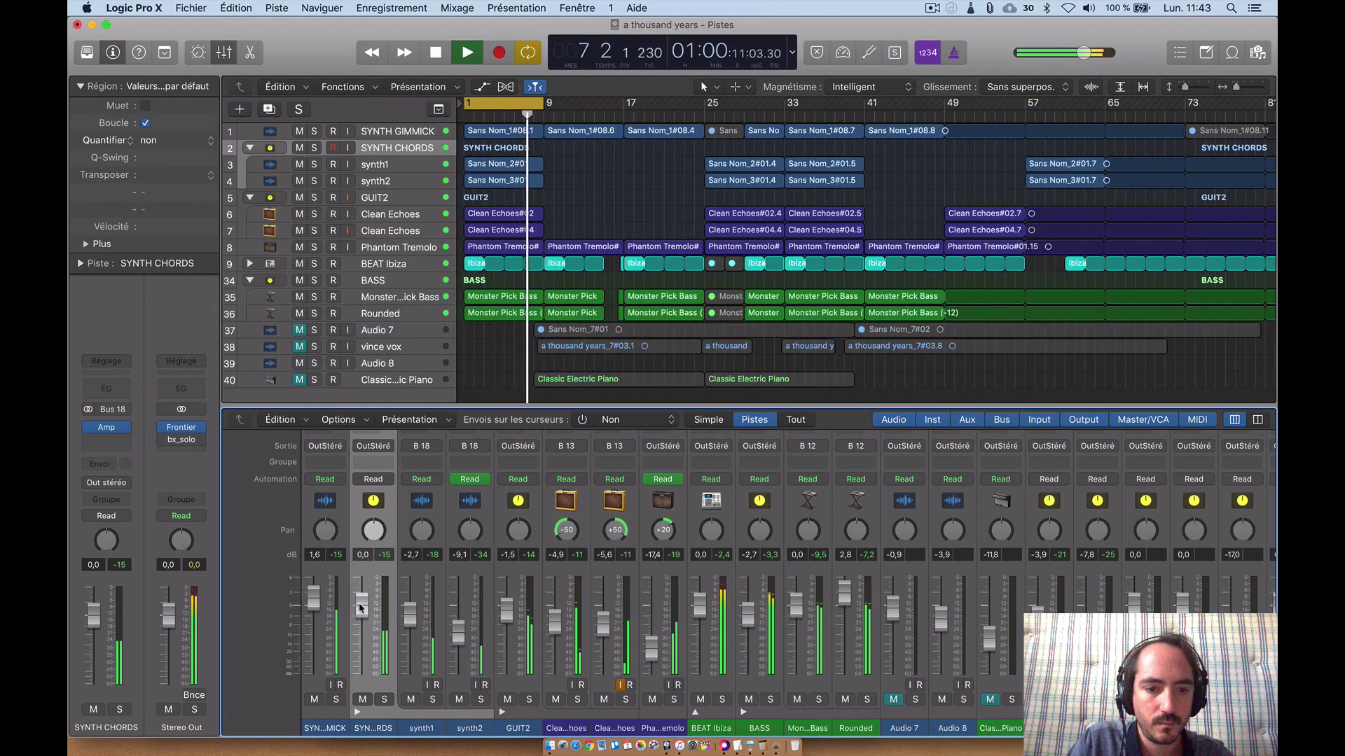
left_click_drag(361, 608, 361, 616)
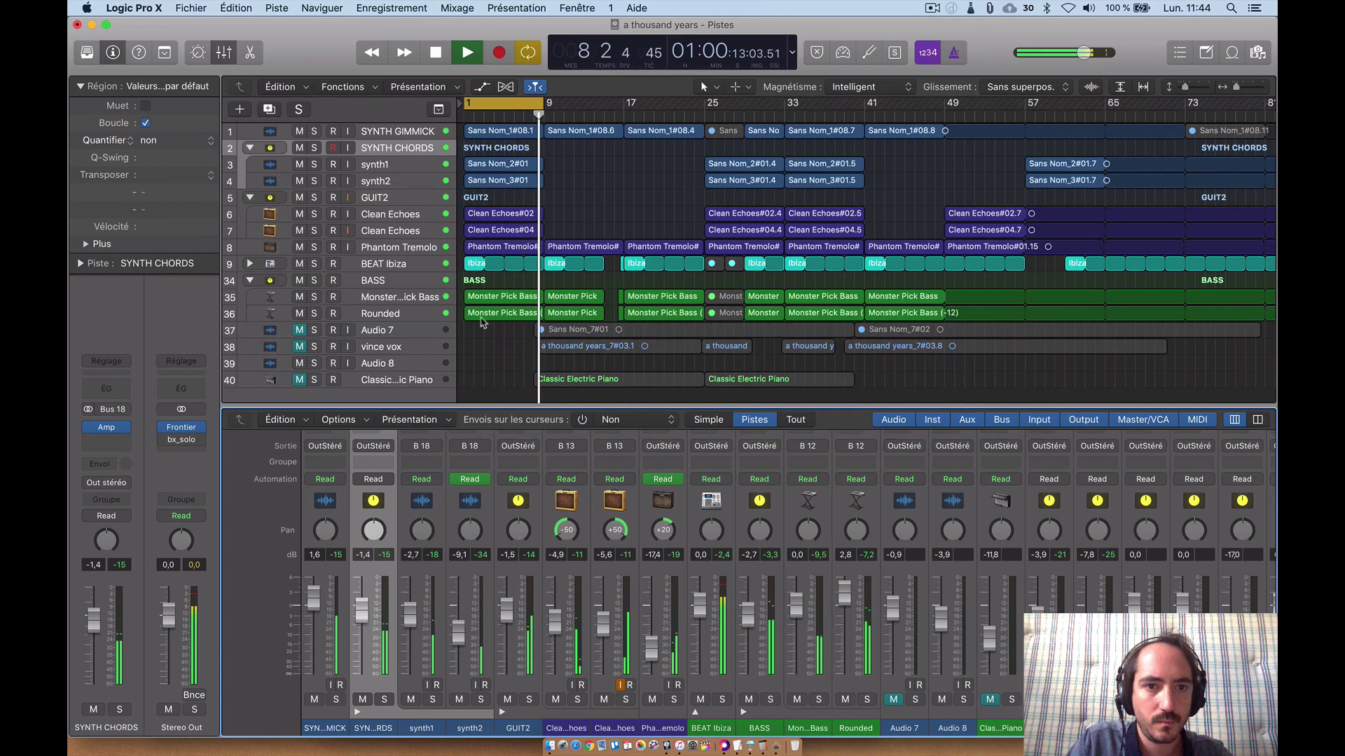
key("space")
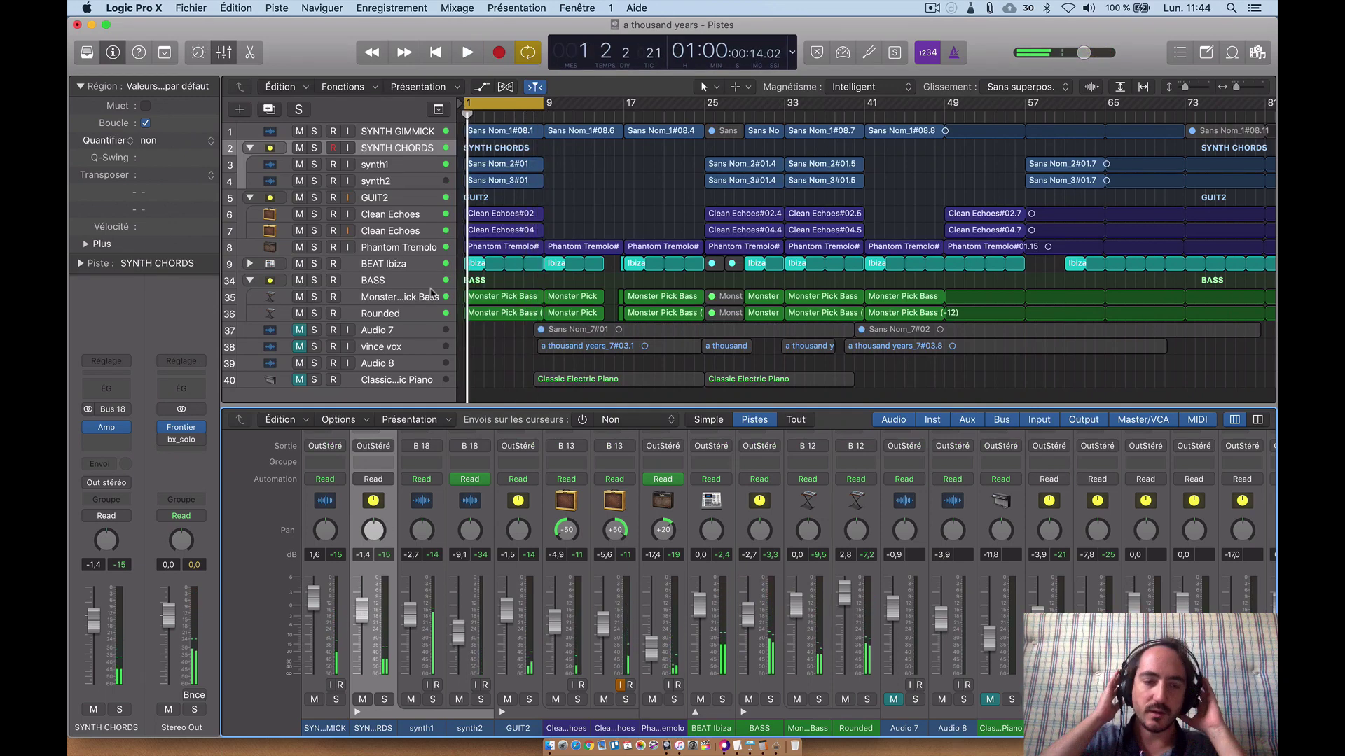
Play the mix with the SYNTH CHORDS, GUIT2, BEAT Ibiza and BASS amps bypassed, re-enable them to compare, and stop playback
scroll(583, 558, "up", 10)
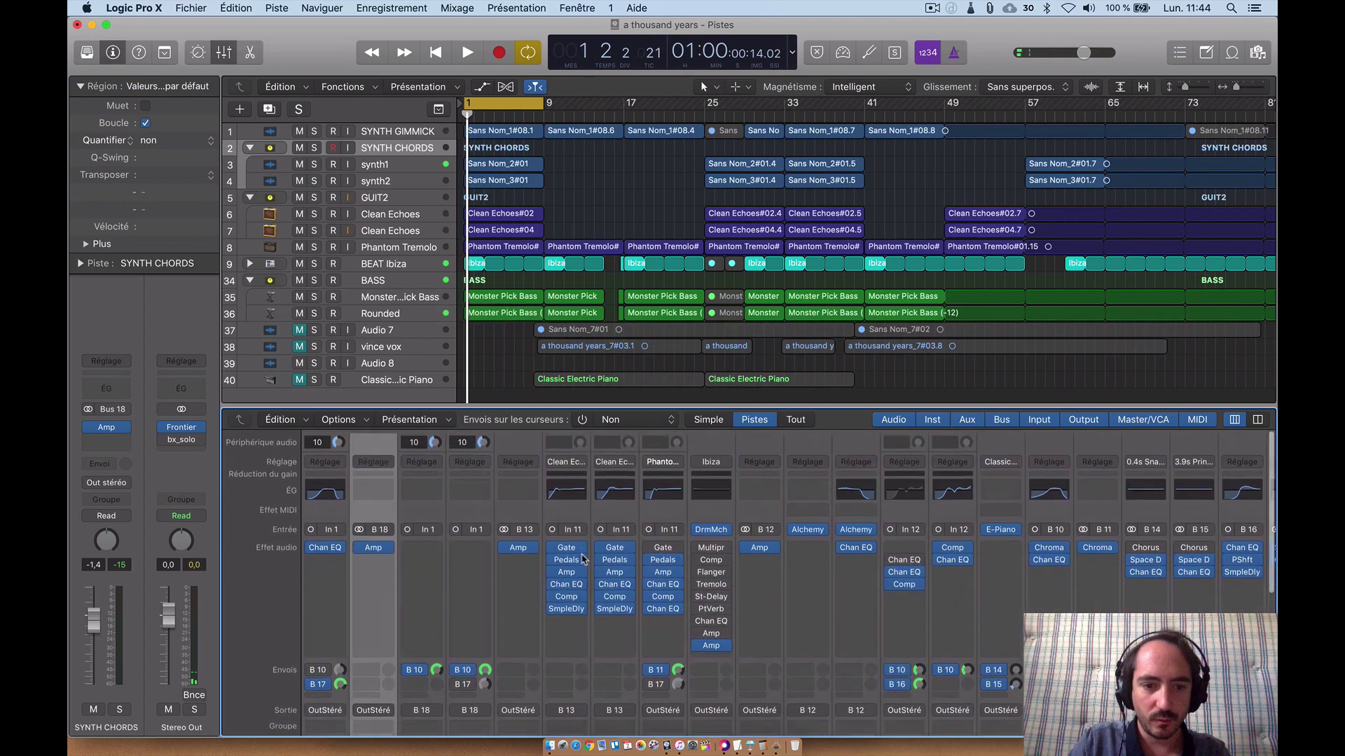
scroll(481, 554, "down", 2)
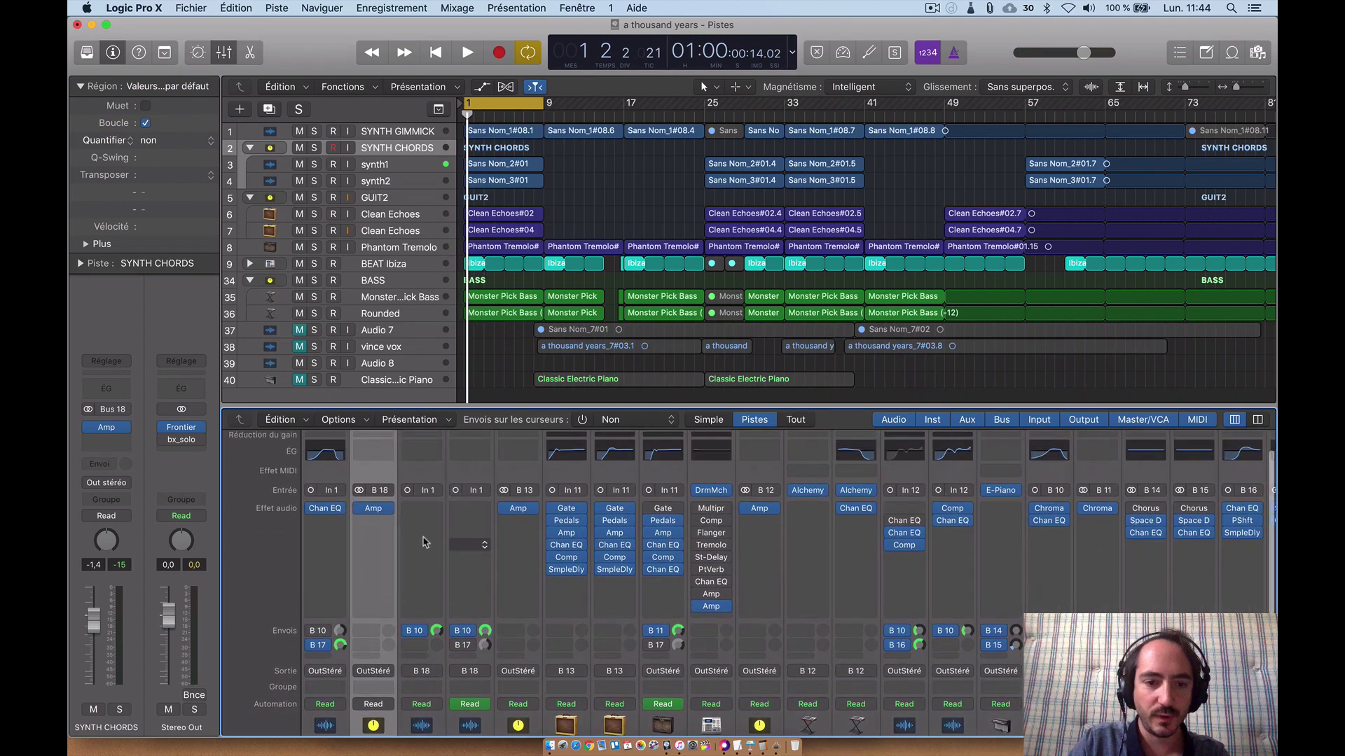
left_click(360, 509)
left_click(504, 510)
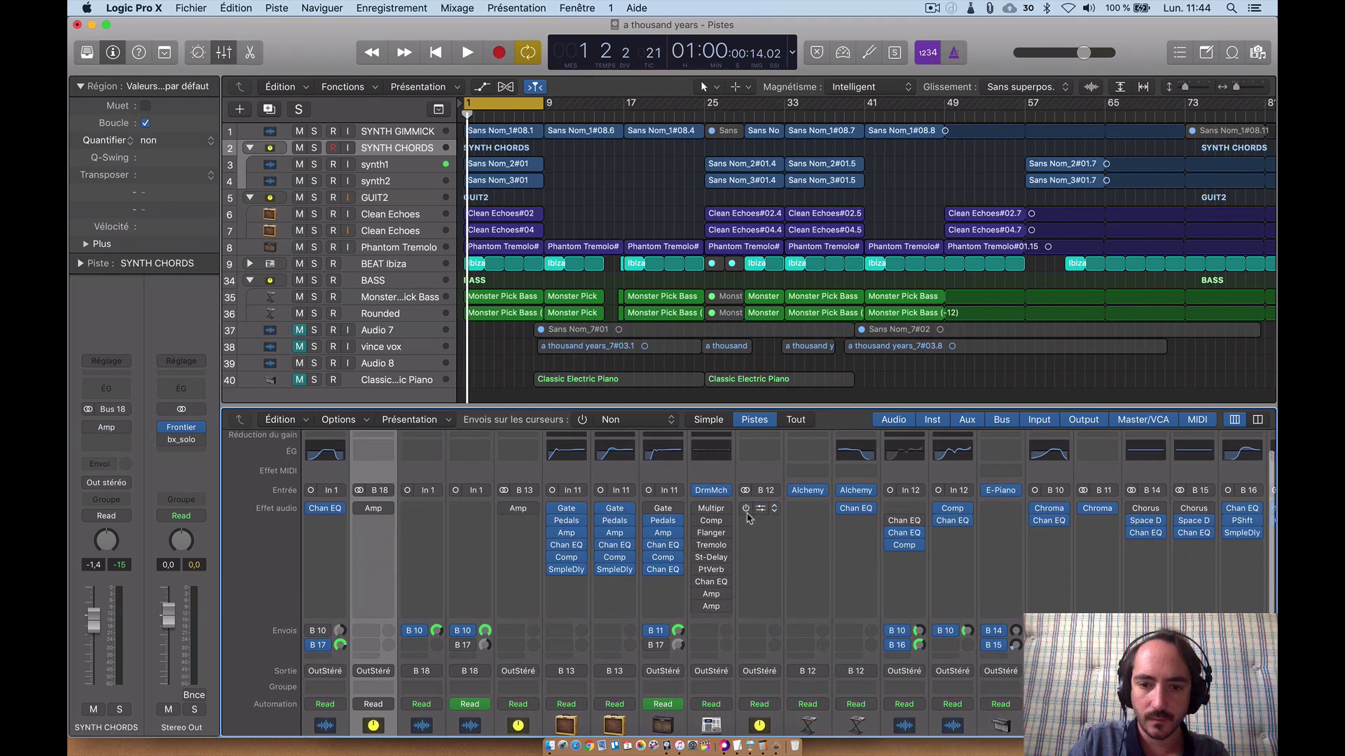
scroll(749, 518, "down", 6)
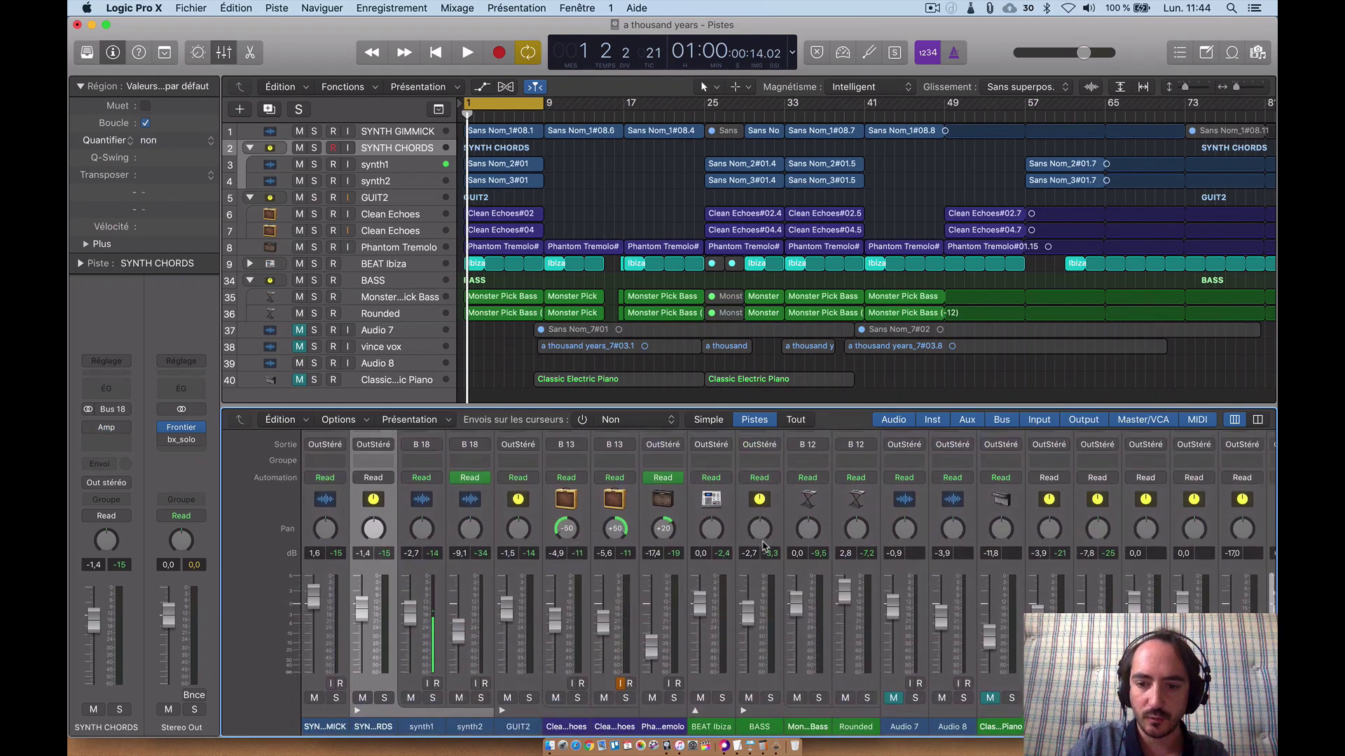
key("space")
scroll(763, 547, "up", 8)
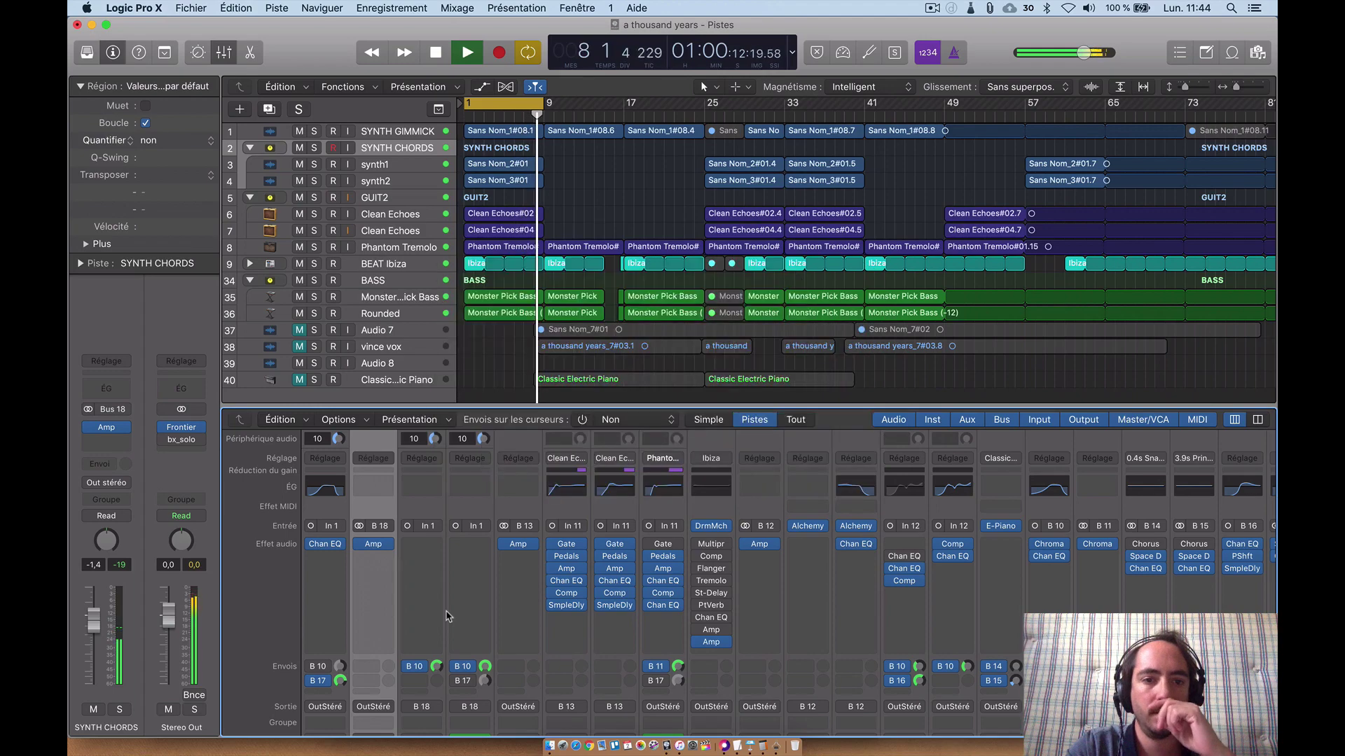
scroll(495, 570, "down", 5)
key("space")
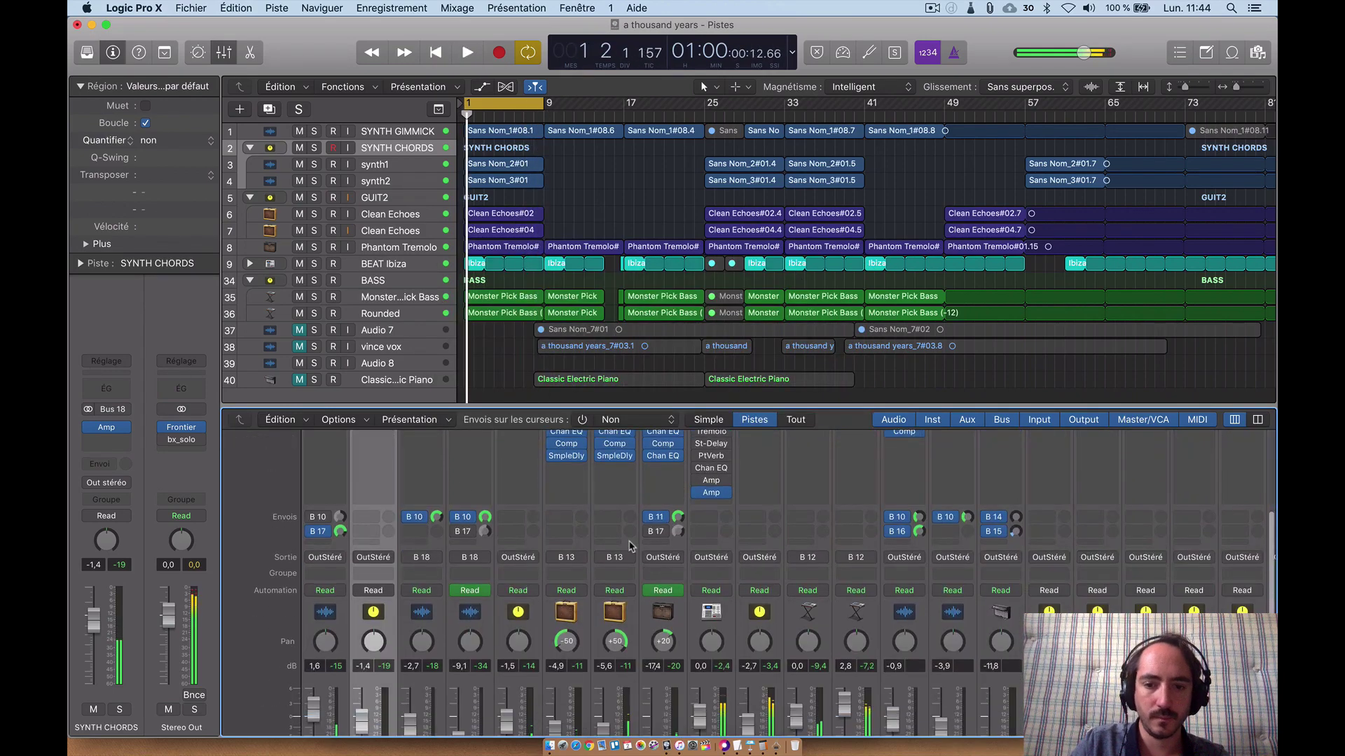
Open the BEAT Ibiza track's active Amp Designer to review its settings, and close it
scroll(628, 546, "down", 3)
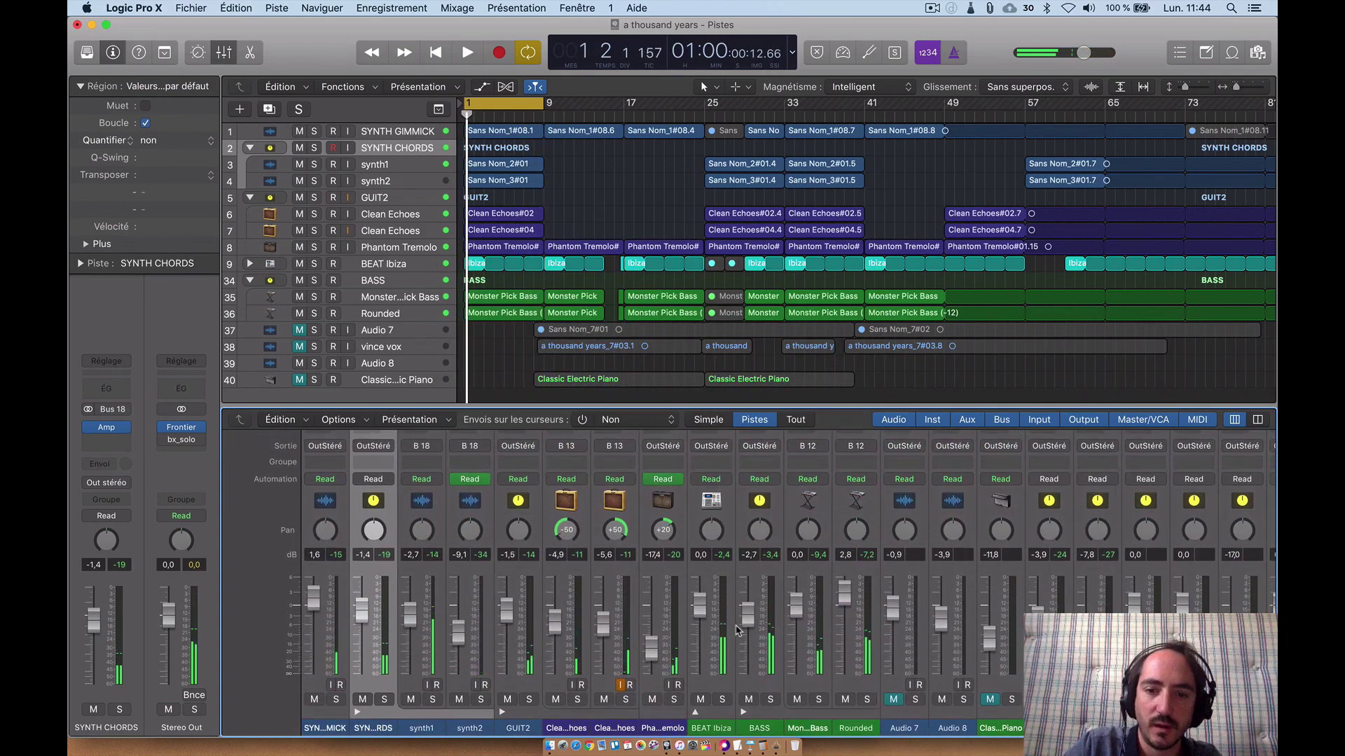
scroll(728, 588, "up", 3)
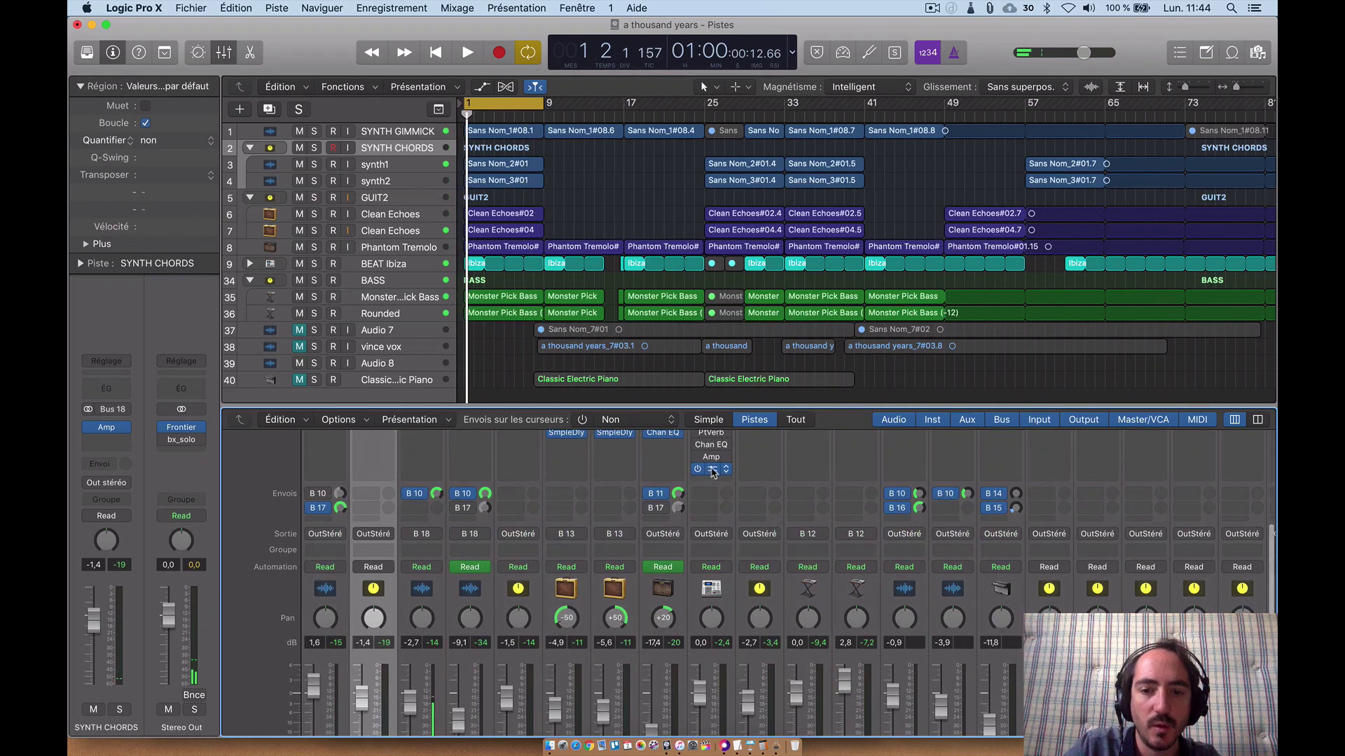
left_click(712, 471)
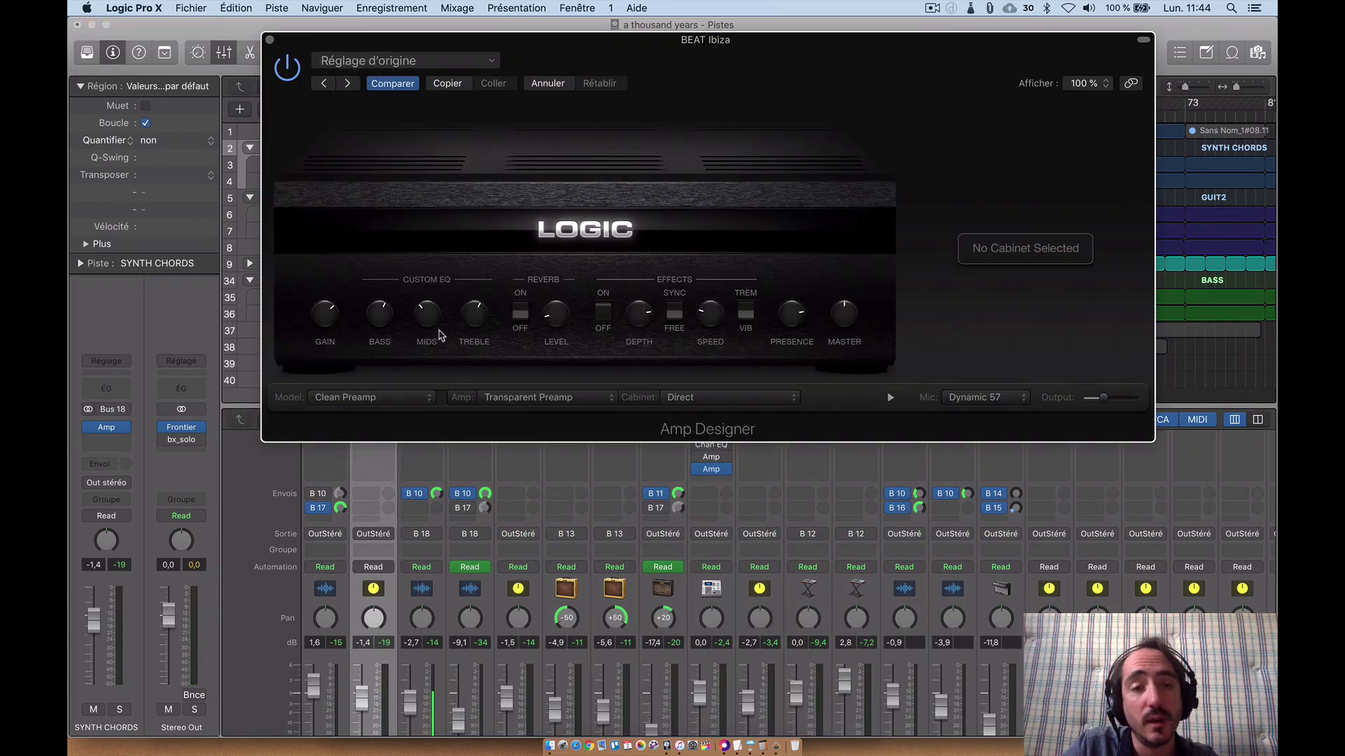
left_click(271, 41)
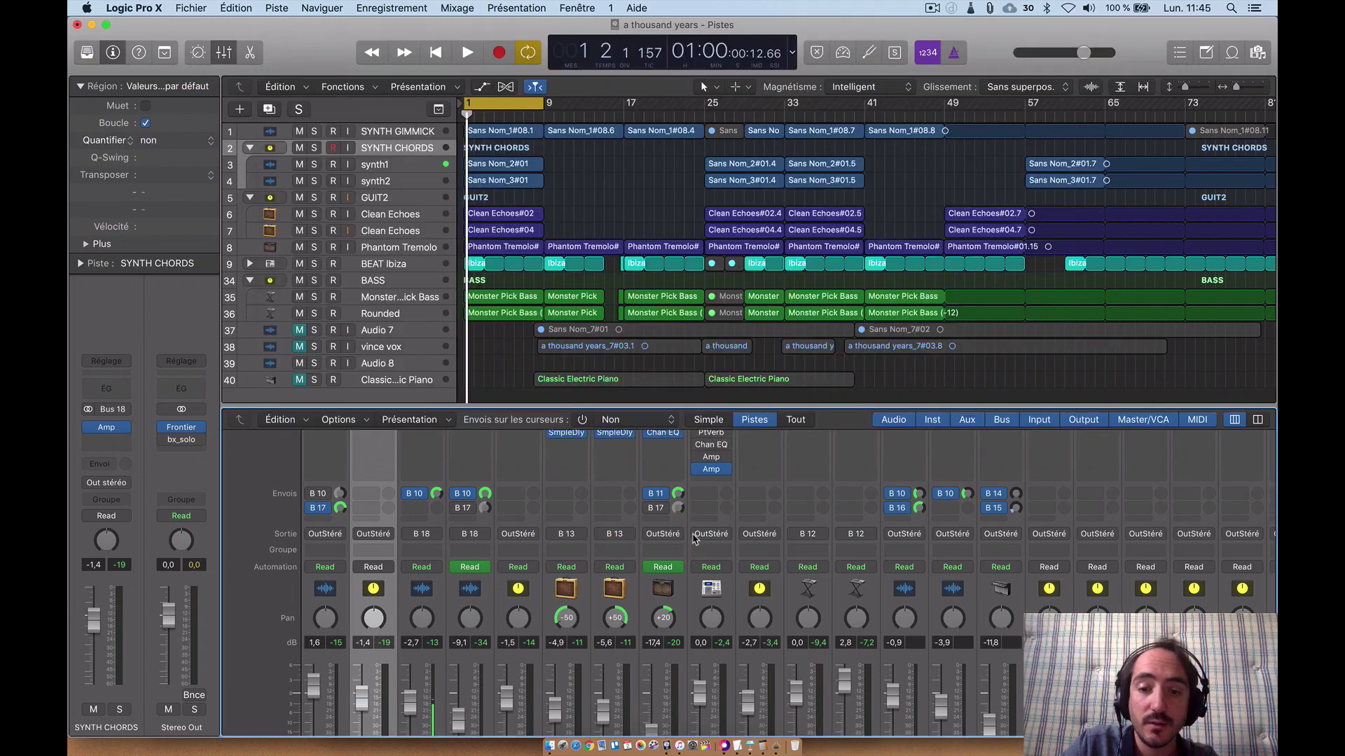
Insert a stereo Pedalboard after the active amp on the BEAT Ibiza track and add the Squash Compressor pedal to it
scroll(709, 531, "up", 2)
left_click(711, 522)
left_click(711, 523)
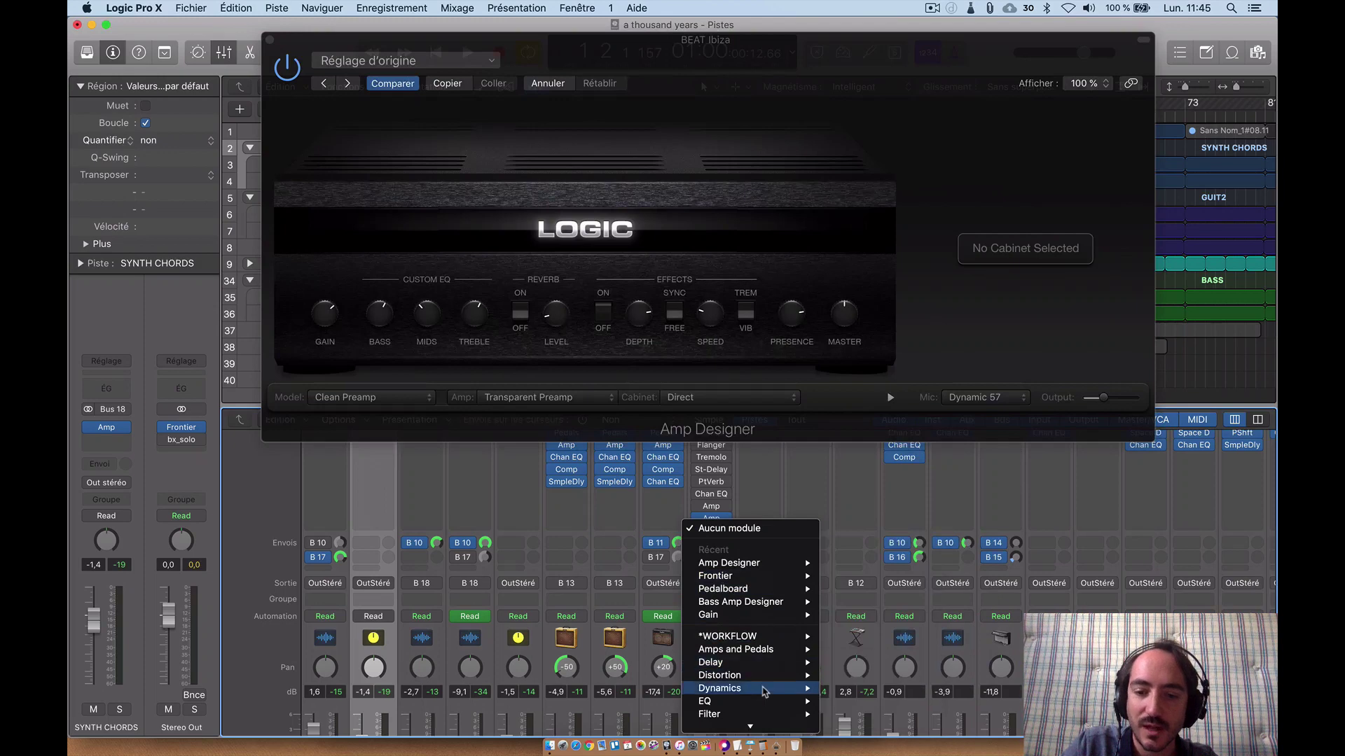
mouse_move(763, 690)
mouse_move(869, 641)
mouse_move(754, 655)
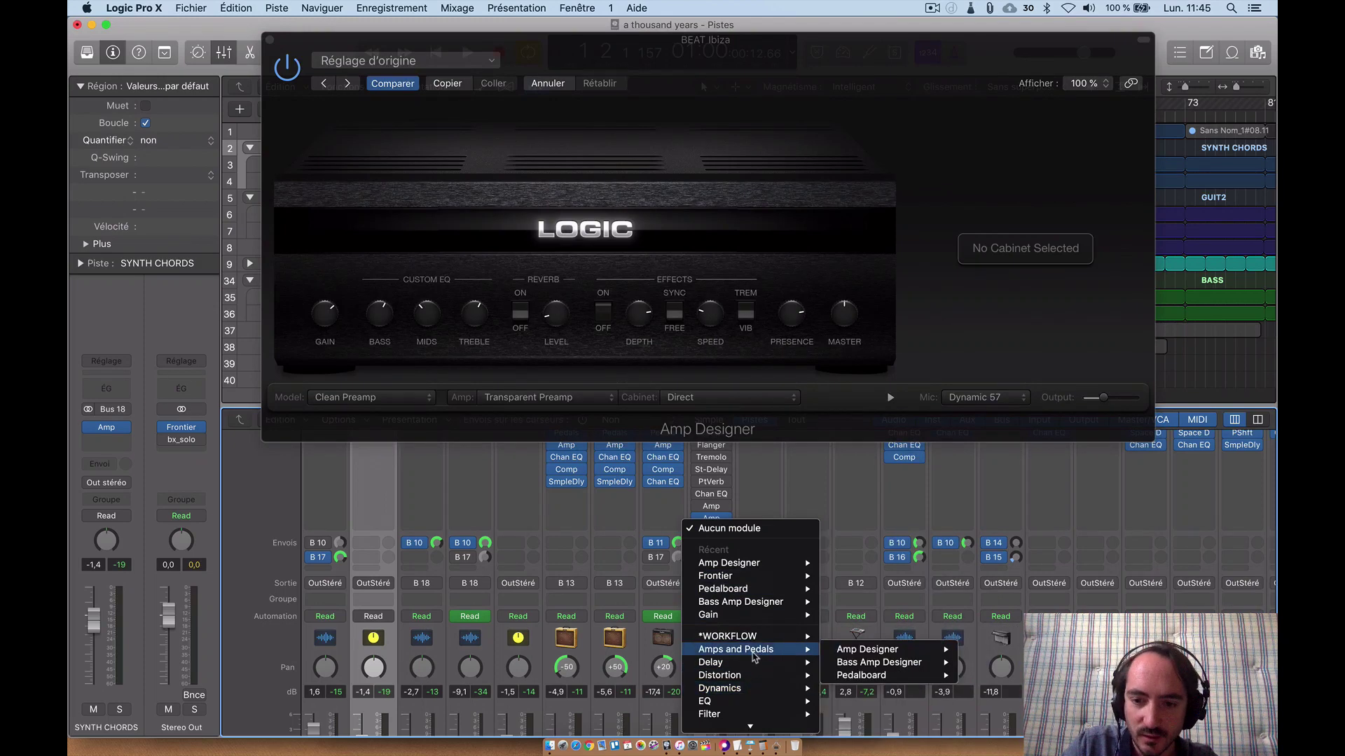
mouse_move(861, 677)
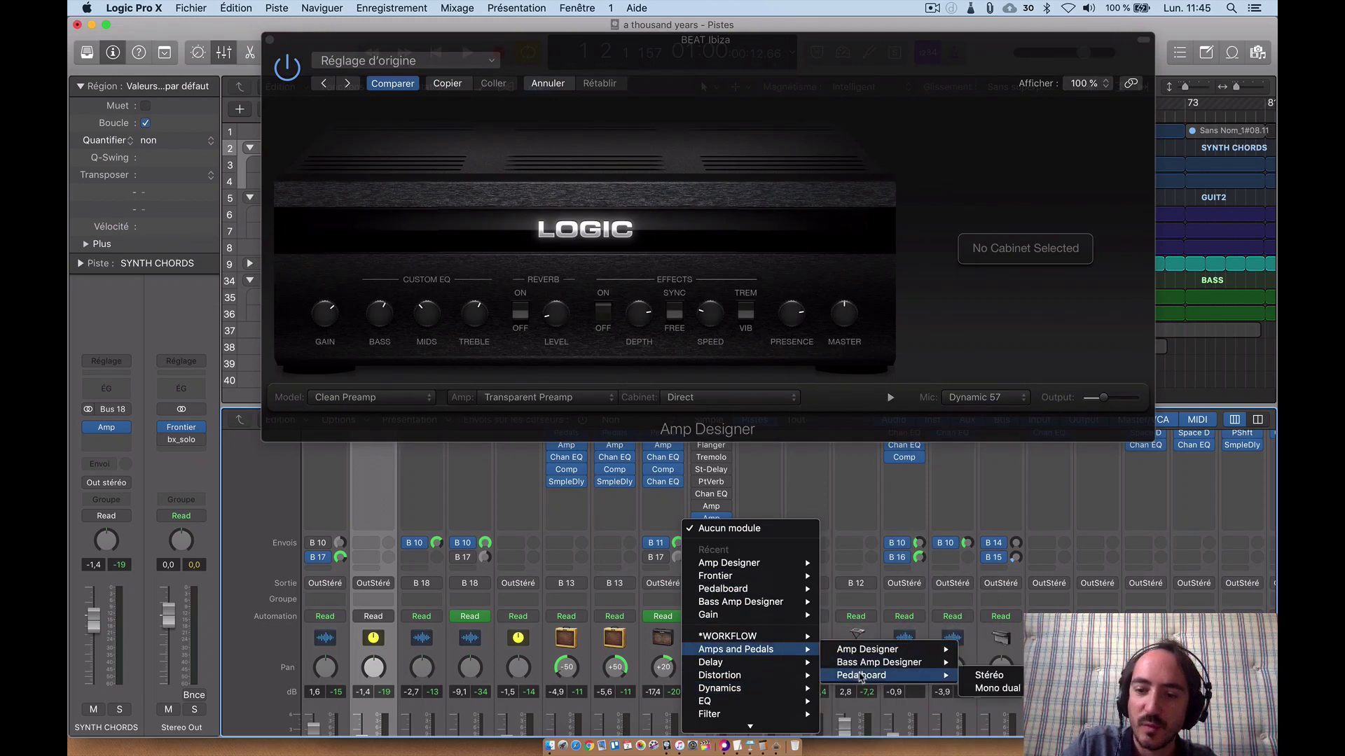
left_click(986, 676)
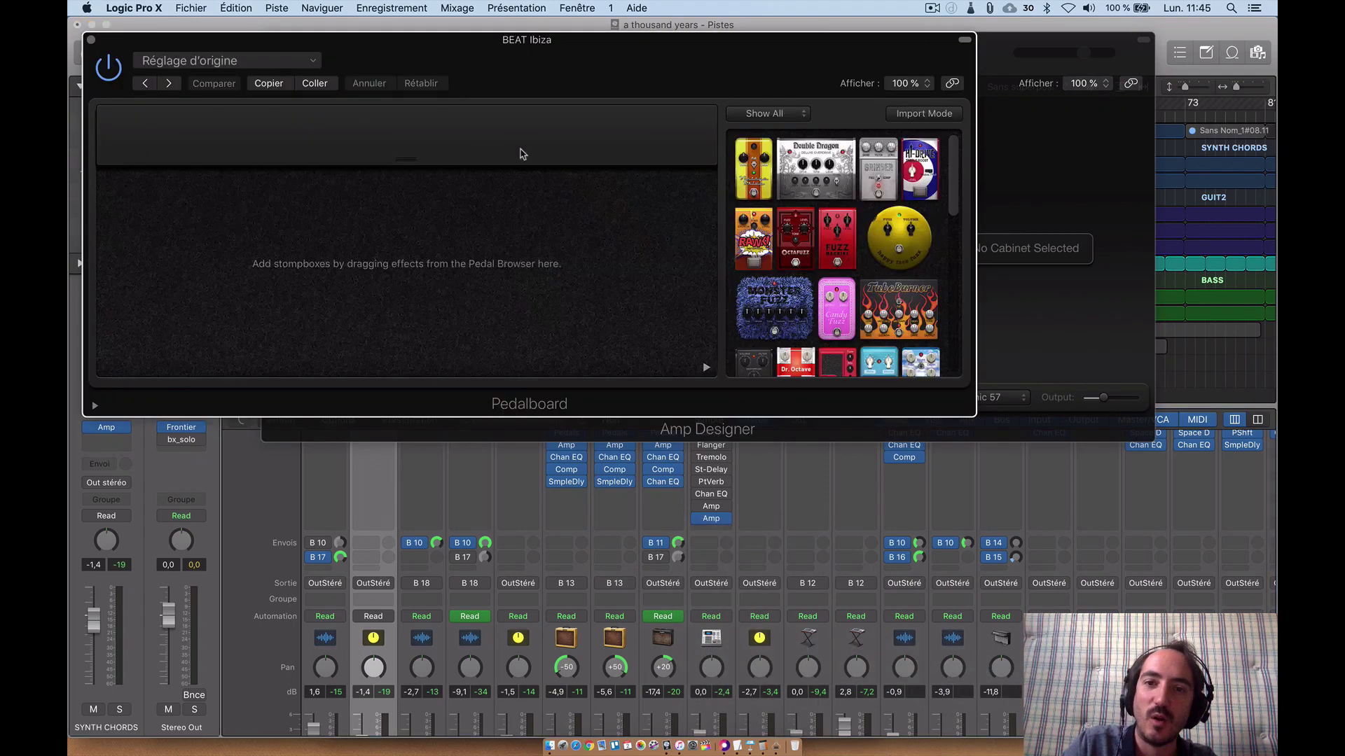
scroll(764, 223, "down", 5)
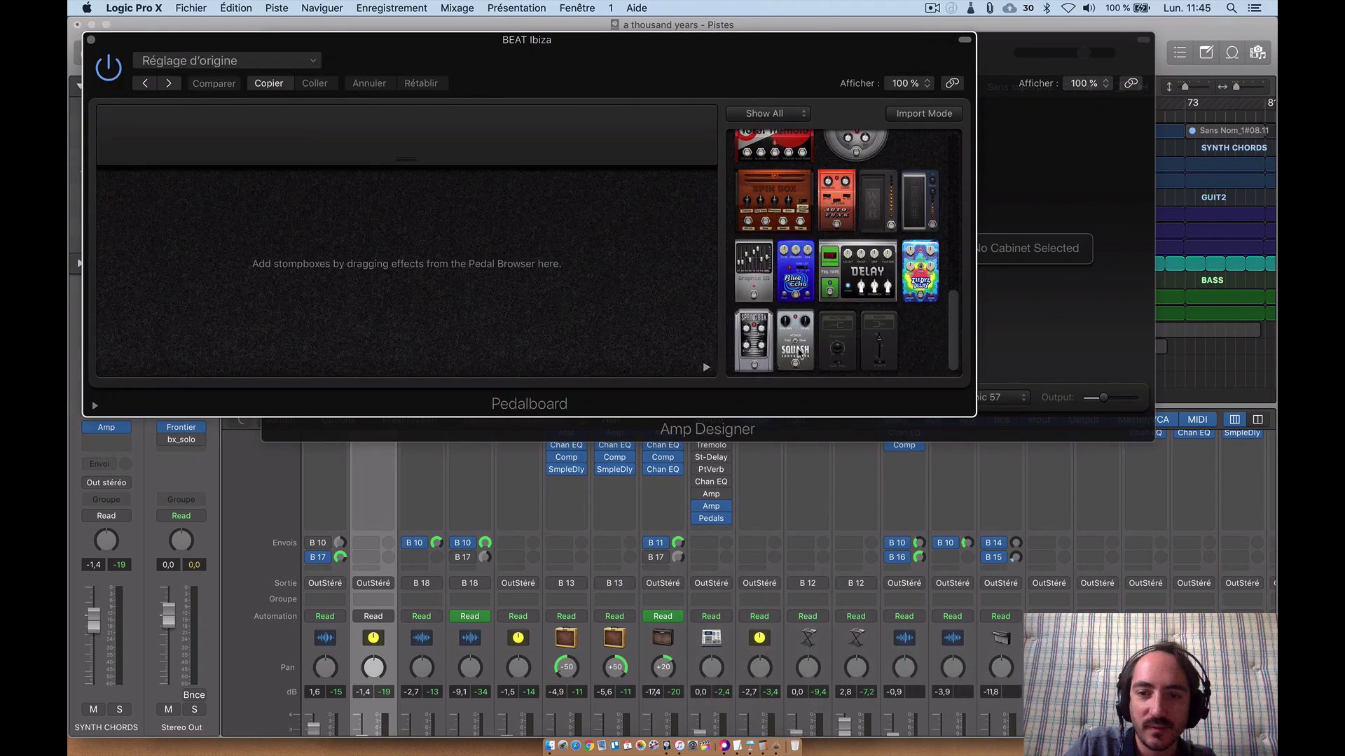
left_click_drag(797, 350, 424, 309)
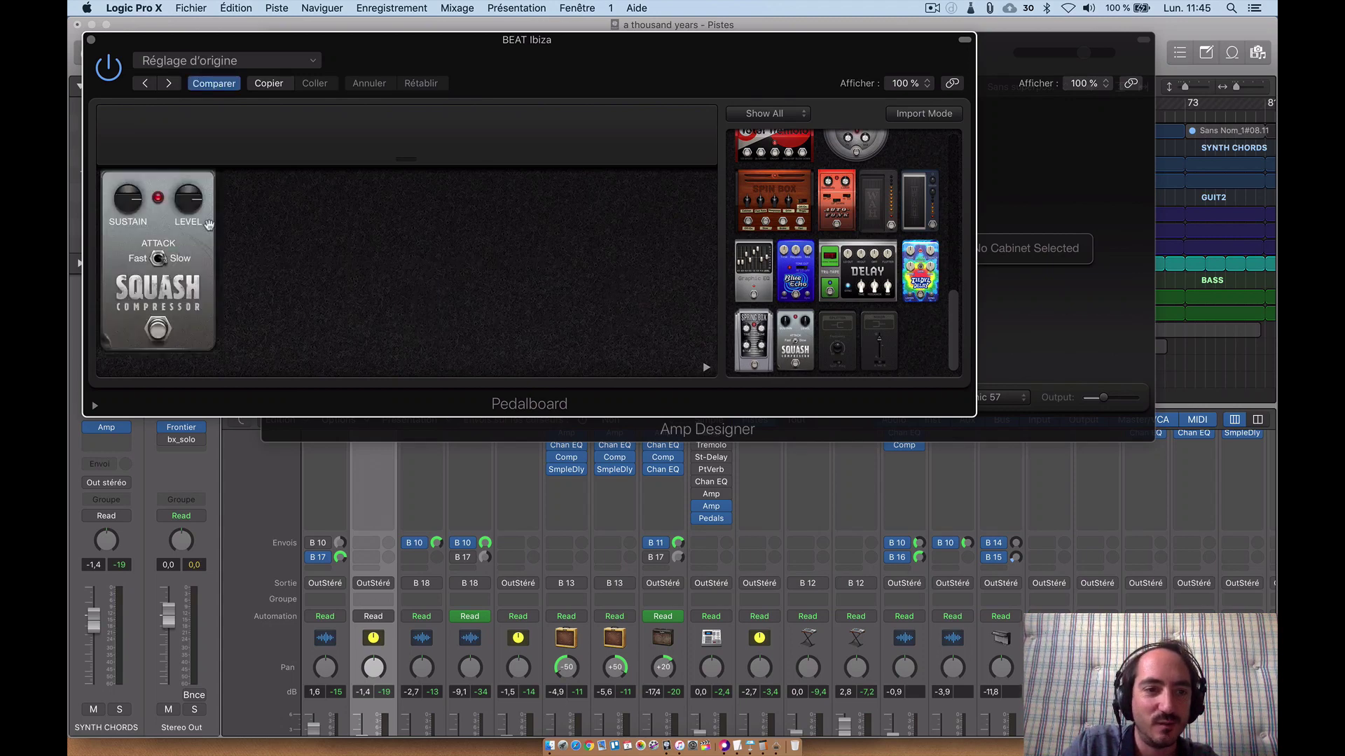
Play the mix with the drums' Squash Compressor switched off and on, and adjust its Sustain and Level by ear
left_click(160, 331)
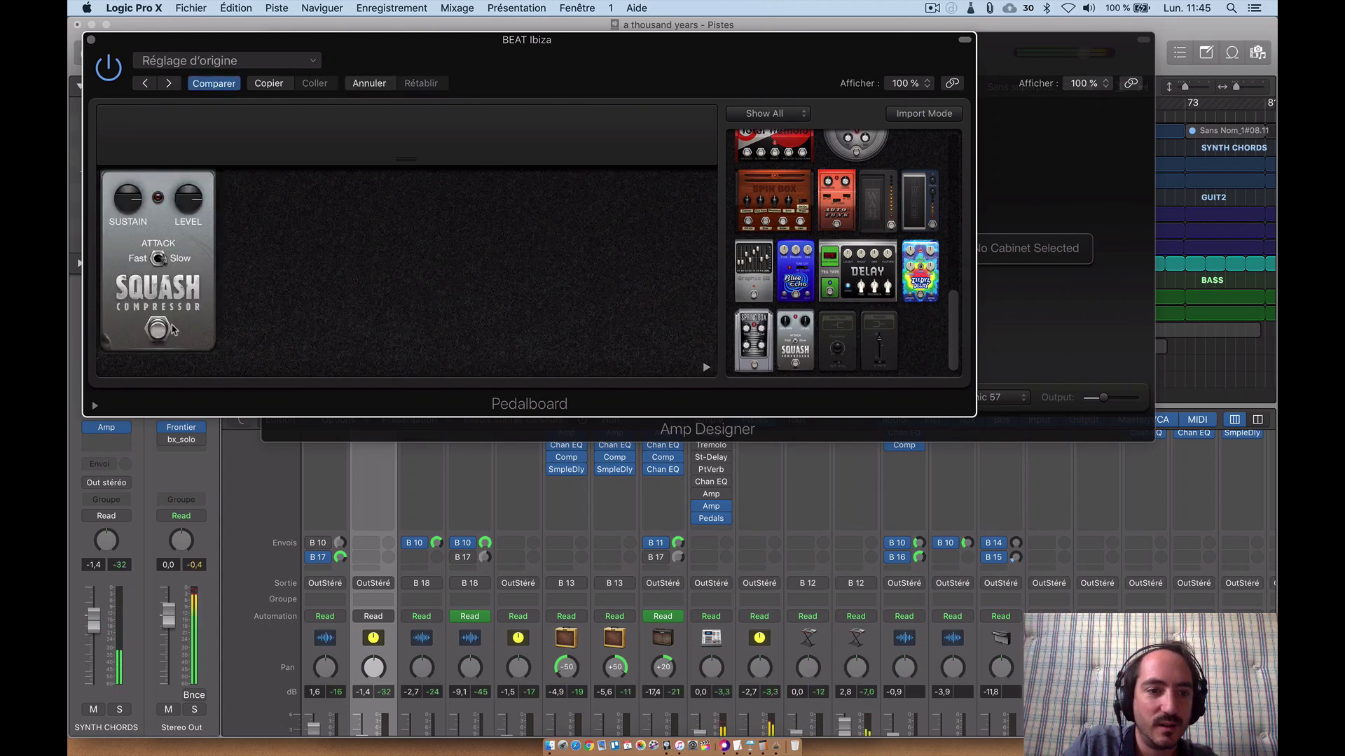
left_click_drag(131, 205, 131, 248)
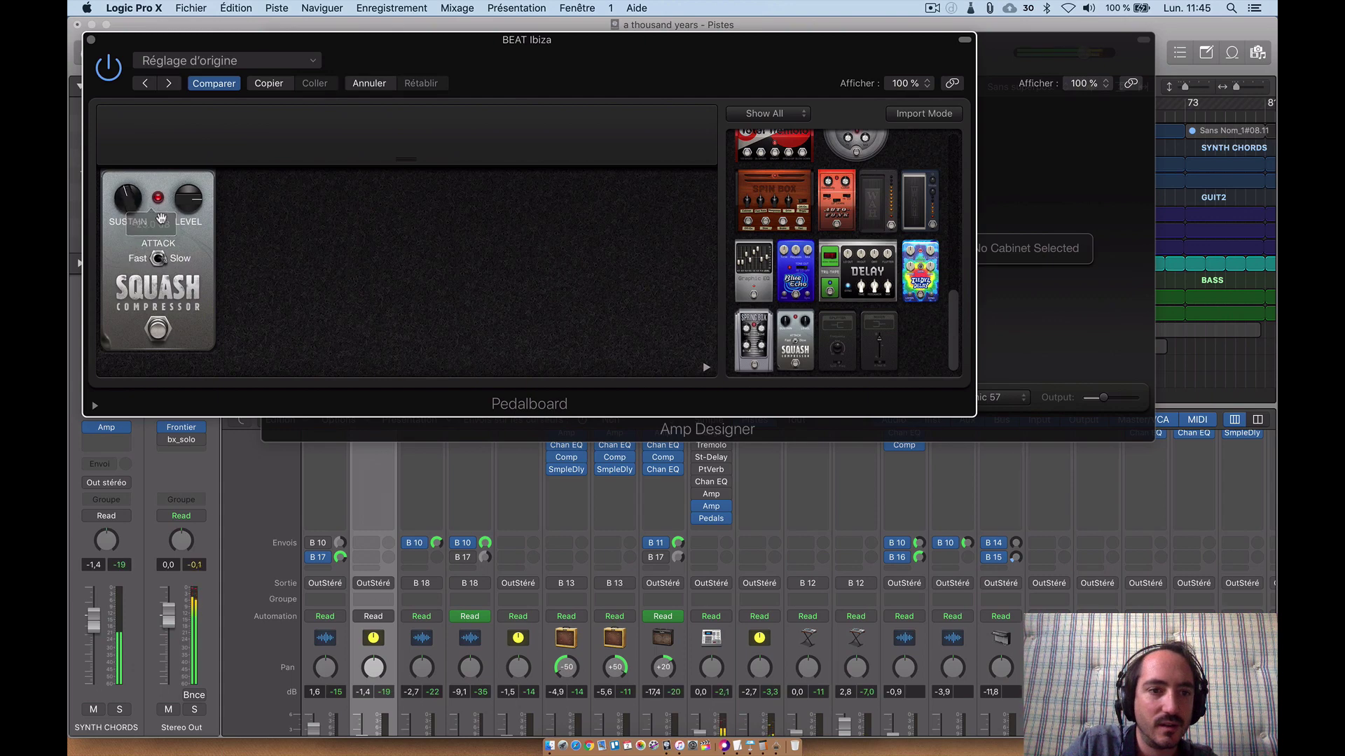
left_click_drag(184, 204, 183, 207)
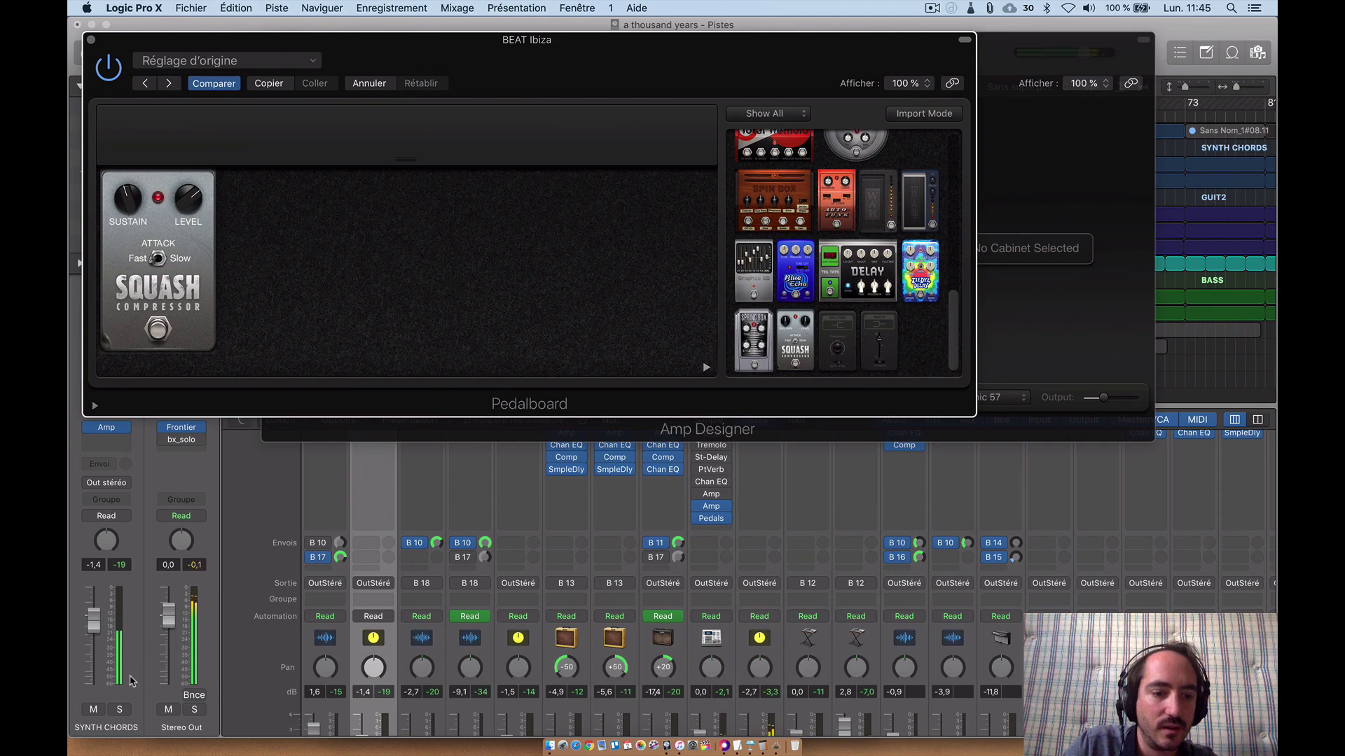
Solo the BEAT Ibiza track, readjust the compressor's Sustain, and compare the drums with the Pedalboard bypassed and active
scroll(557, 565, "down", 5)
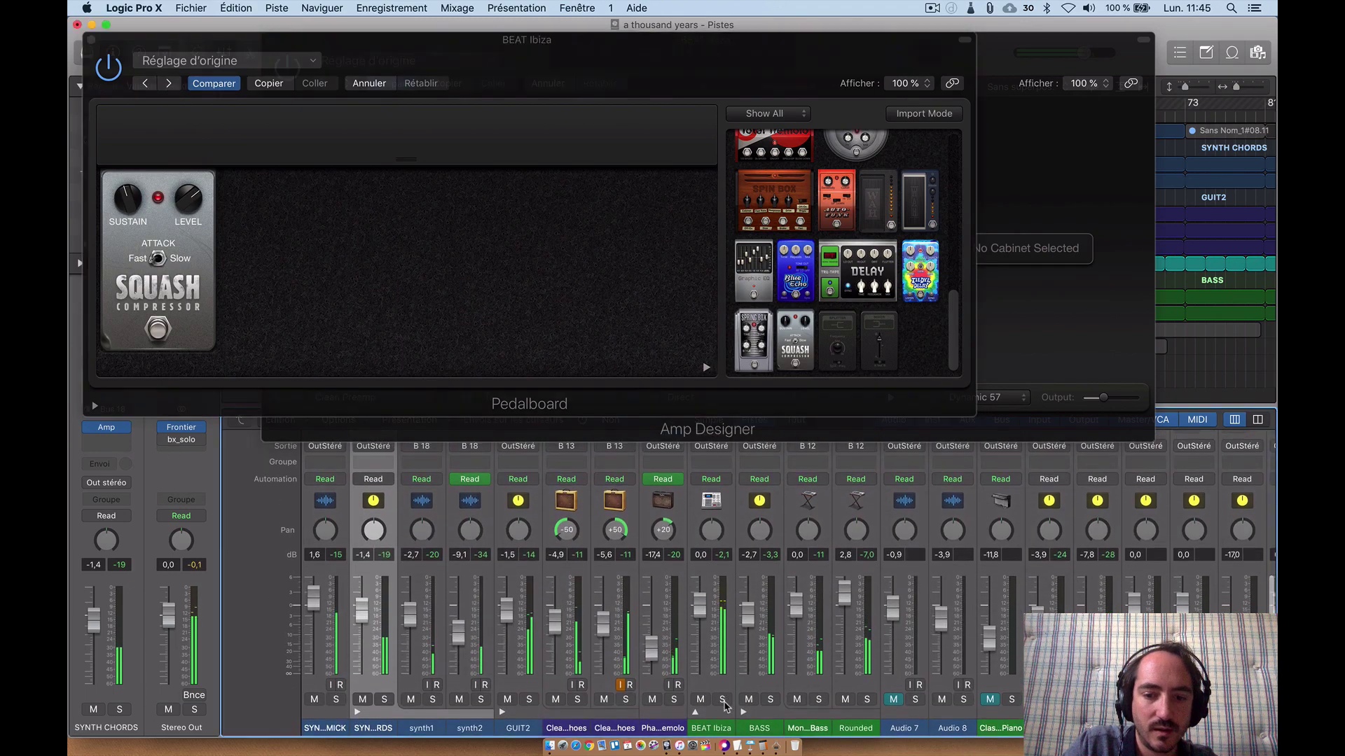
left_click(112, 68)
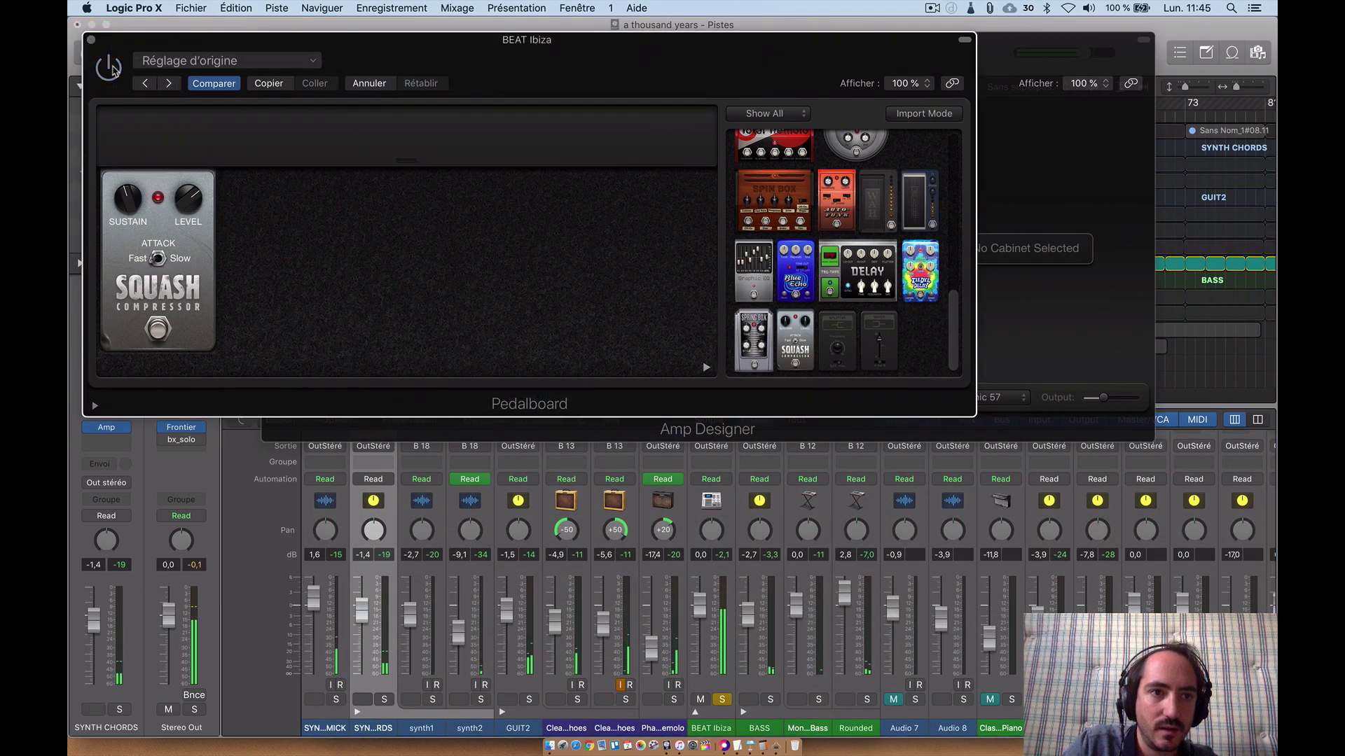
left_click(112, 69)
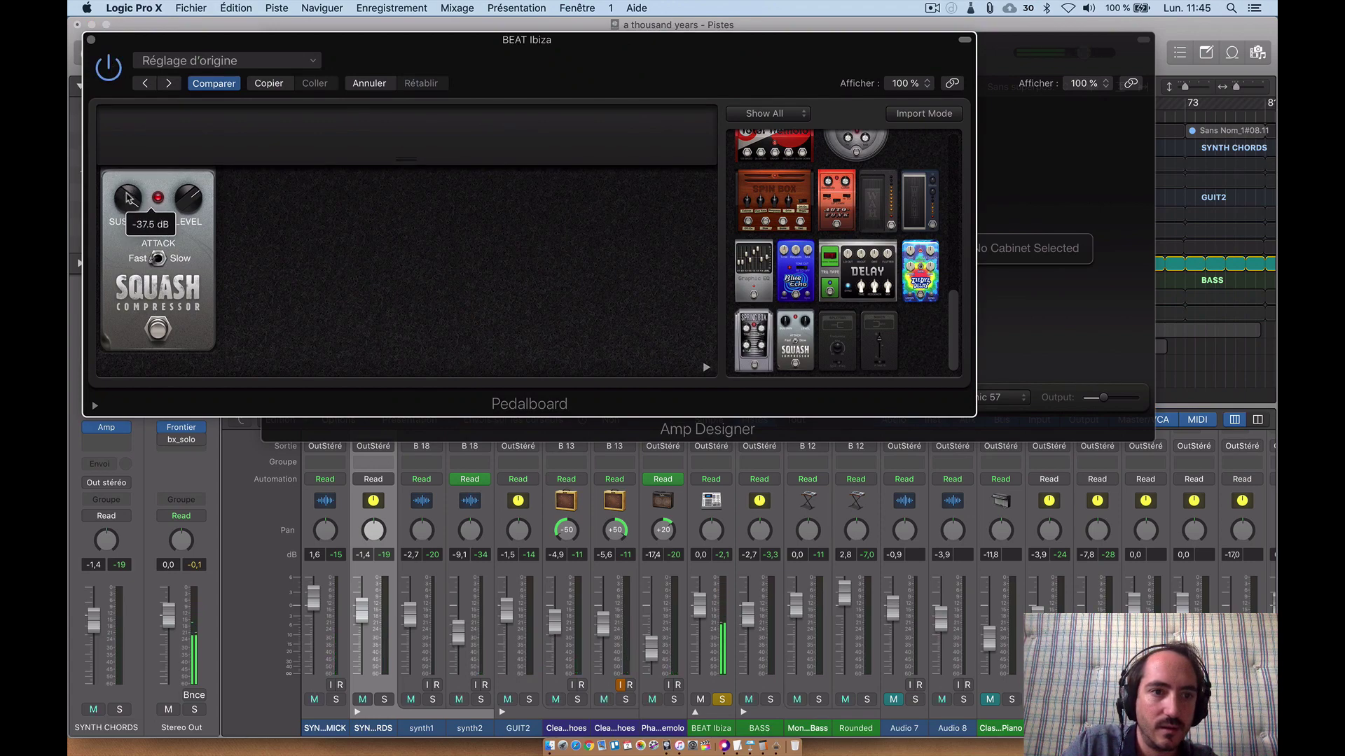
left_click_drag(129, 198, 167, 297)
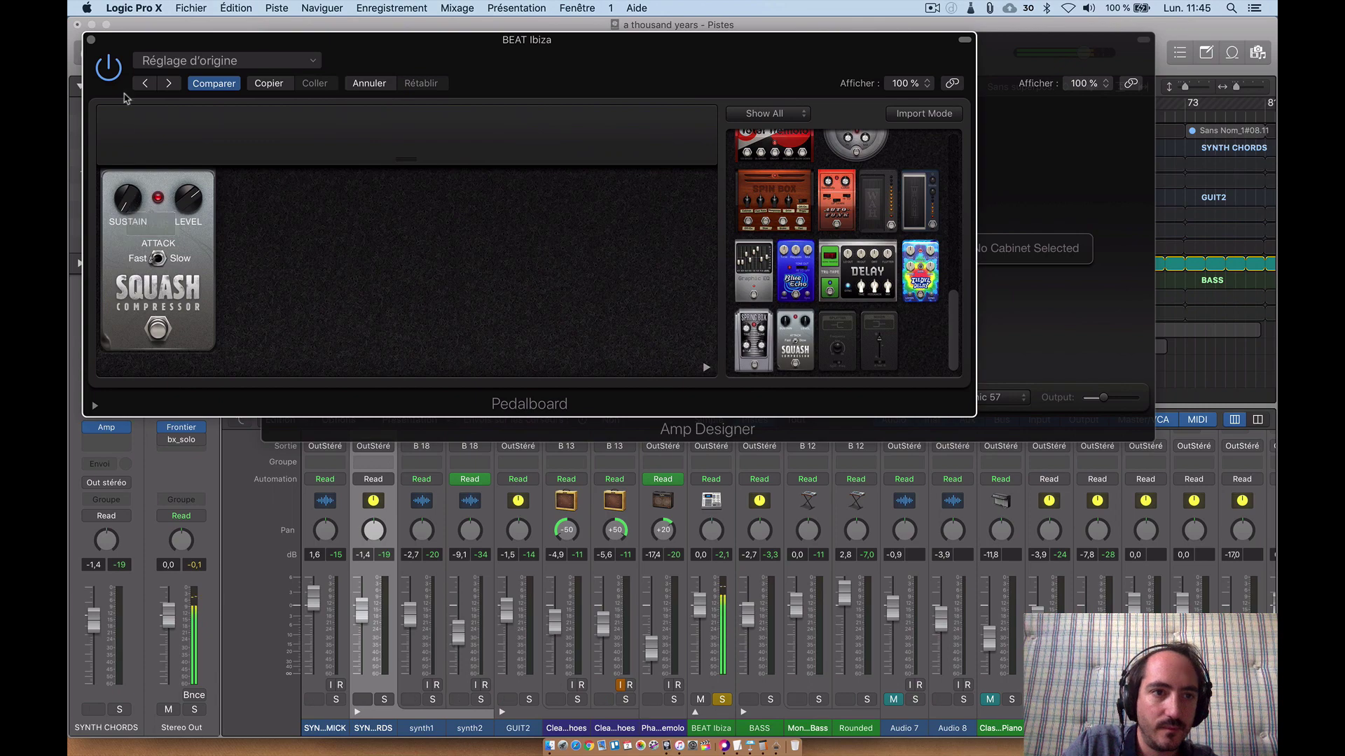
left_click(112, 69)
left_click(111, 68)
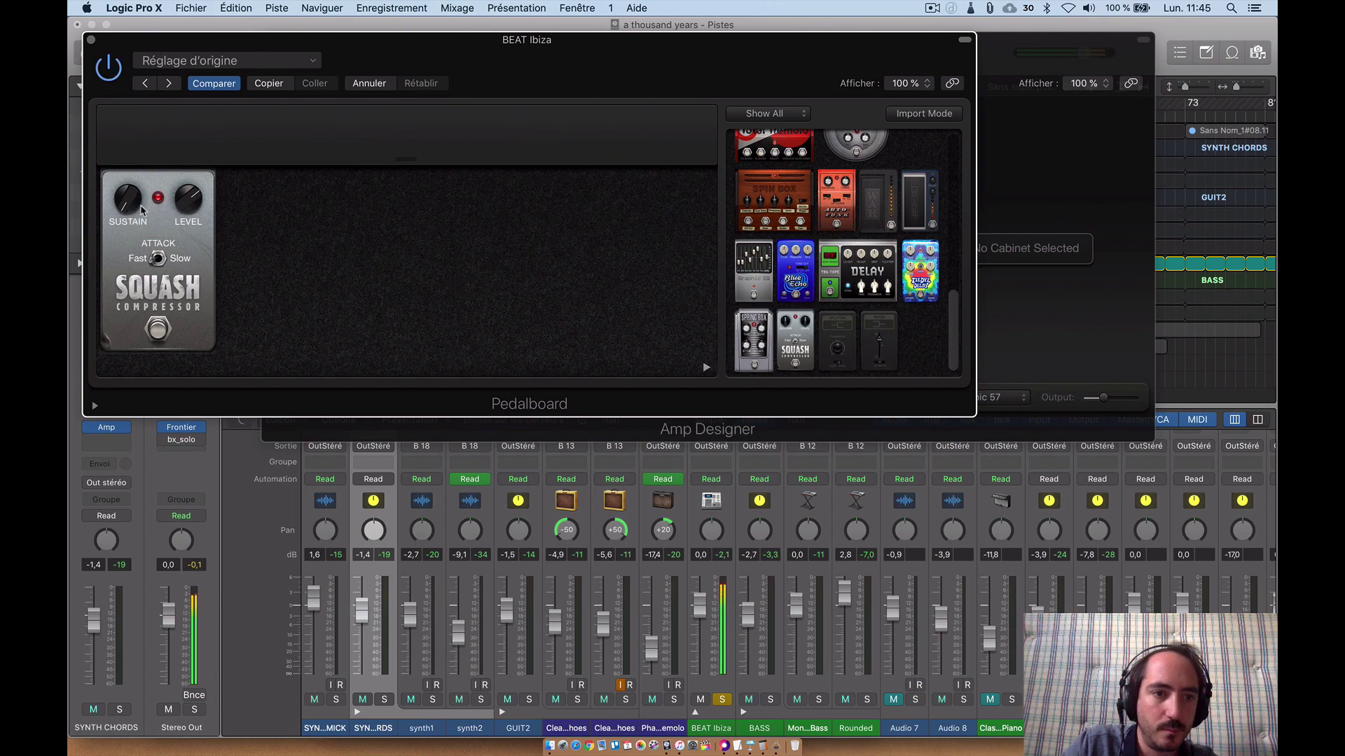
Fine-tune the Squash Compressor's Sustain and Level on the soloed drums, and compare the sound with the pedal off and on
left_click_drag(140, 210, 119, 160)
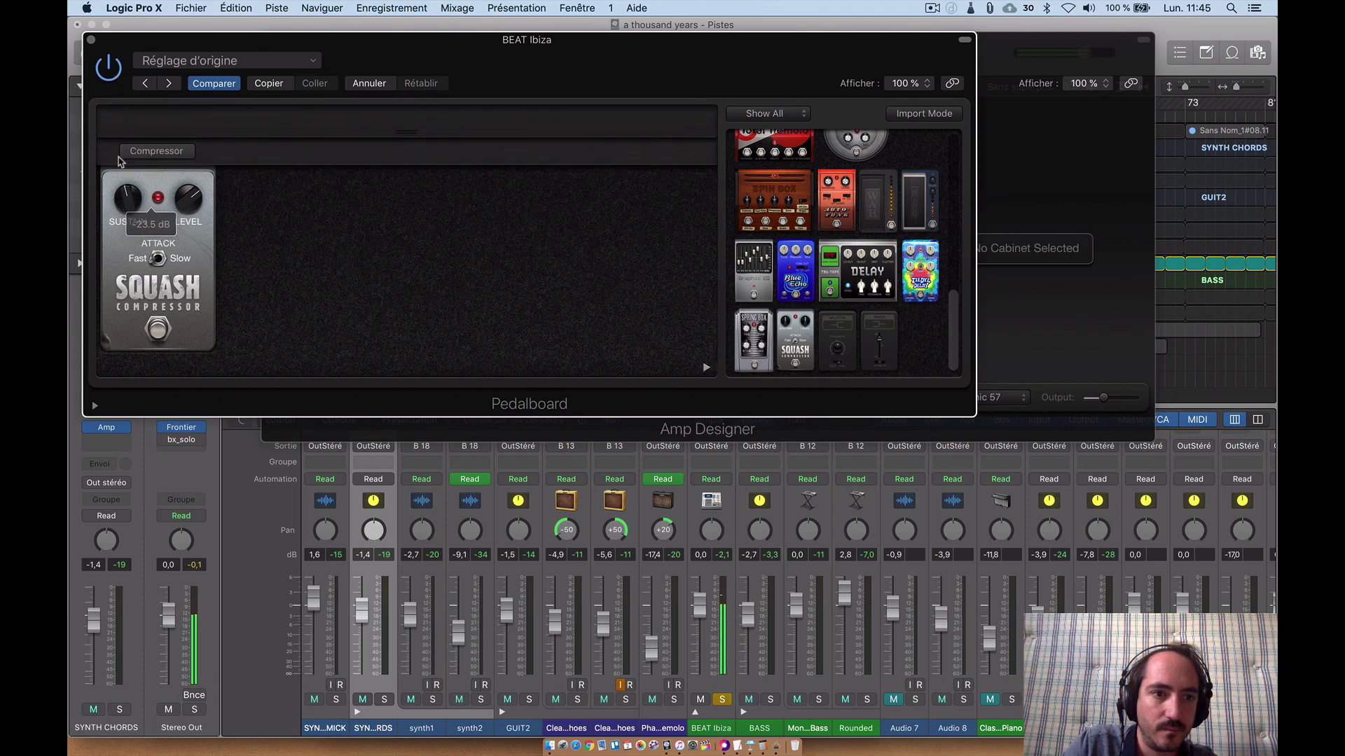
left_click(186, 205)
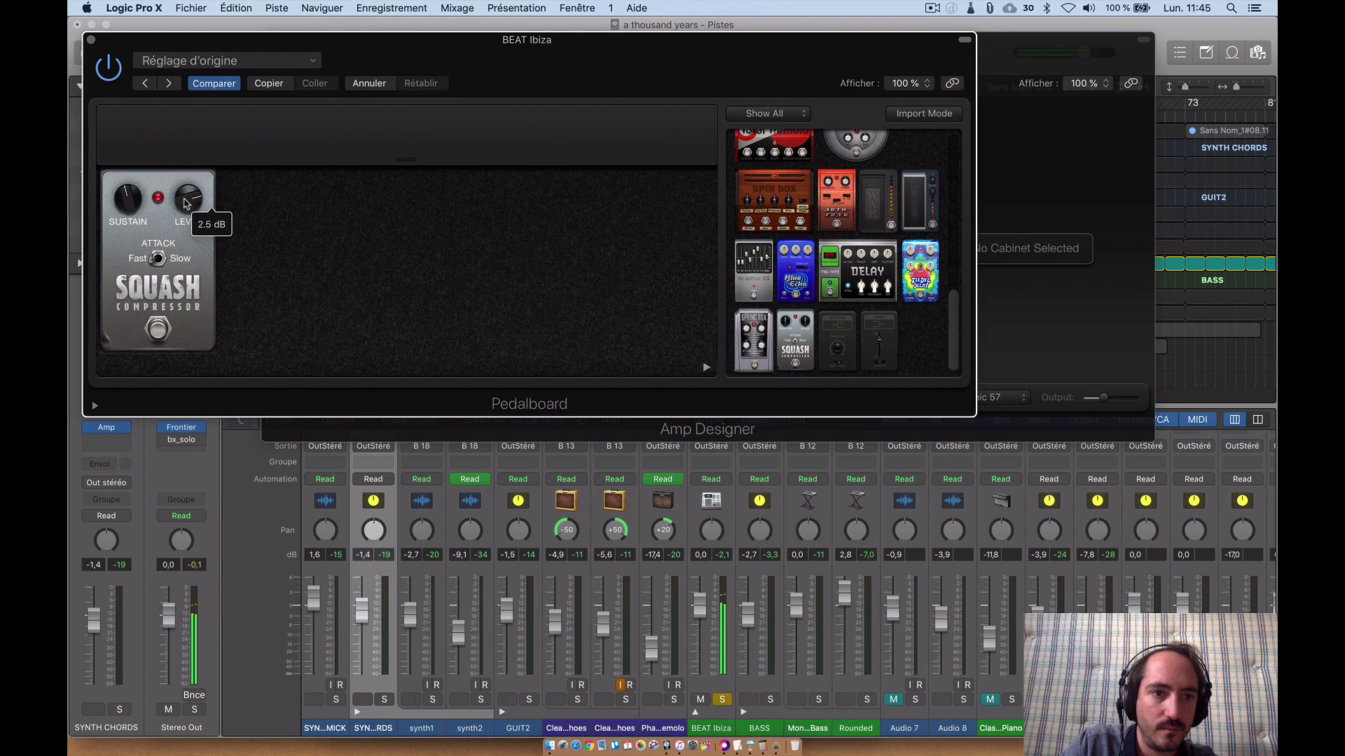
left_click_drag(126, 209, 126, 205)
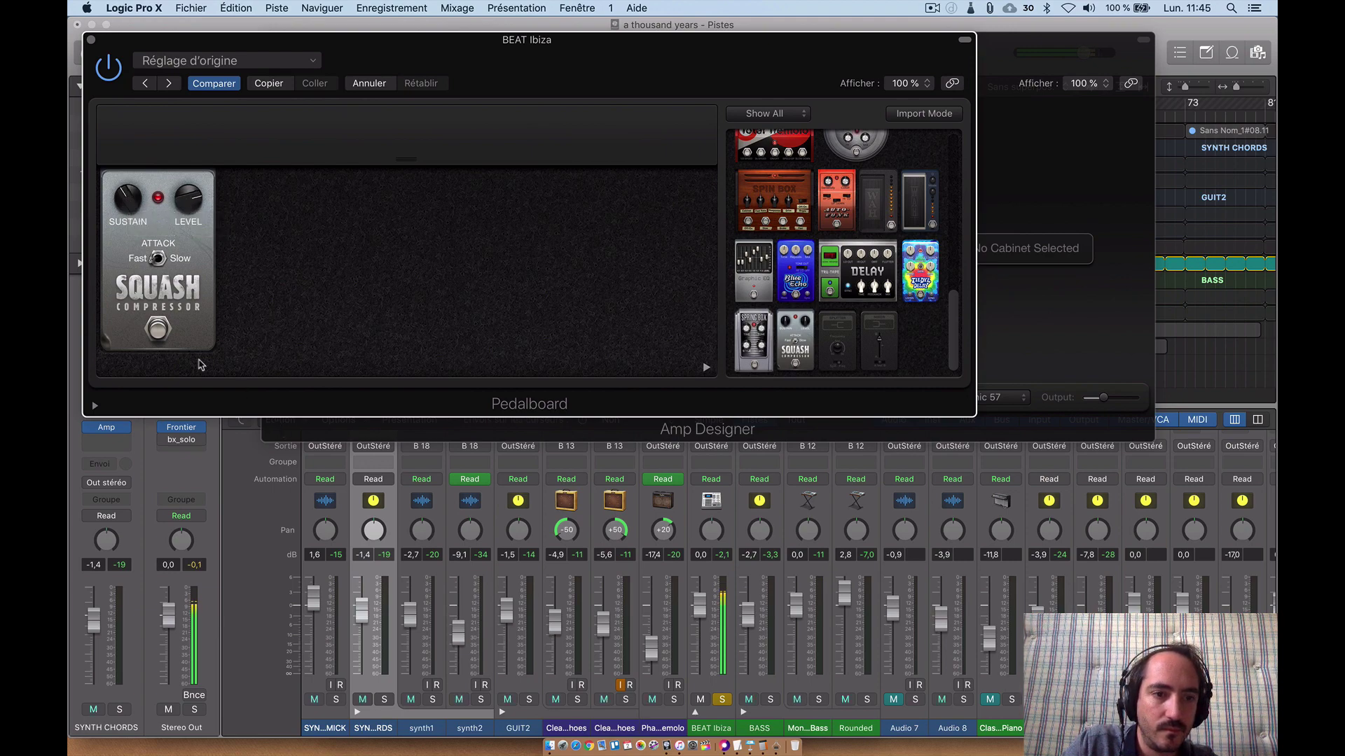
left_click(159, 331)
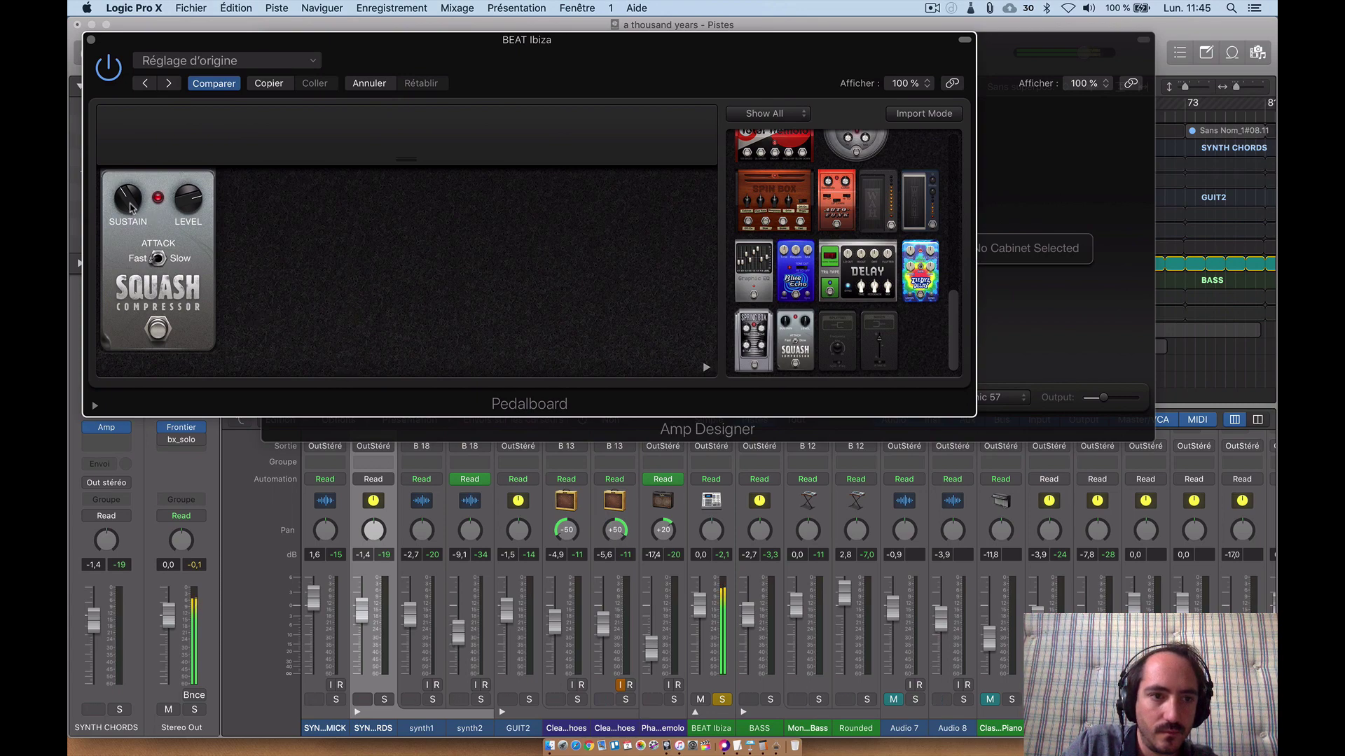
left_click(158, 329)
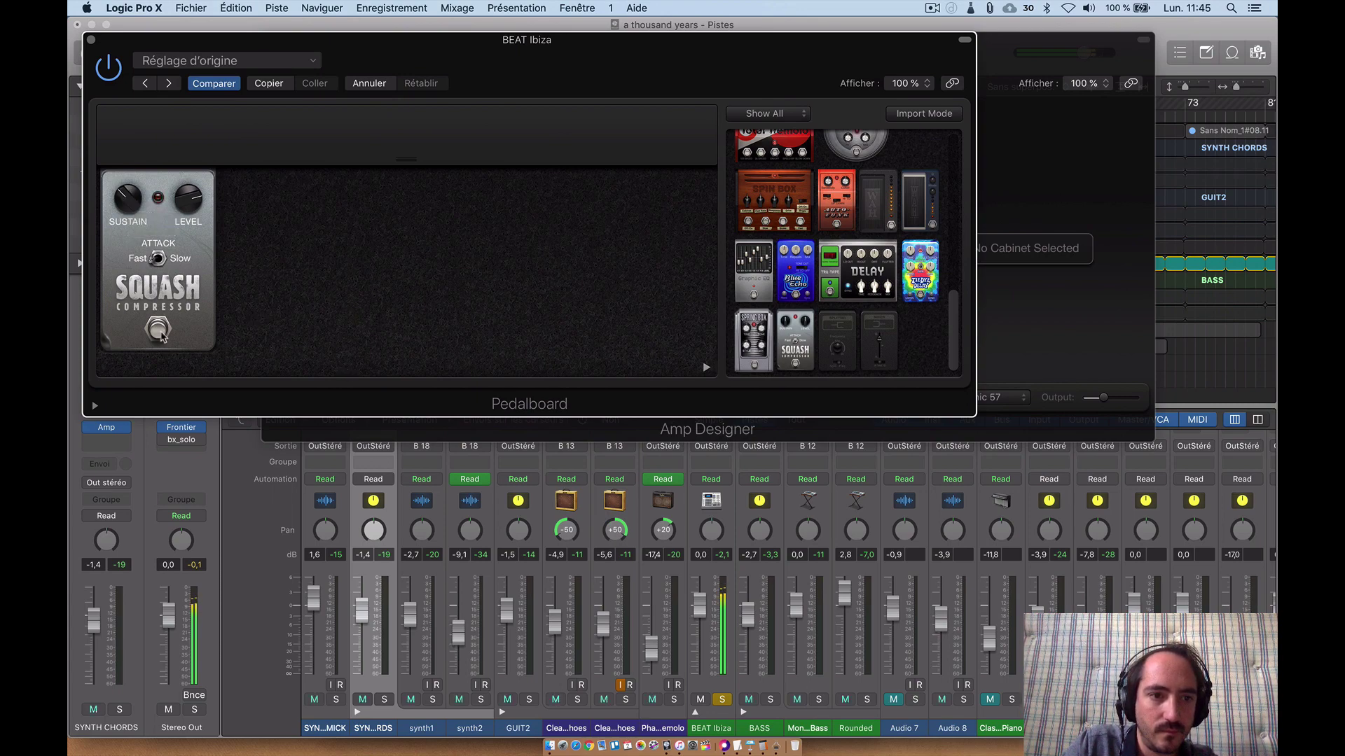
left_click(161, 334)
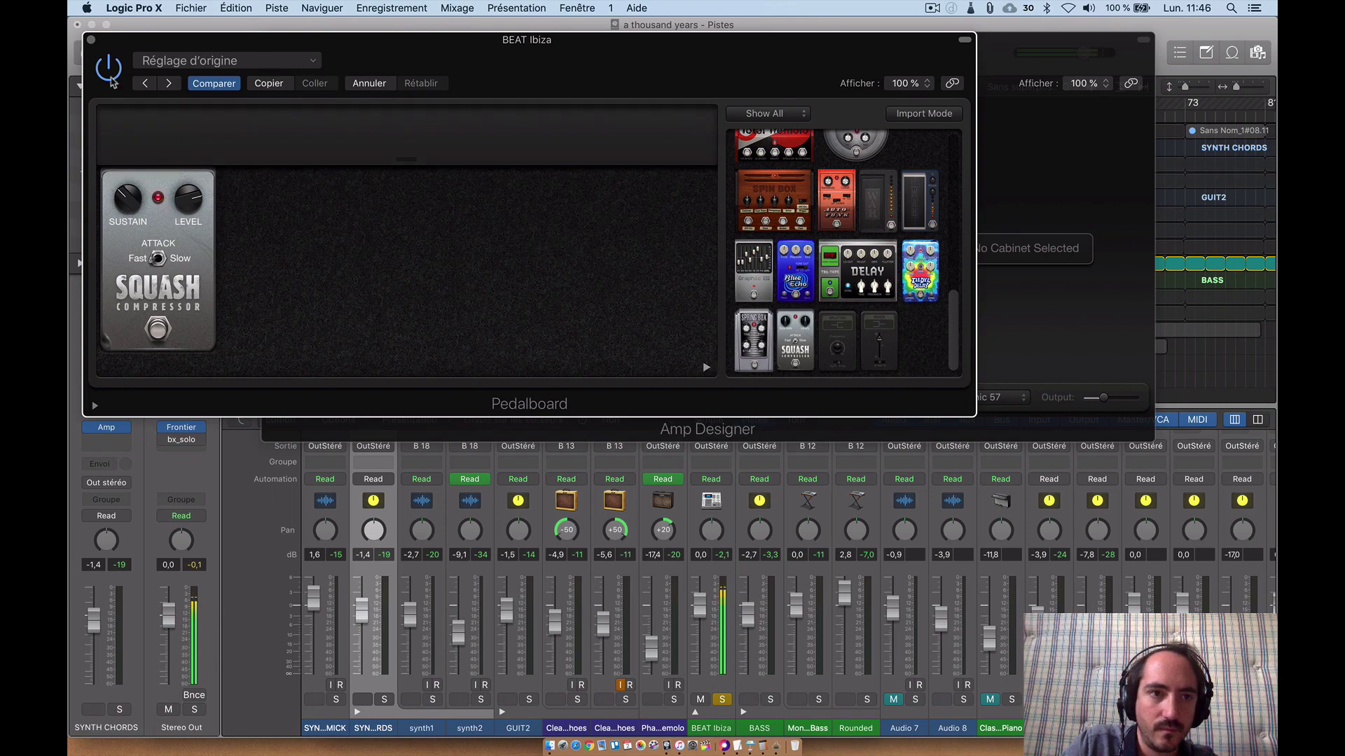
Close the drums' Pedalboard, unsolo BEAT Ibiza, and compare the full mix with its amp and Pedalboard bypassed and active
left_click(91, 41)
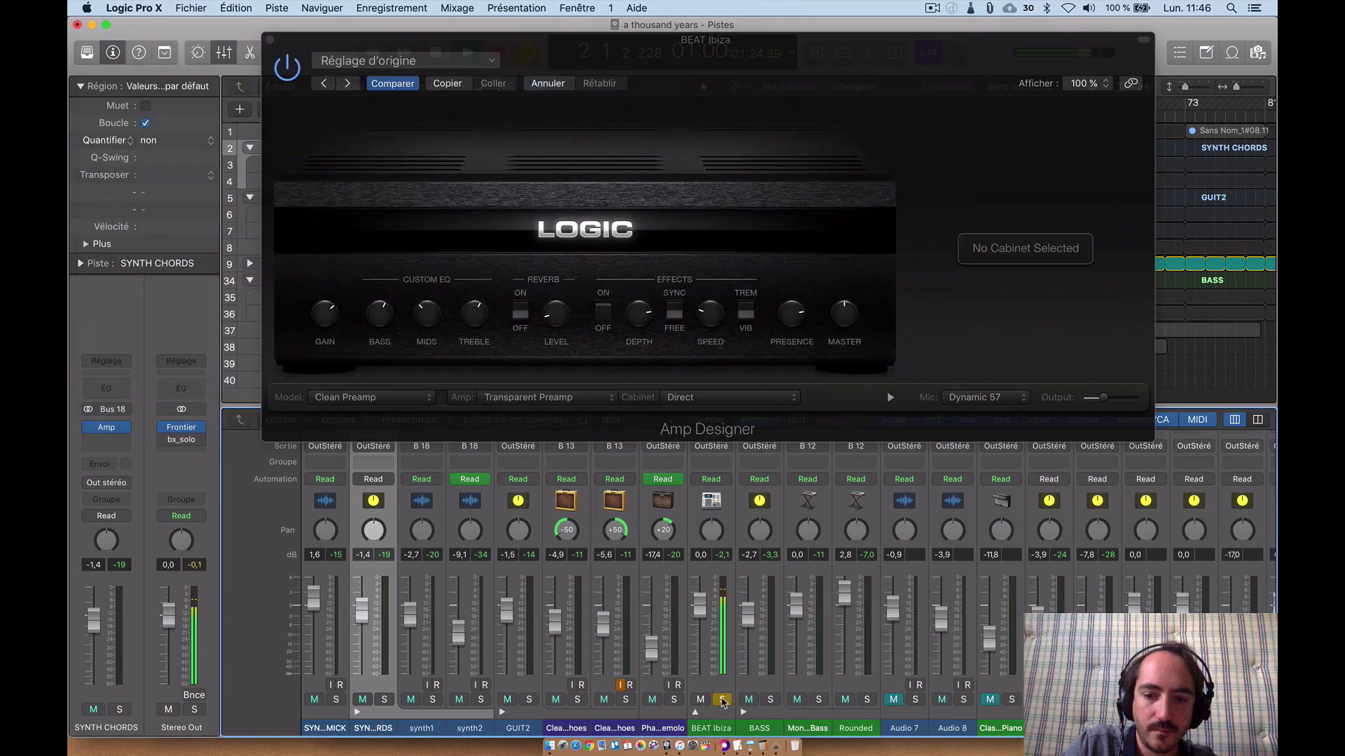
scroll(701, 490, "up", 4)
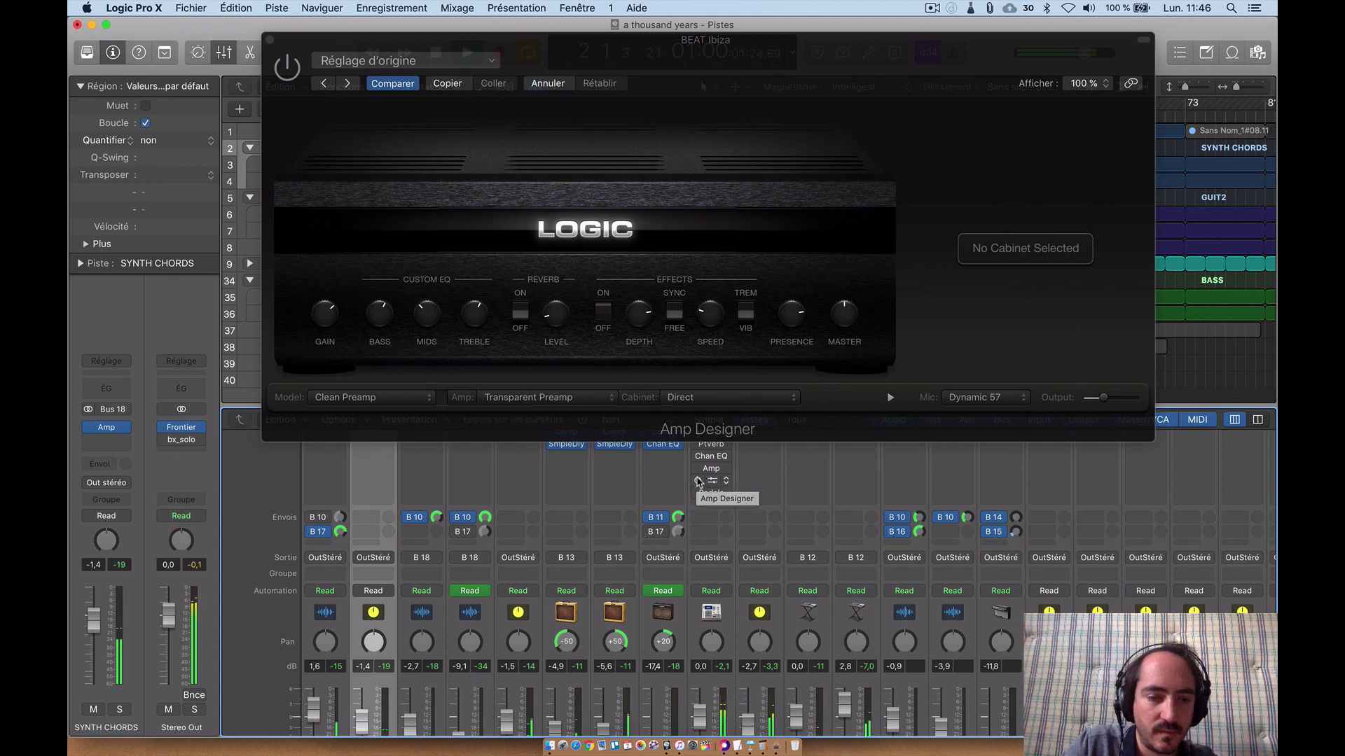
left_click(698, 481)
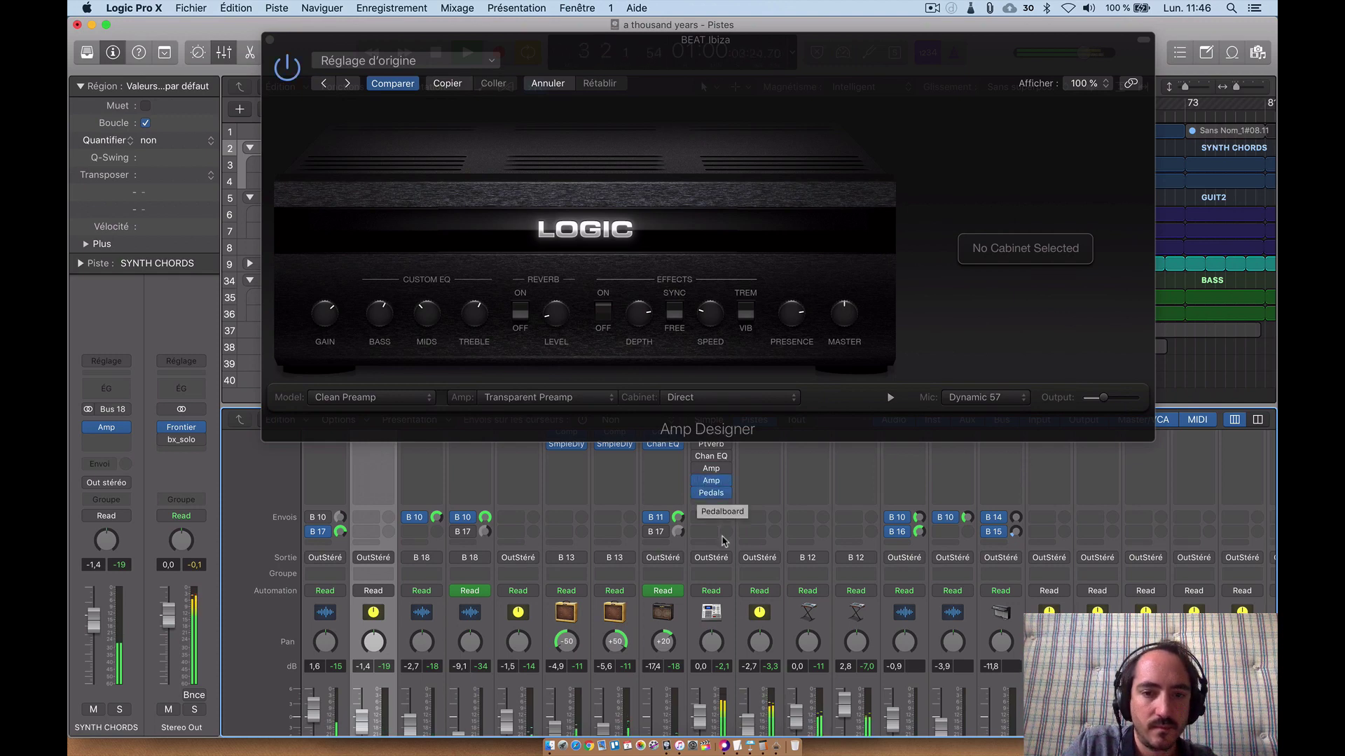
Insert a Pedalboard after the amp on the BASS track and add the Squash Compressor pedal to it
scroll(711, 533, "down", 5)
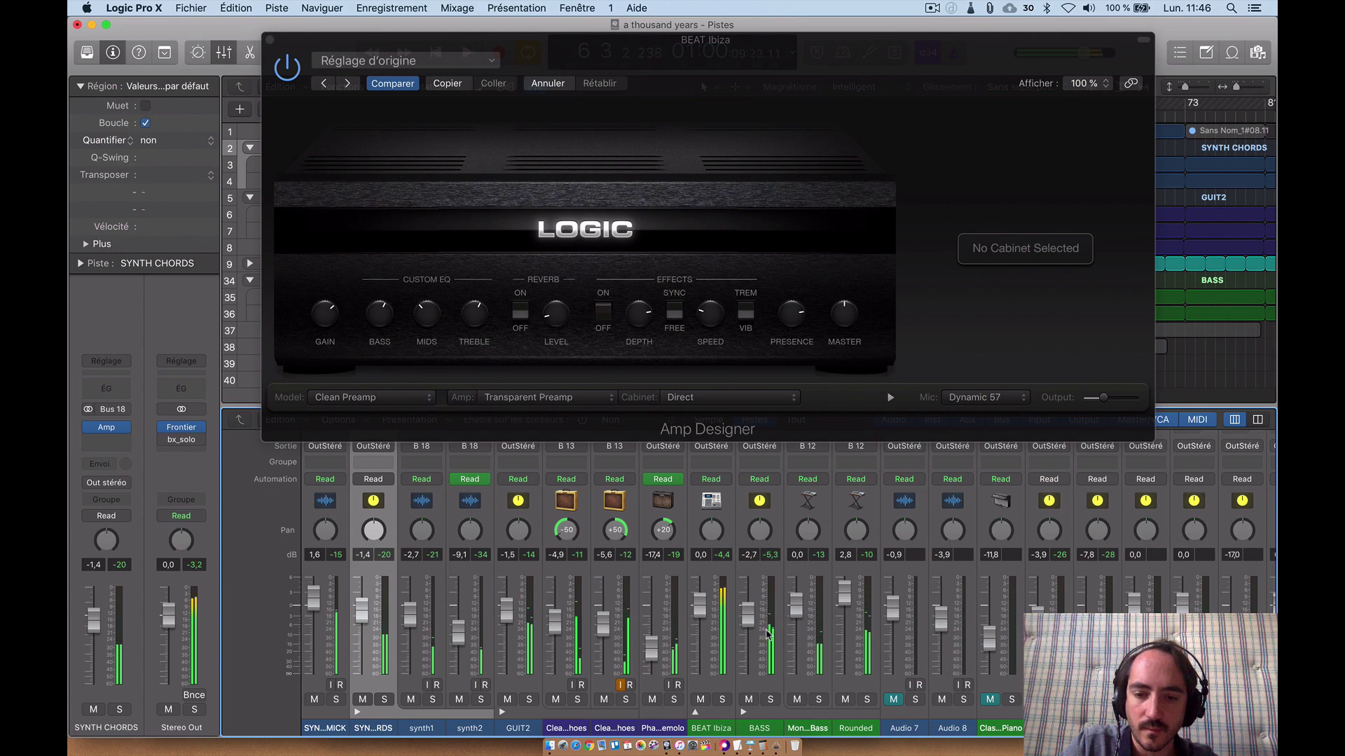
left_click(766, 685)
scroll(763, 490, "up", 5)
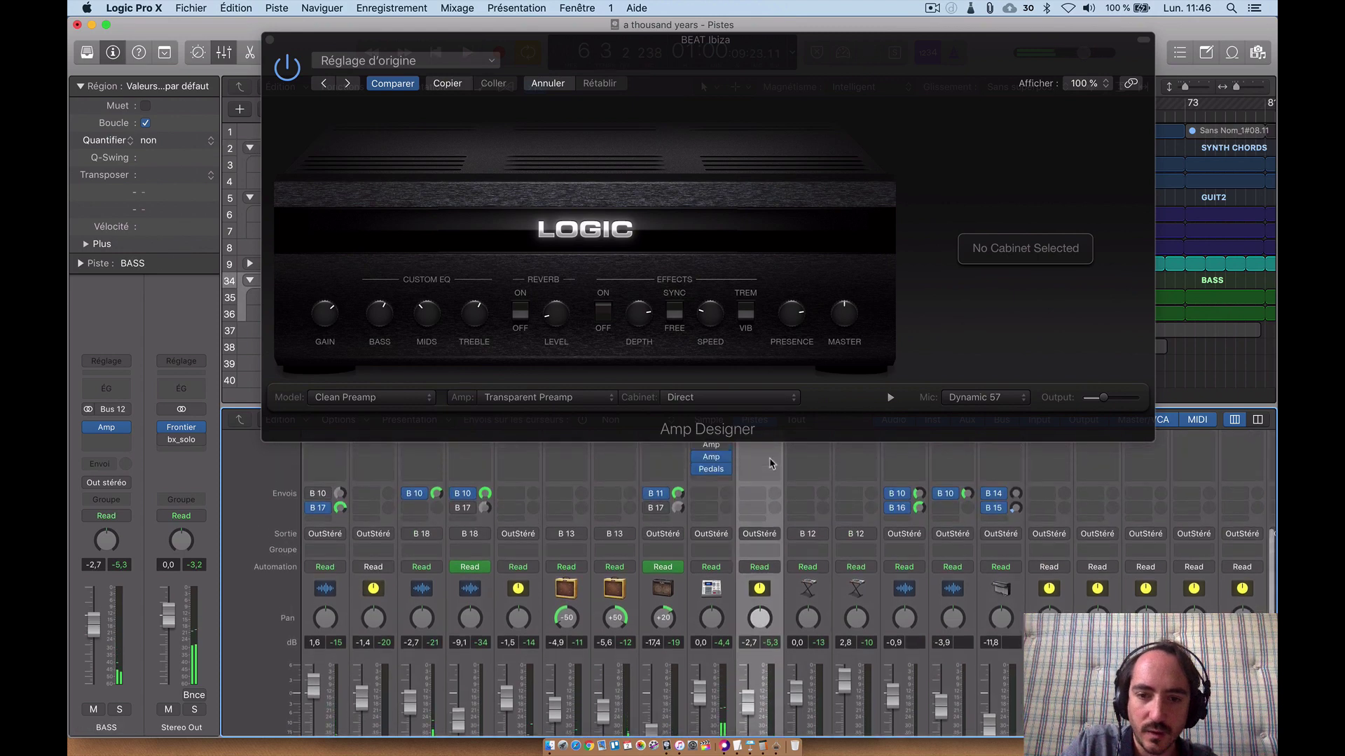
scroll(764, 475, "up", 2)
left_click(763, 473)
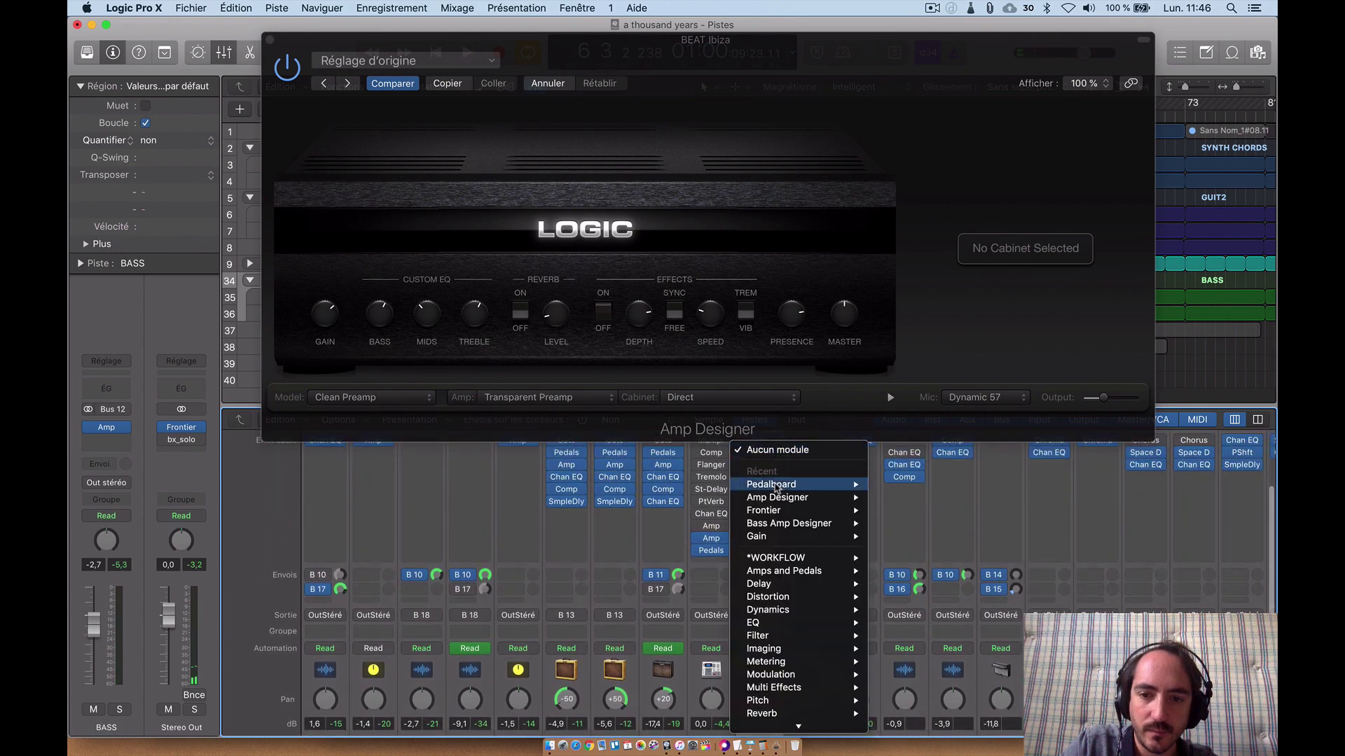
mouse_move(805, 484)
left_click(910, 486)
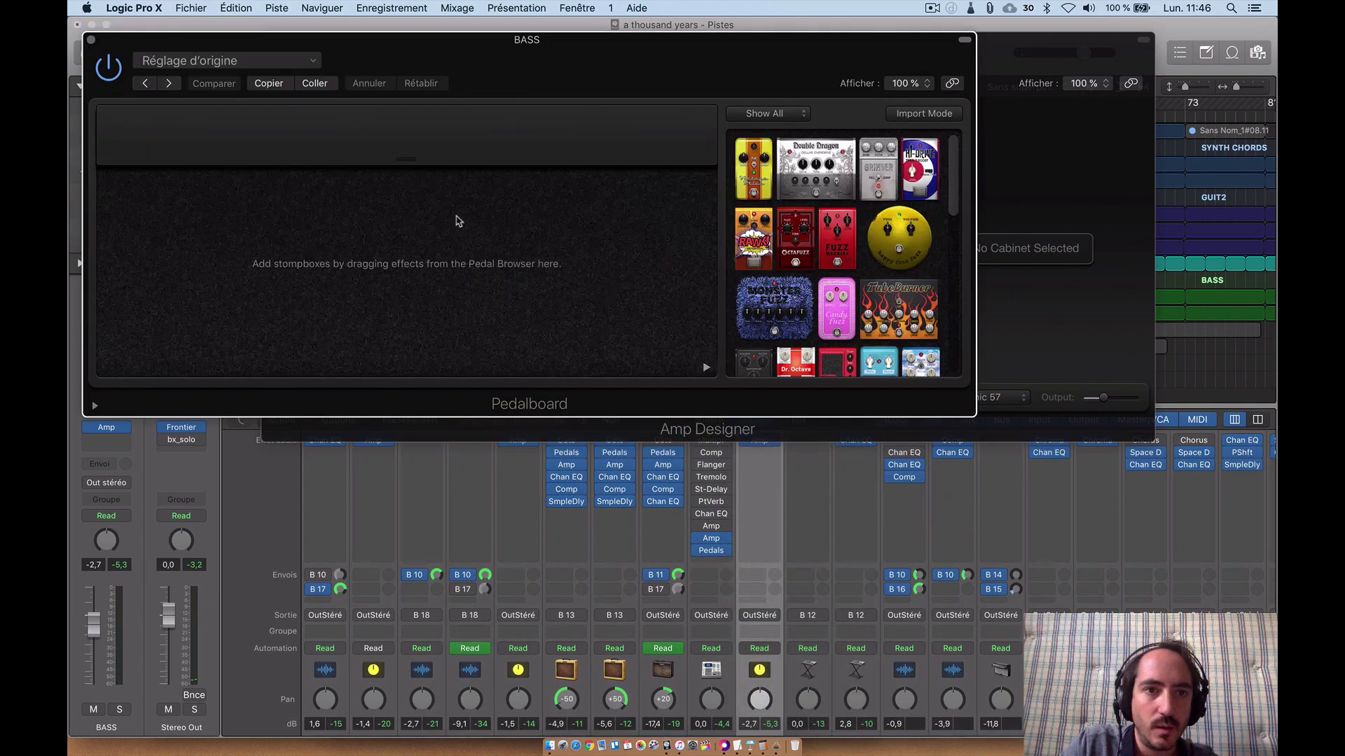
scroll(844, 254, "down", 10)
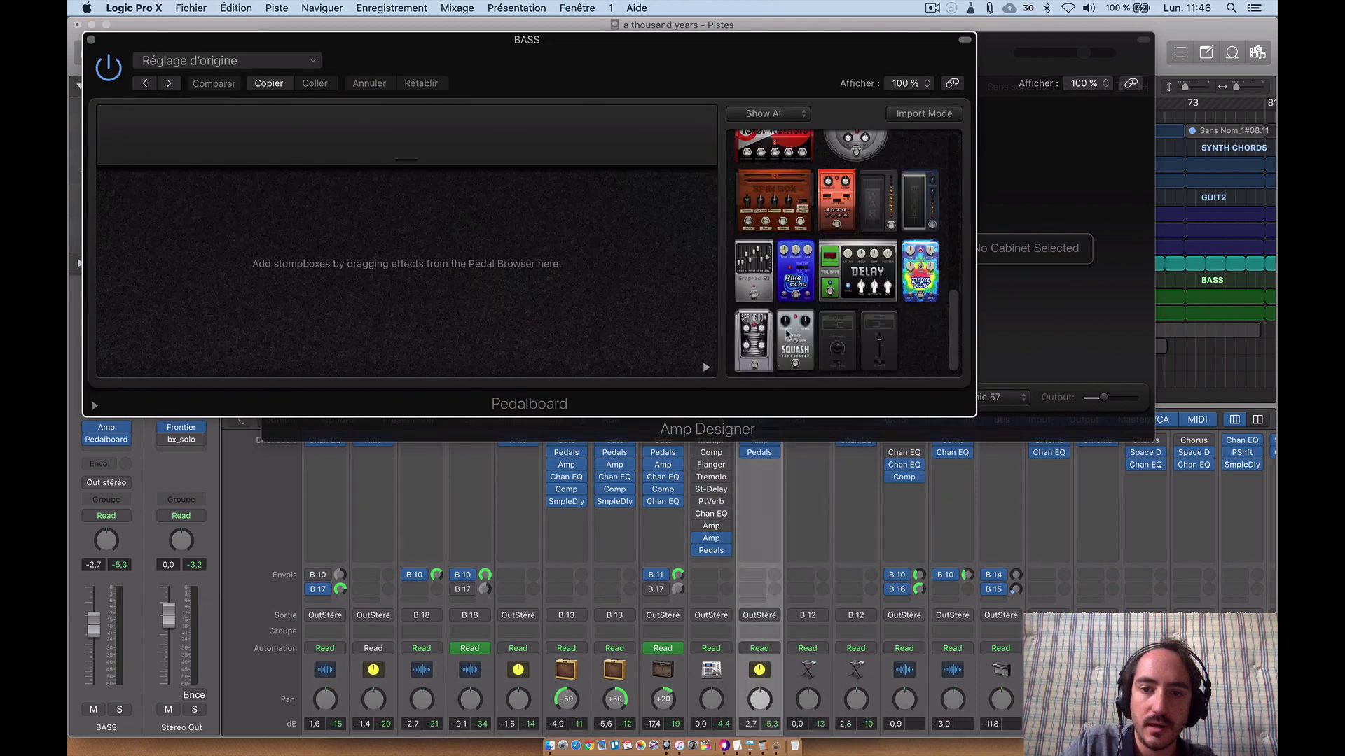
left_click_drag(787, 335, 303, 303)
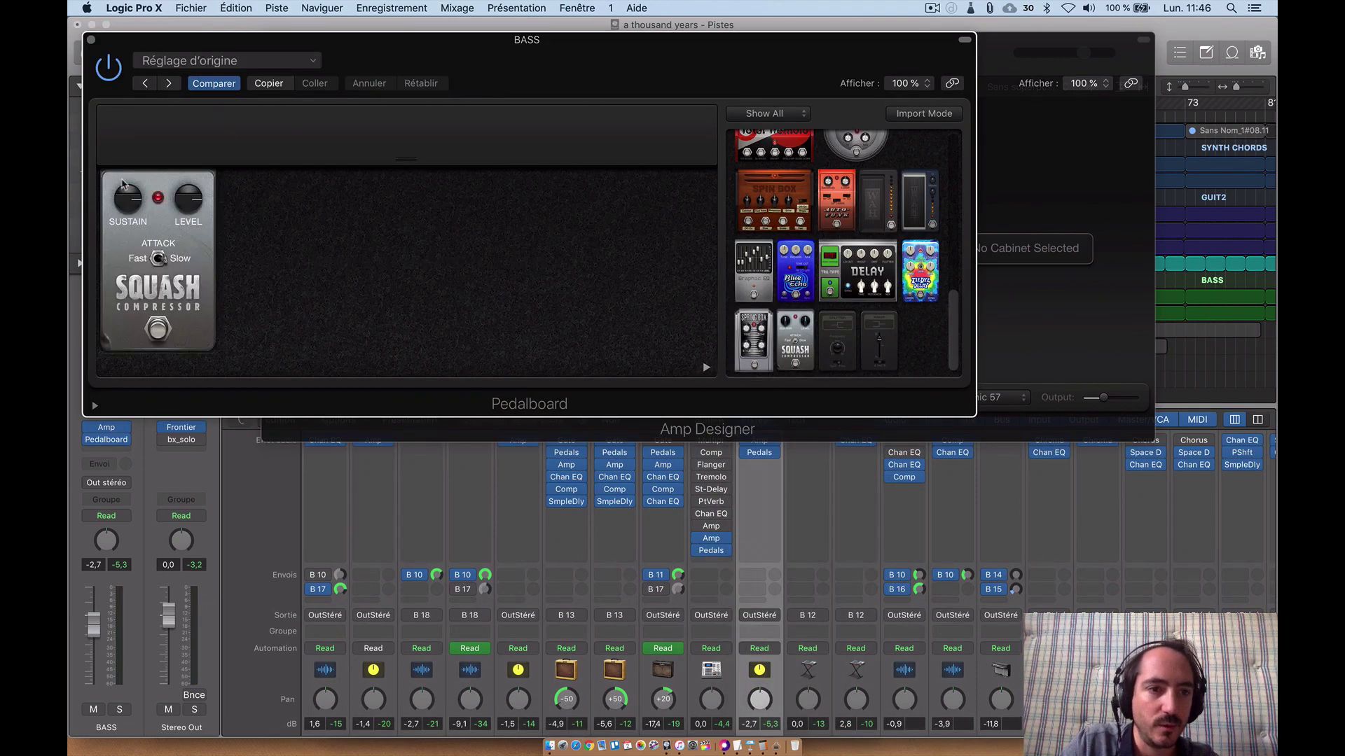
Lower the Squash Compressor's Sustain on the BASS track, start playback, and set its Level to about 0.5 dB
left_click_drag(122, 184, 124, 231)
key("space")
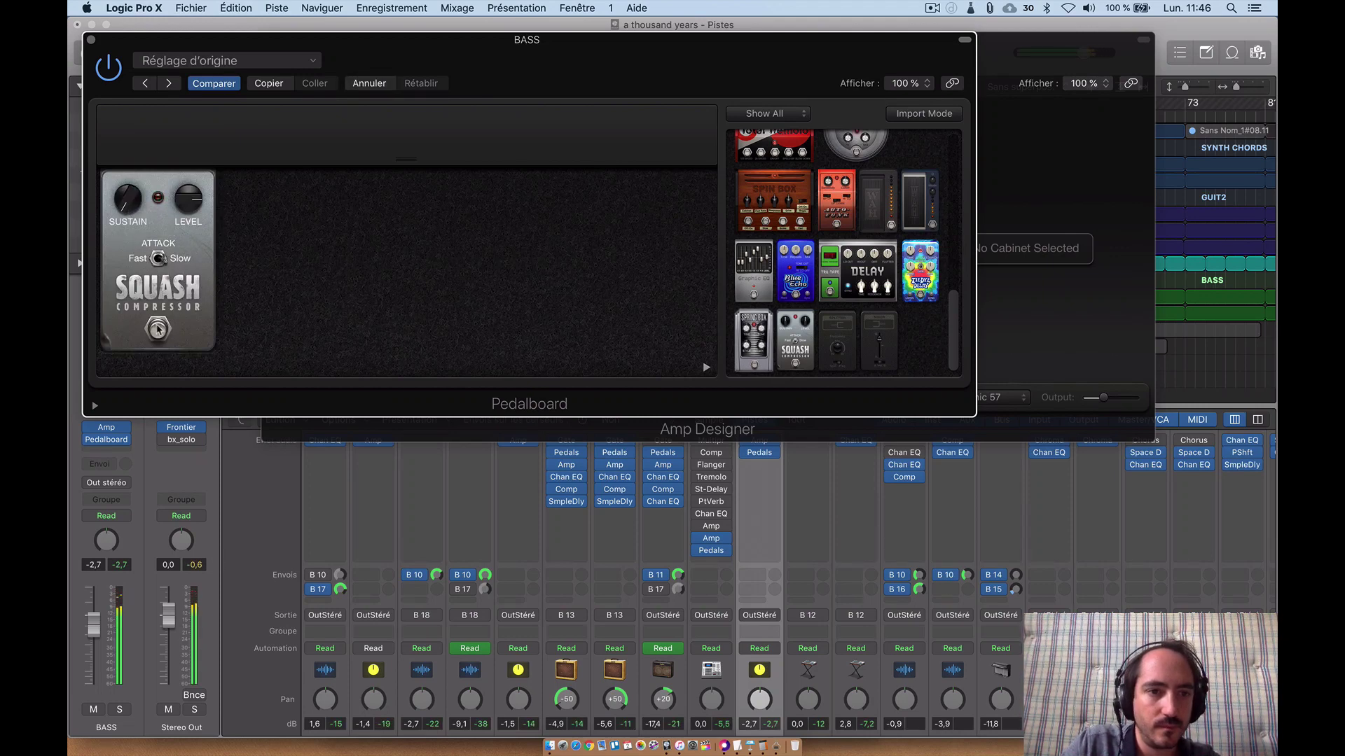
left_click_drag(190, 201, 190, 205)
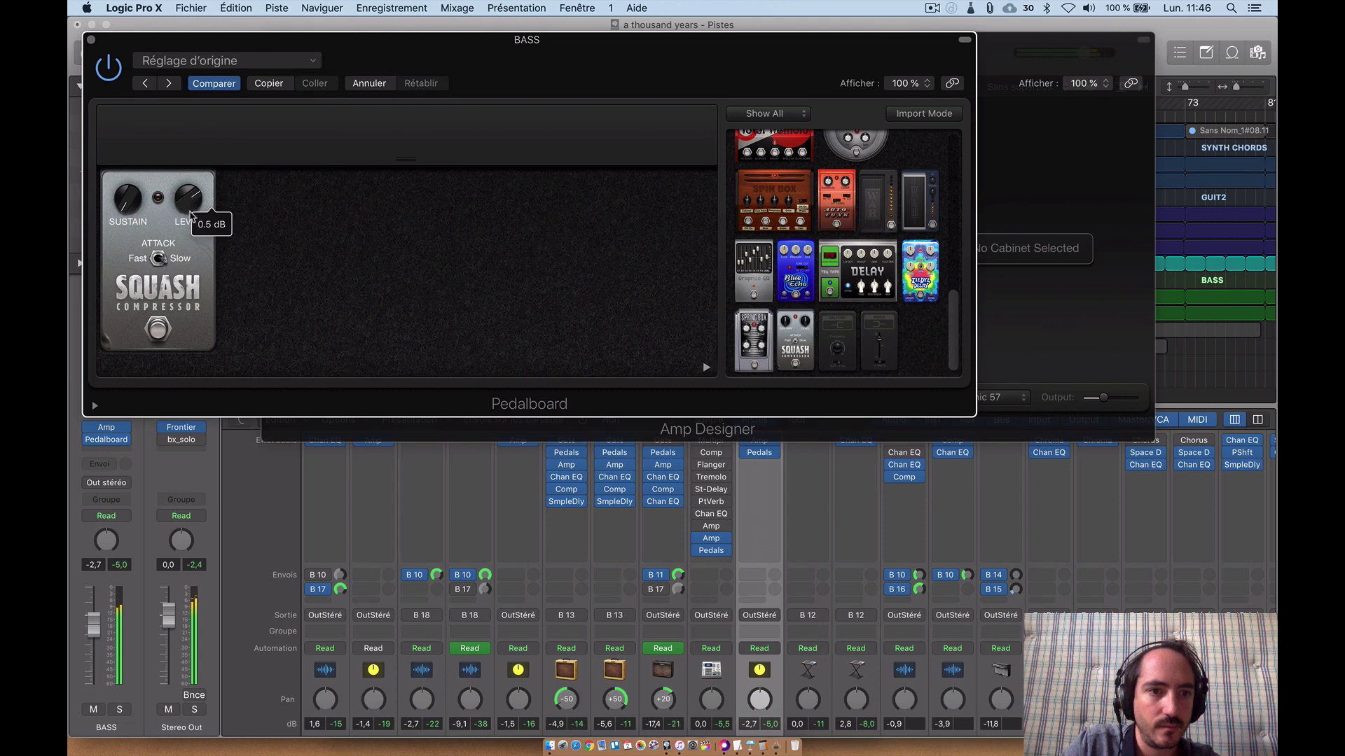
mouse_move(196, 194)
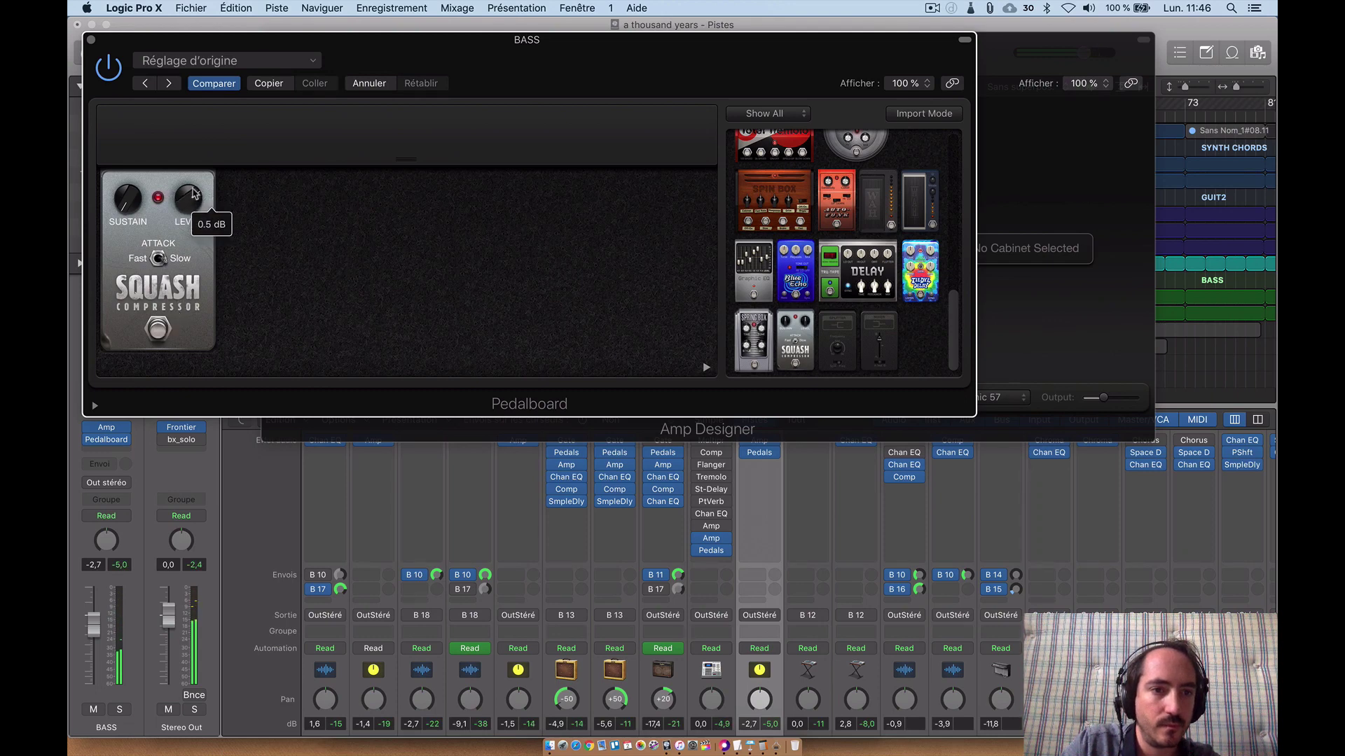
left_click_drag(195, 194, 195, 200)
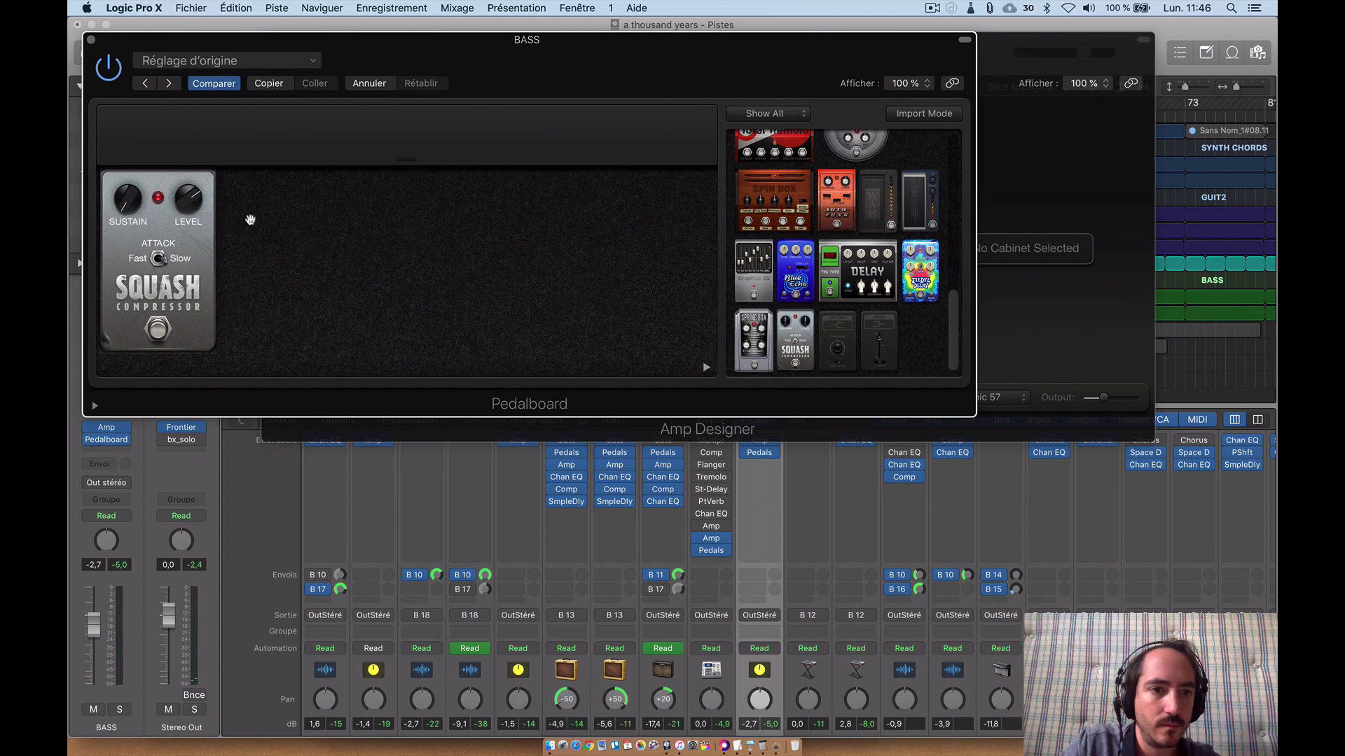
Readjust the bass compressor's Sustain and Level while the mix plays, and try its Attack switch
left_click_drag(128, 196, 115, 135)
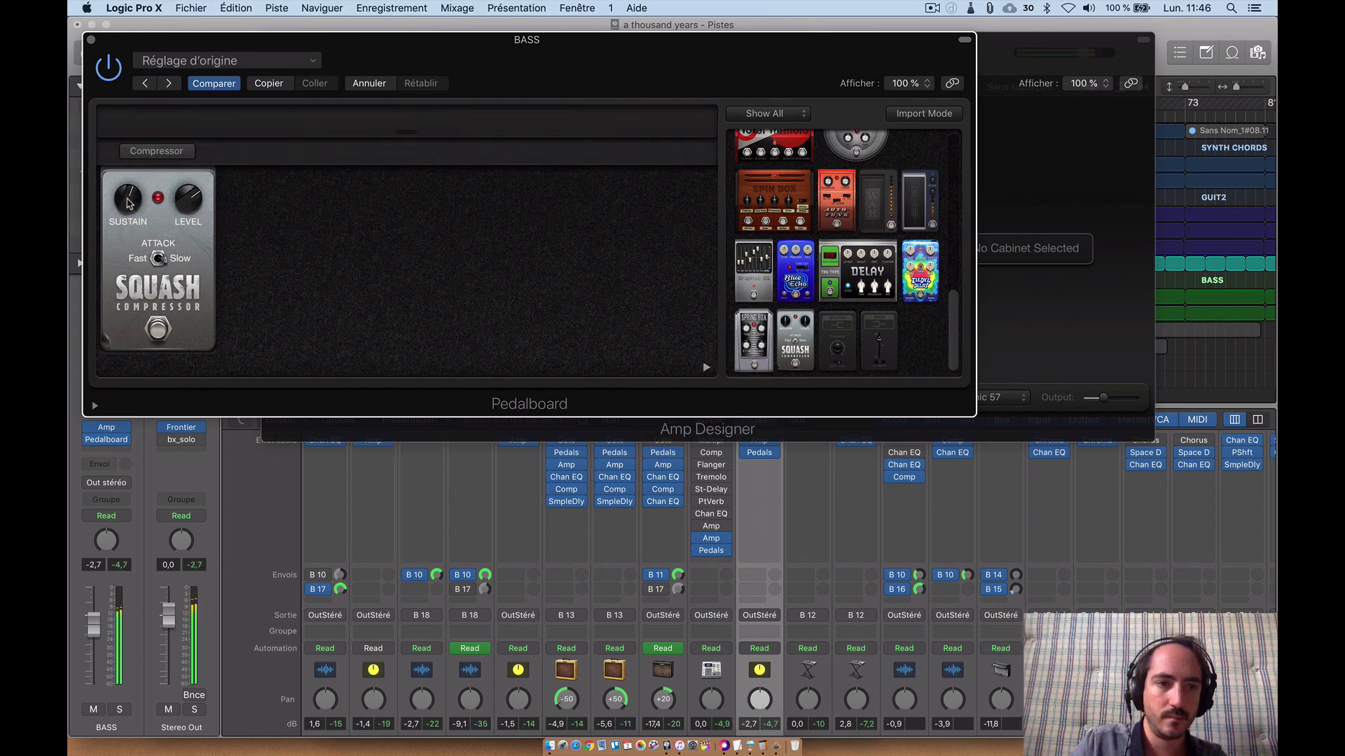
left_click_drag(126, 199, 180, 201)
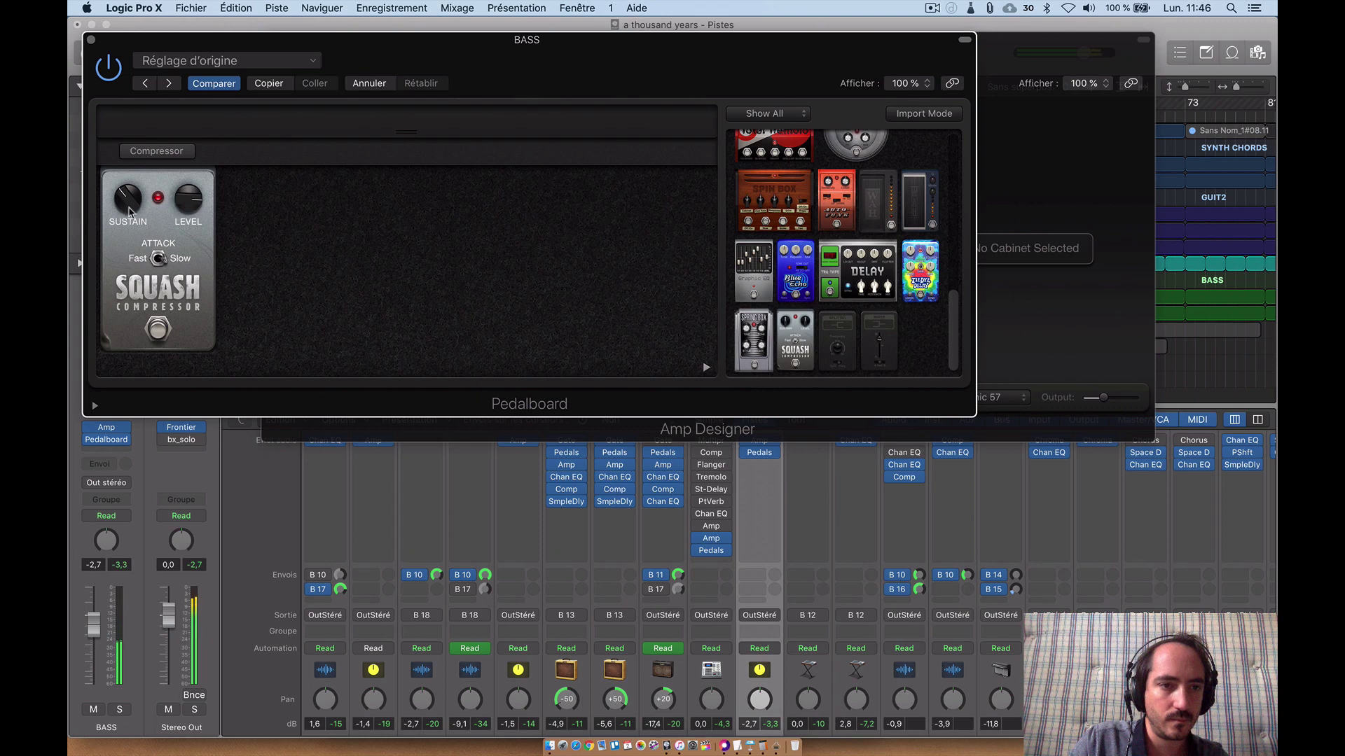
left_click_drag(128, 205, 127, 205)
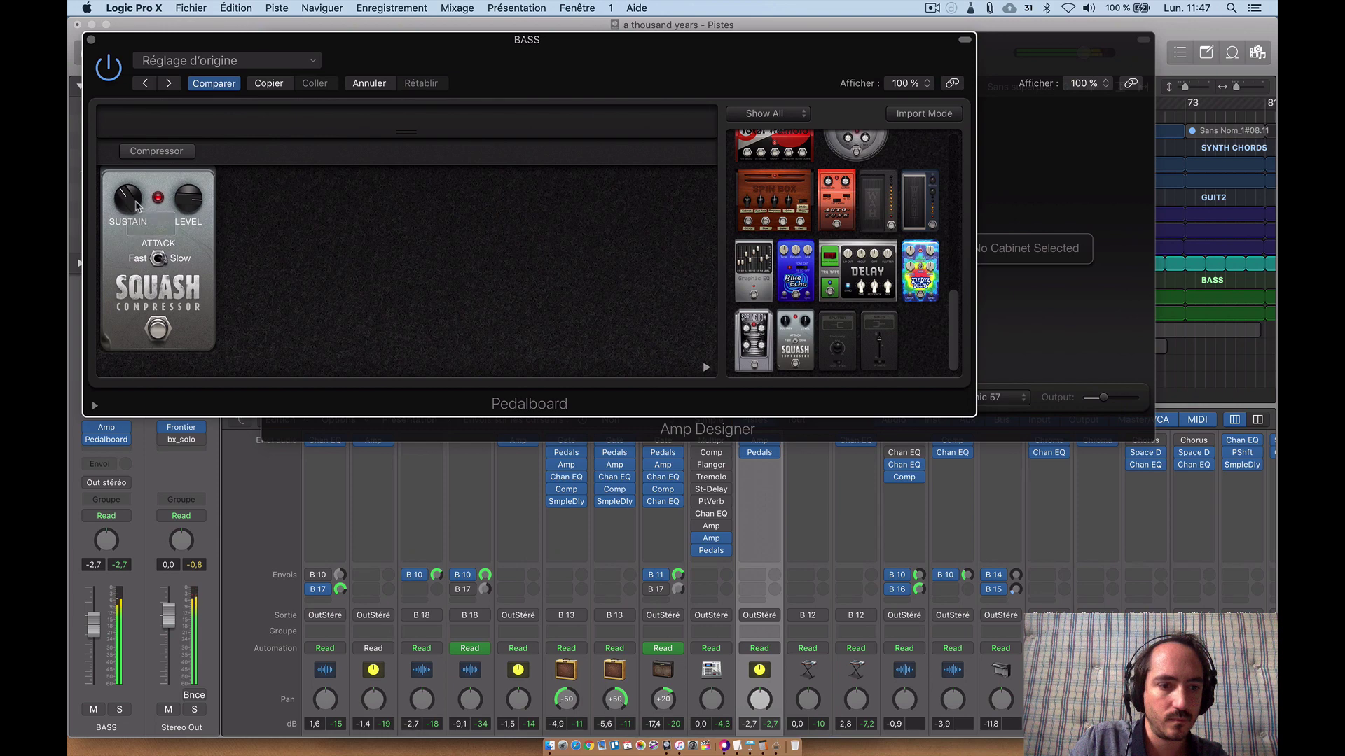
left_click_drag(190, 205, 190, 208)
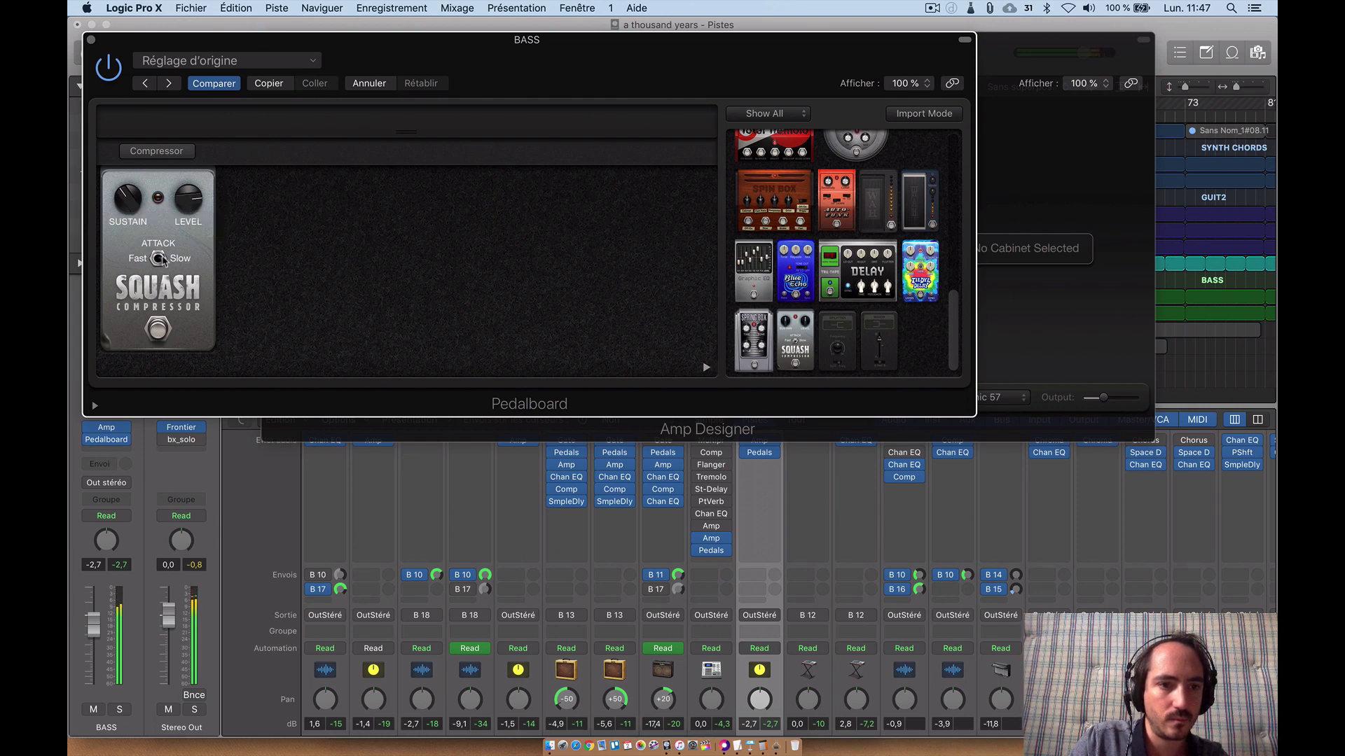
left_click(160, 259)
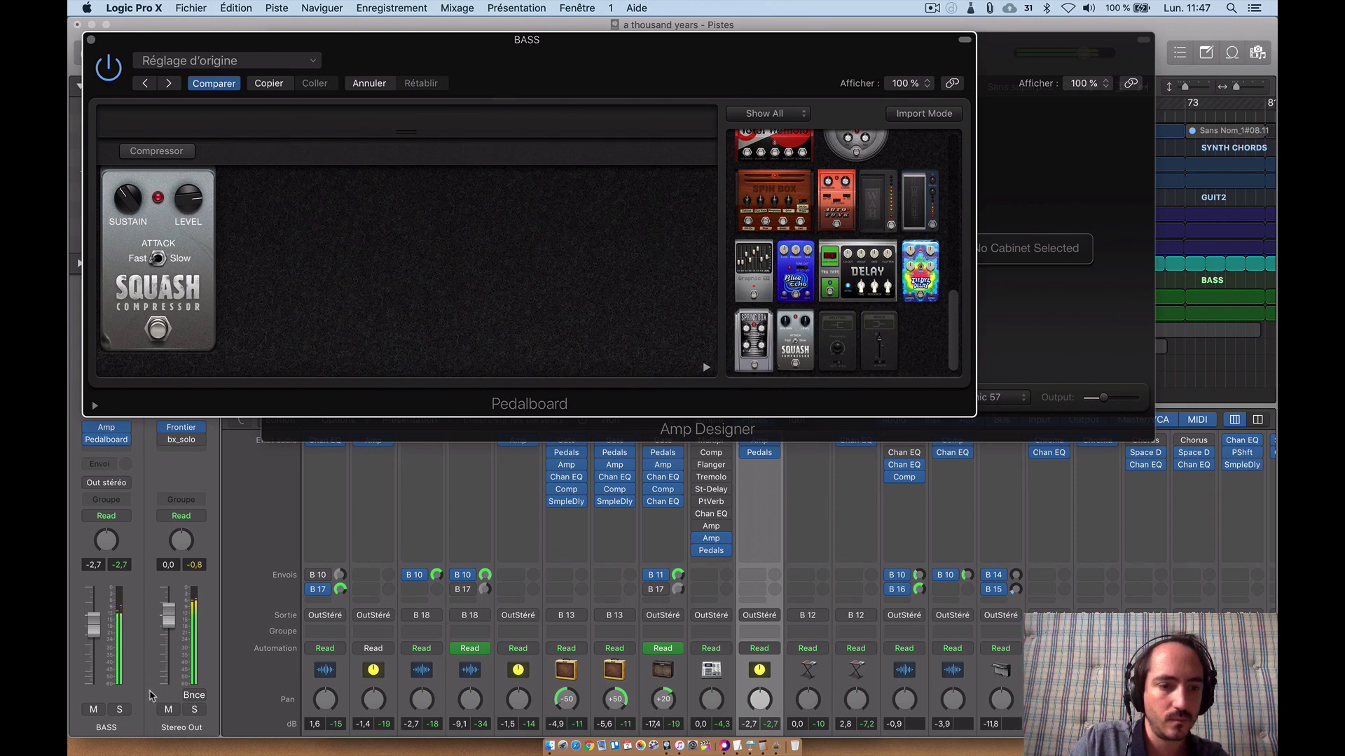
Solo the BASS track, set the compressor's Level to about 2.5 dB, and move the Pedalboard window aside
left_click(123, 710)
left_click(121, 710)
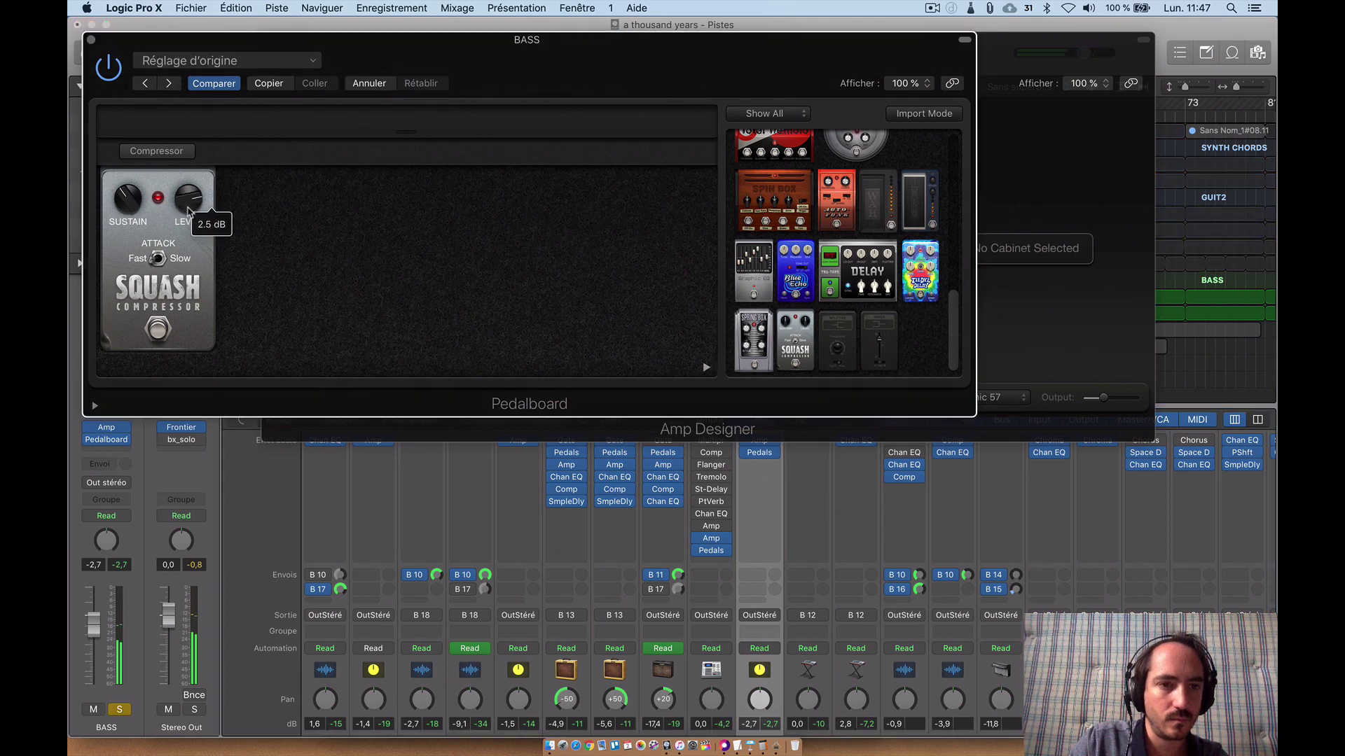
left_click(189, 208)
left_click_drag(408, 60, 523, 60)
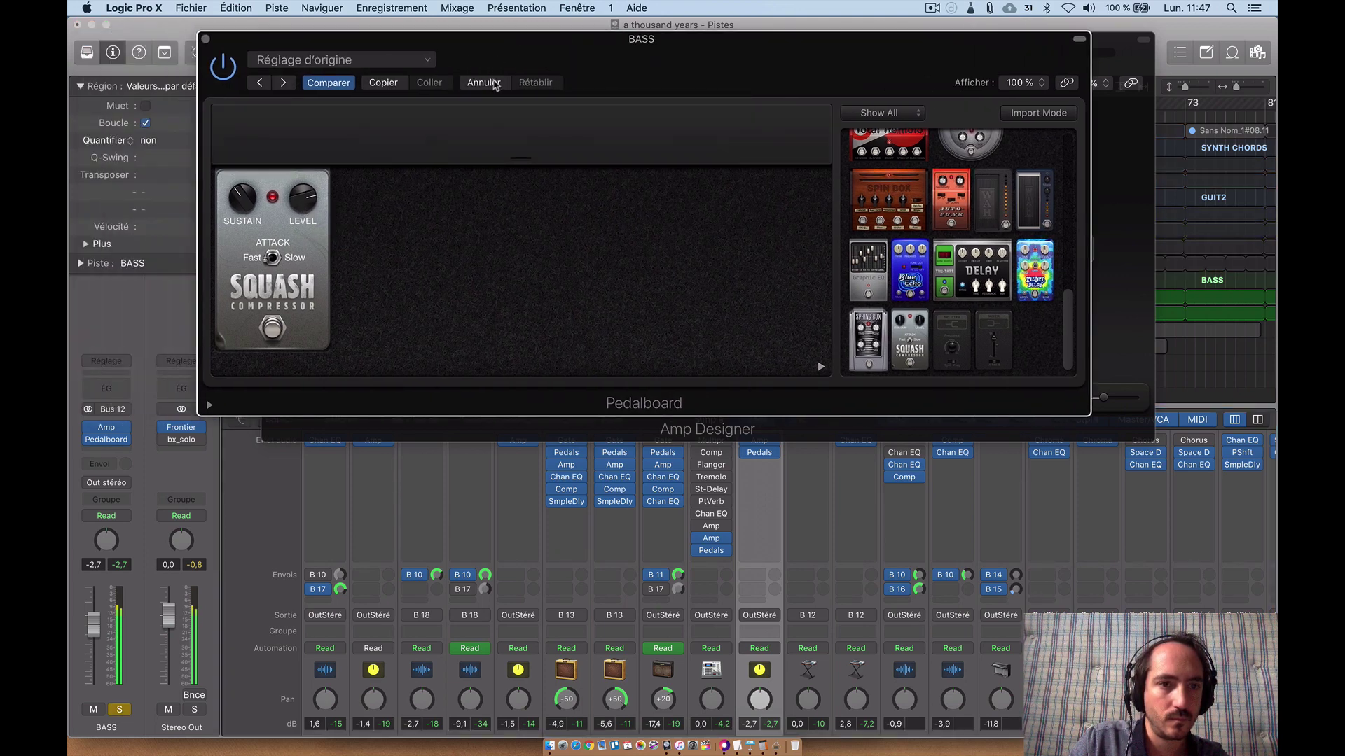
Fine-tune the soloed bass compressor to about 2.0 dB Level and -15.0 dB Sustain, comparing the sound with the pedal off and on
left_click_drag(251, 210, 249, 229)
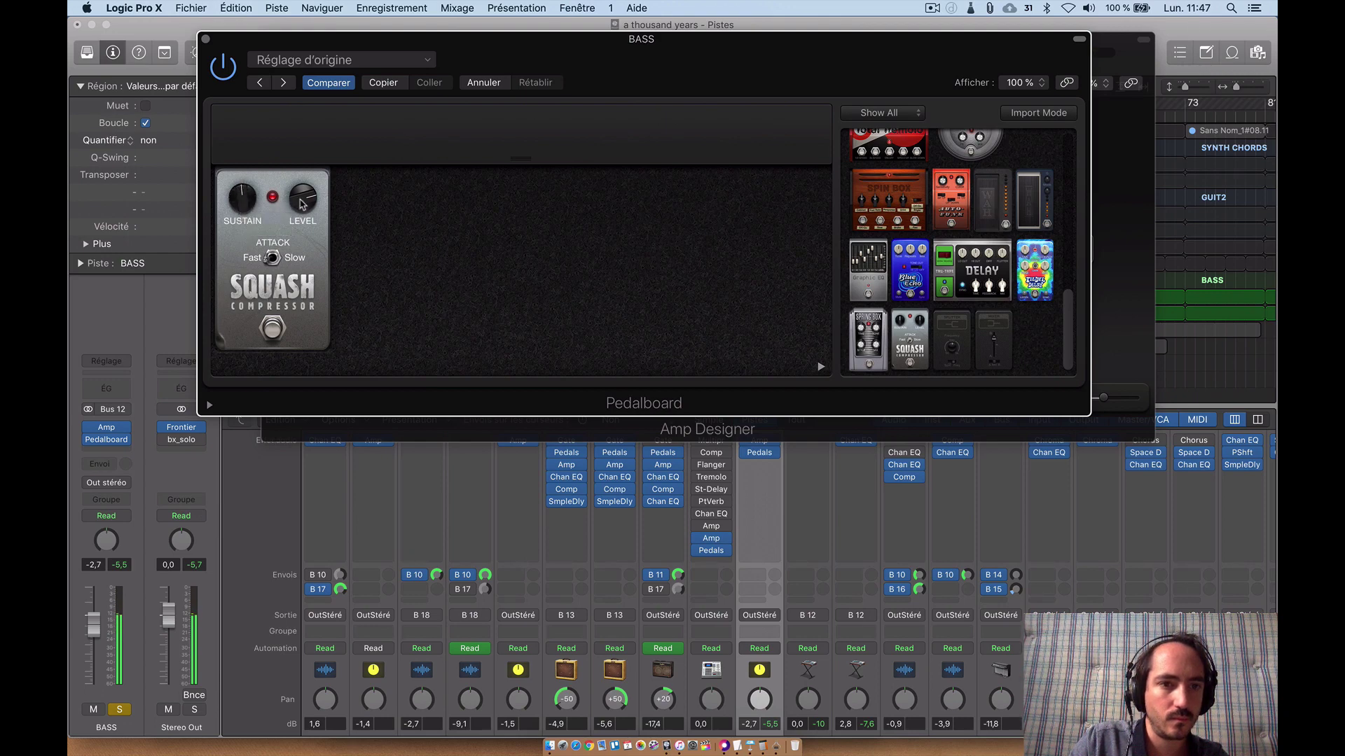
mouse_move(301, 192)
left_click_drag(245, 209, 244, 245)
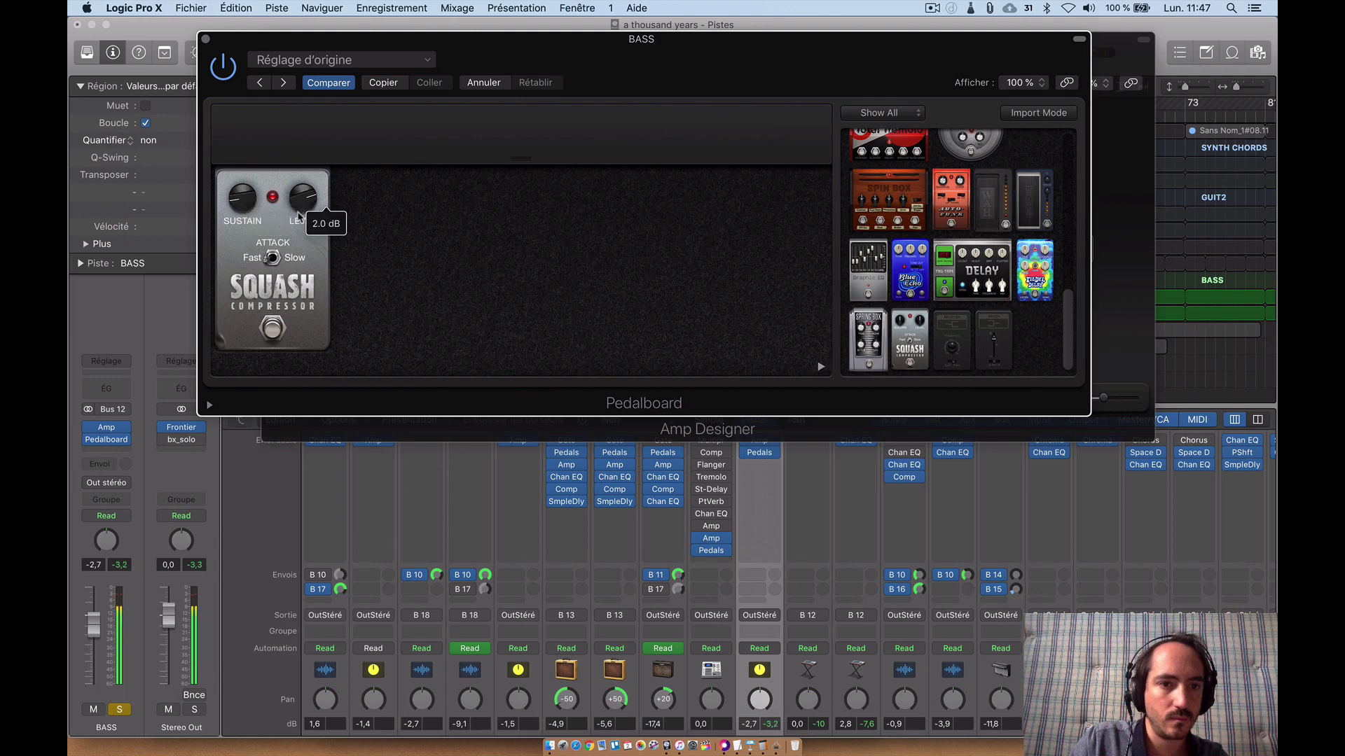
left_click(272, 328)
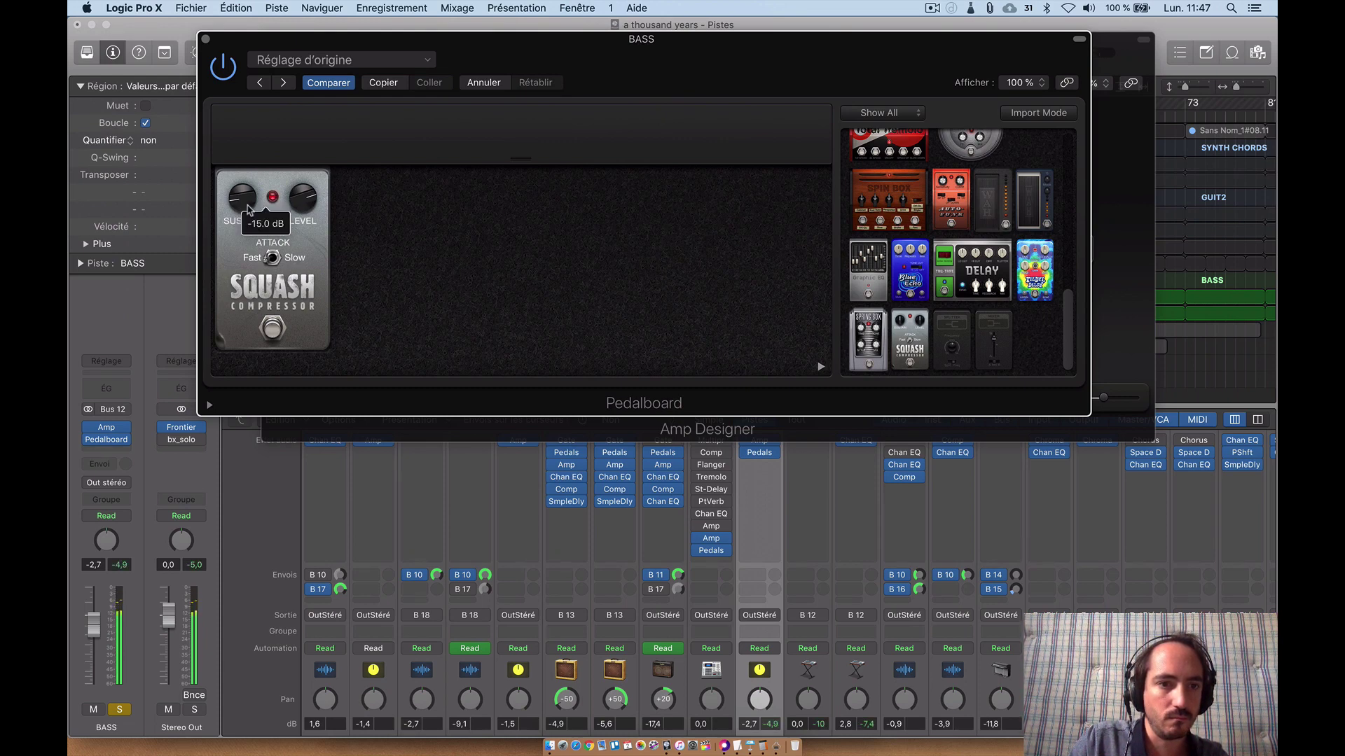
mouse_move(249, 212)
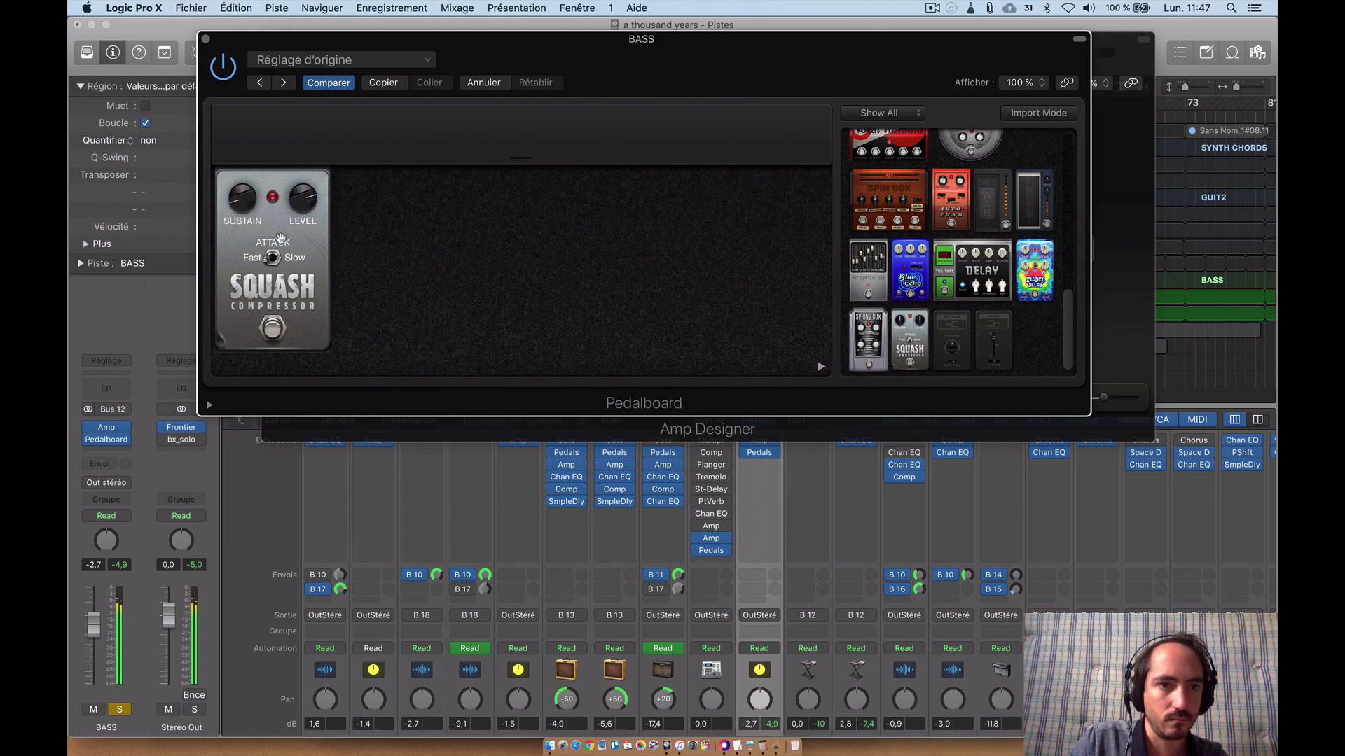
Close the bass Pedalboard, unsolo BASS, and compare the full mix with its amp and Pedalboard bypassed and active
left_click(205, 39)
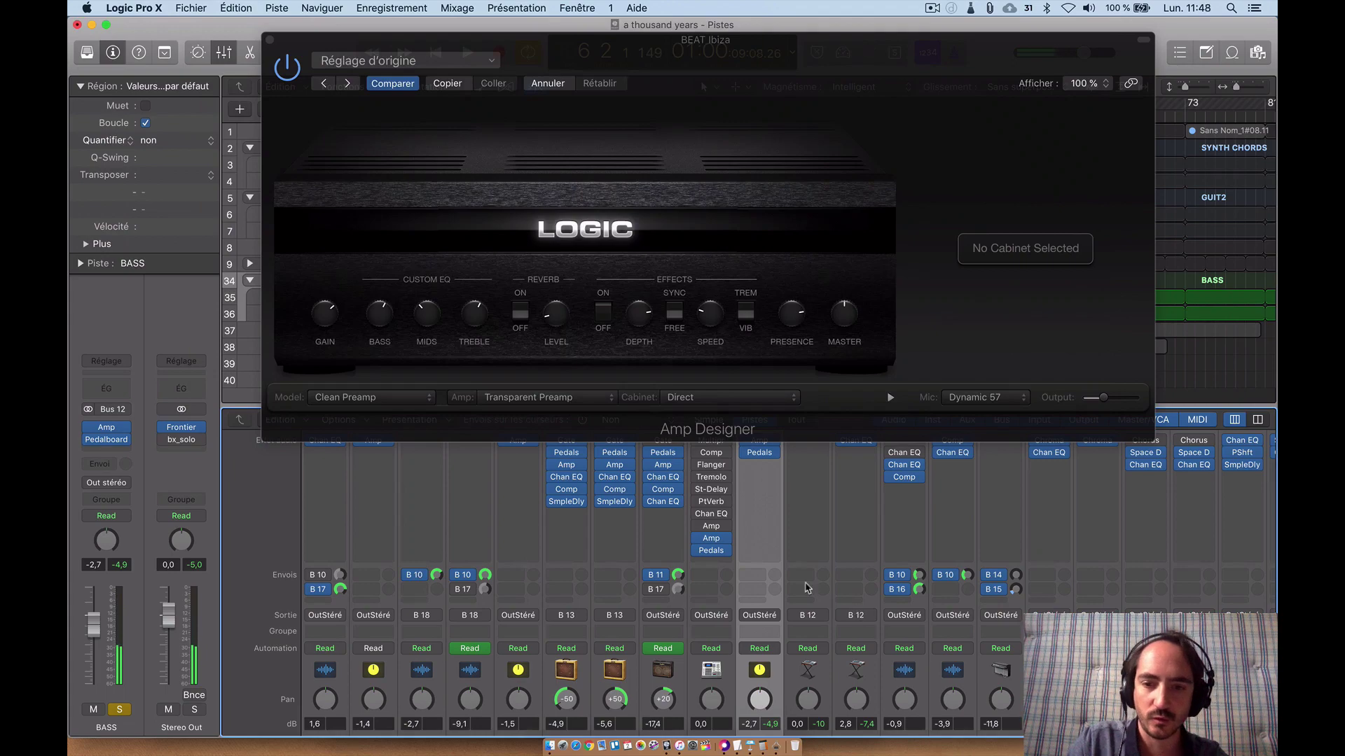
scroll(755, 530, "down", 5)
scroll(755, 530, "up", 1)
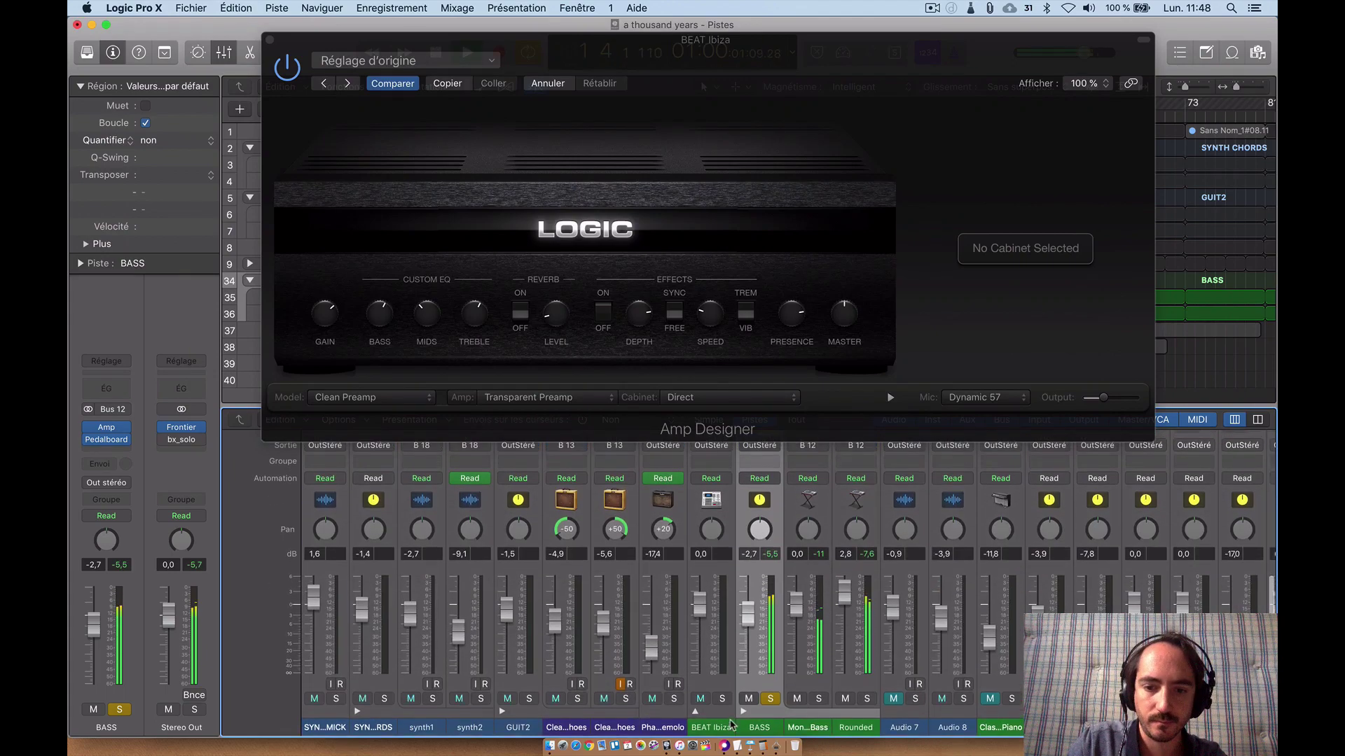
scroll(802, 711, "up", 8)
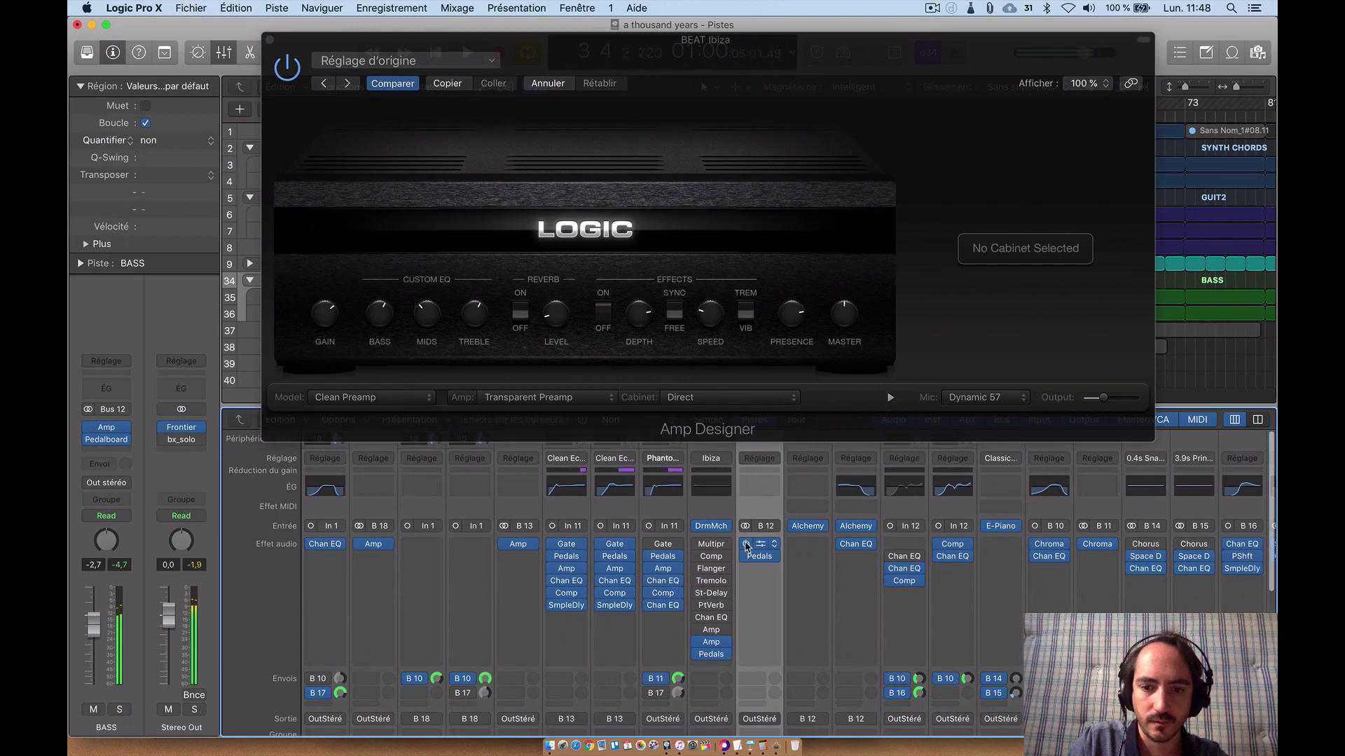
mouse_move(745, 546)
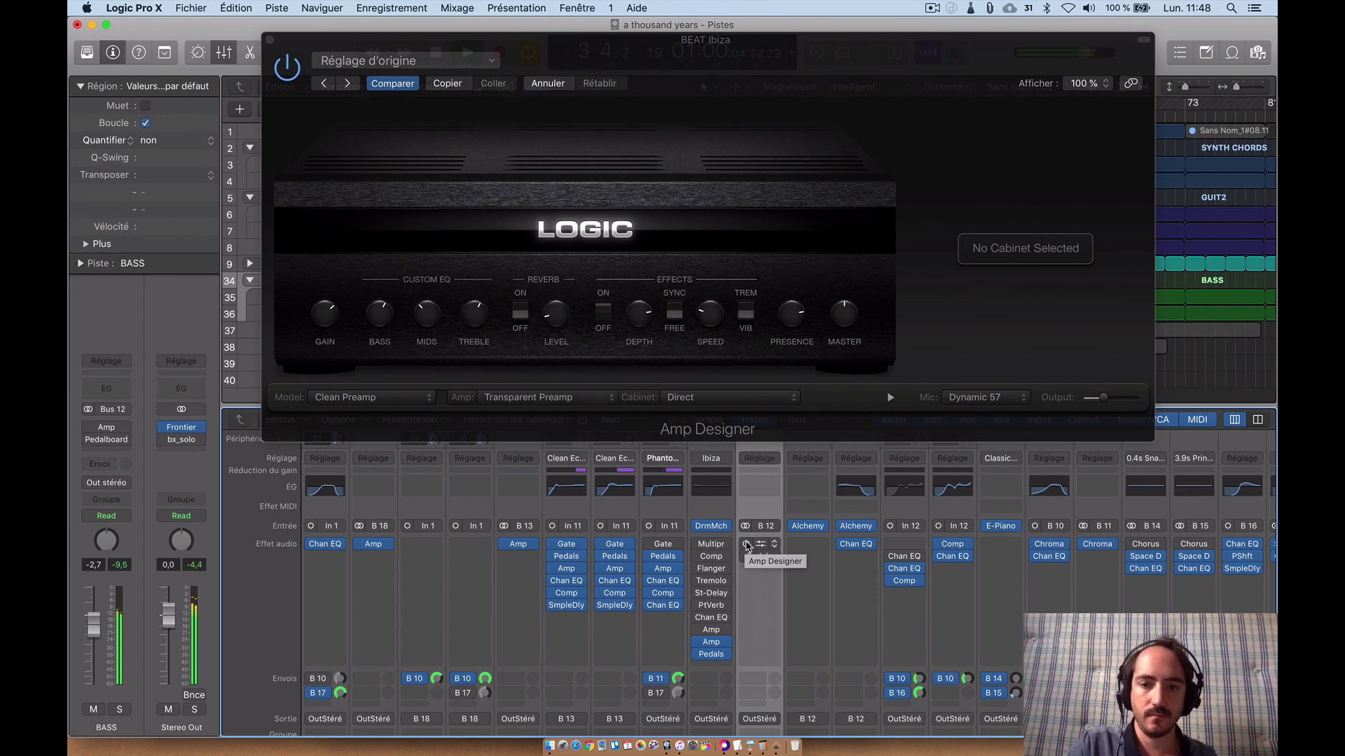
left_click(747, 545)
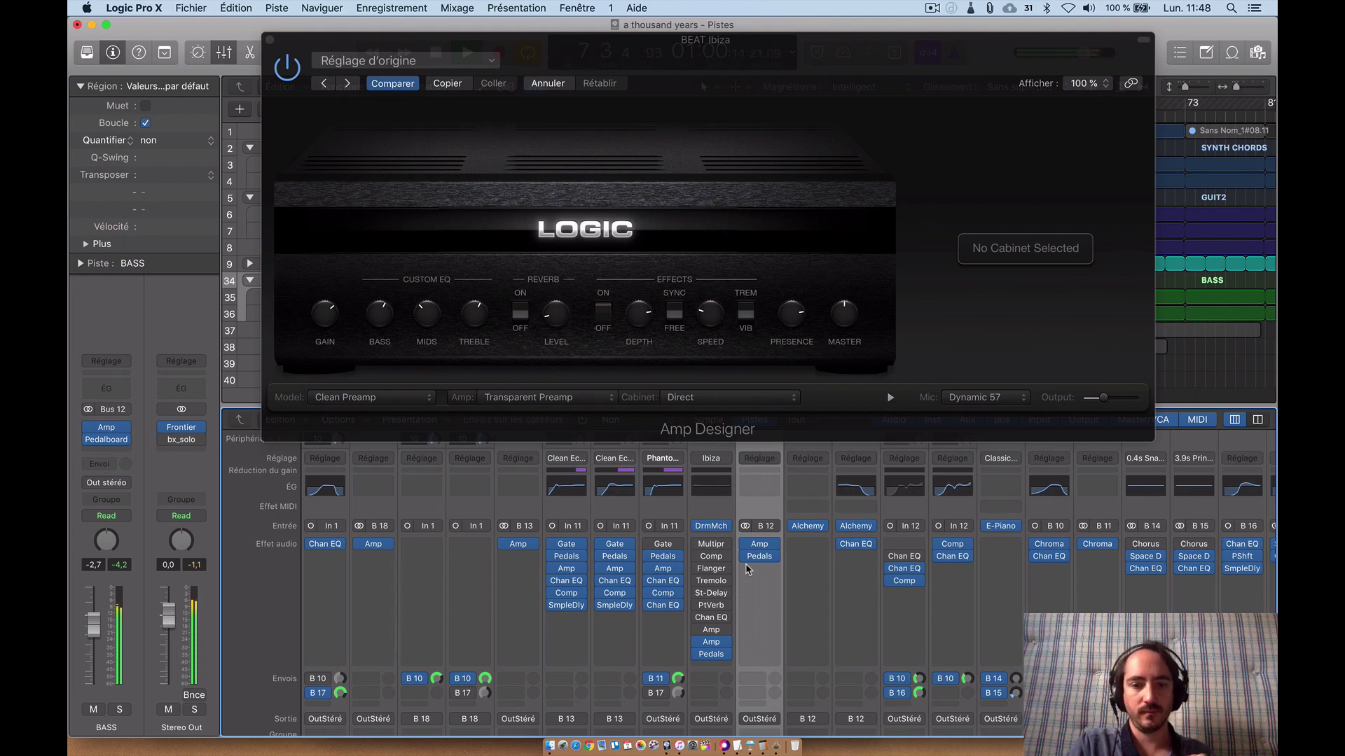
Insert the stereo SSLChannel after the Pedalboard on the BASS track, reposition its window, and try its LMF gain
scroll(750, 546, "down", 3)
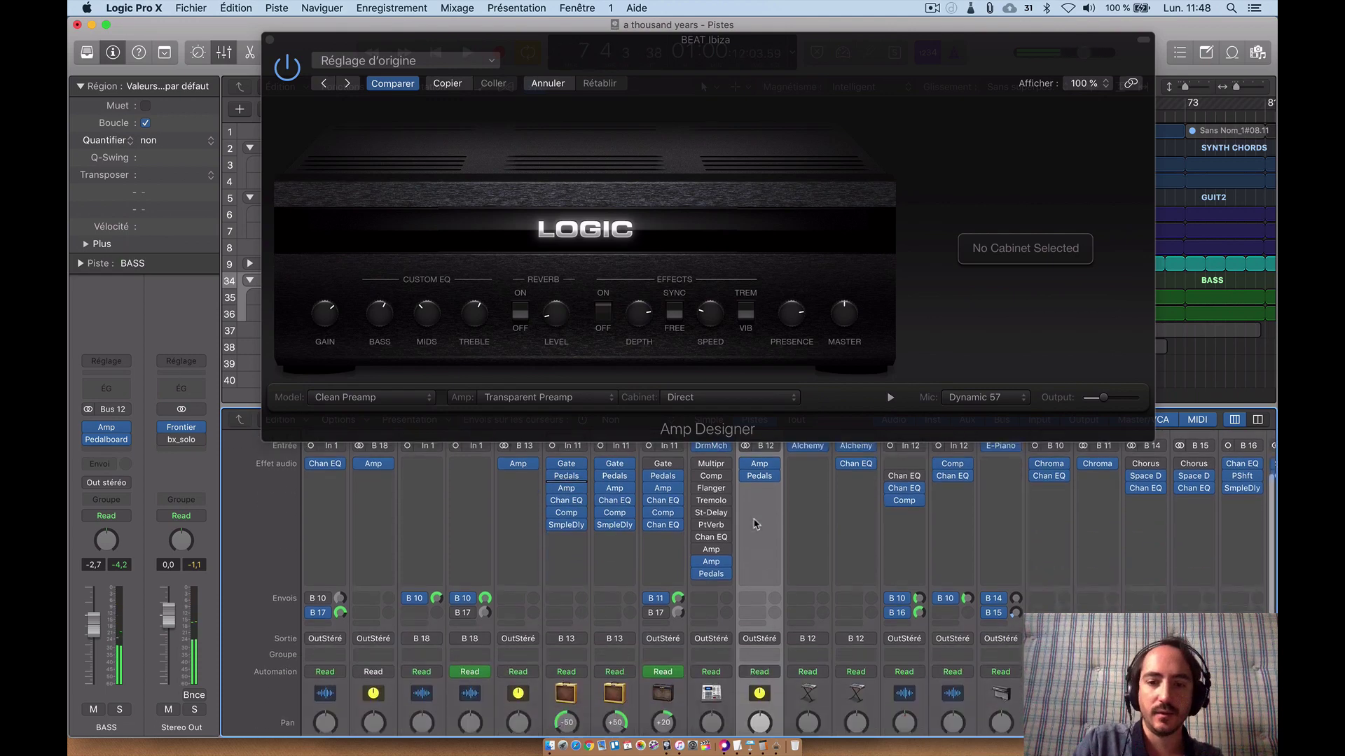
scroll(755, 524, "up", 1)
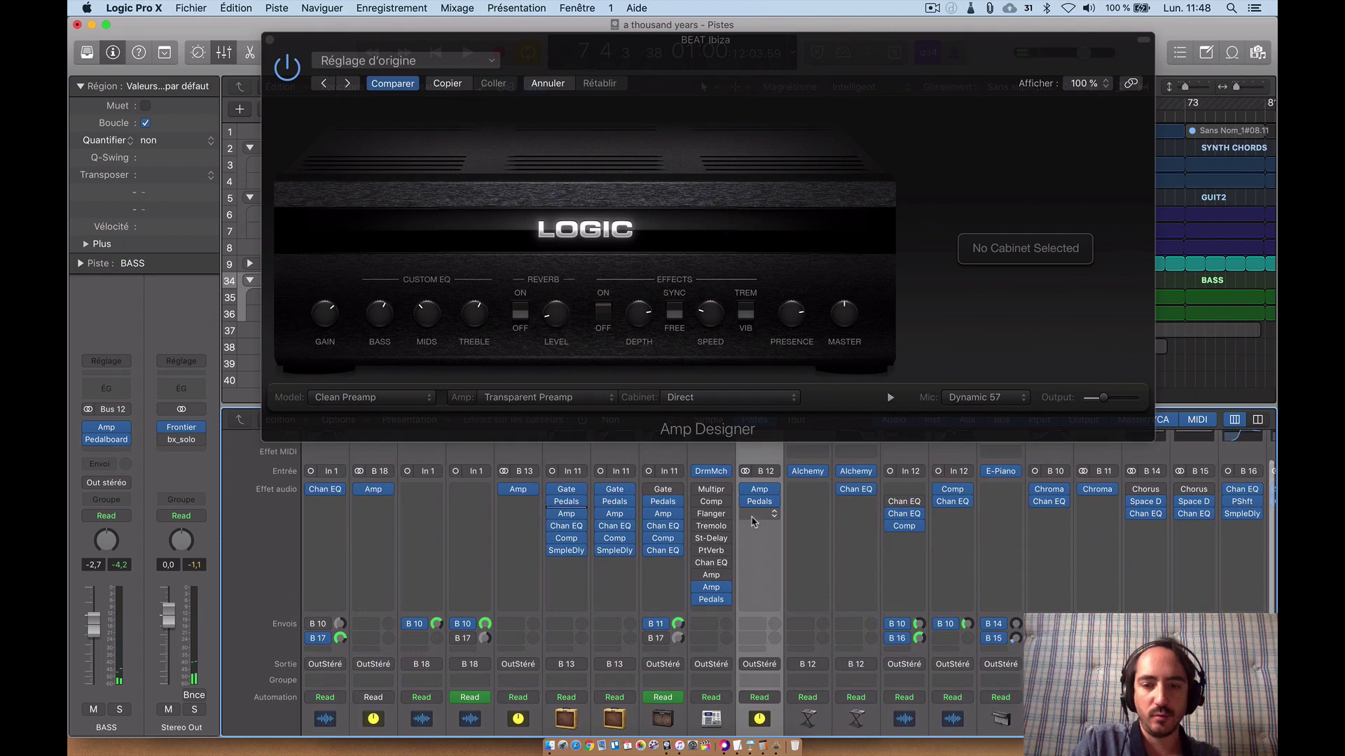
left_click(748, 517)
mouse_move(821, 619)
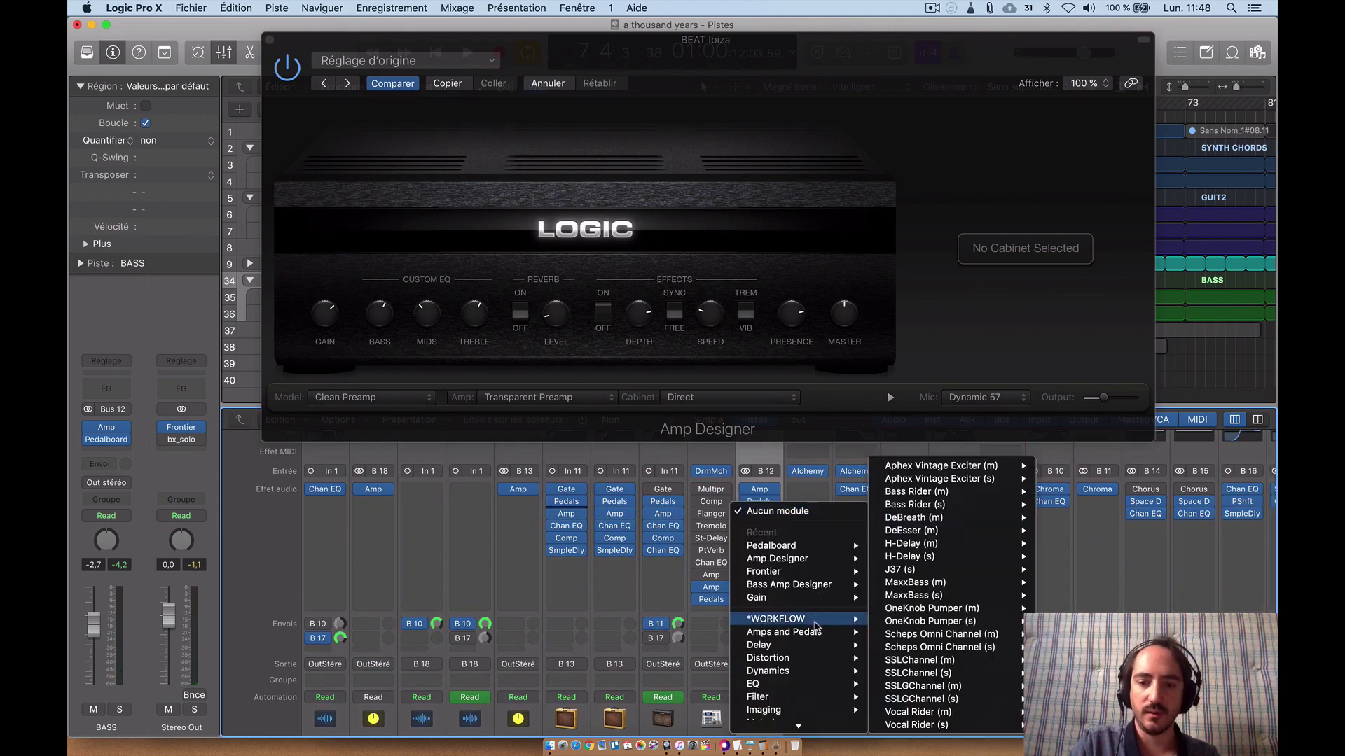
mouse_move(971, 609)
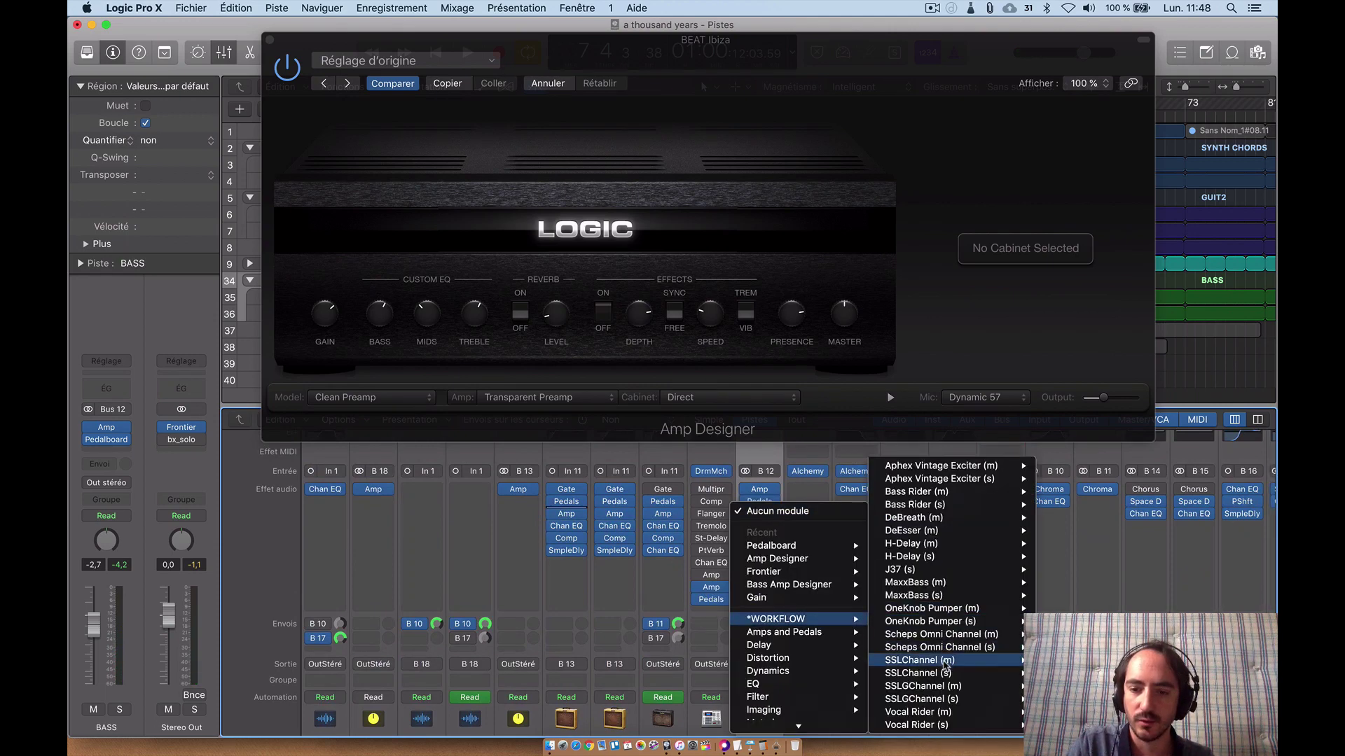
left_click(940, 676)
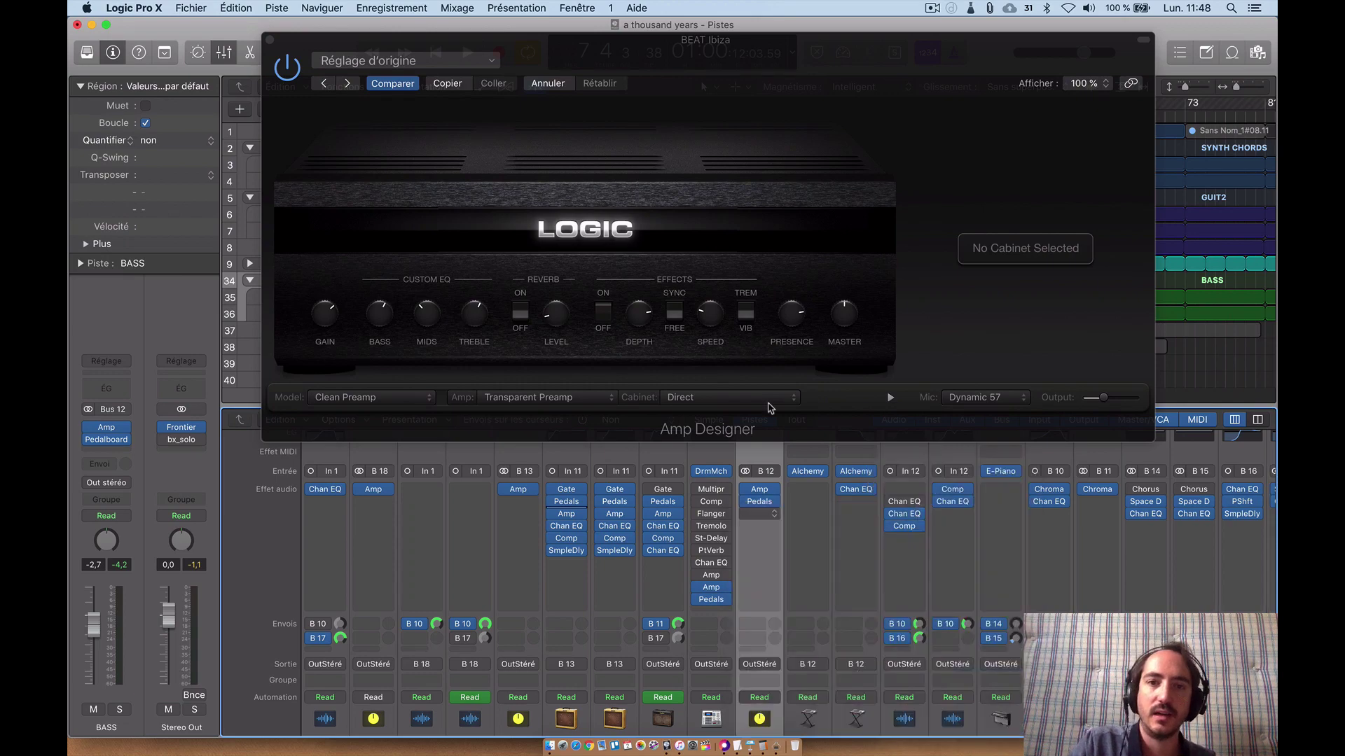
left_click_drag(269, 42, 504, 51)
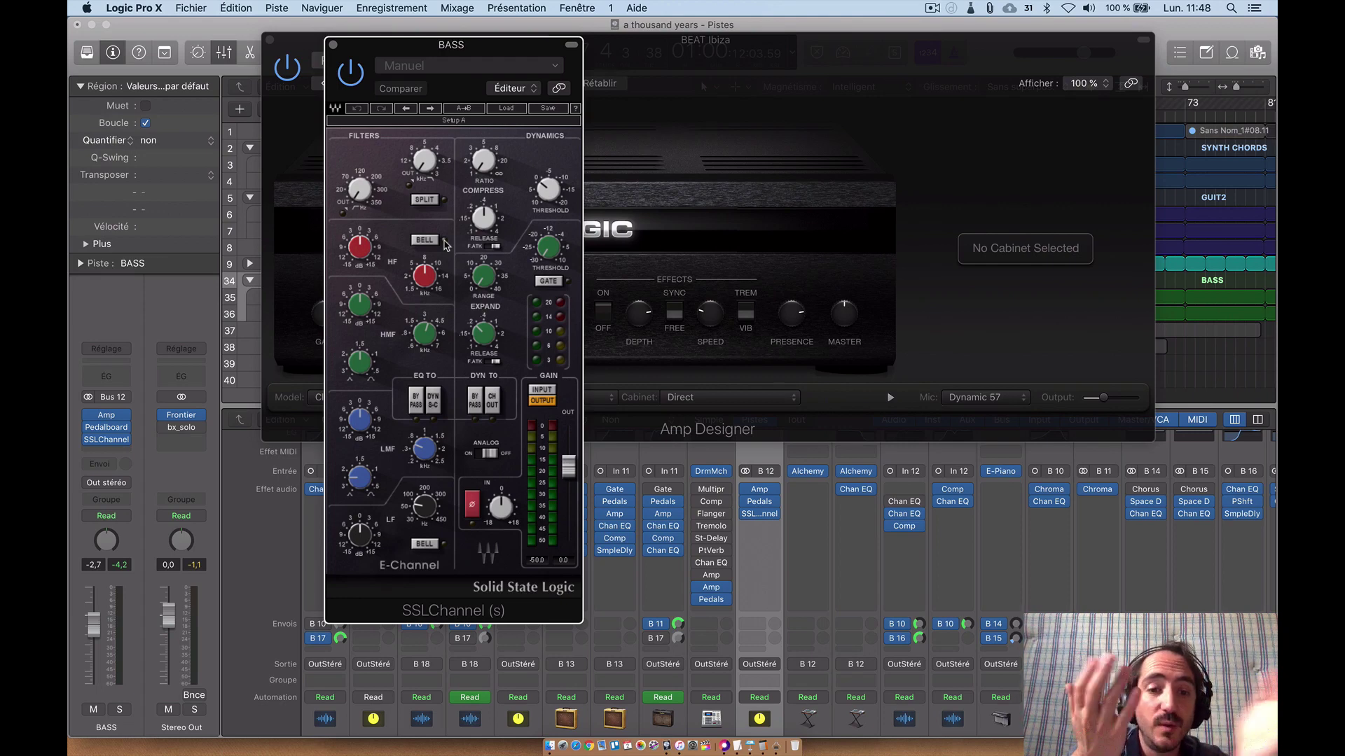
left_click(363, 417)
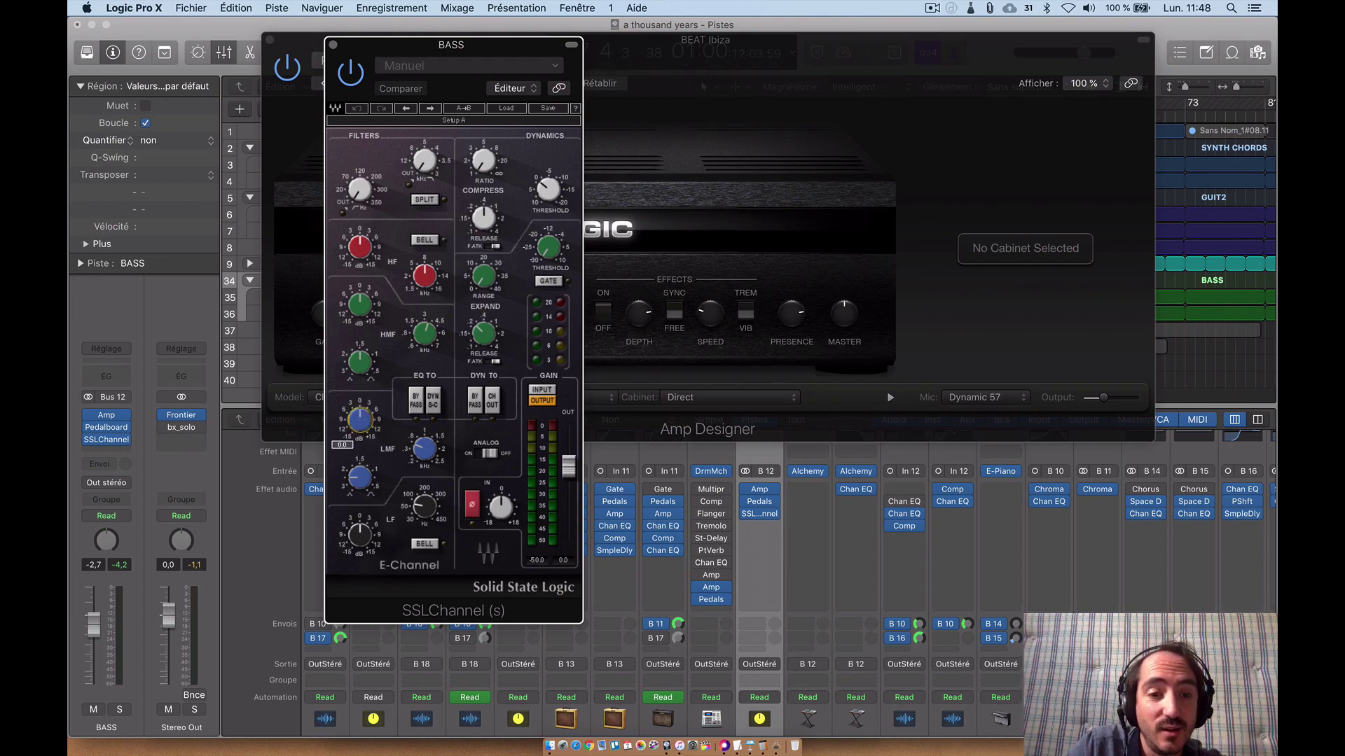
mouse_move(359, 419)
left_mouse_down()
mouse_move(359, 438)
mouse_move(364, 415)
left_mouse_up()
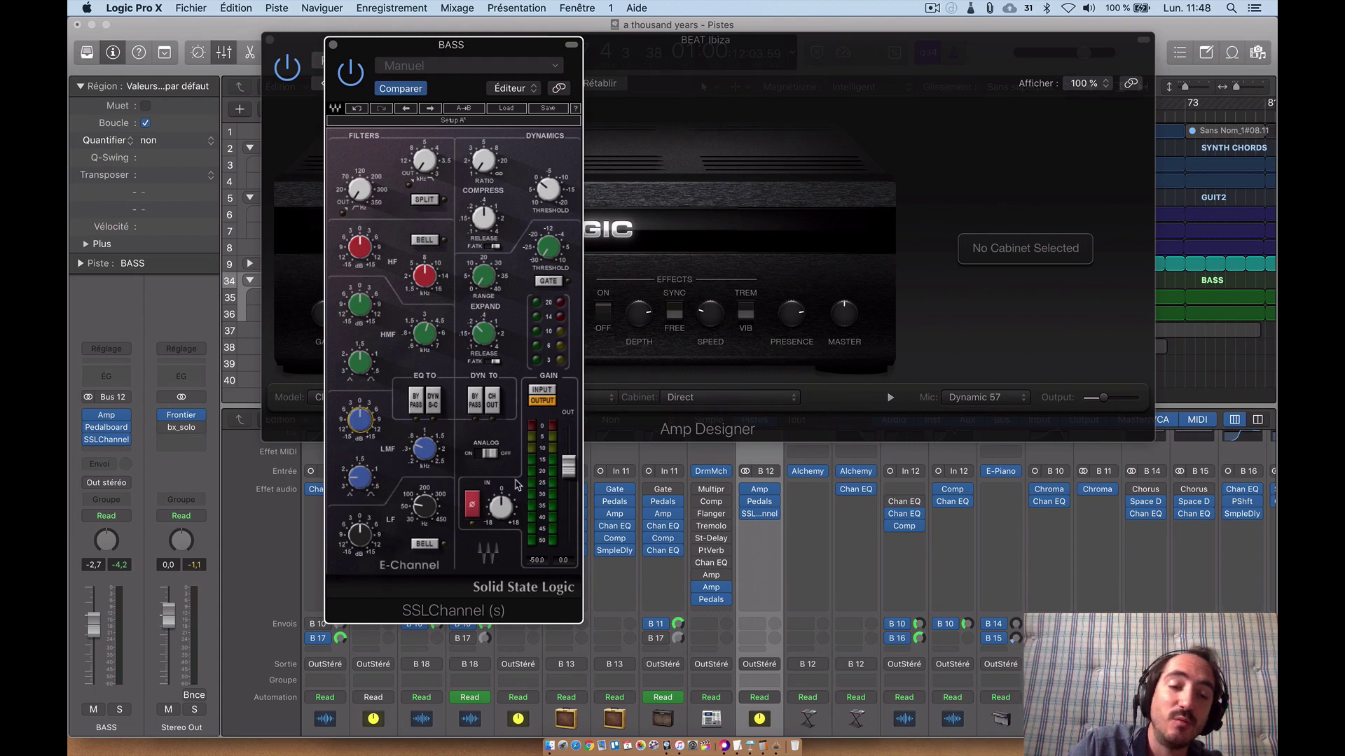
Add a Channel EQ to BASS with boosts of 15 dB at 116 Hz, 12 dB at 255 Hz and 5 dB at 2850 Hz, and bypass it
left_click(112, 371)
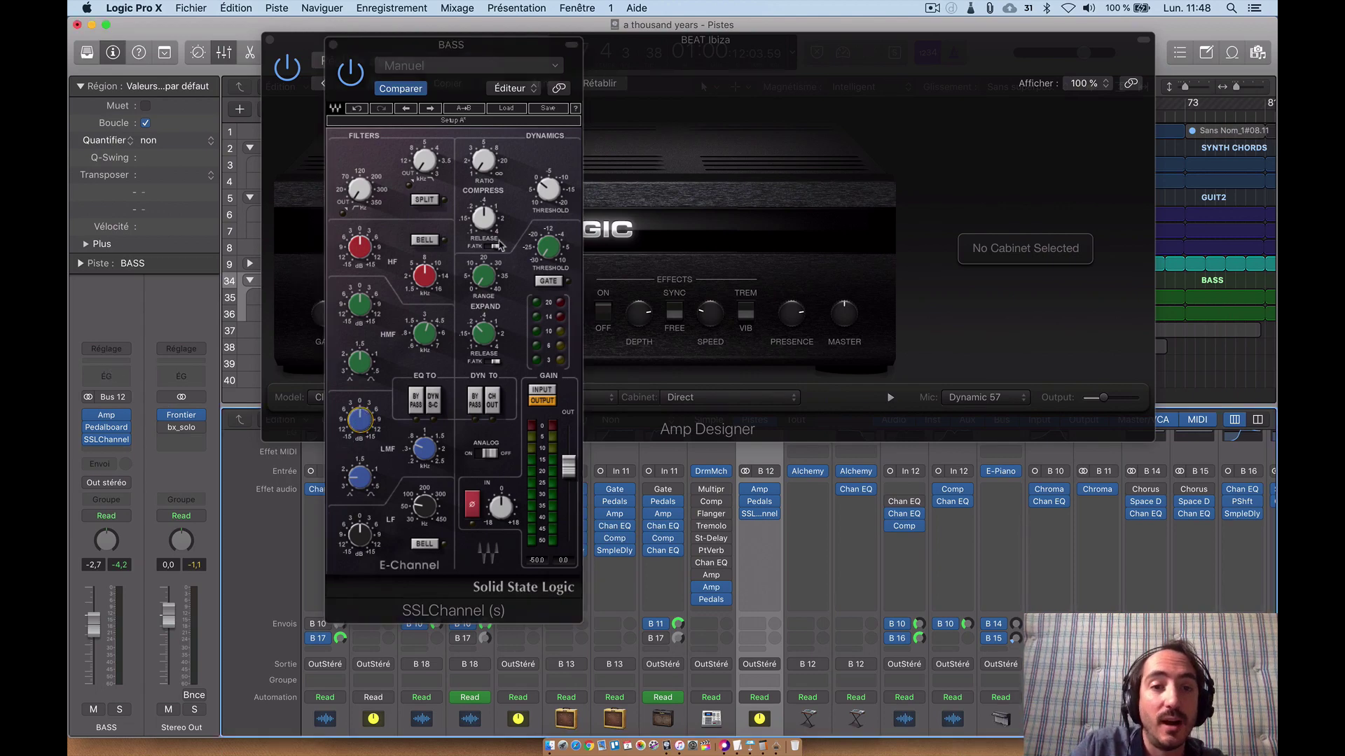
left_click_drag(308, 212, 370, 245)
left_click_drag(562, 216, 574, 183)
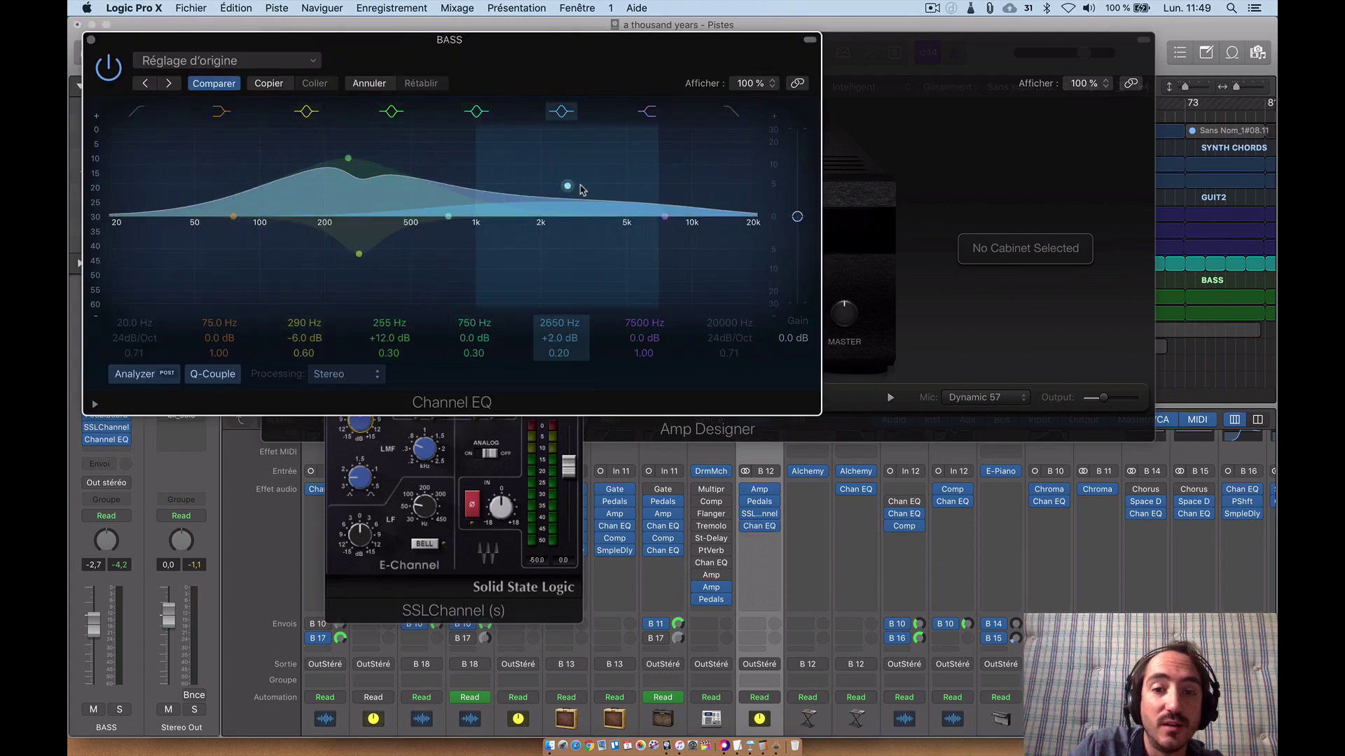
left_click_drag(358, 253, 267, 208)
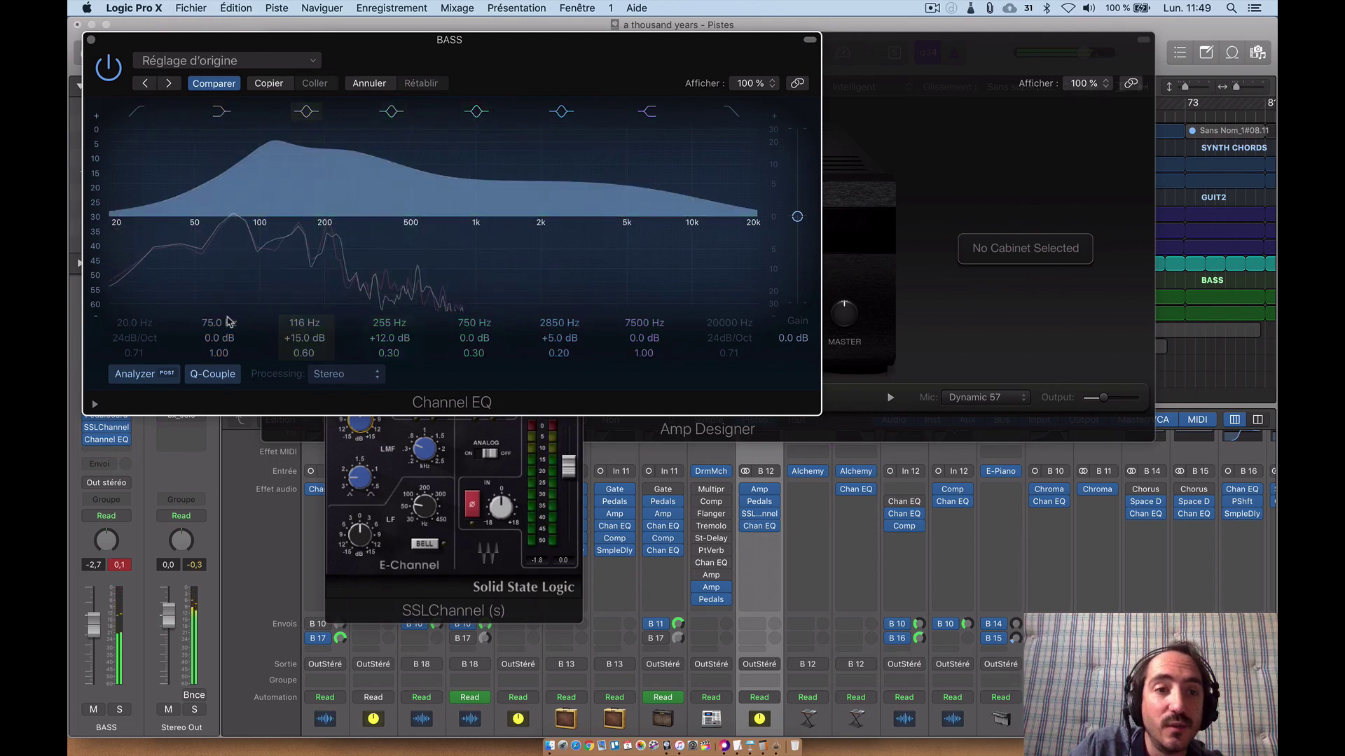
left_click(91, 40)
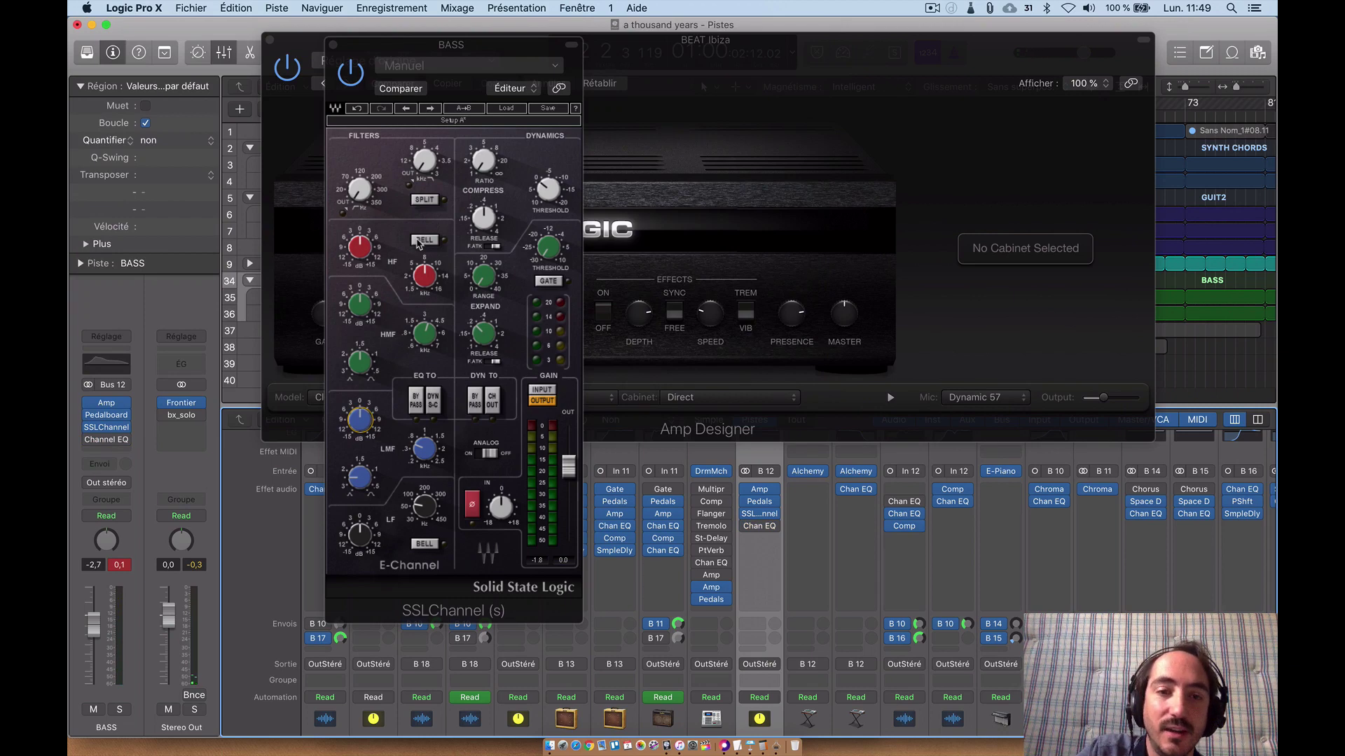
Try the SSLChannel's low-cut filter on BASS, return it to Out, and close the plug-in window
left_click_drag(359, 189, 360, 184)
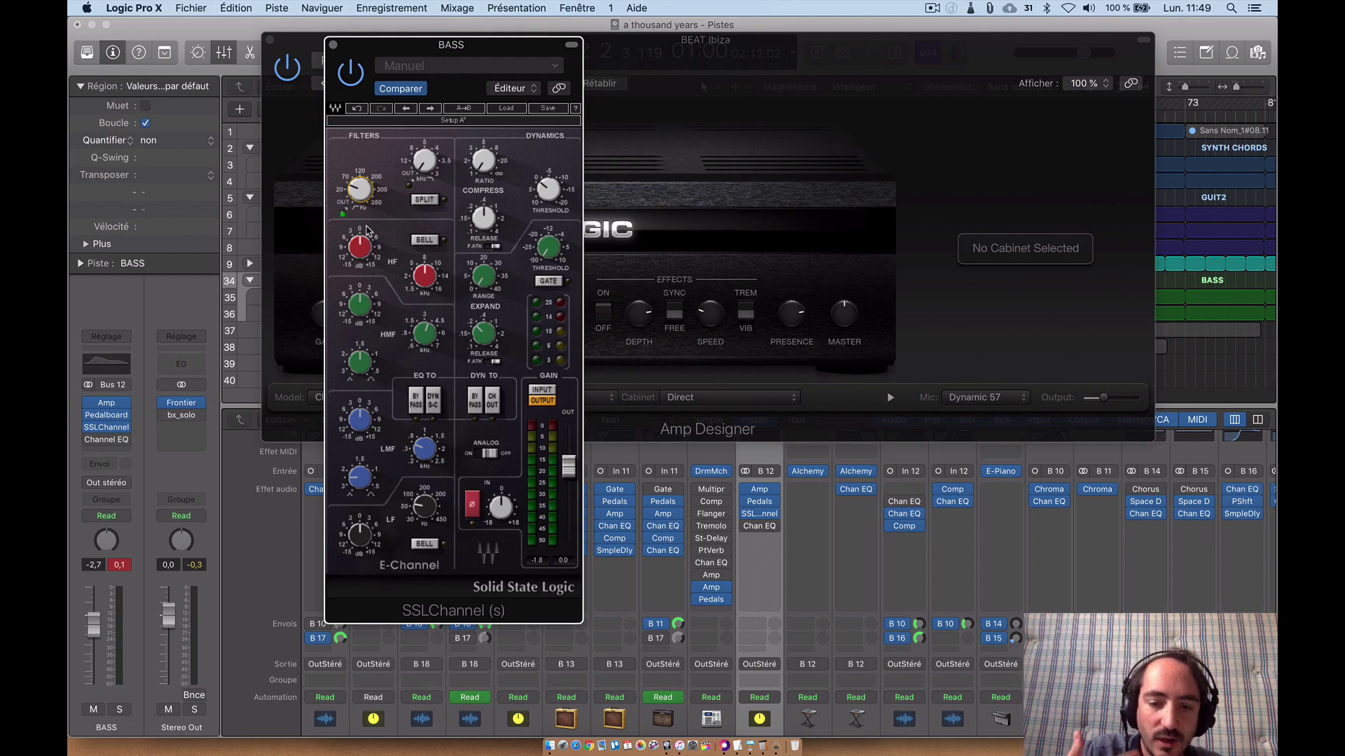
left_click_drag(365, 198, 366, 202)
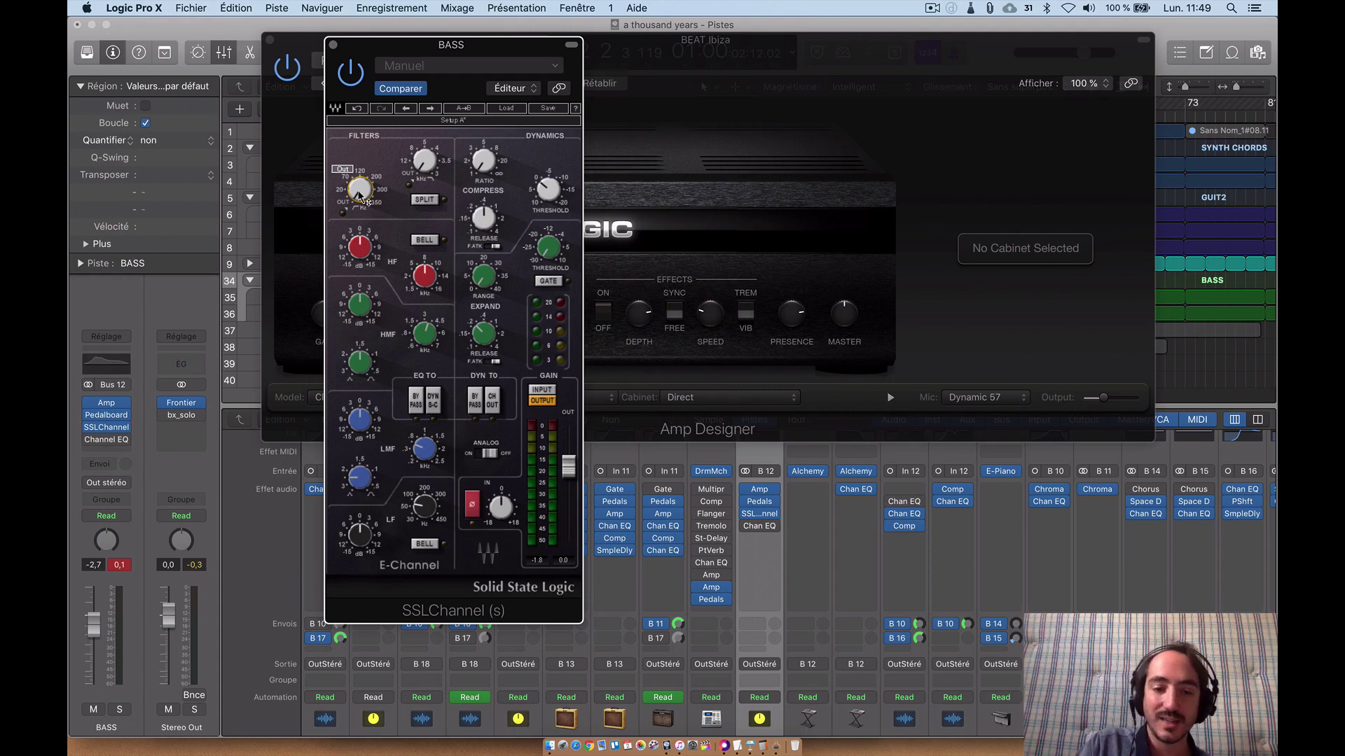
left_click(333, 47)
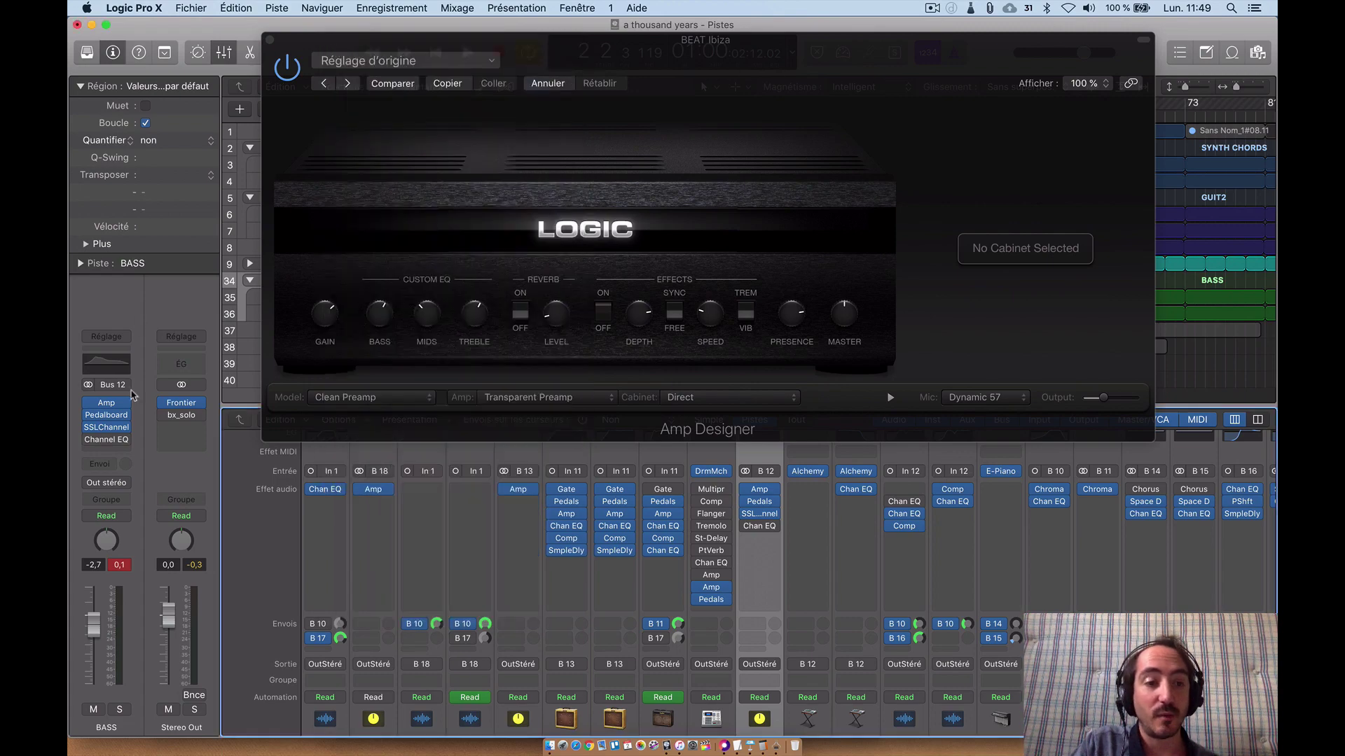
Replace the Channel EQ on BASS with a stereo Vintage Graphic EQ, raise its 500 Hz band slightly, and close the plug-in window
left_click(116, 452)
mouse_move(126, 576)
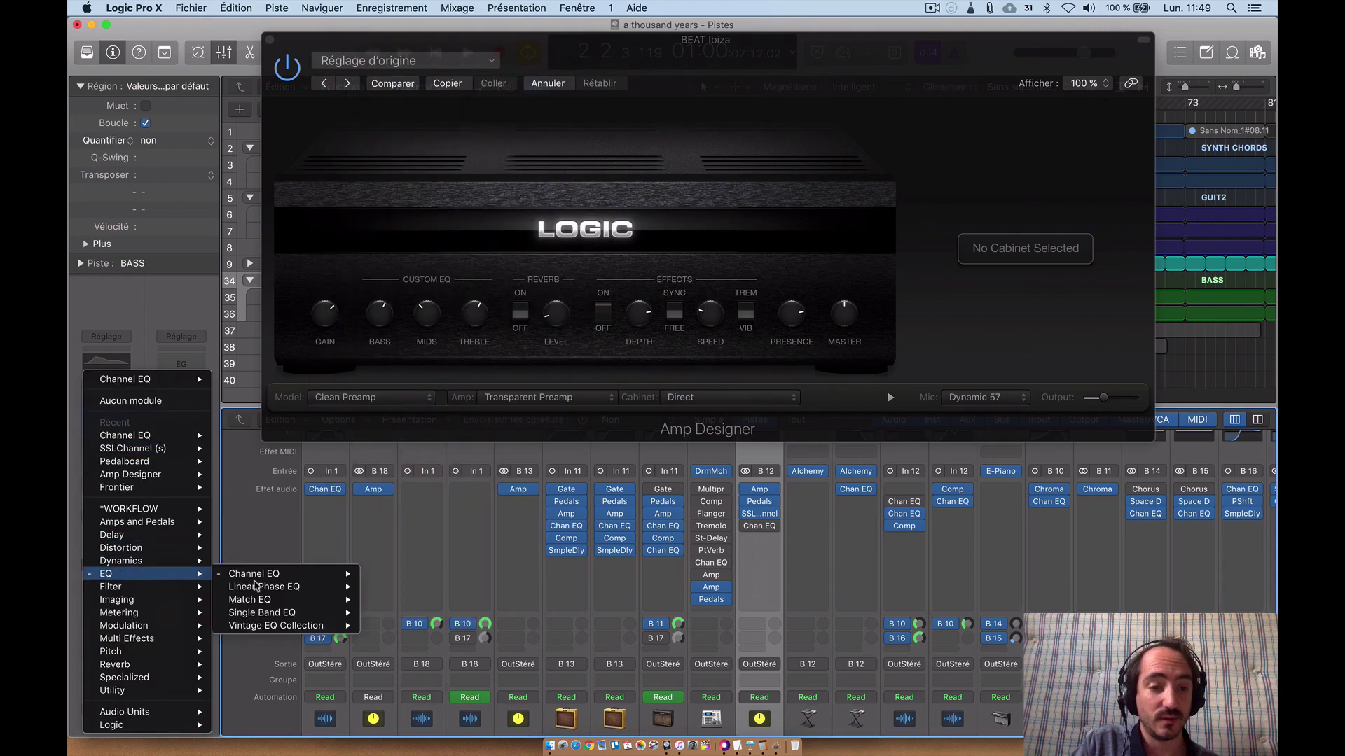
mouse_move(343, 626)
mouse_move(417, 639)
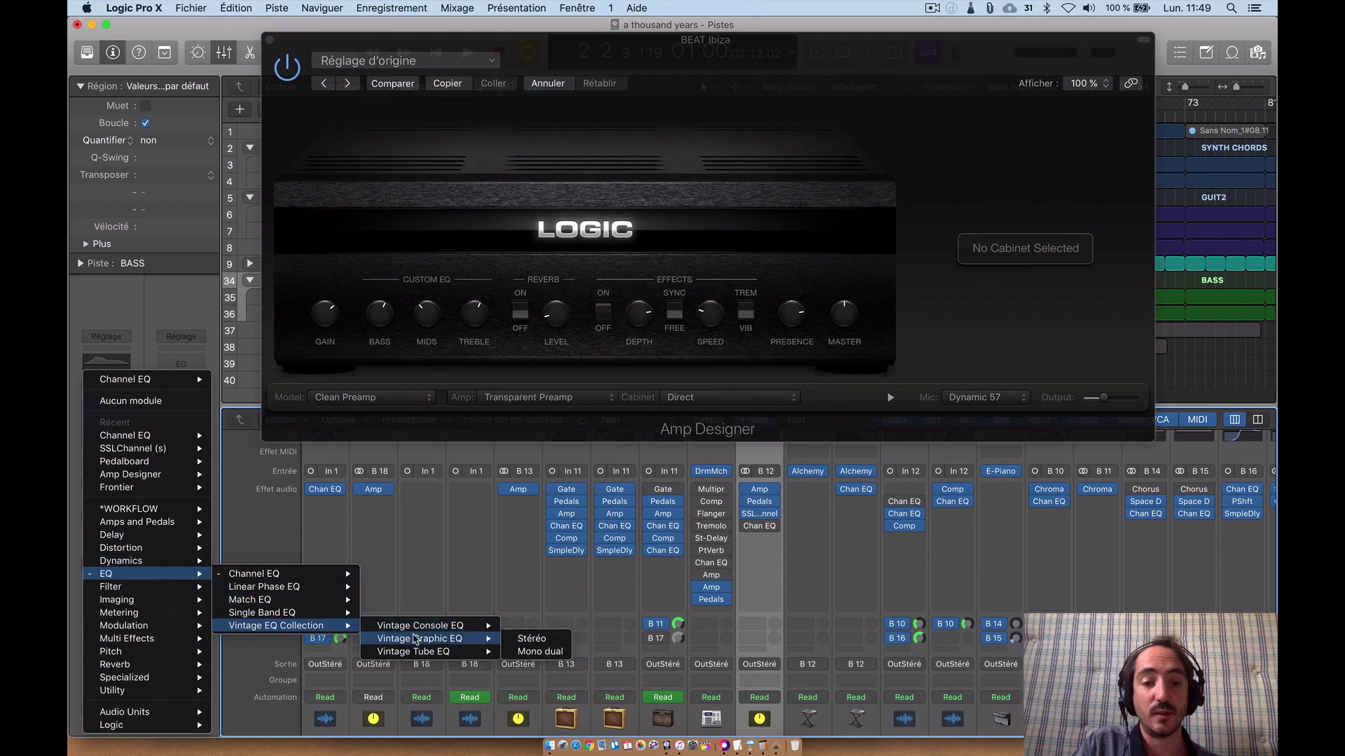
left_click(518, 640)
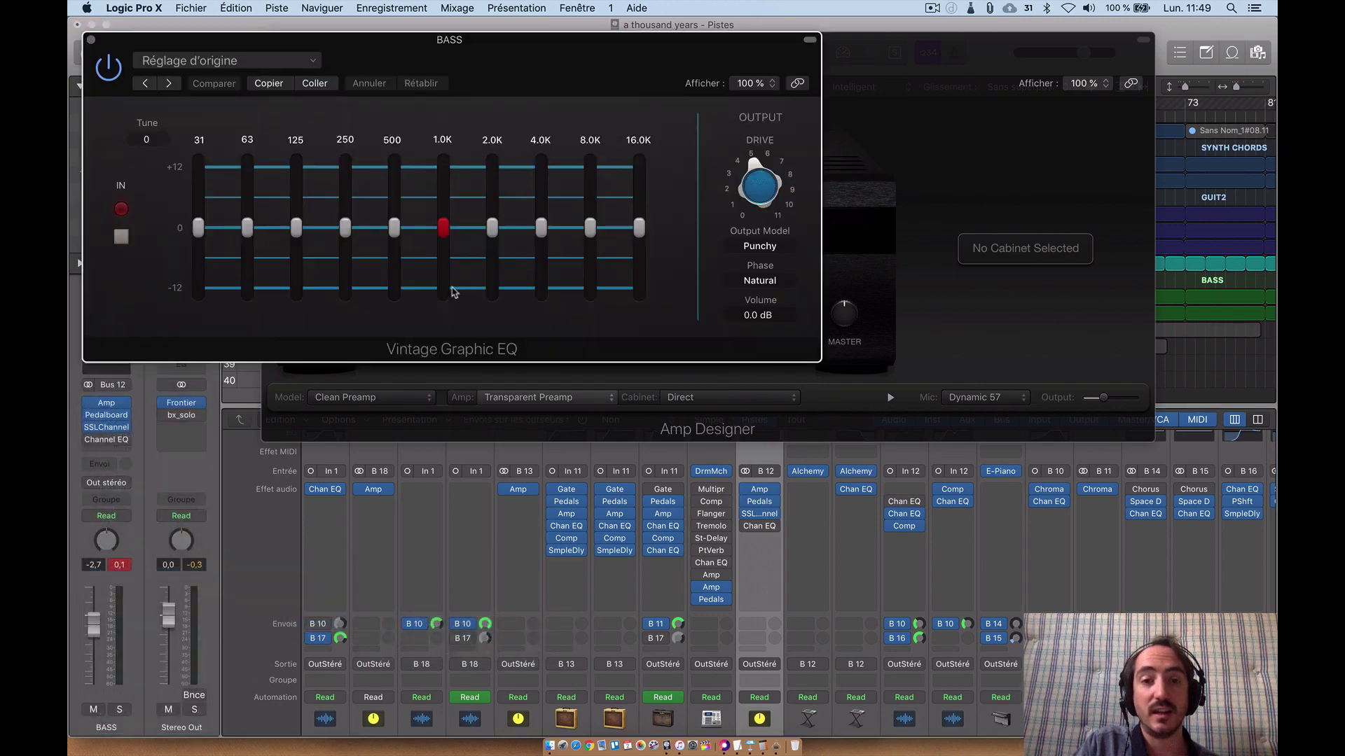
left_click_drag(392, 237, 393, 220)
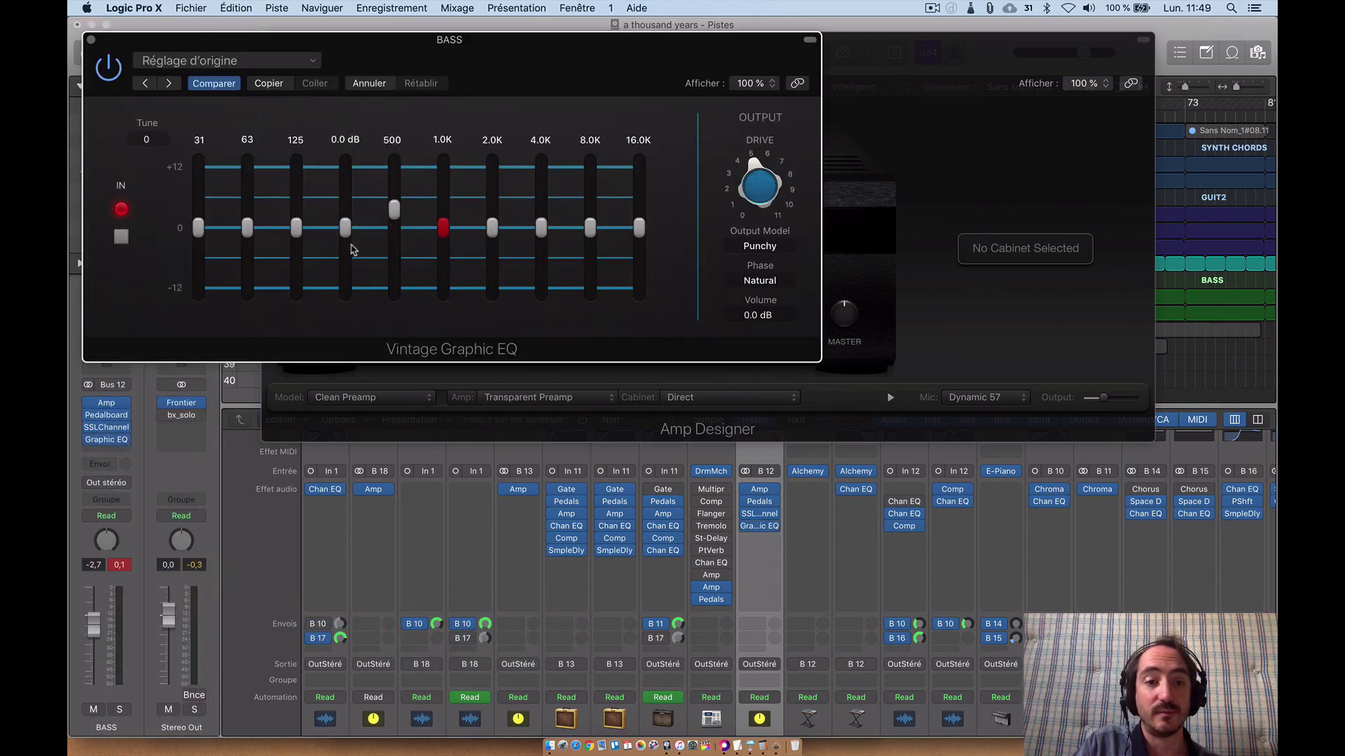
left_click(92, 42)
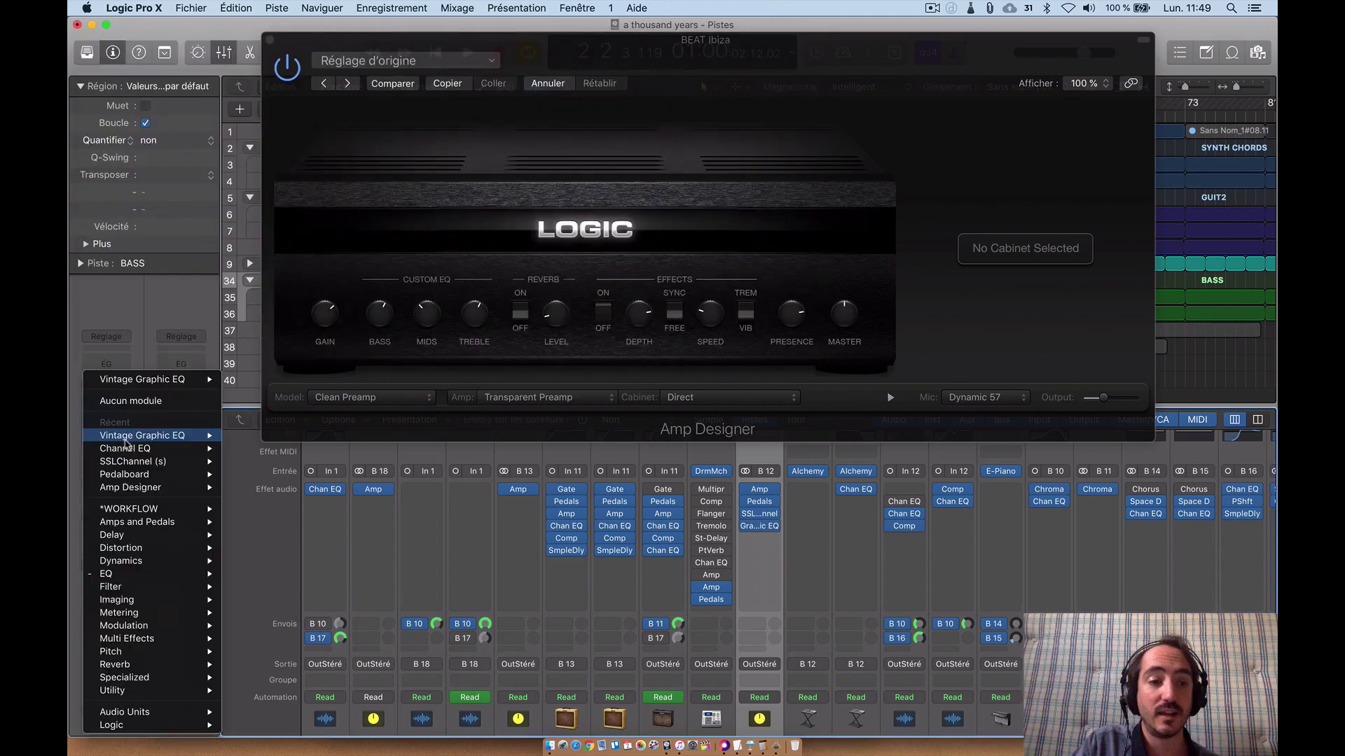
Replace the Vintage Graphic EQ on BASS with a Vintage Console EQ, reposition its window to view the controls, and close it
left_click(123, 441)
mouse_move(183, 573)
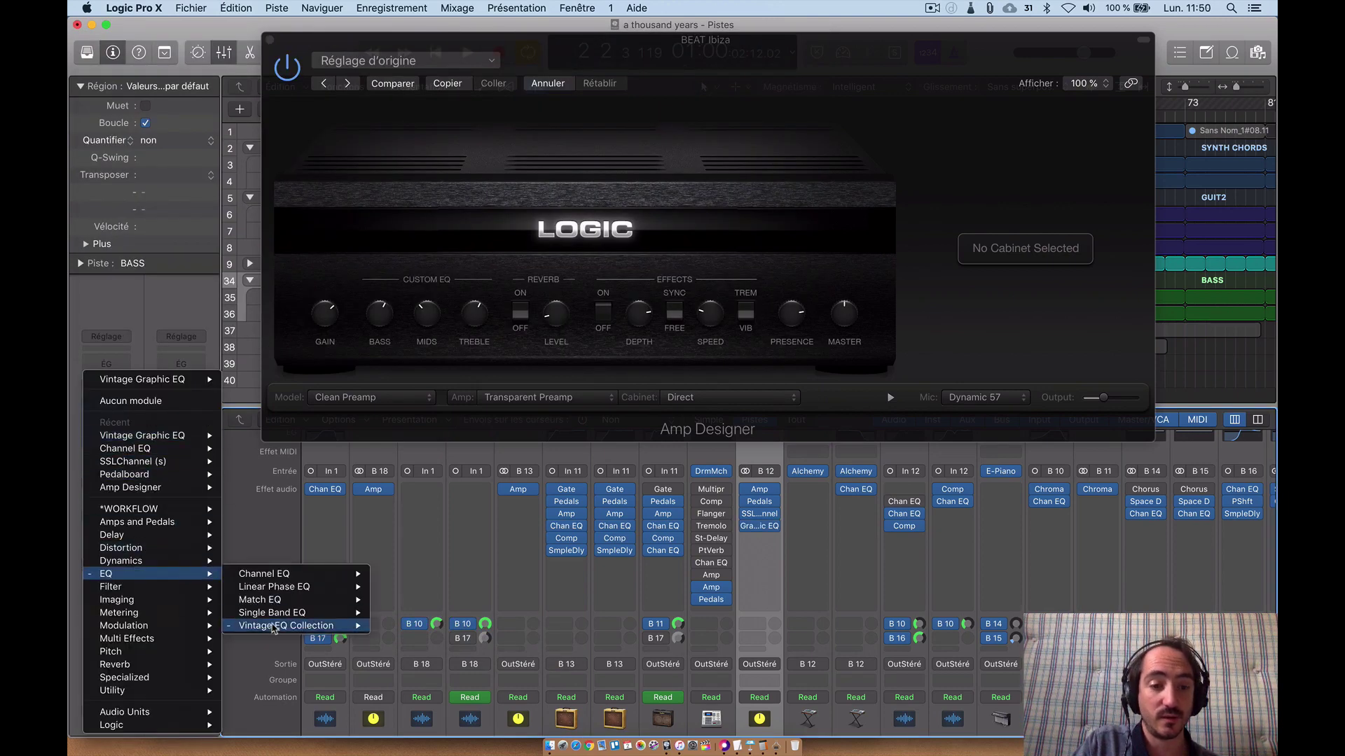
mouse_move(322, 625)
left_click(426, 629)
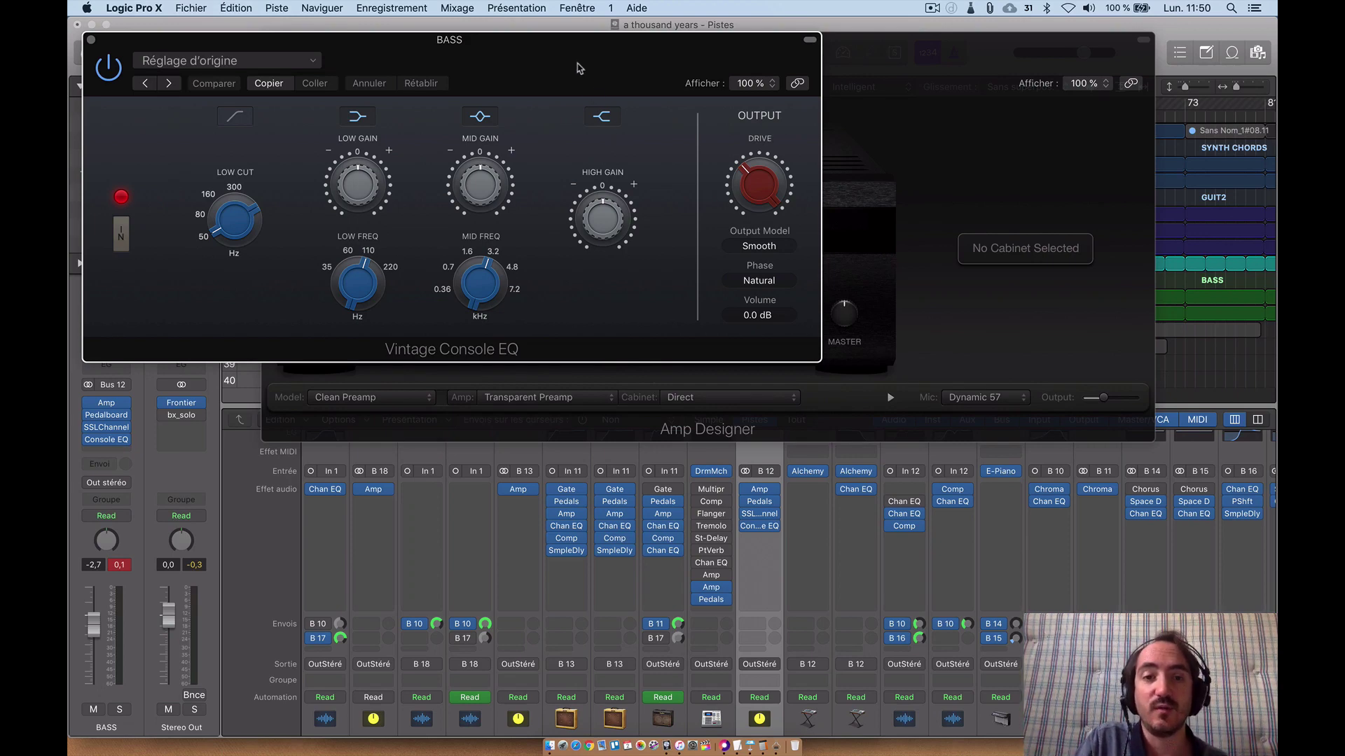
left_click_drag(580, 68, 706, 164)
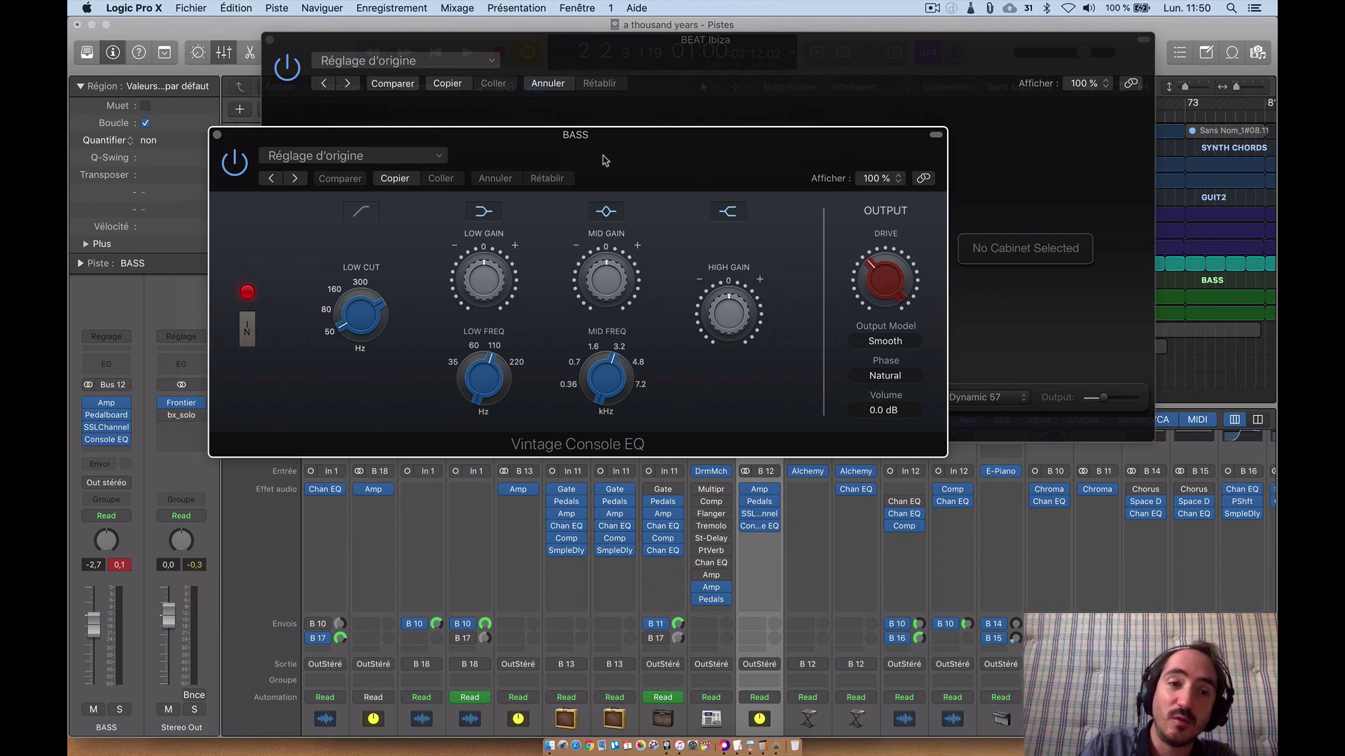
left_click(217, 135)
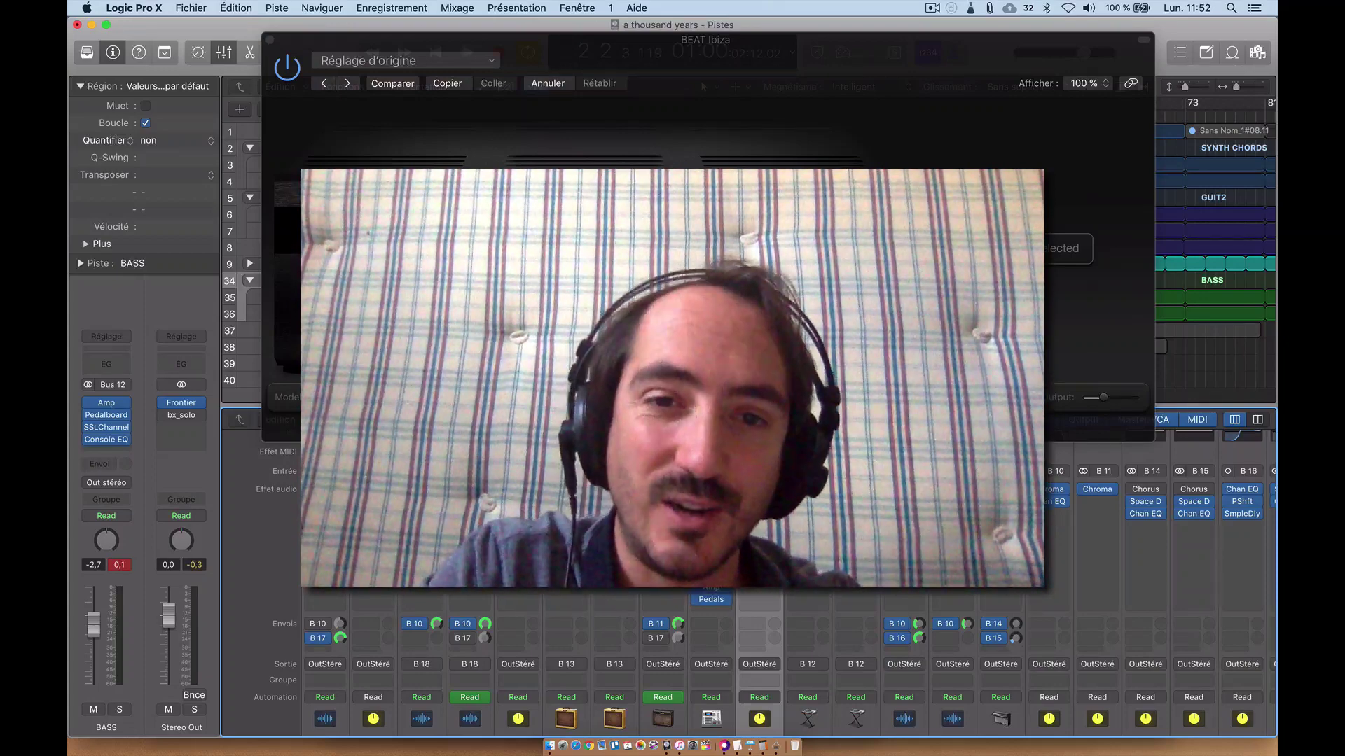
Close the BEAT Ibiza Amp Designer window, select the lead vocal track during playback, and turn off cycle mode
left_click(270, 40)
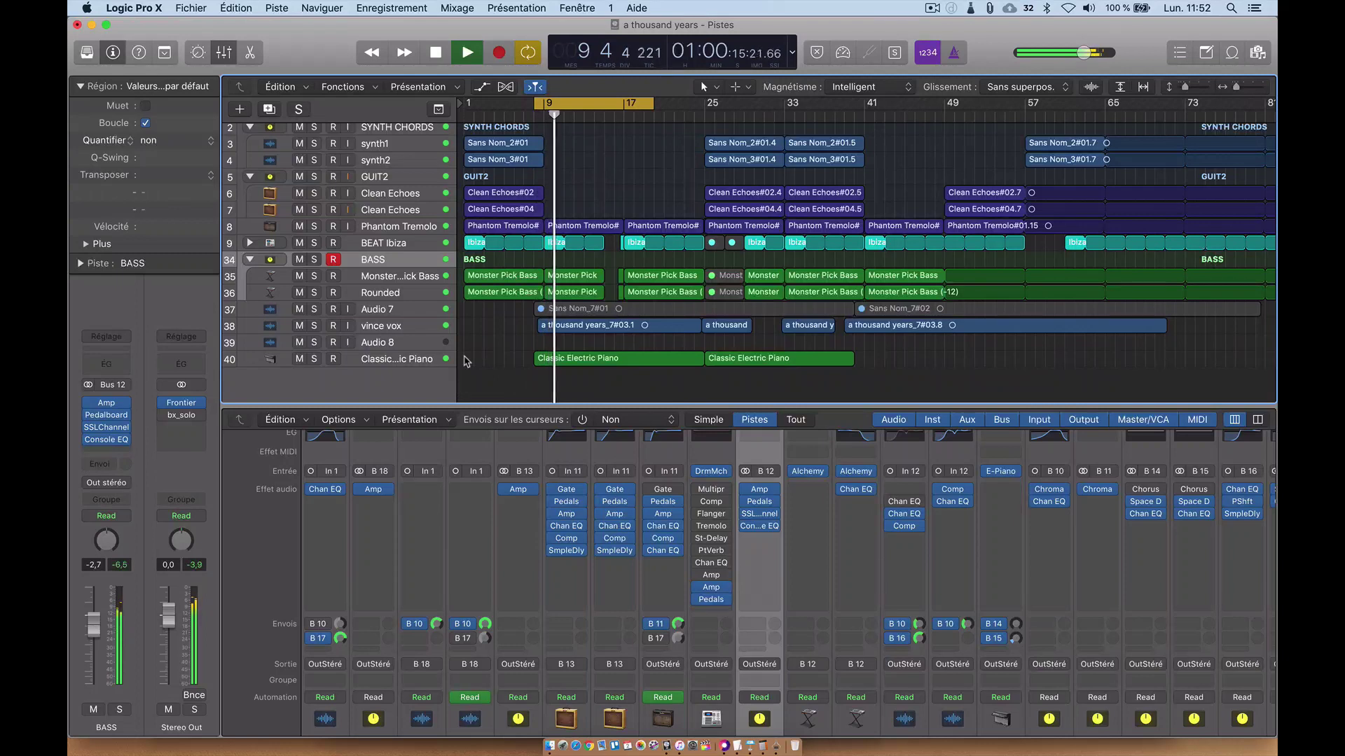
left_click(422, 331)
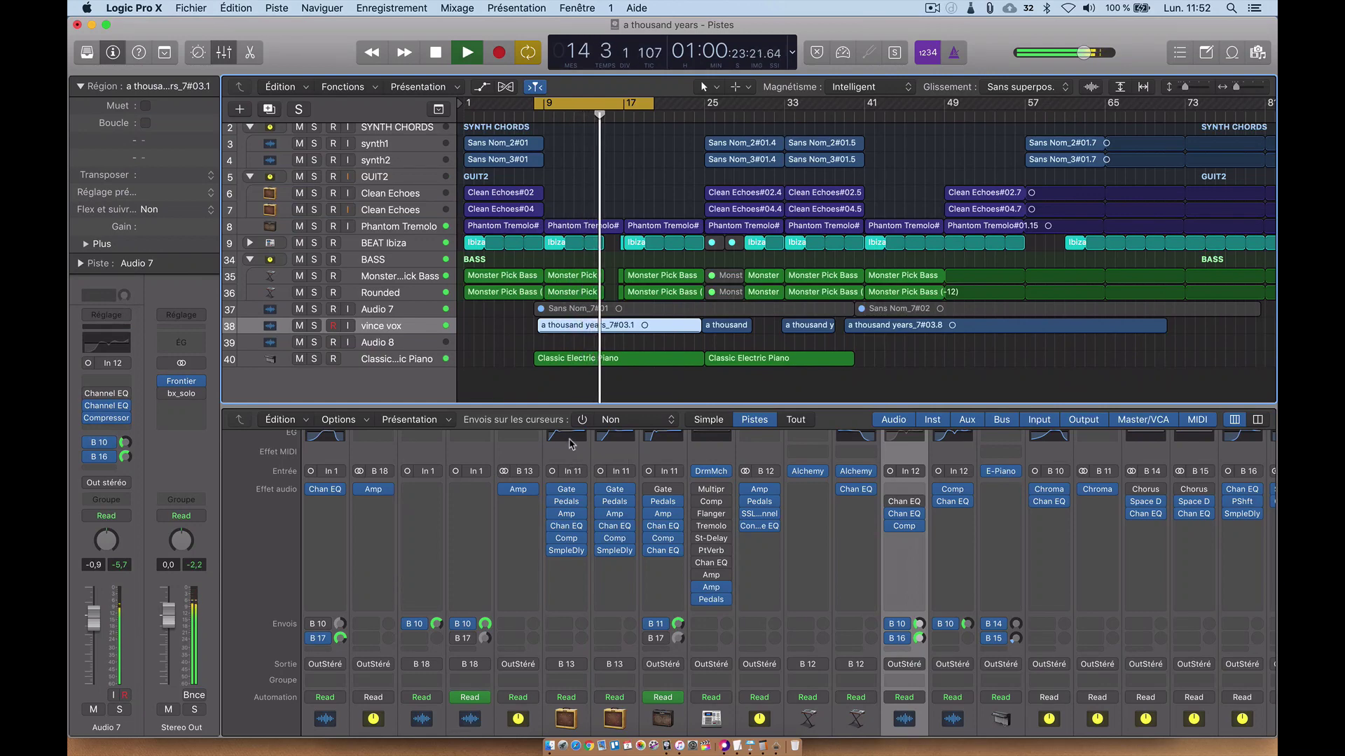
key("c")
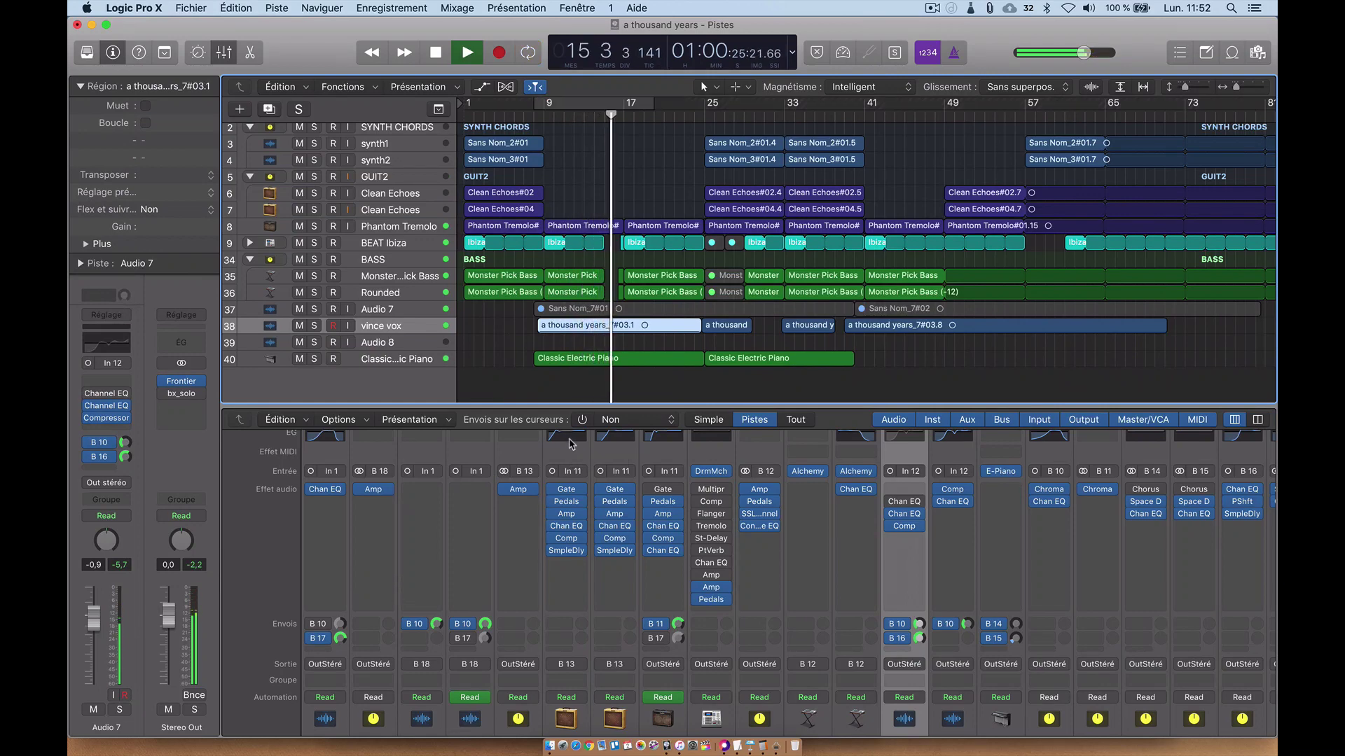